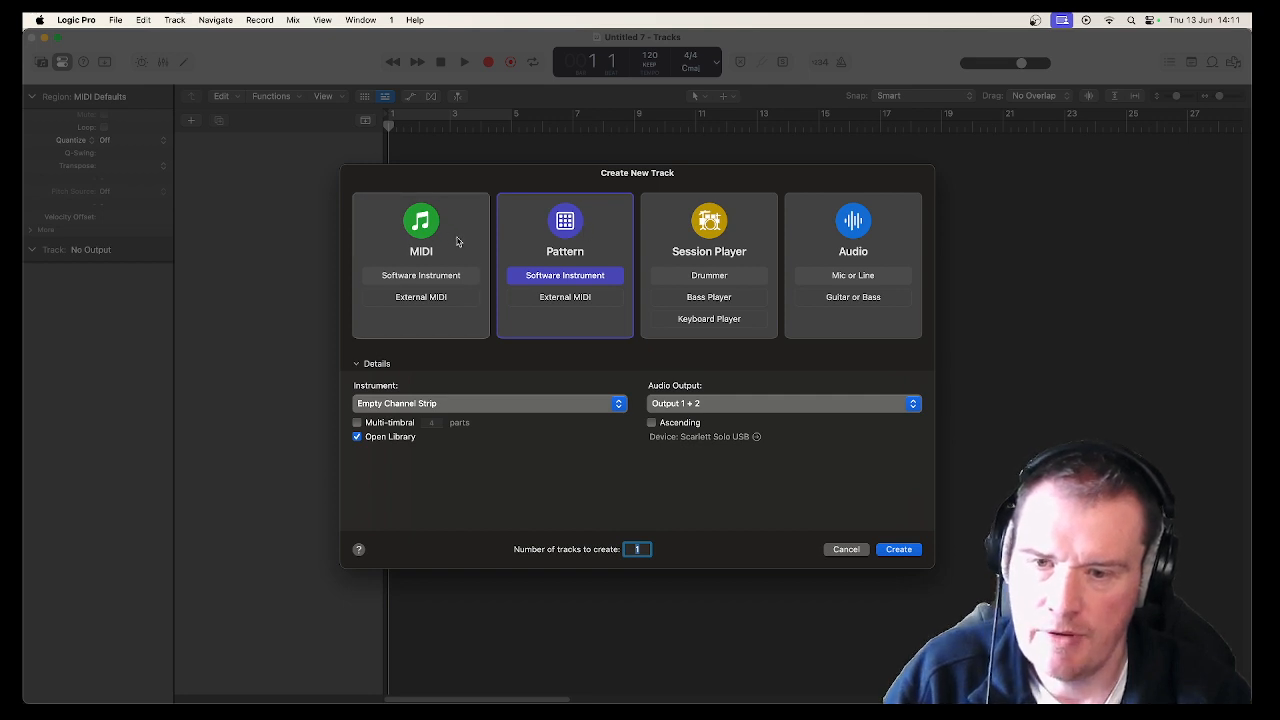
# Create one software-instrument Pattern track with an empty channel strip and hide the sound Library.
pyautogui.click(910, 552)
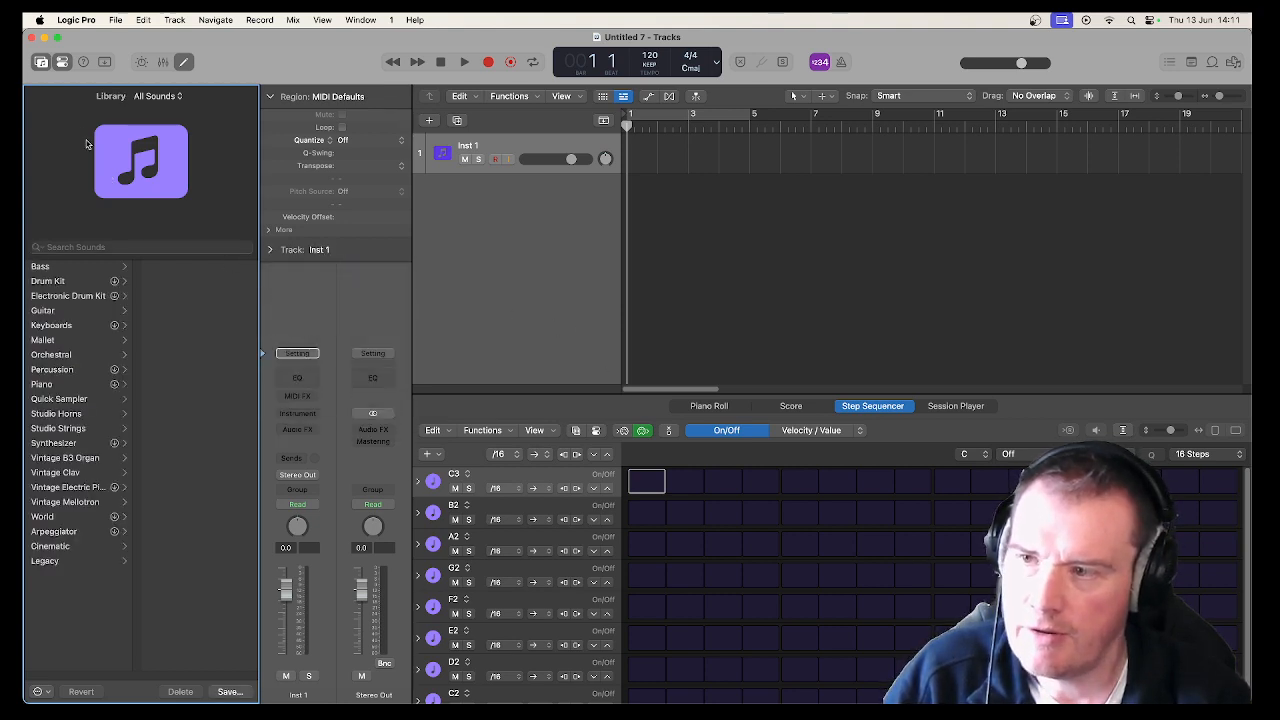
pyautogui.click(41, 63)
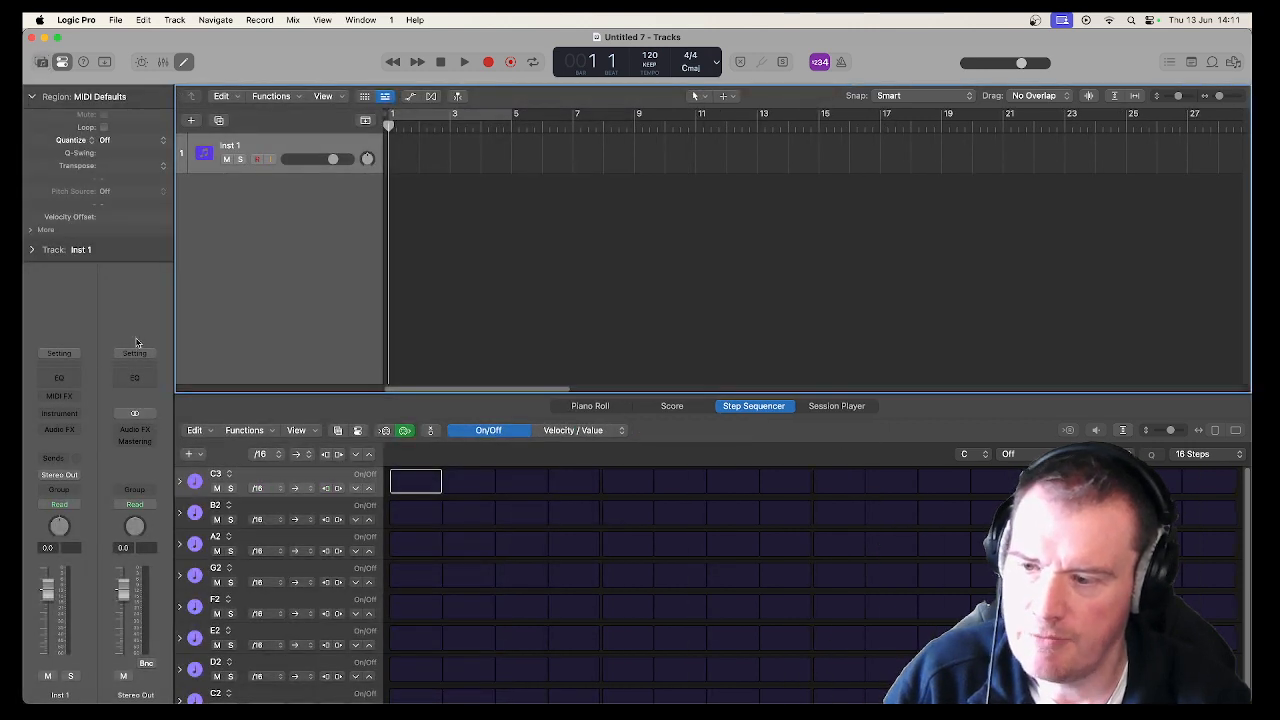
pyautogui.click(312, 409)
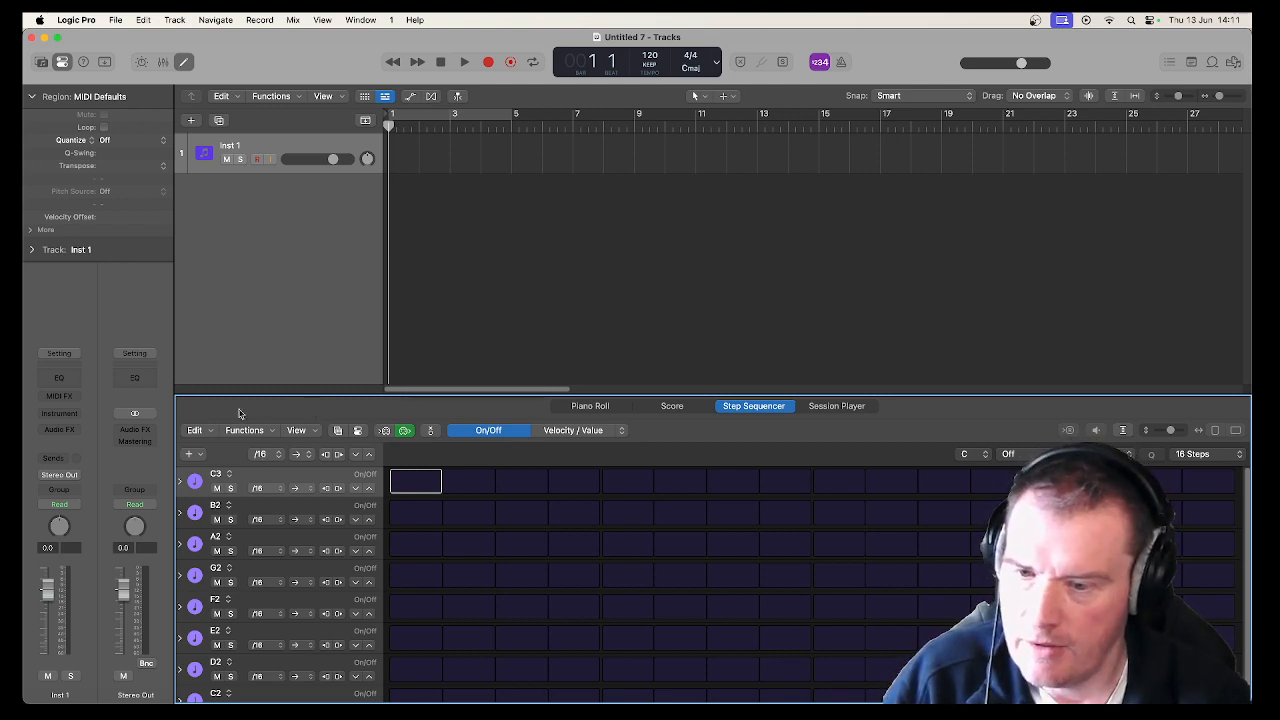
# Show the Pattern Browser in the Step Sequencer.
pyautogui.click(209, 436)
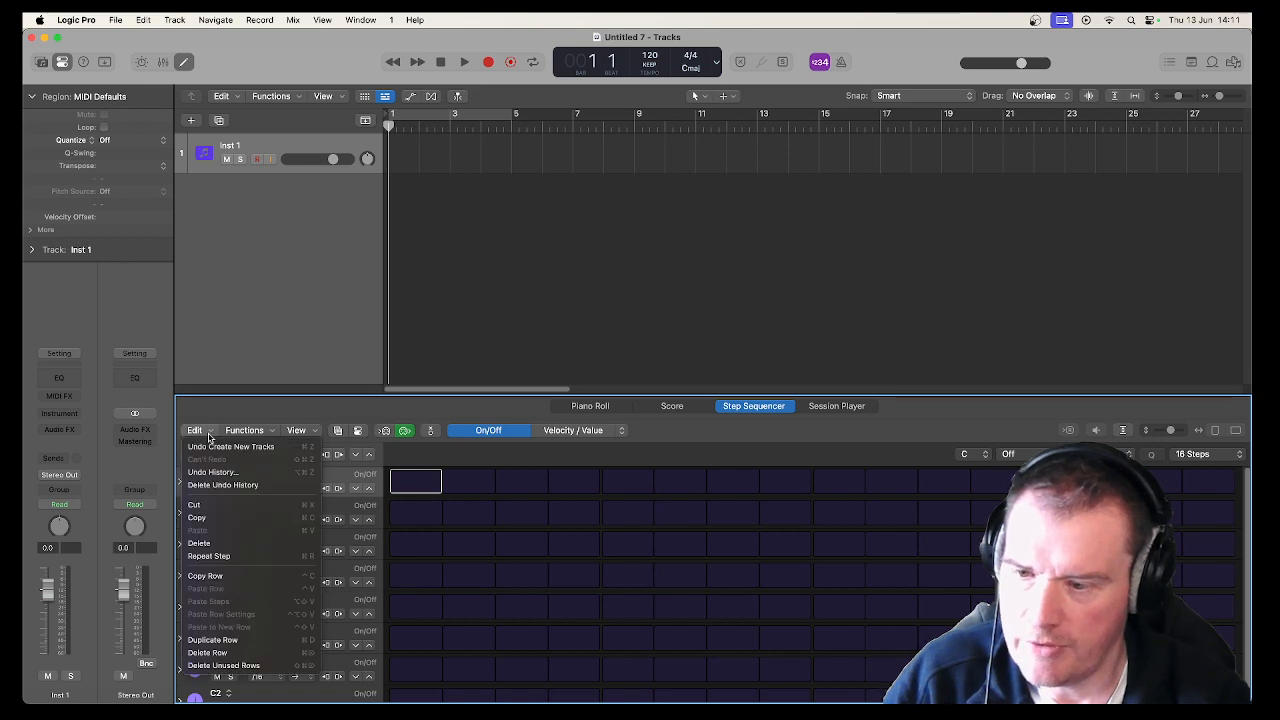
pyautogui.click(295, 433)
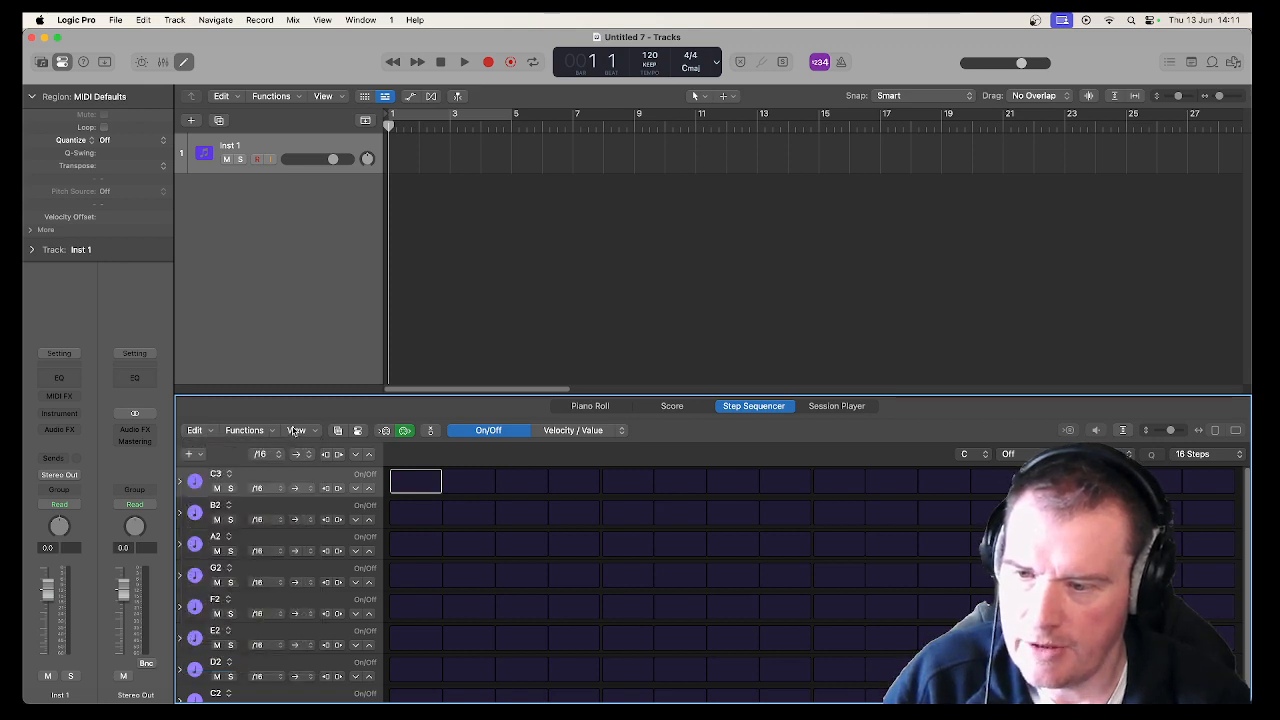
pyautogui.click(295, 433)
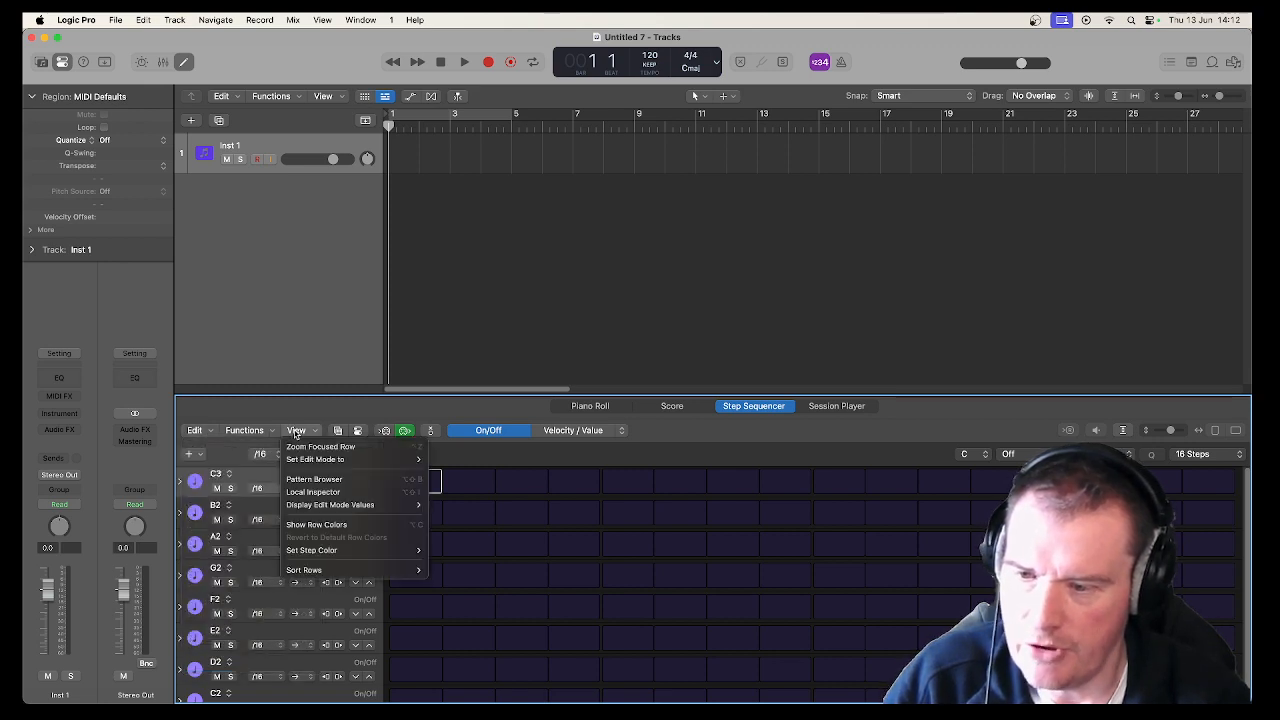
pyautogui.click(325, 481)
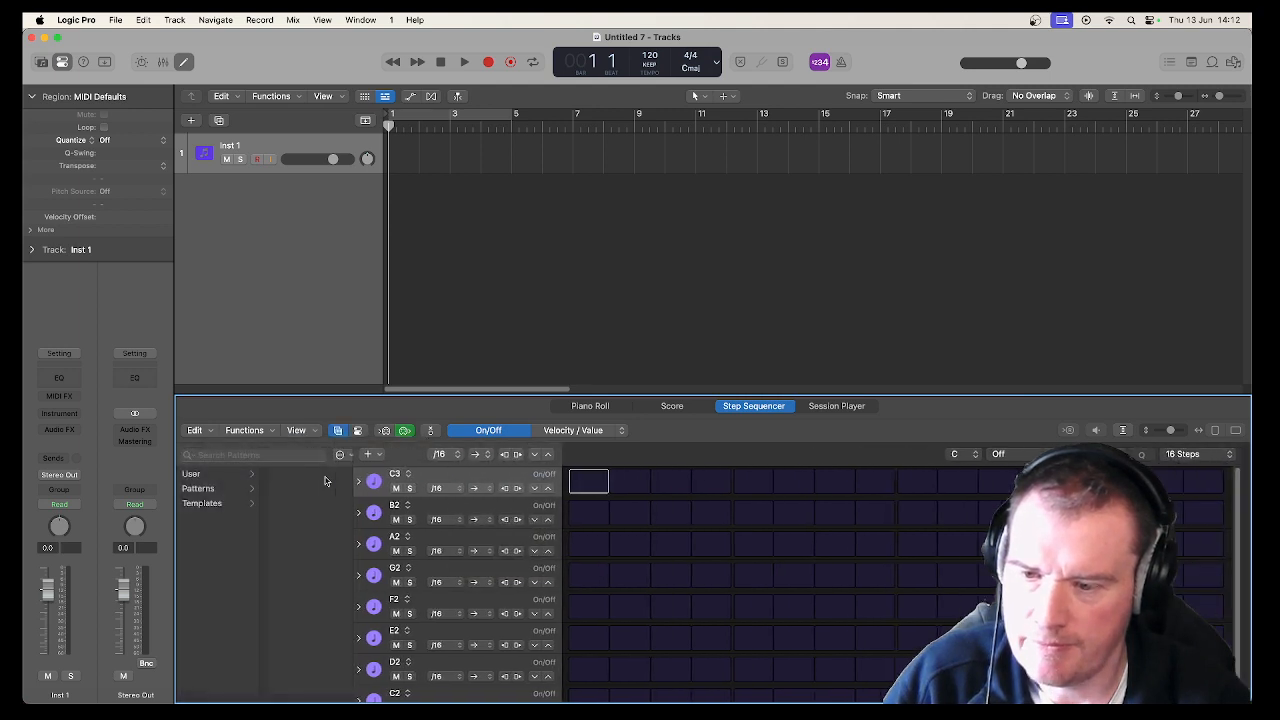
# Look through the user, pattern and template categories, and apply the Major Pentatonic template from the Major templates.
pyautogui.click(221, 477)
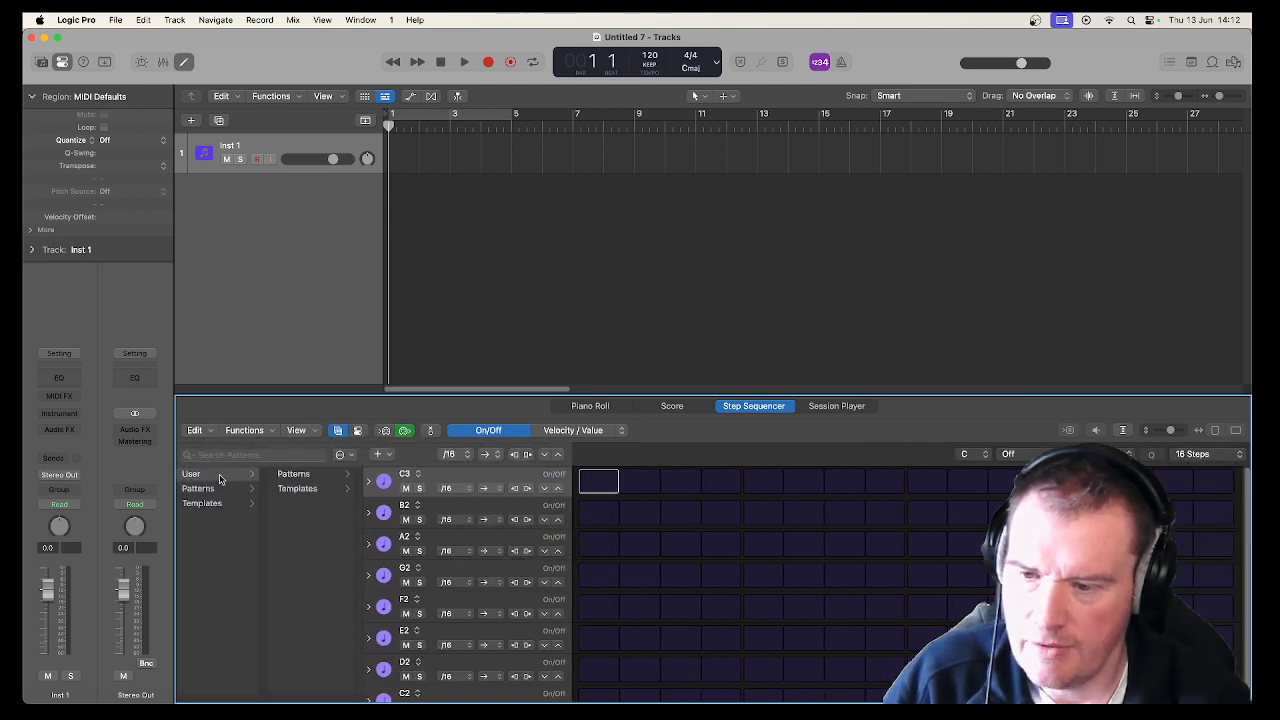
pyautogui.click(220, 489)
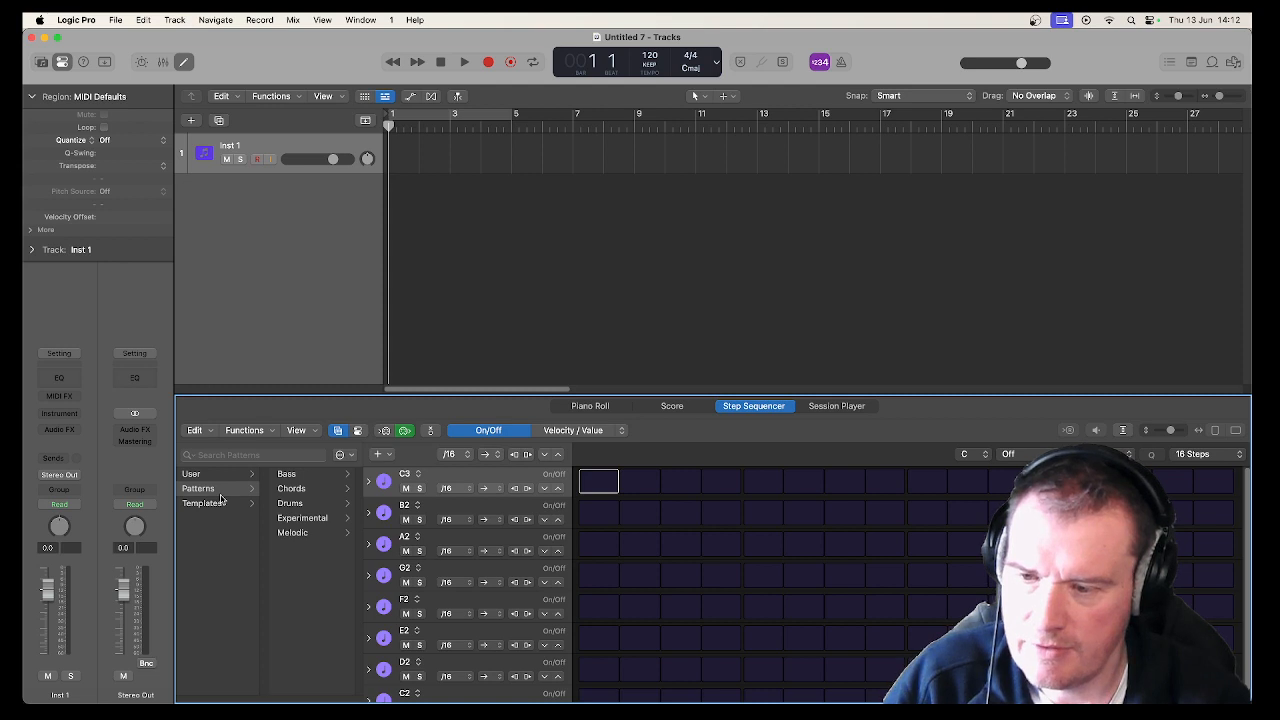
pyautogui.click(220, 506)
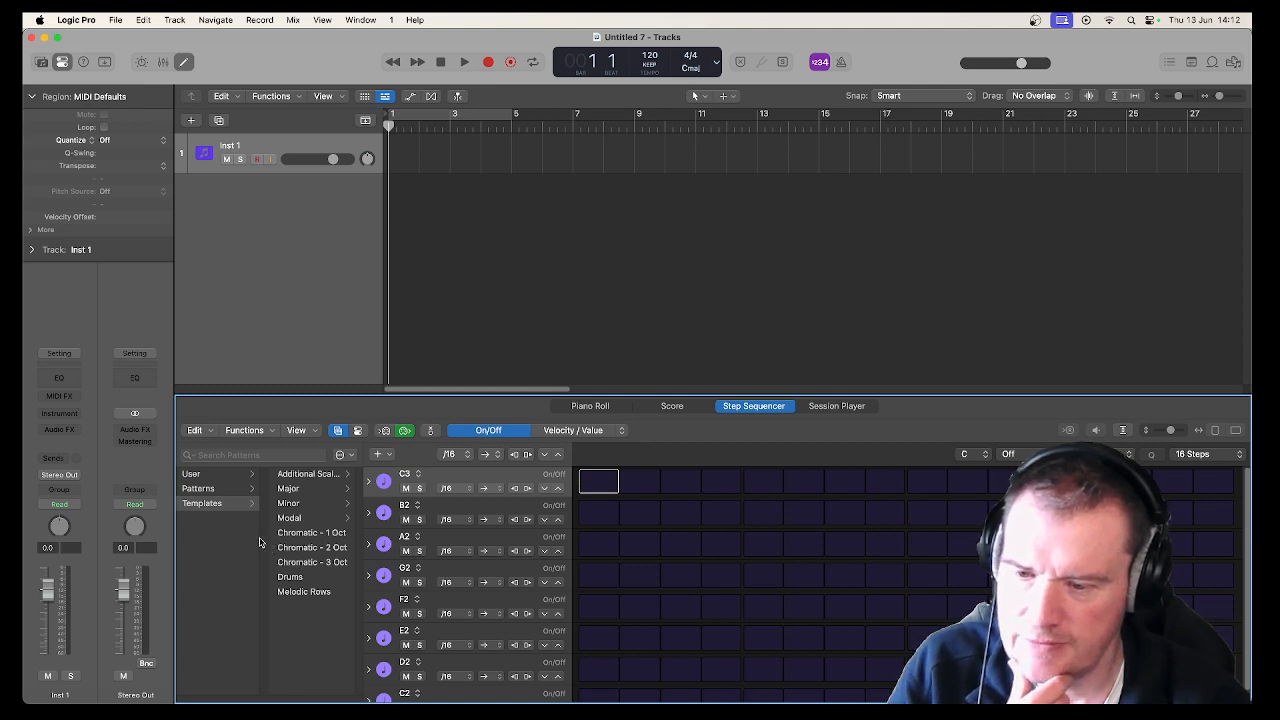
pyautogui.click(214, 489)
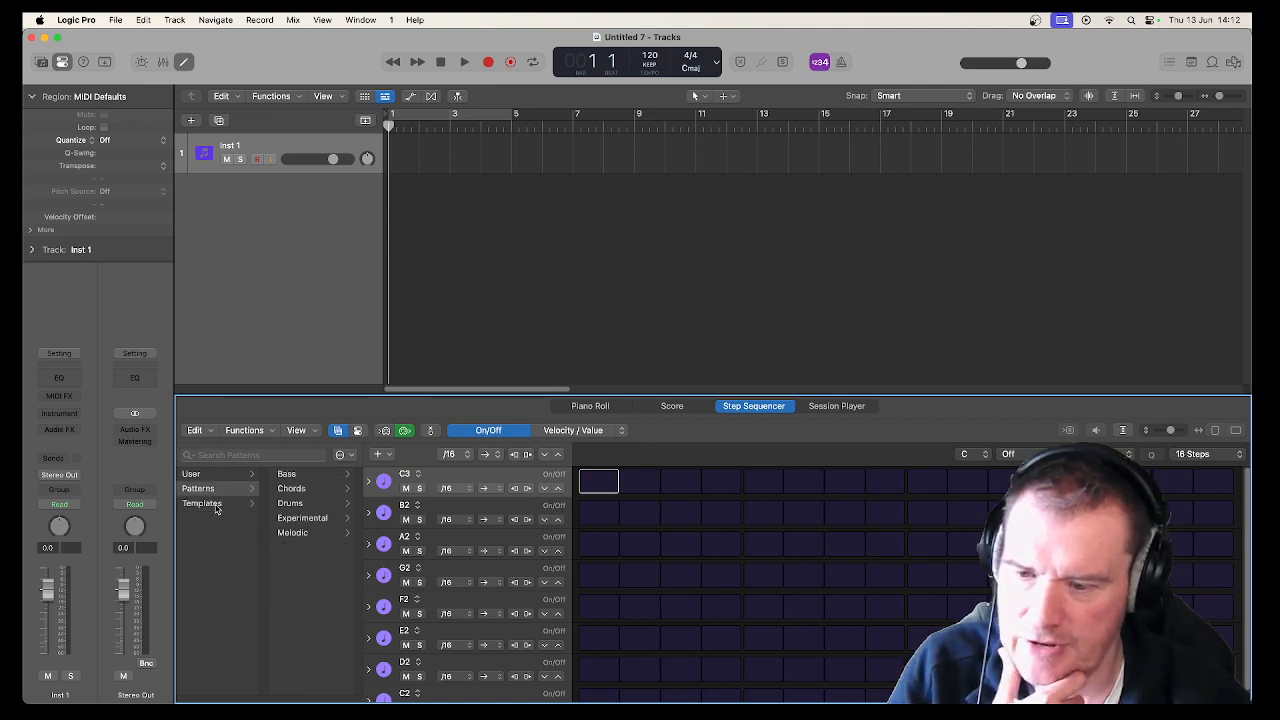
pyautogui.click(211, 508)
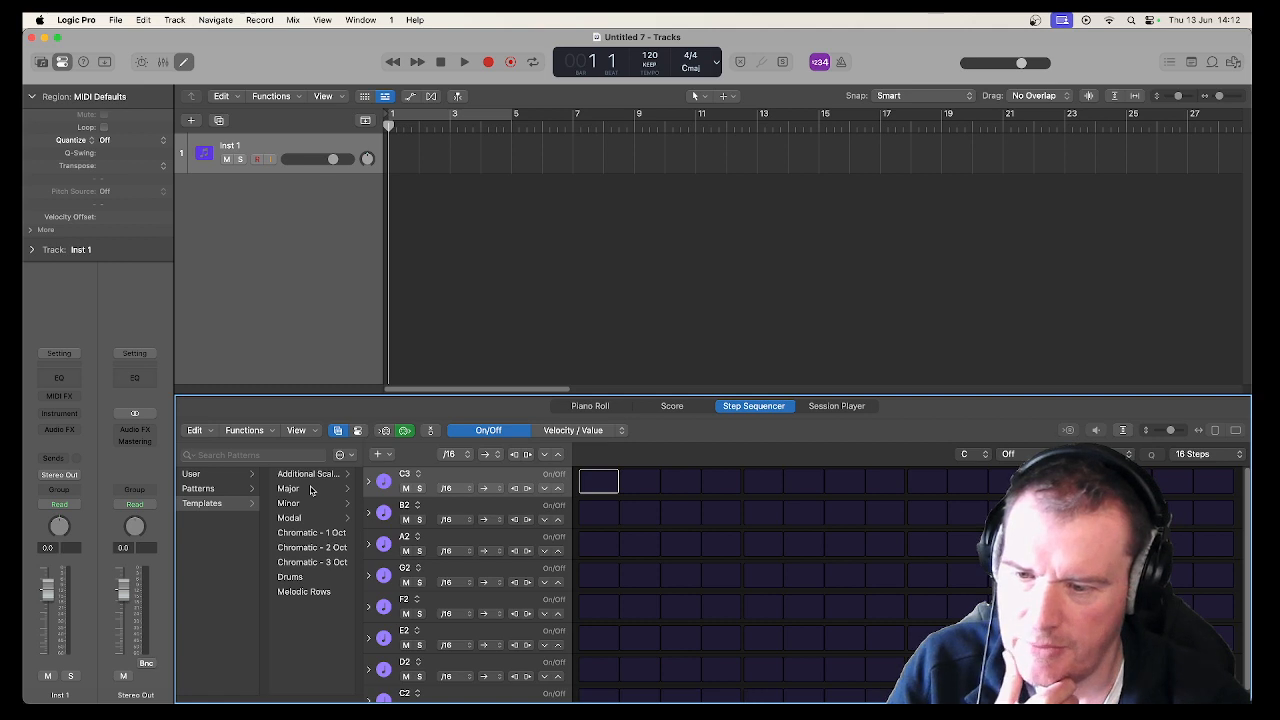
pyautogui.click(311, 489)
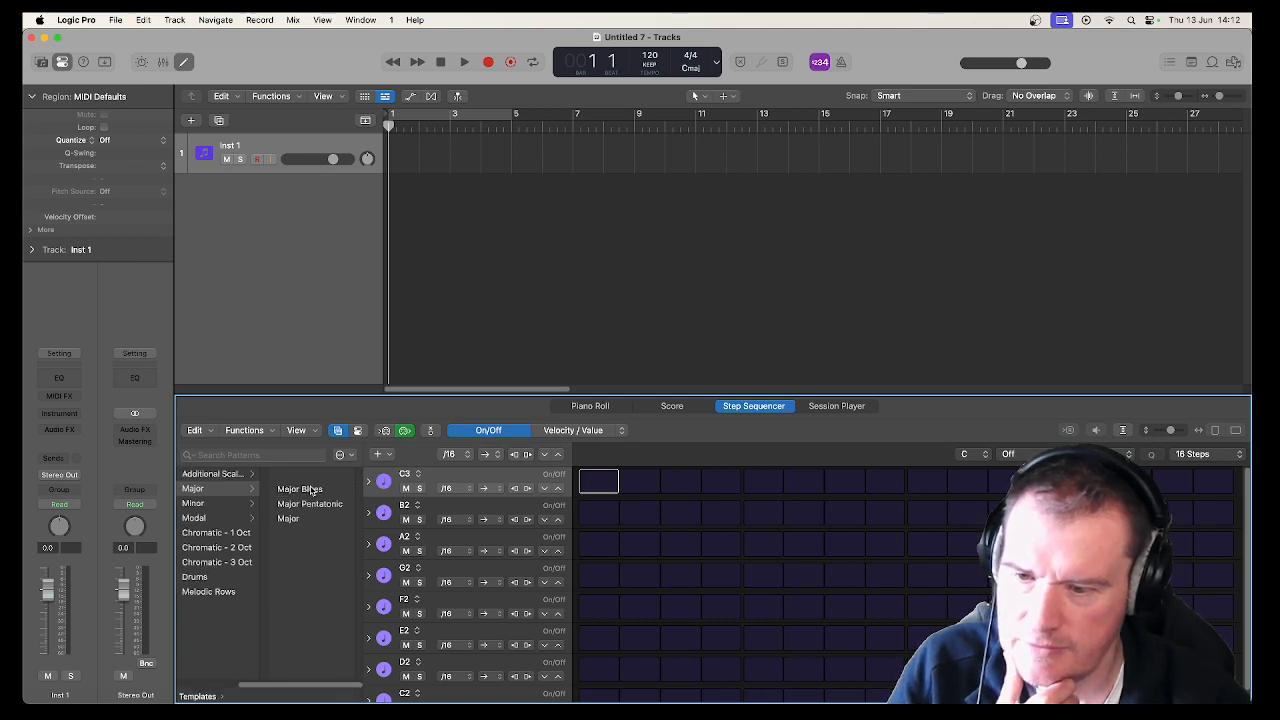
pyautogui.scroll(-1, 313, 490)
pyautogui.click(311, 489)
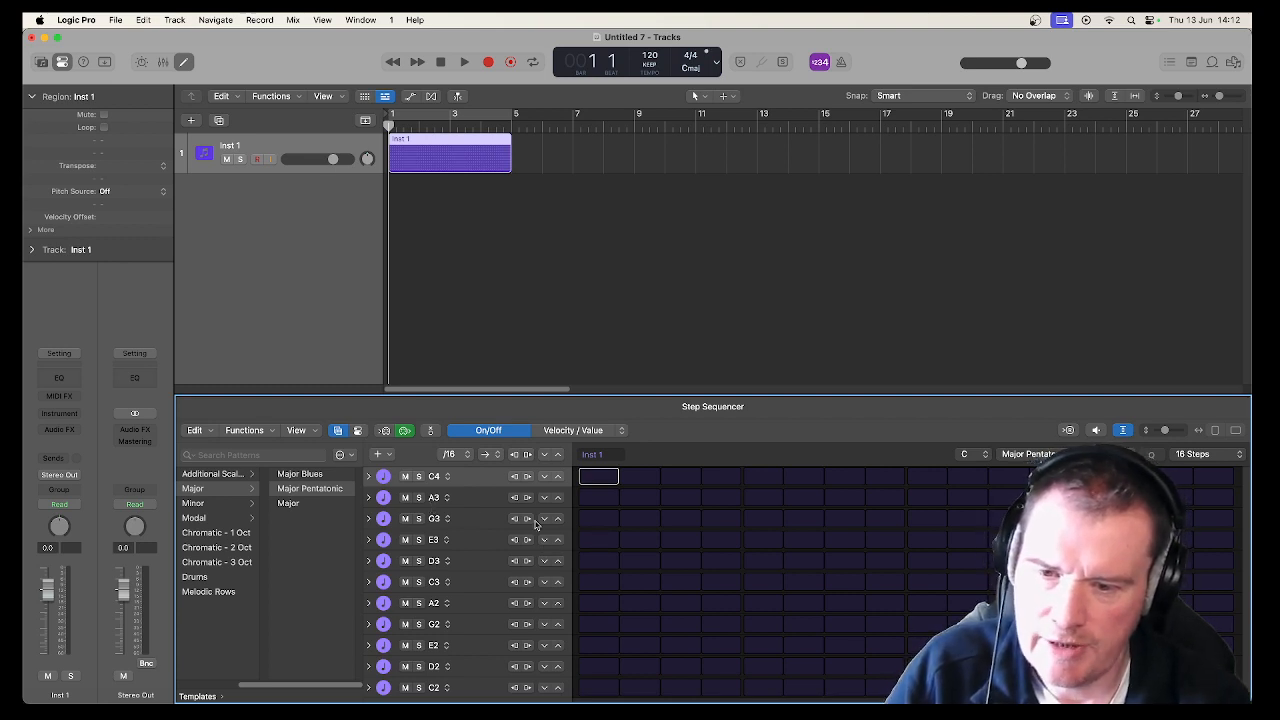
# Try the Major Blues and Major Pentatonic templates, and settle on the plain Major template for the pattern.
pyautogui.click(605, 479)
pyautogui.click(605, 481)
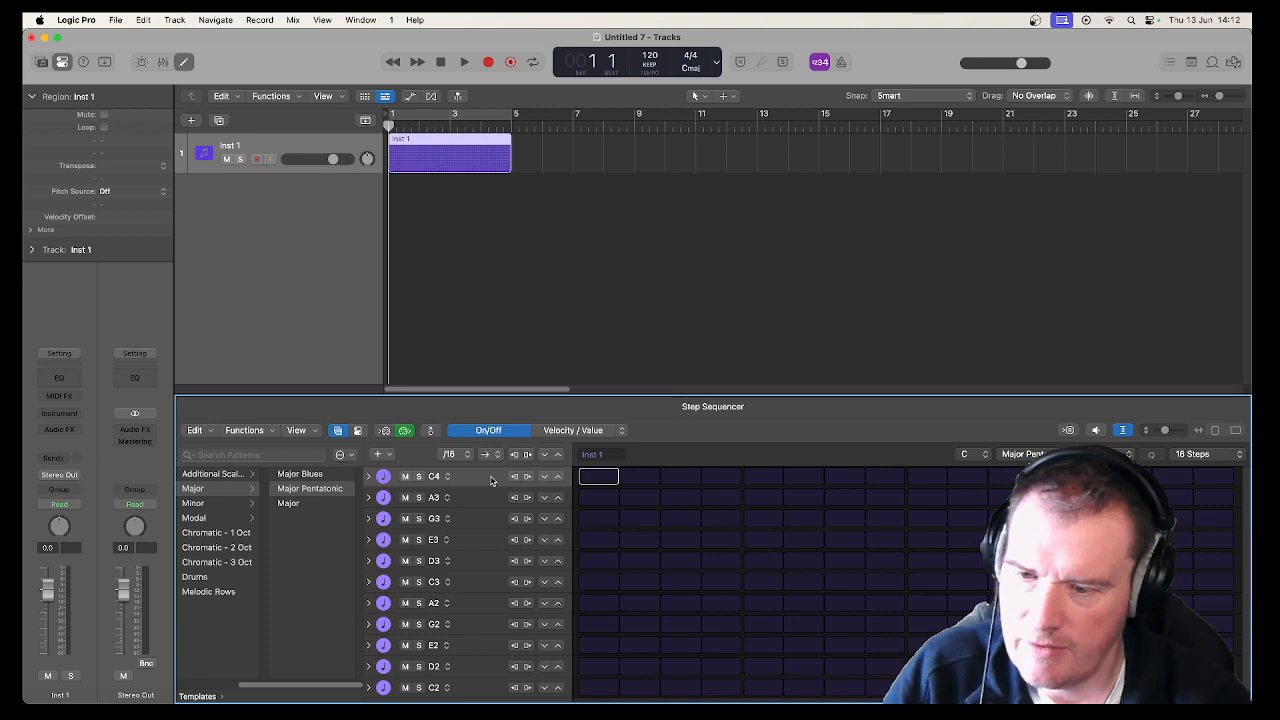
pyautogui.click(297, 478)
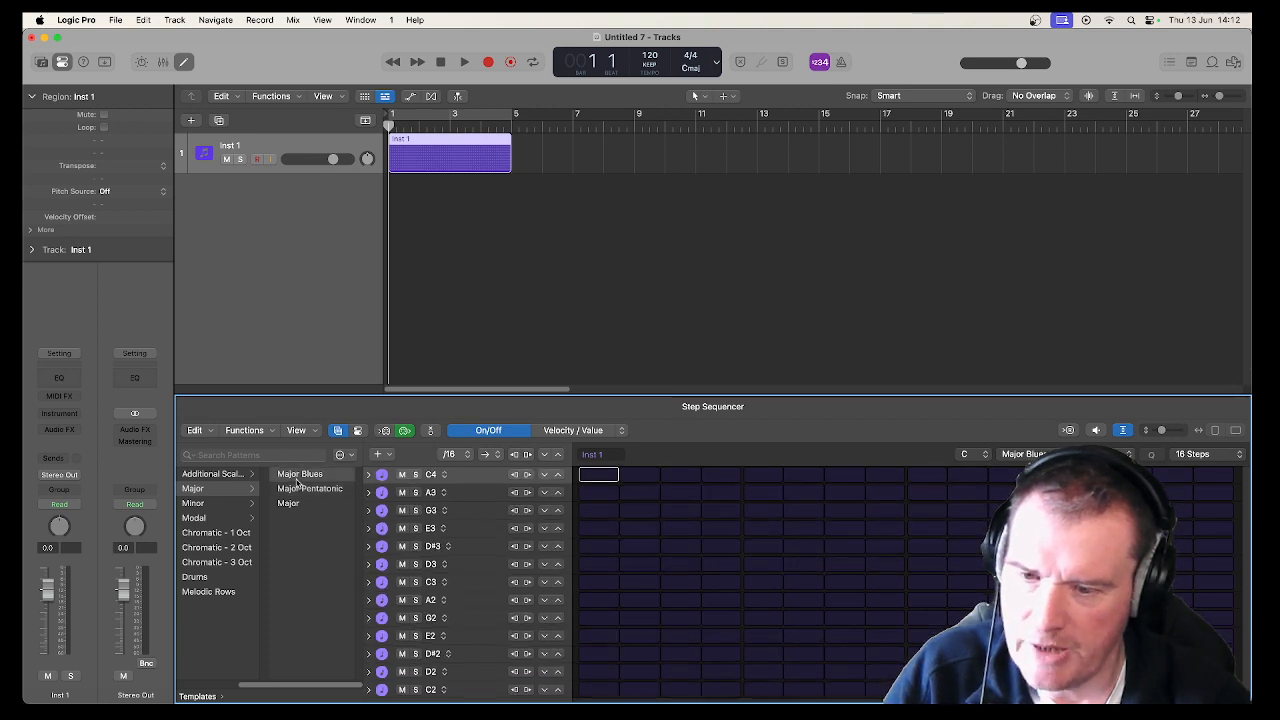
pyautogui.click(300, 489)
pyautogui.click(300, 503)
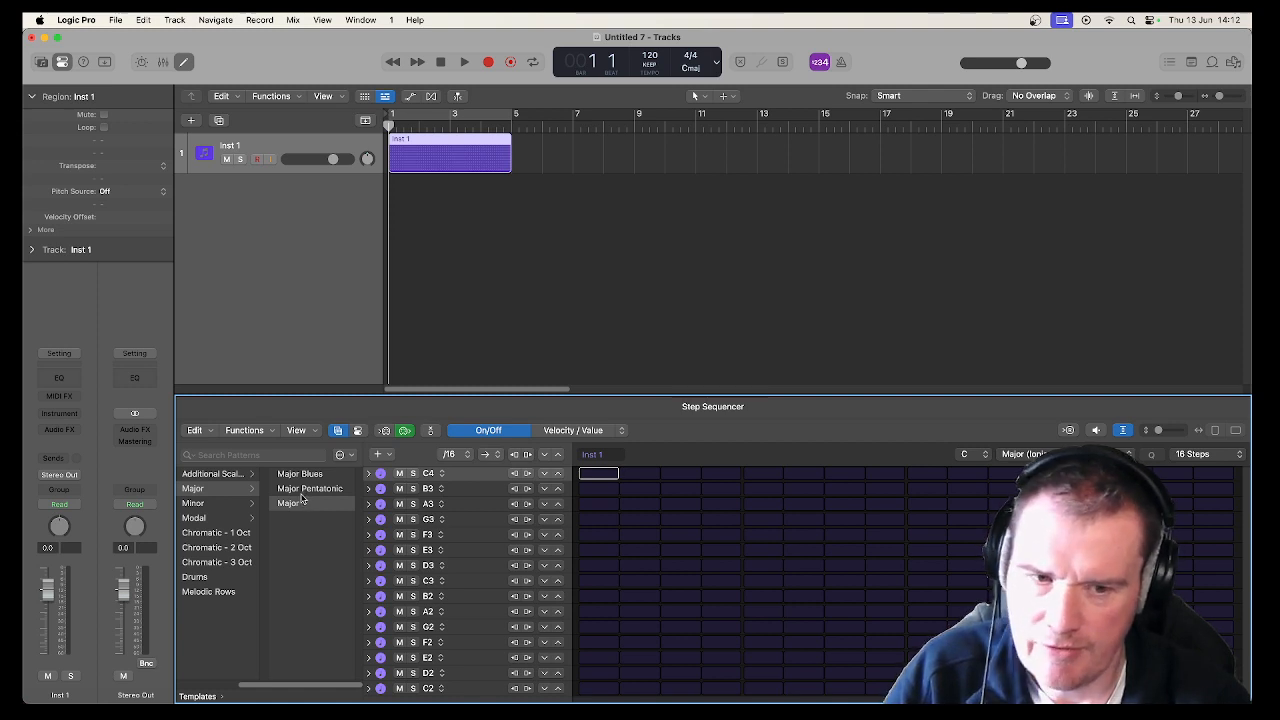
# Set the pattern's root key to D and its scale to Lydian.
pyautogui.click(973, 458)
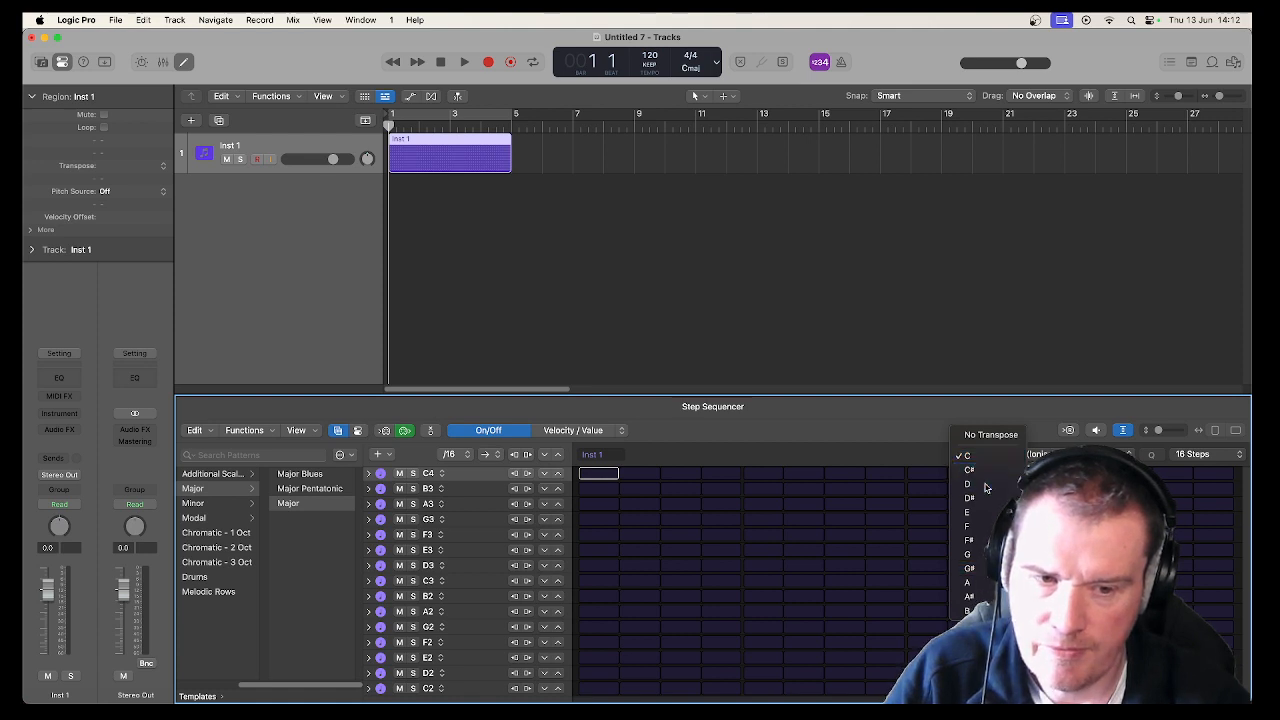
pyautogui.click(970, 484)
pyautogui.click(1060, 454)
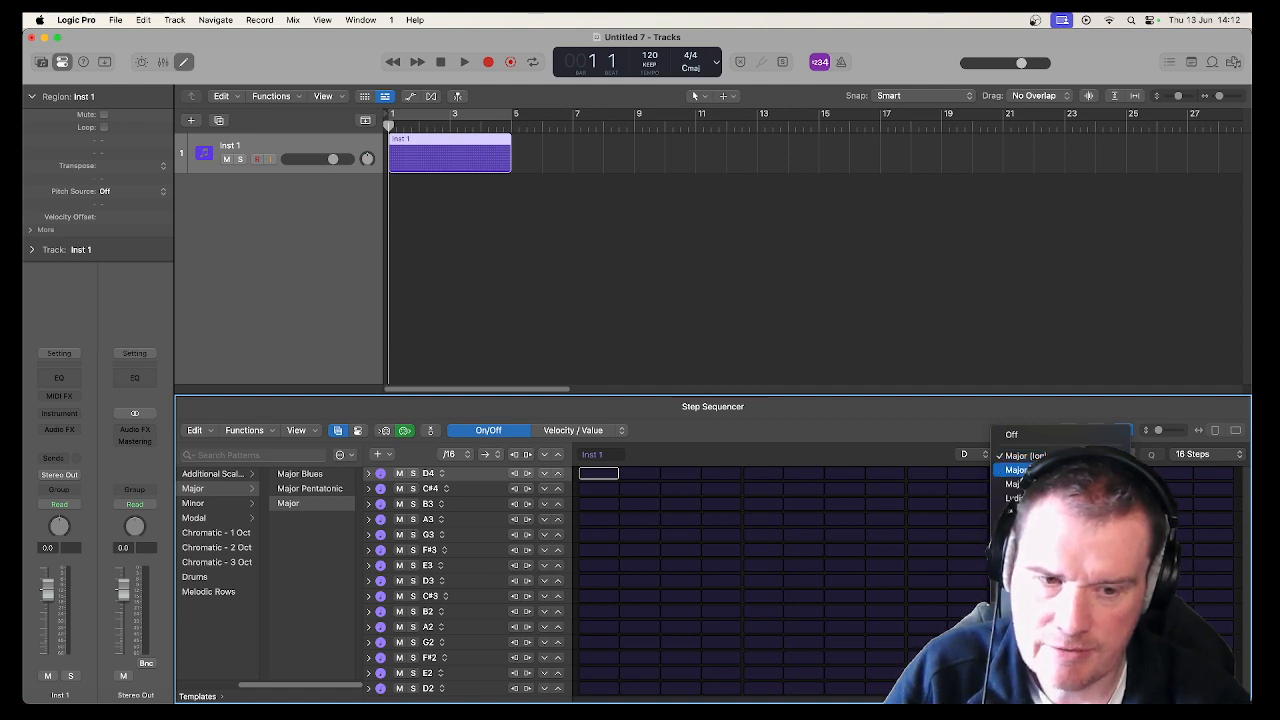
pyautogui.click(1013, 497)
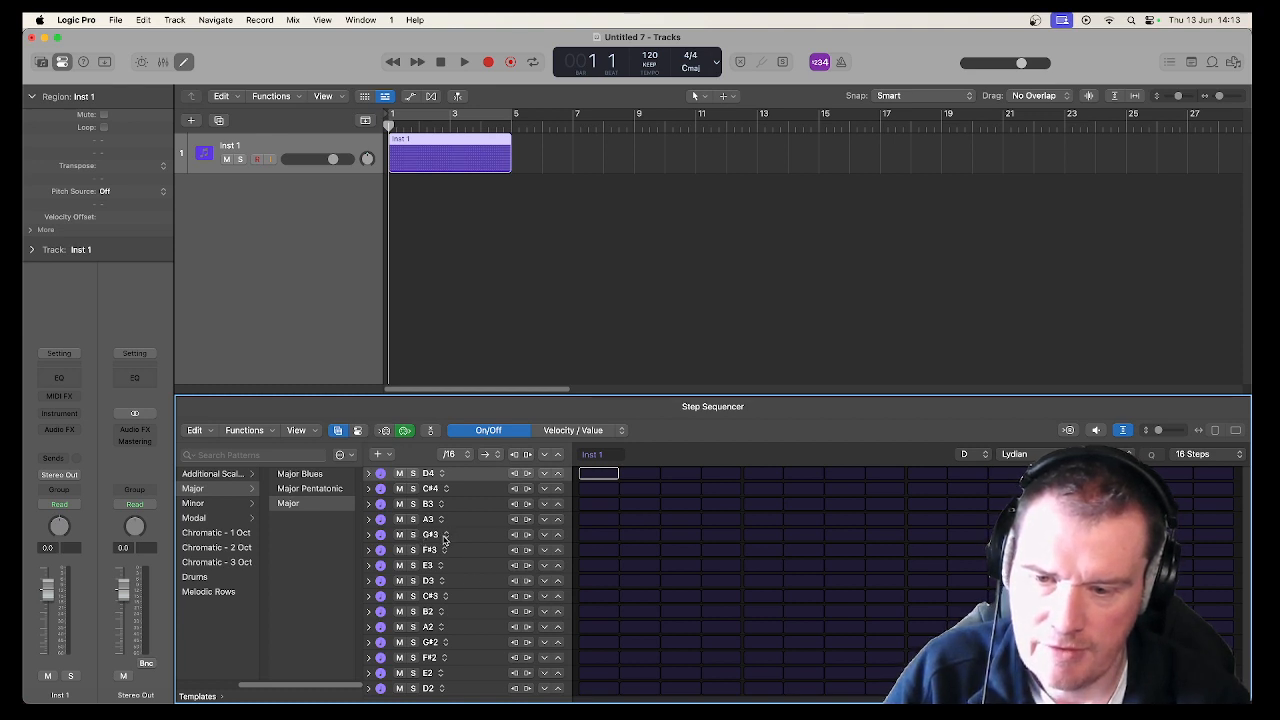
# Change the pattern's root key to C.
pyautogui.click(1030, 454)
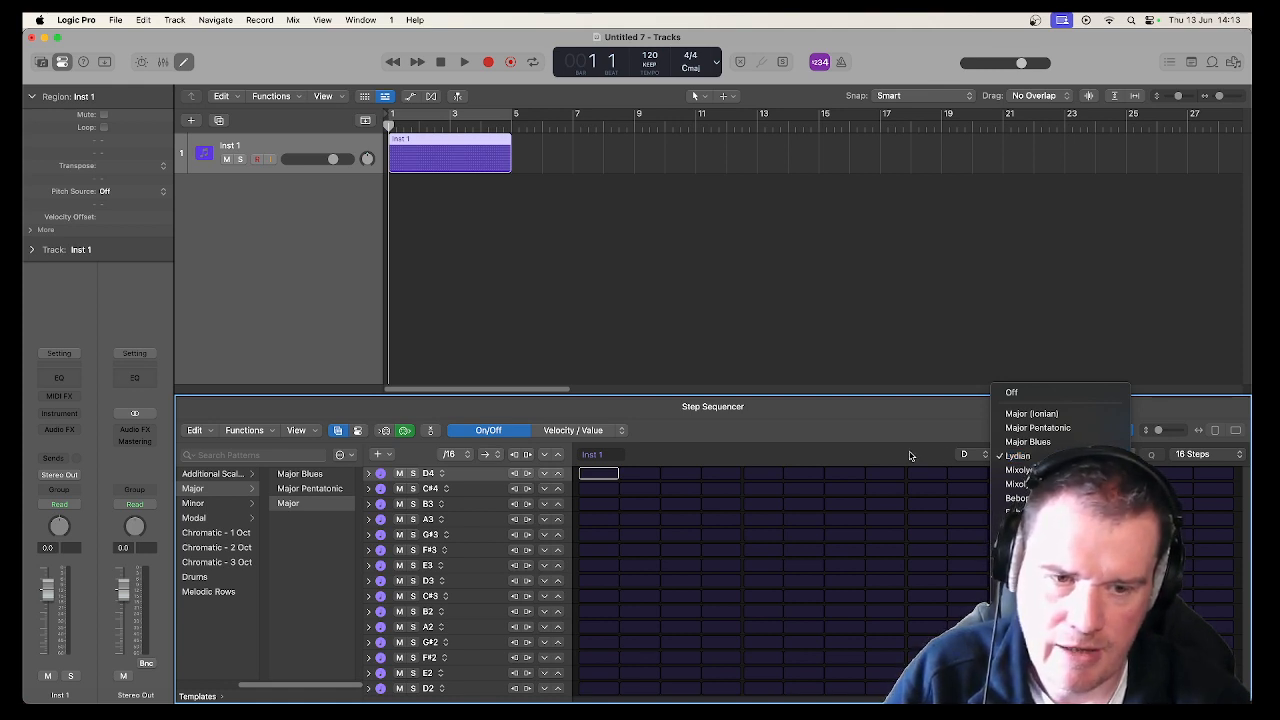
pyautogui.click(910, 456)
pyautogui.click(988, 456)
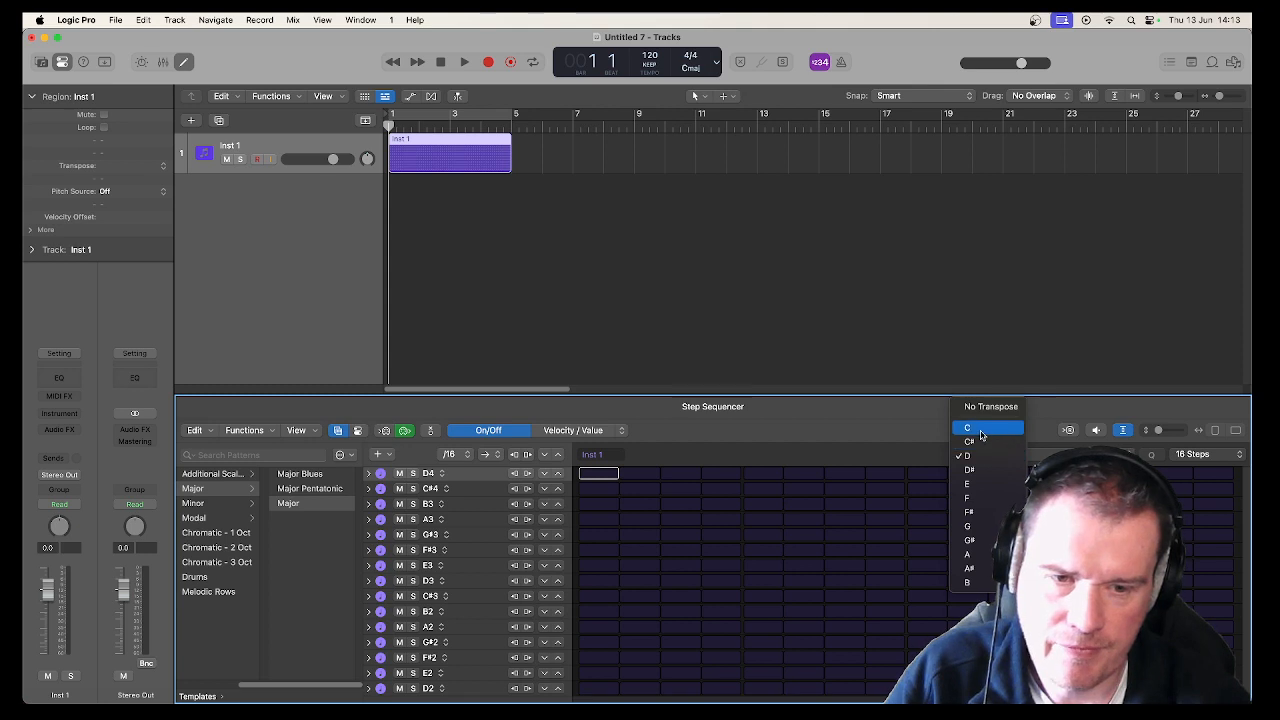
pyautogui.click(980, 430)
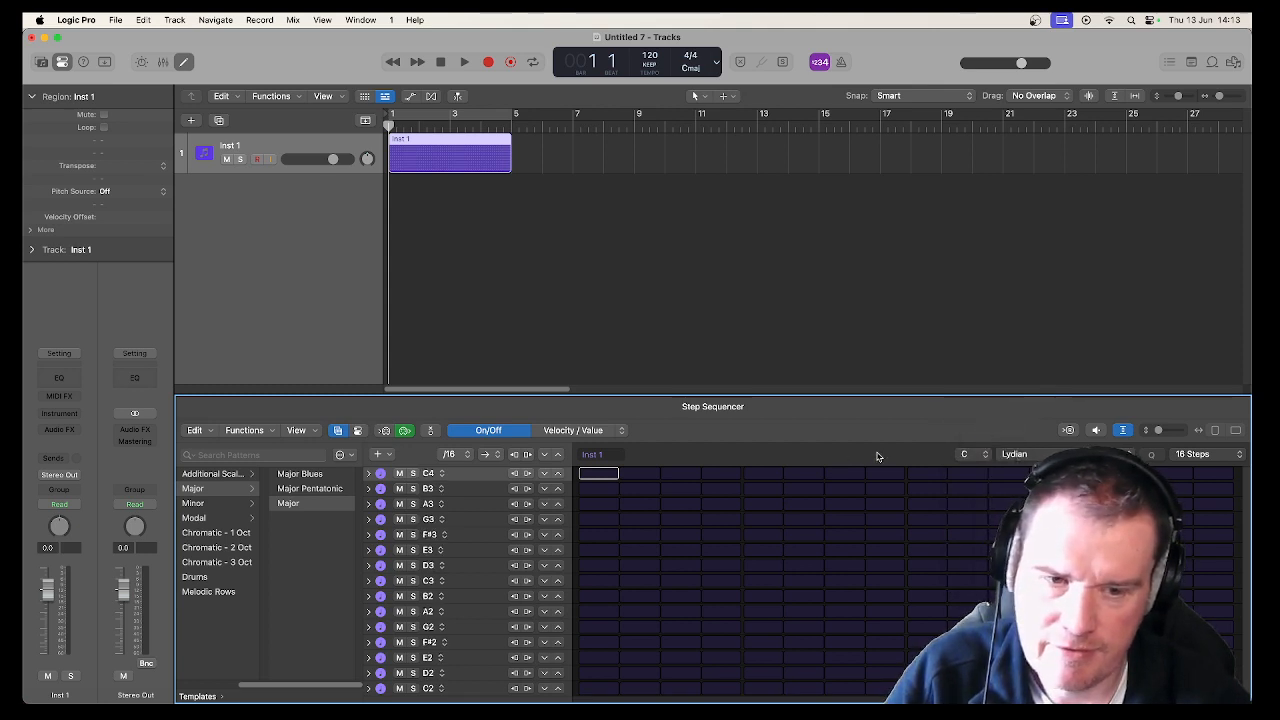
# Try the Major Blues scale on the pattern and switch back to Lydian.
pyautogui.click(1018, 455)
pyautogui.click(1026, 443)
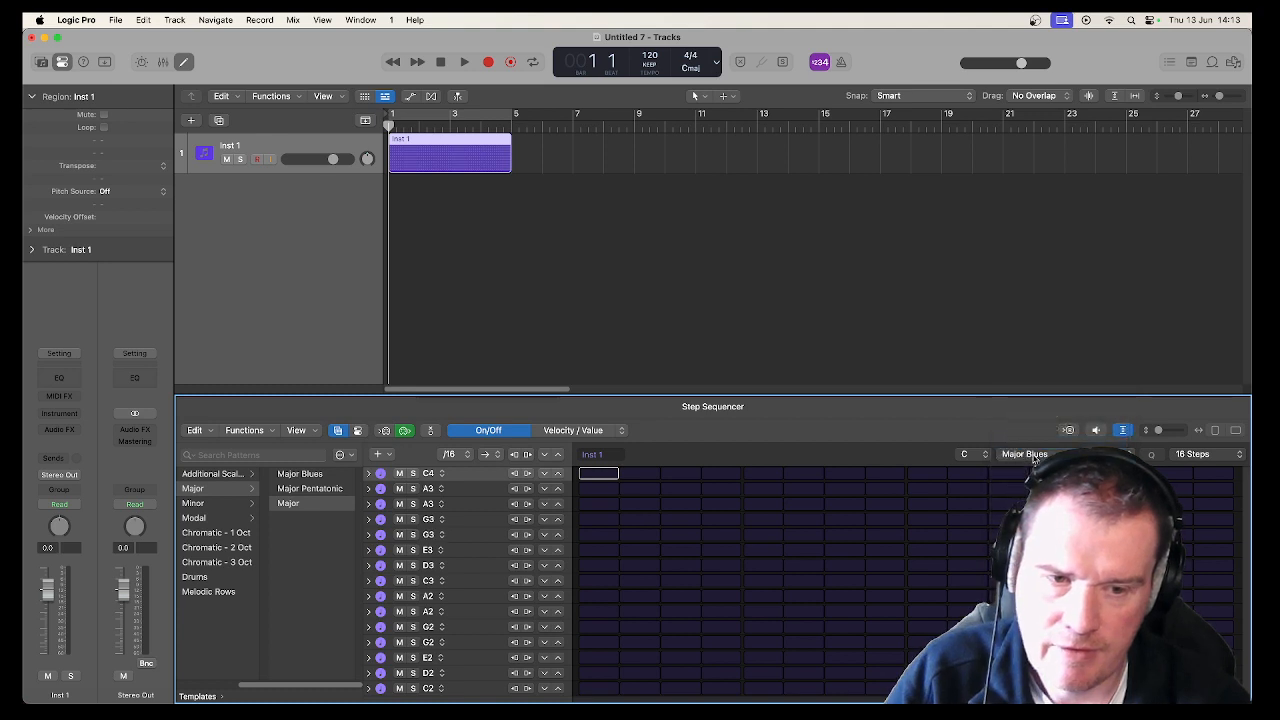
pyautogui.click(1025, 456)
pyautogui.click(1030, 470)
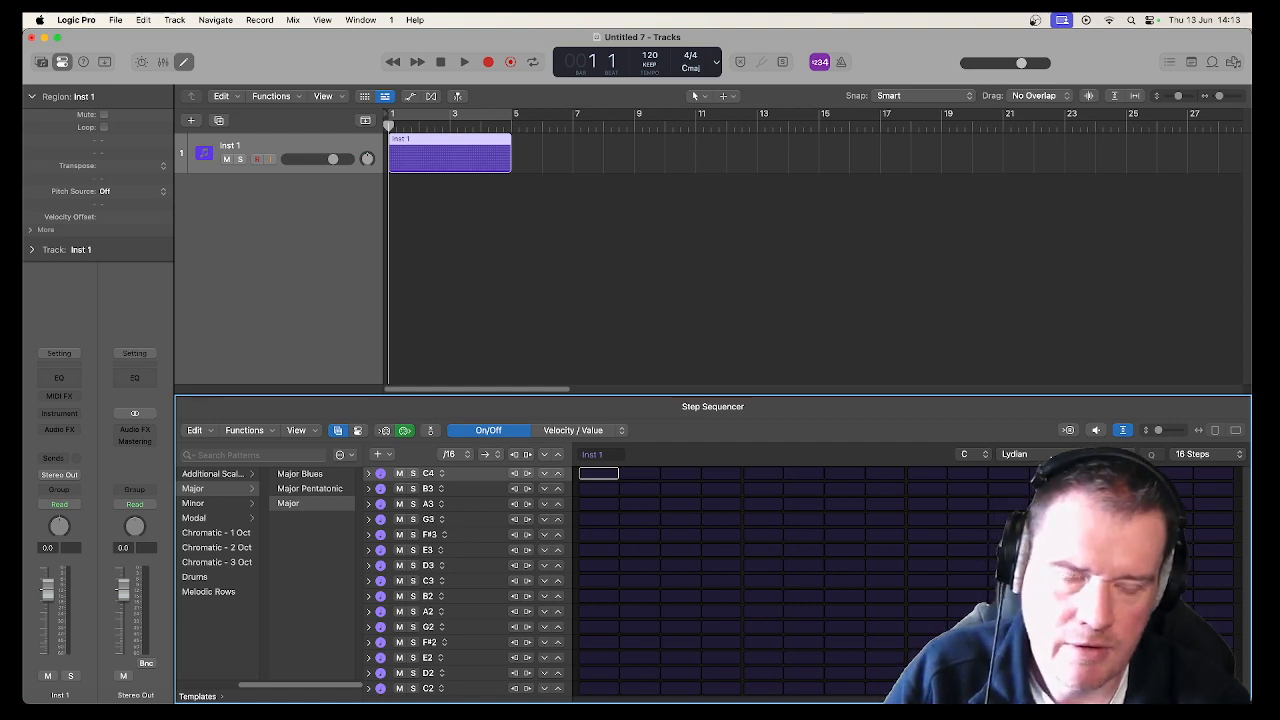
pyautogui.click(1051, 455)
pyautogui.click(894, 460)
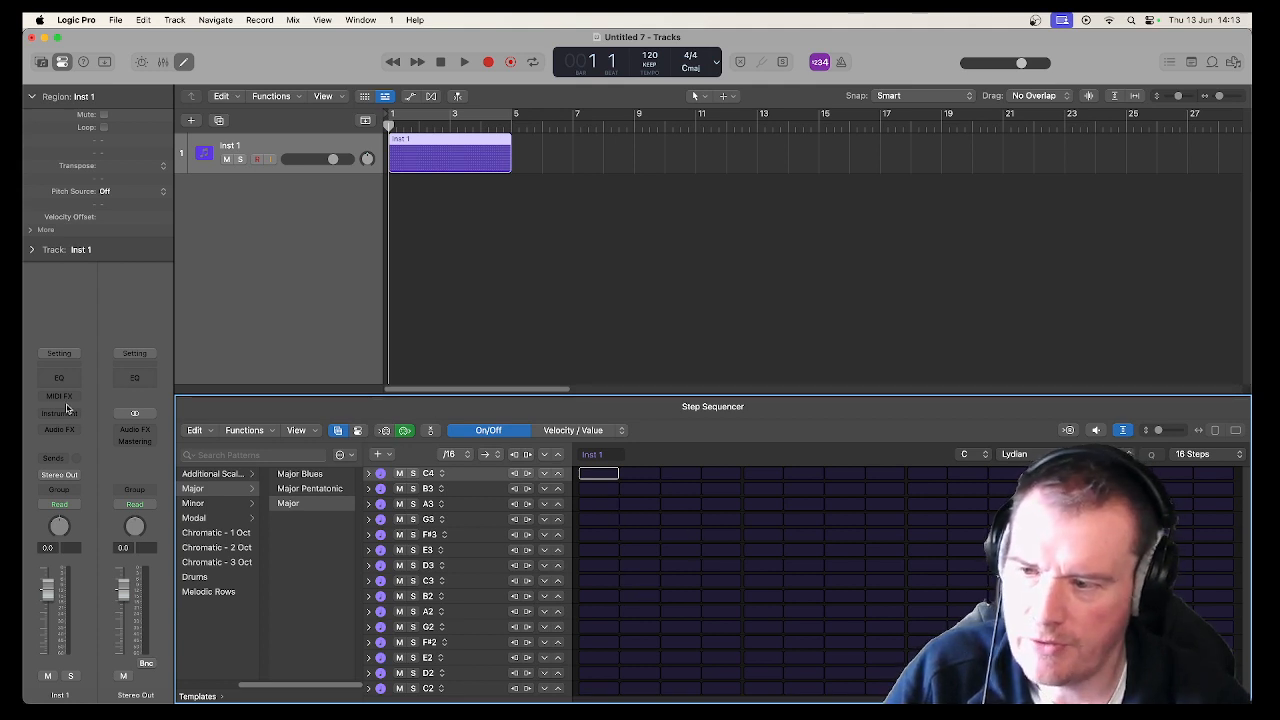
# Load Kontakt 7 as the track's instrument with The Grandeur piano from its library, and close the plug-in window.
pyautogui.click(64, 413)
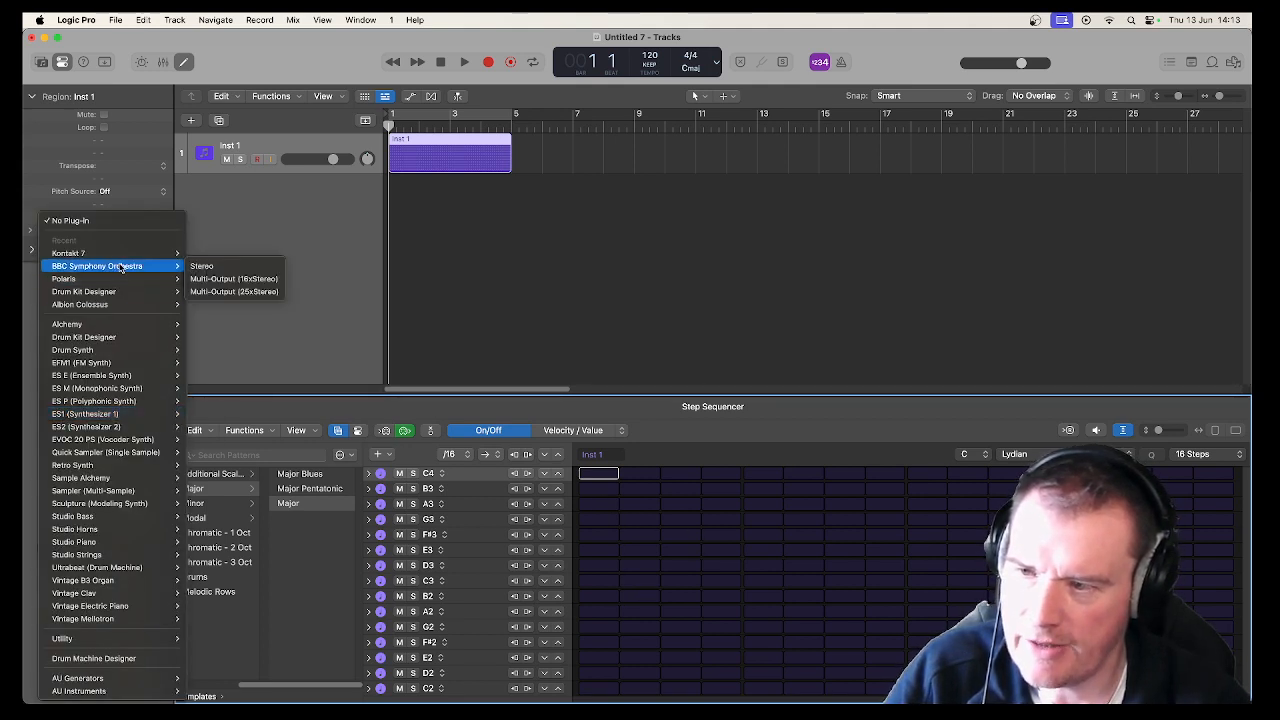
pyautogui.moveTo(125, 254)
pyautogui.click(254, 266)
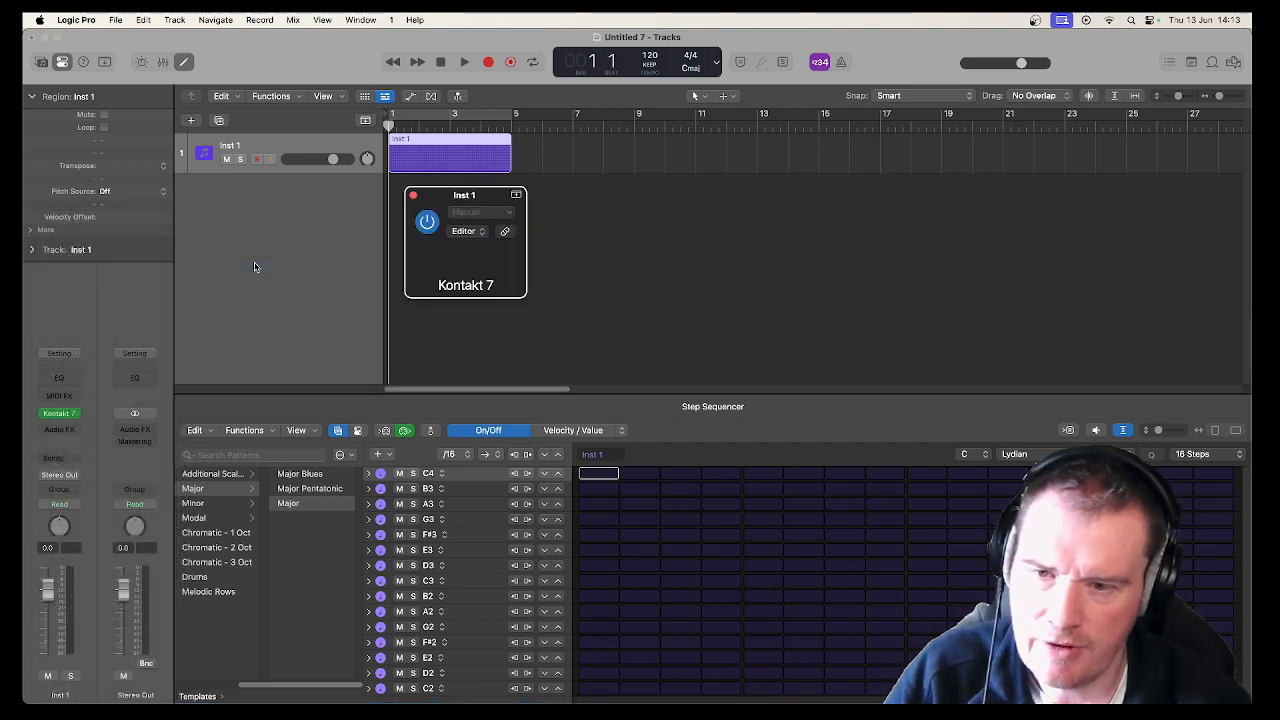
pyautogui.scroll(-15, 513, 448)
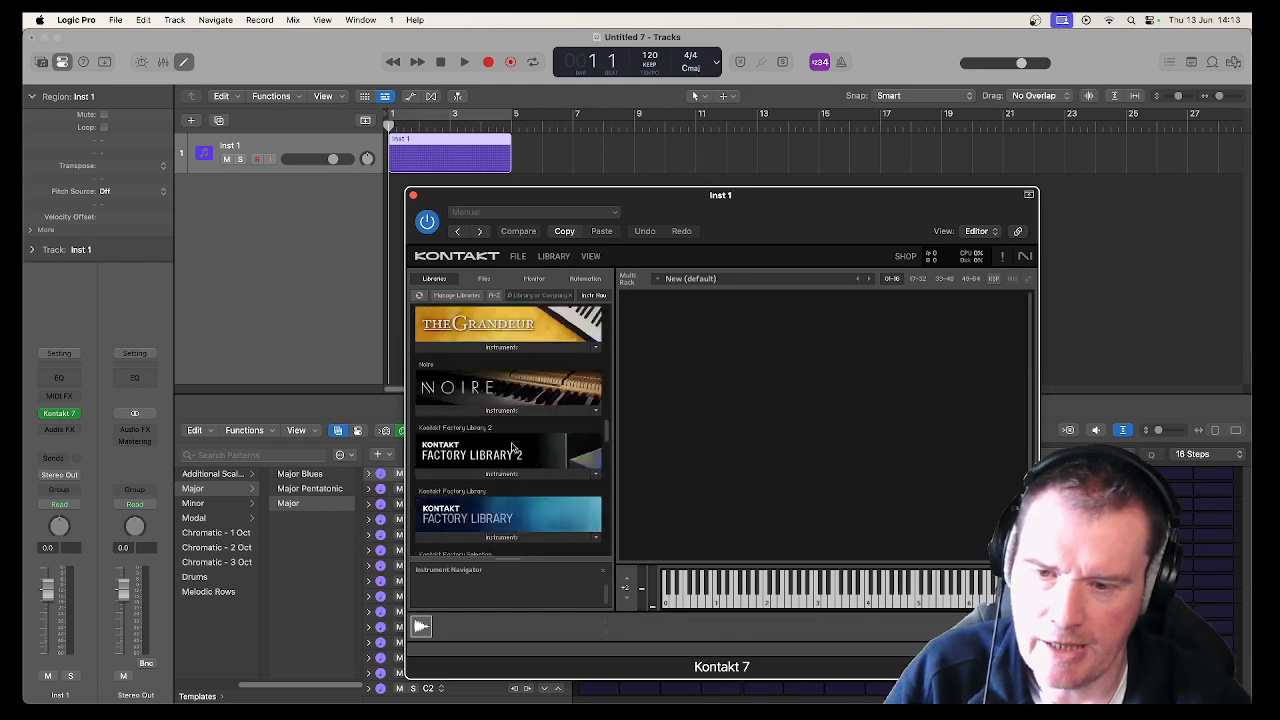
pyautogui.click(530, 347)
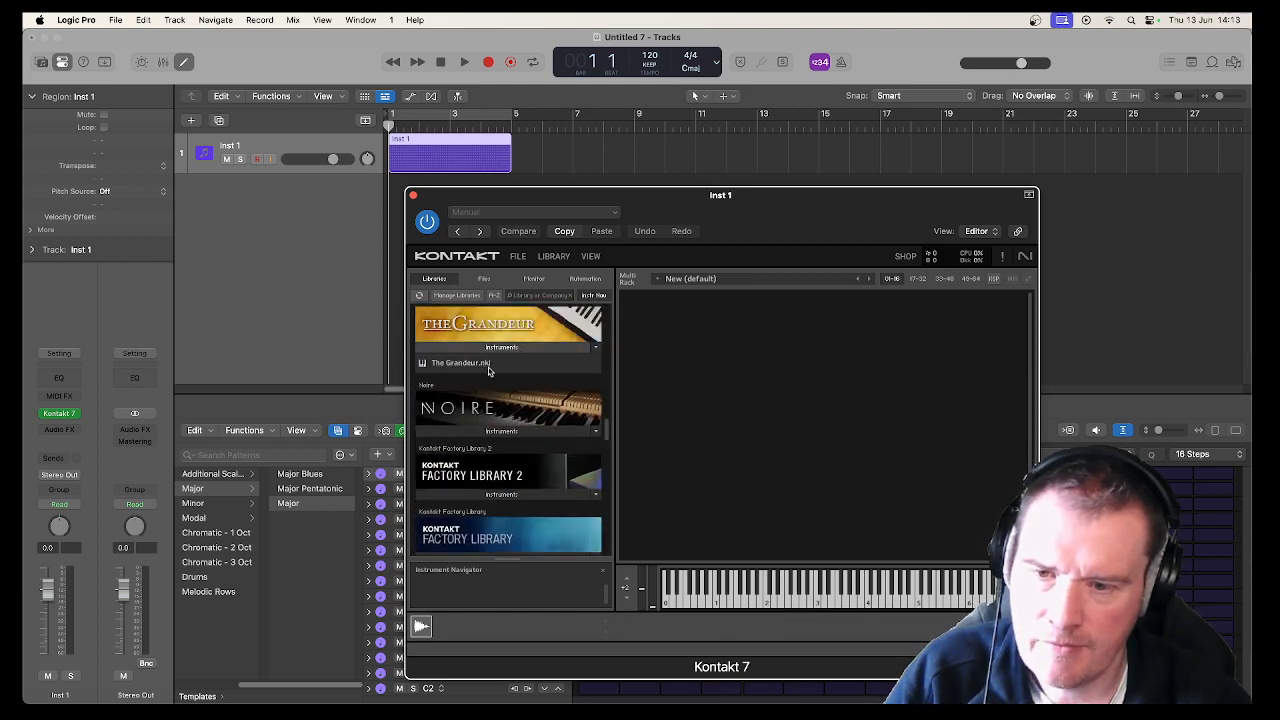
pyautogui.moveTo(488, 371); pyautogui.dragTo(912, 383)
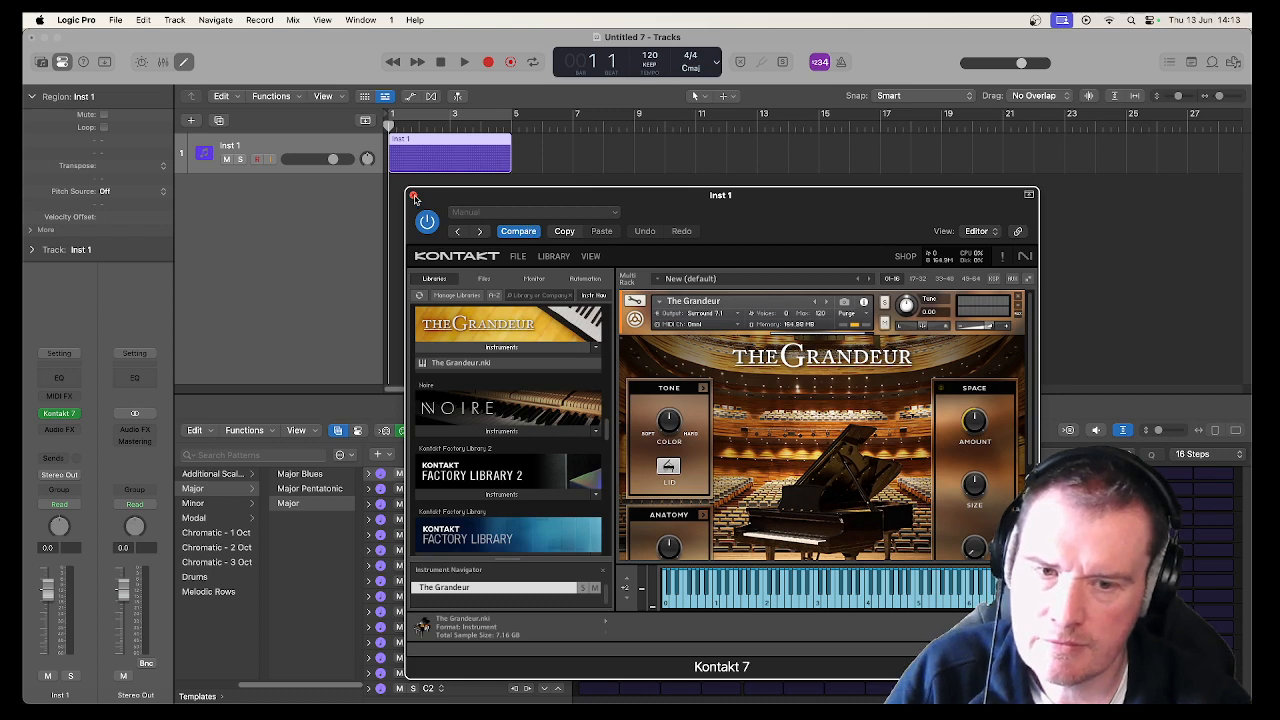
pyautogui.click(414, 196)
# Switch on B3 at step 1, G3 at step 3, C3 at step 6 and A3 at step 8.
pyautogui.click(614, 494)
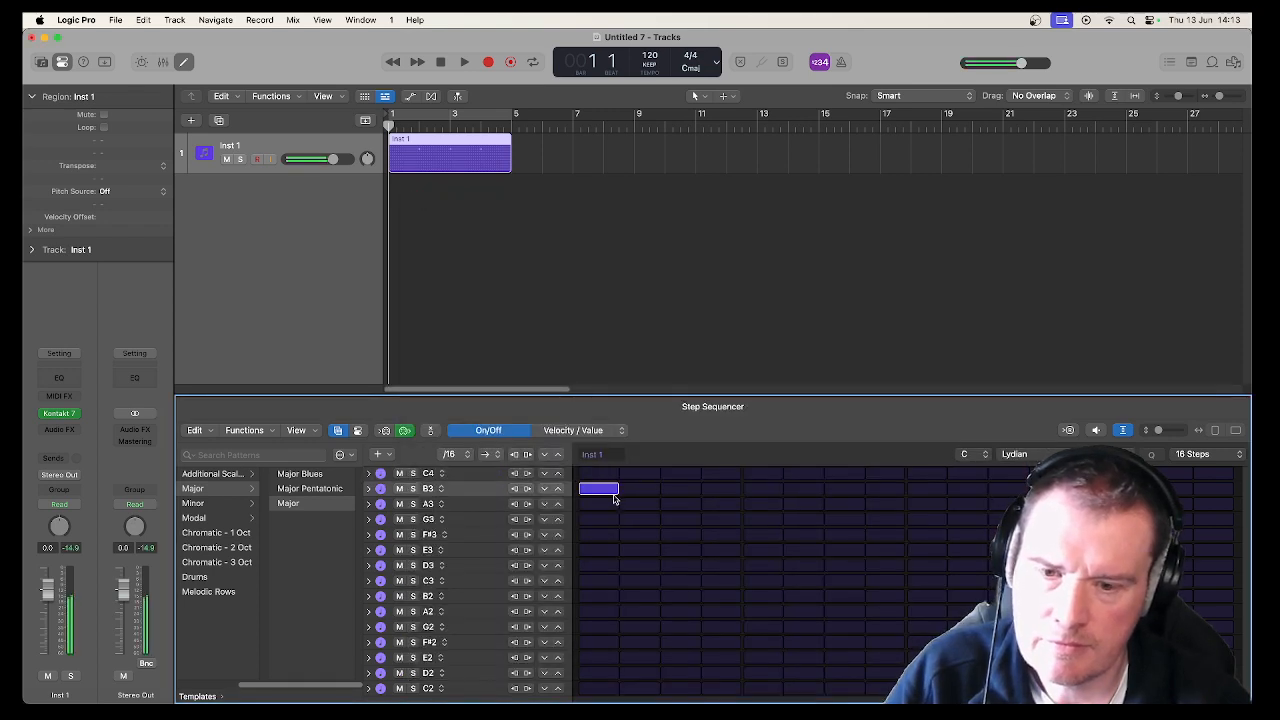
pyautogui.click(676, 519)
pyautogui.click(815, 580)
pyautogui.click(885, 504)
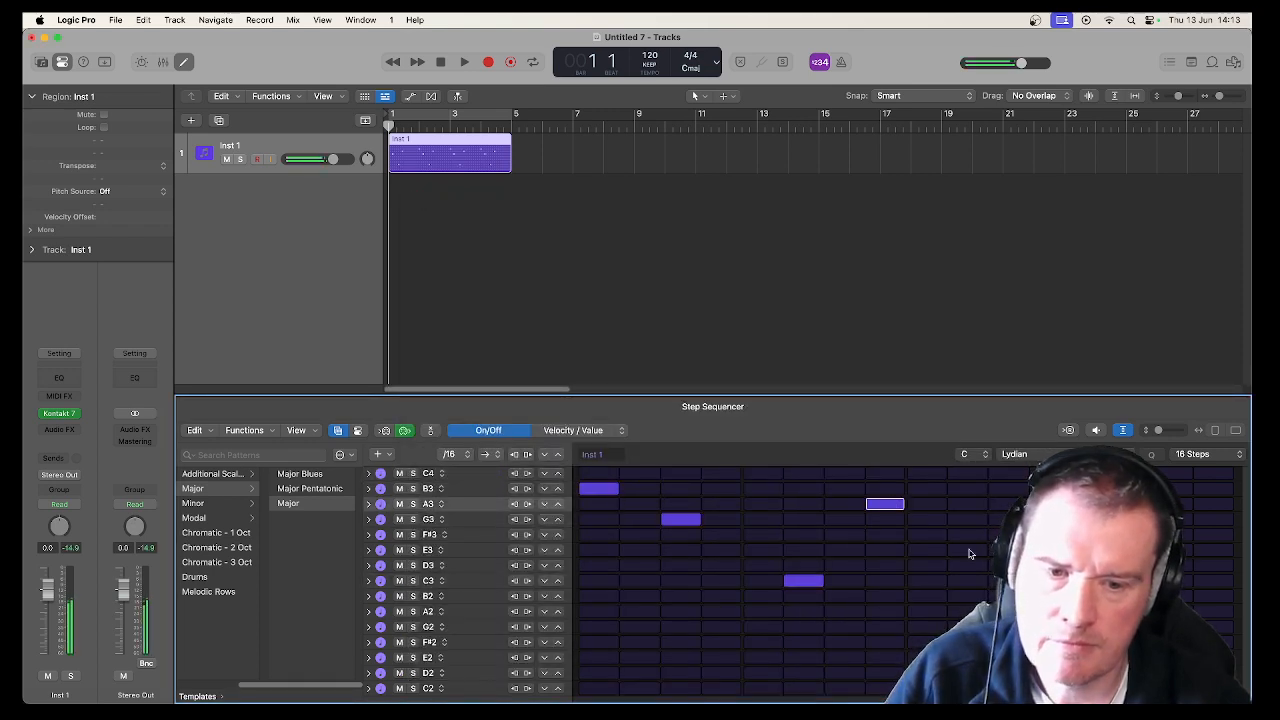
# Add notes between steps 11 and 15 of the pattern on the D3, G2, E3 and F#3 rows.
pyautogui.click(1006, 565)
pyautogui.click(1090, 627)
pyautogui.click(1130, 550)
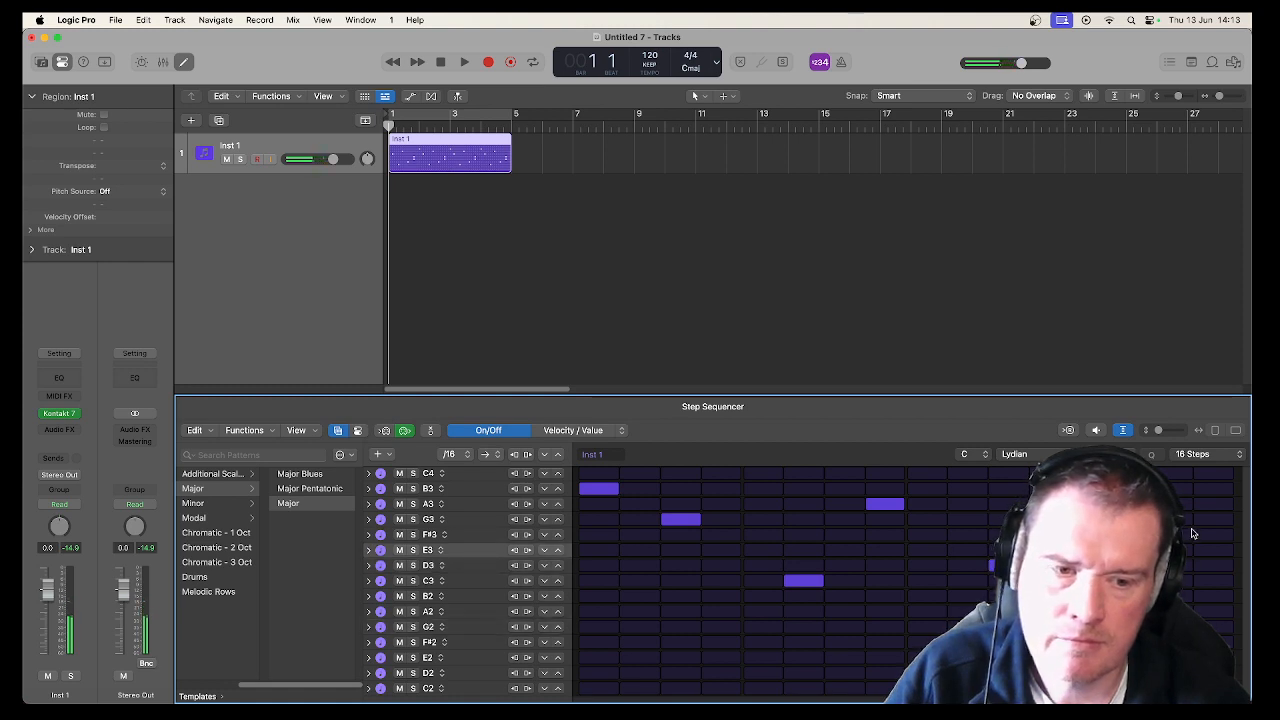
pyautogui.click(1190, 534)
pyautogui.click(1130, 565)
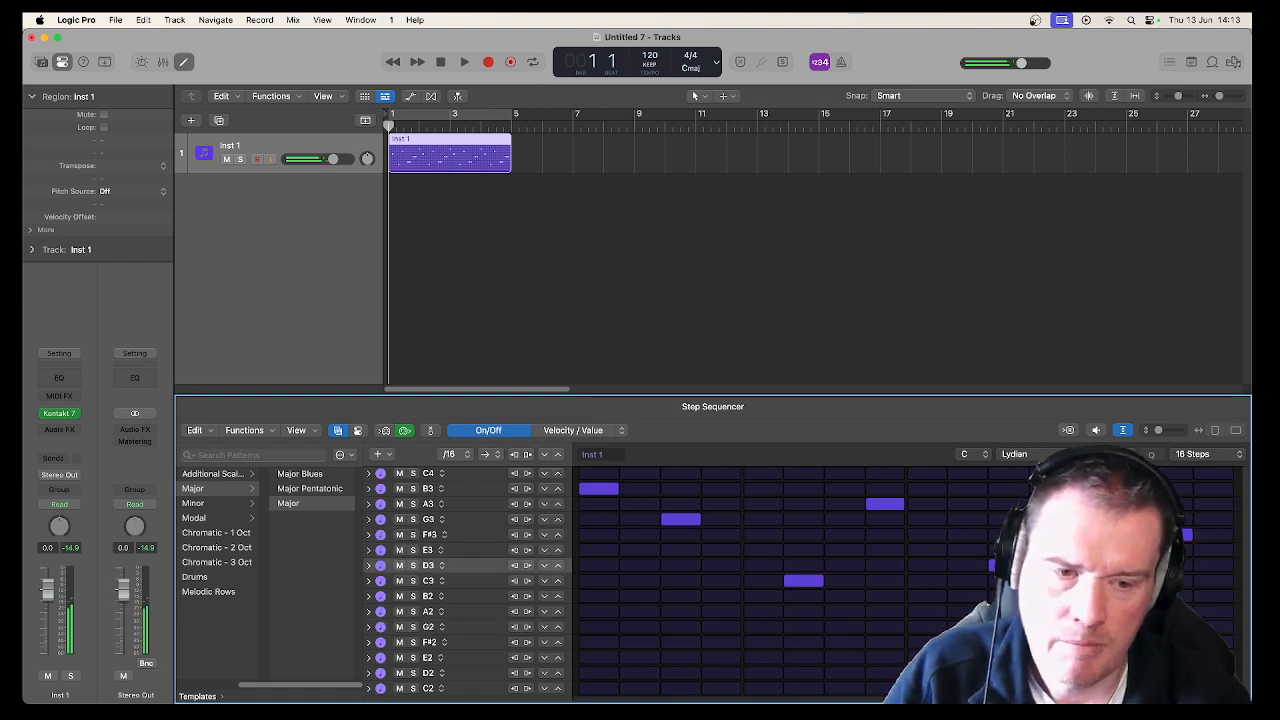
# Switch on D3 at step 16, F#3 at steps 5 and 9, E3 at 10, C3 at 4, A3 at 2 and G3 at 7.
pyautogui.click(1213, 565)
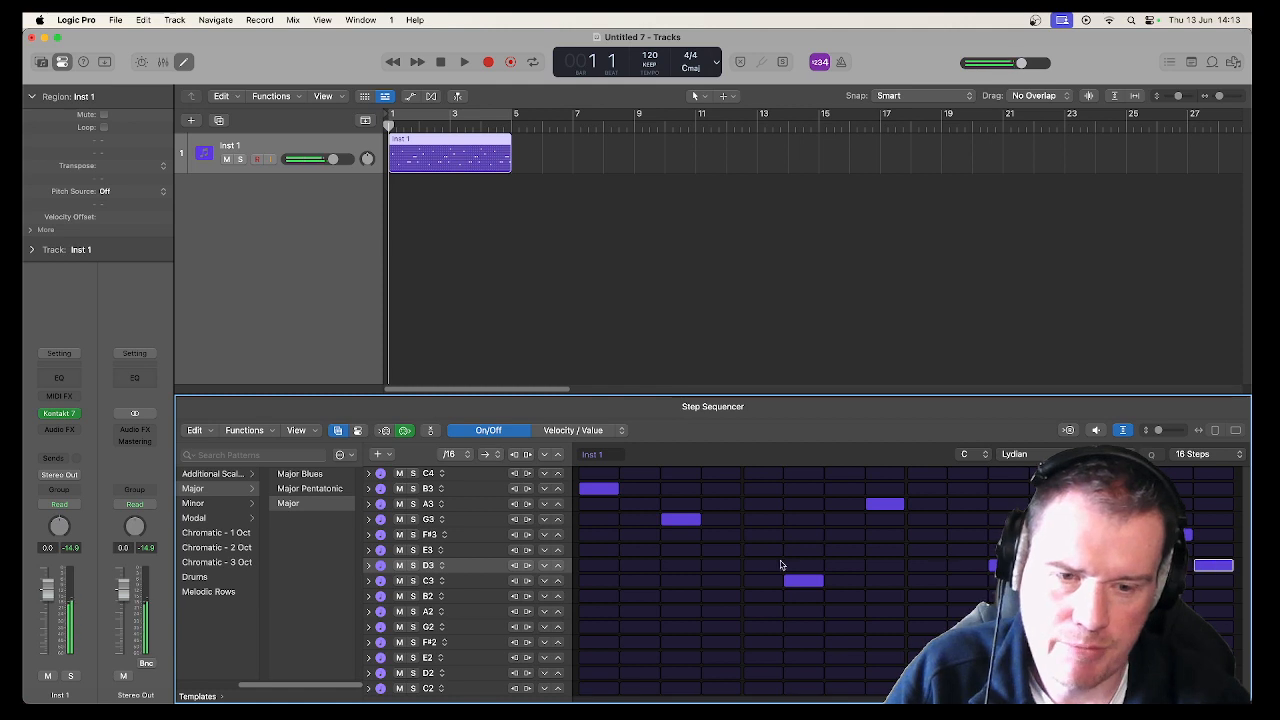
pyautogui.click(928, 535)
pyautogui.click(958, 549)
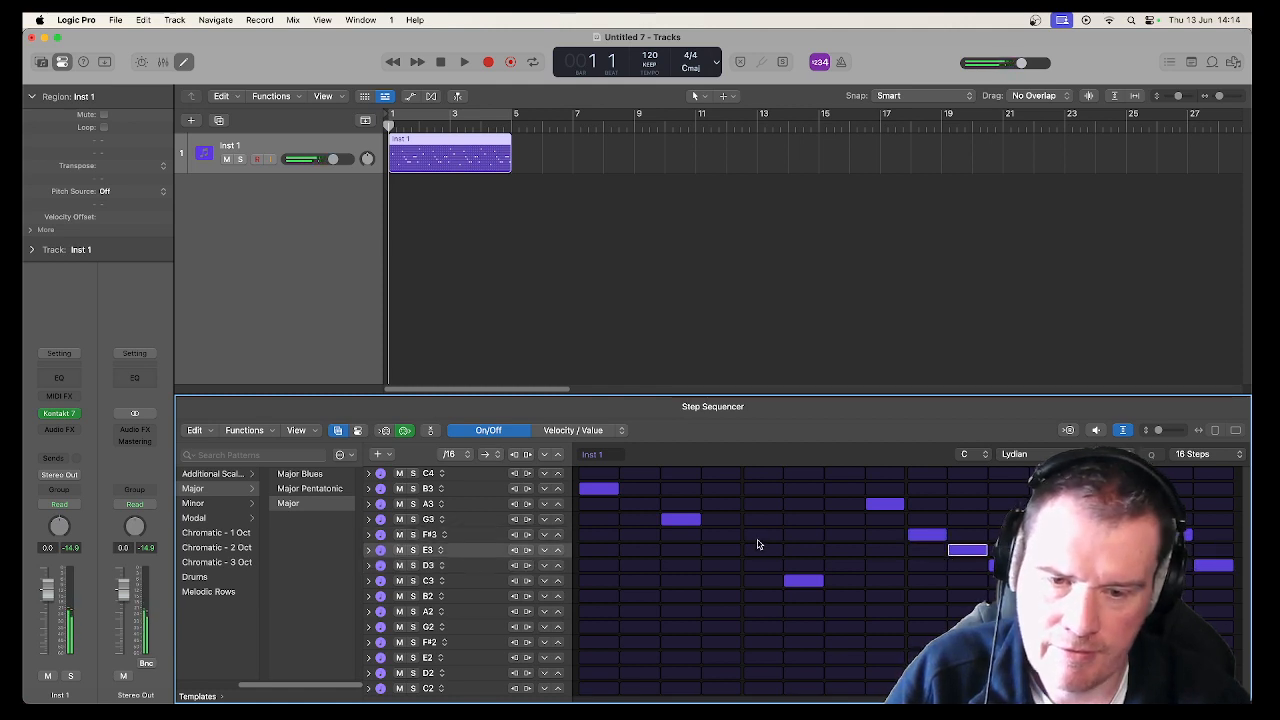
pyautogui.click(760, 535)
pyautogui.click(718, 582)
pyautogui.click(638, 504)
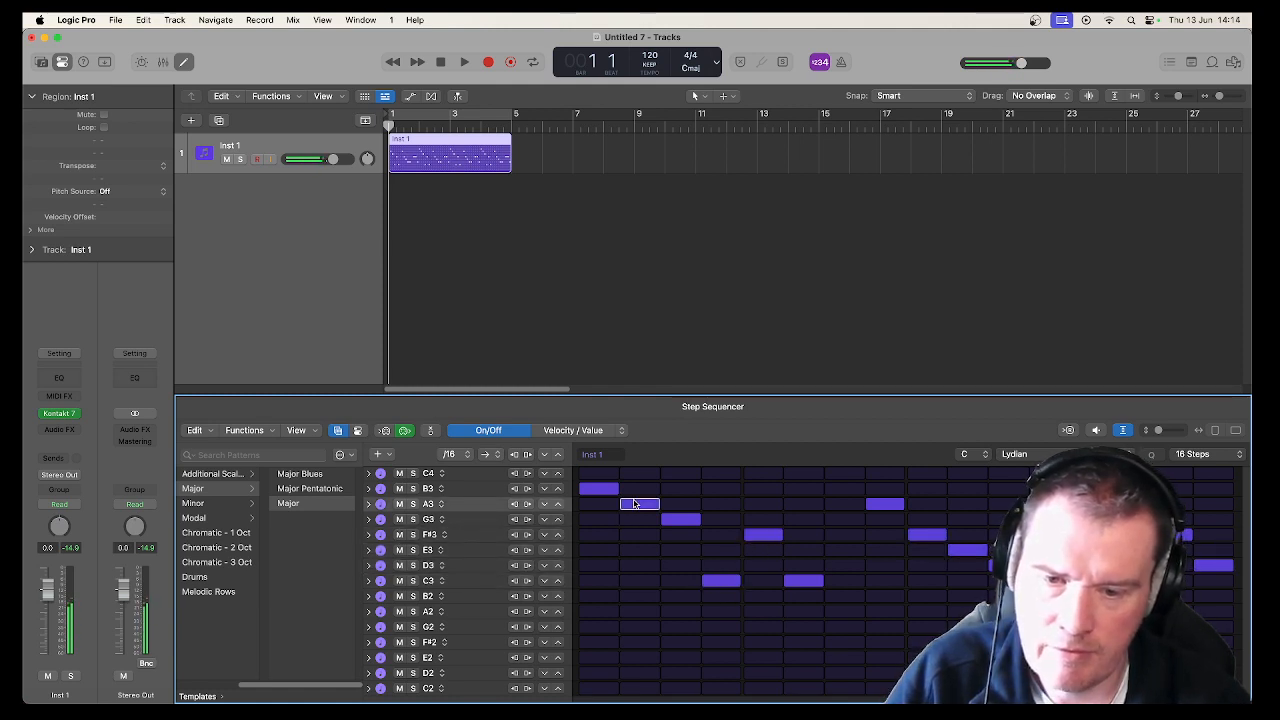
pyautogui.click(844, 523)
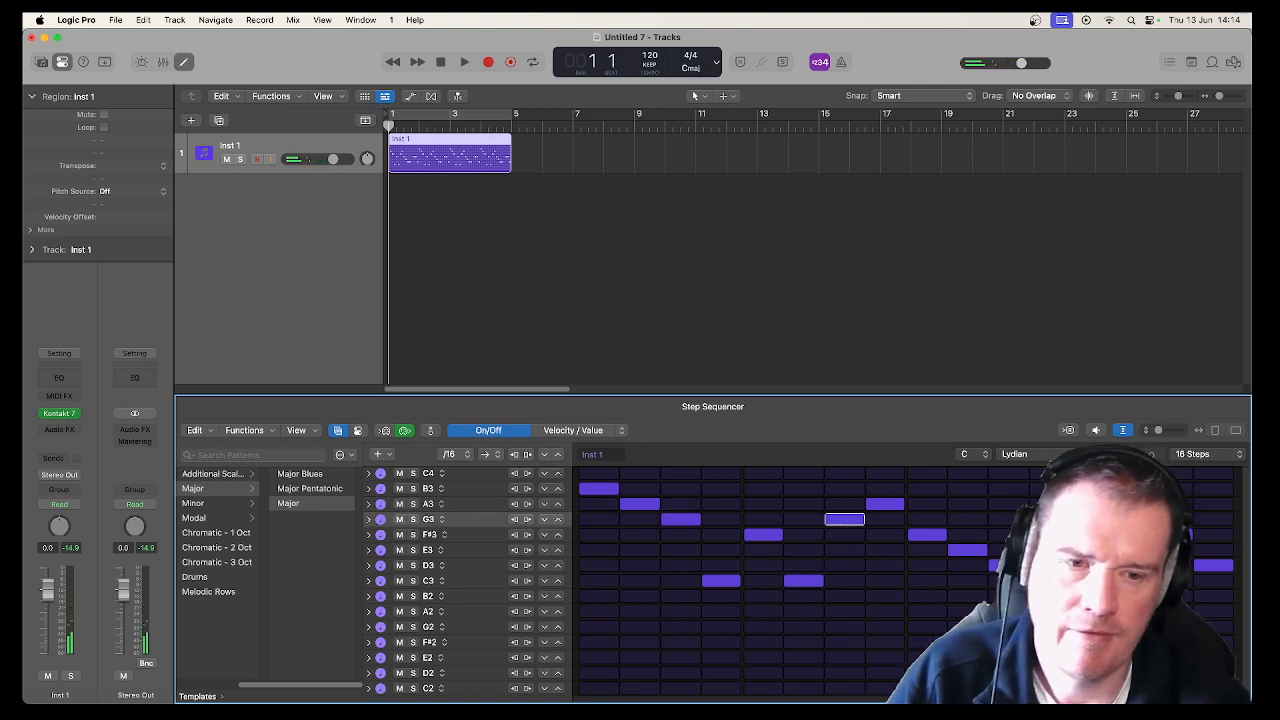
# Preview the Lydian pattern's playback twice, stopping it each time.
pyautogui.click(1097, 430)
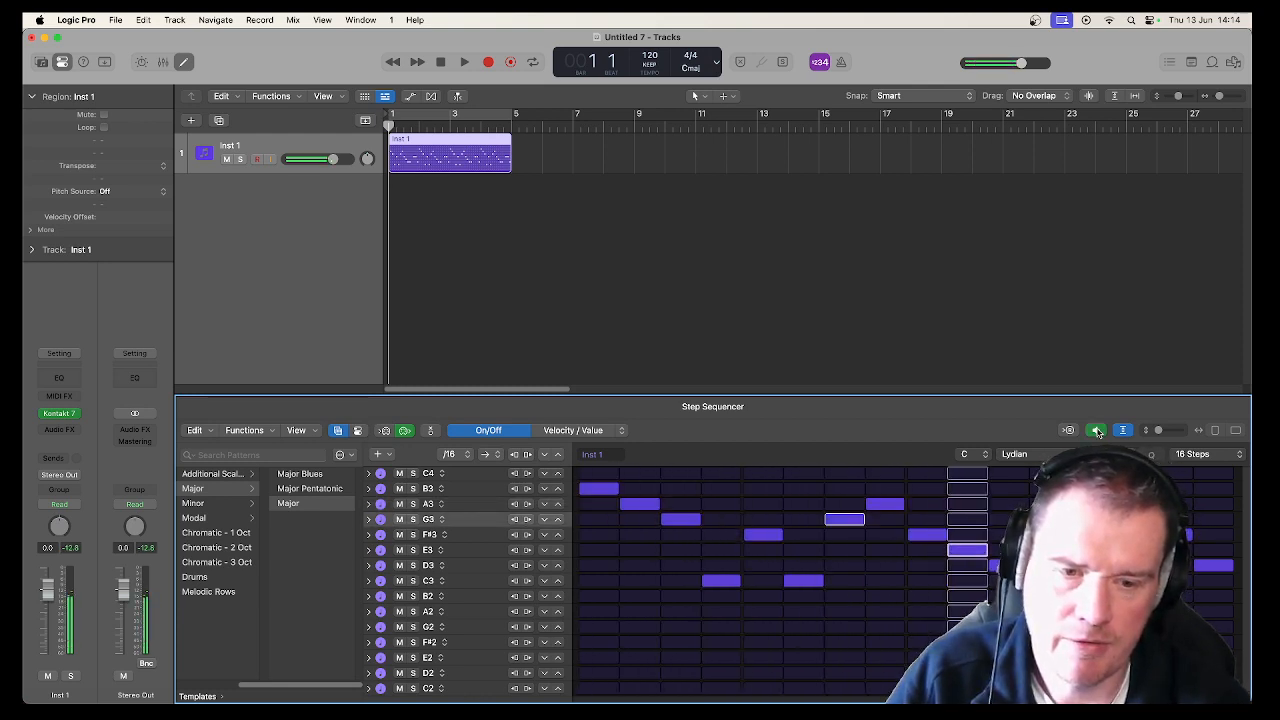
pyautogui.click(1097, 430)
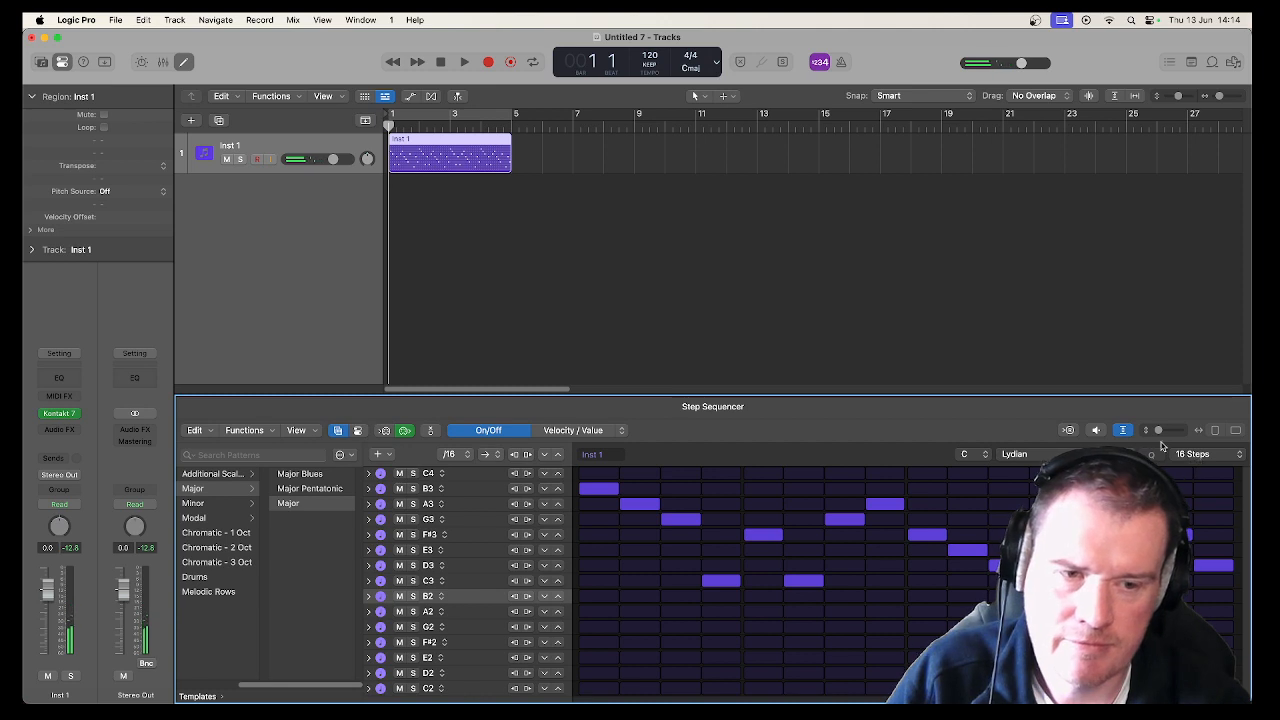
pyautogui.click(1097, 430)
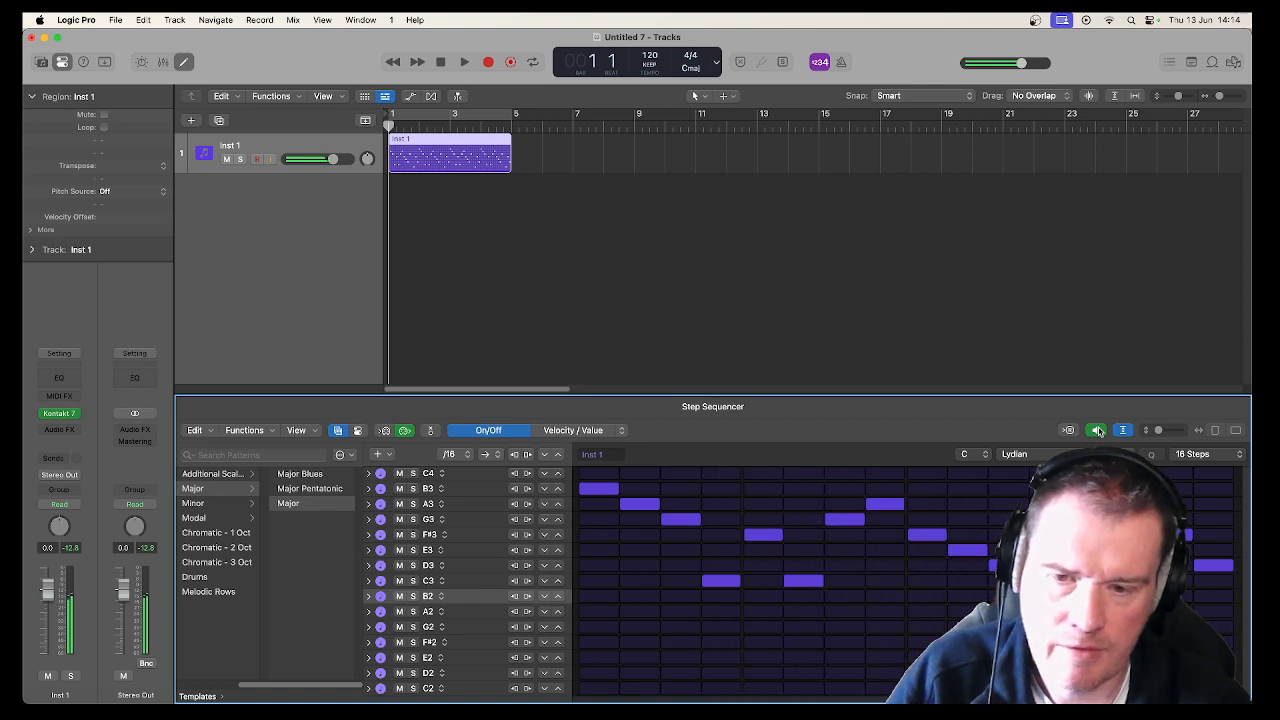
pyautogui.click(1097, 430)
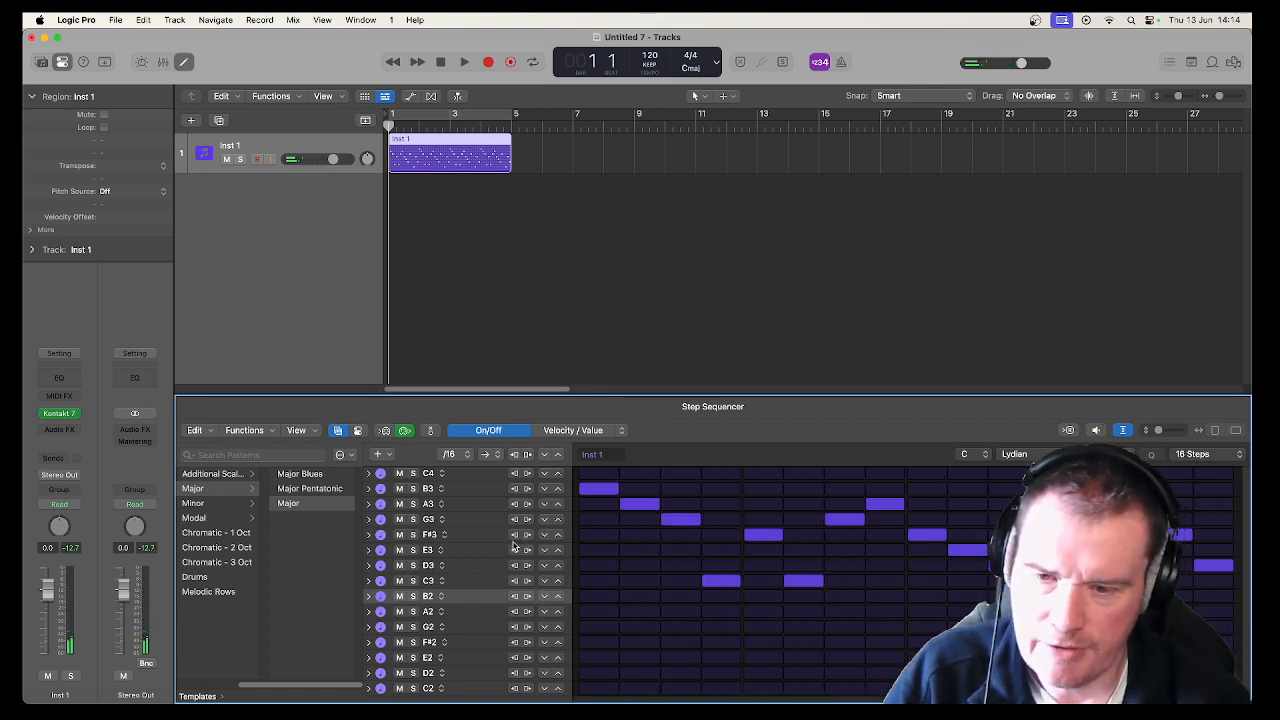
# Widen the row headers to expose the per-row playback settings and set the A3 and D3 rows to ping-pong playback.
pyautogui.click(568, 545)
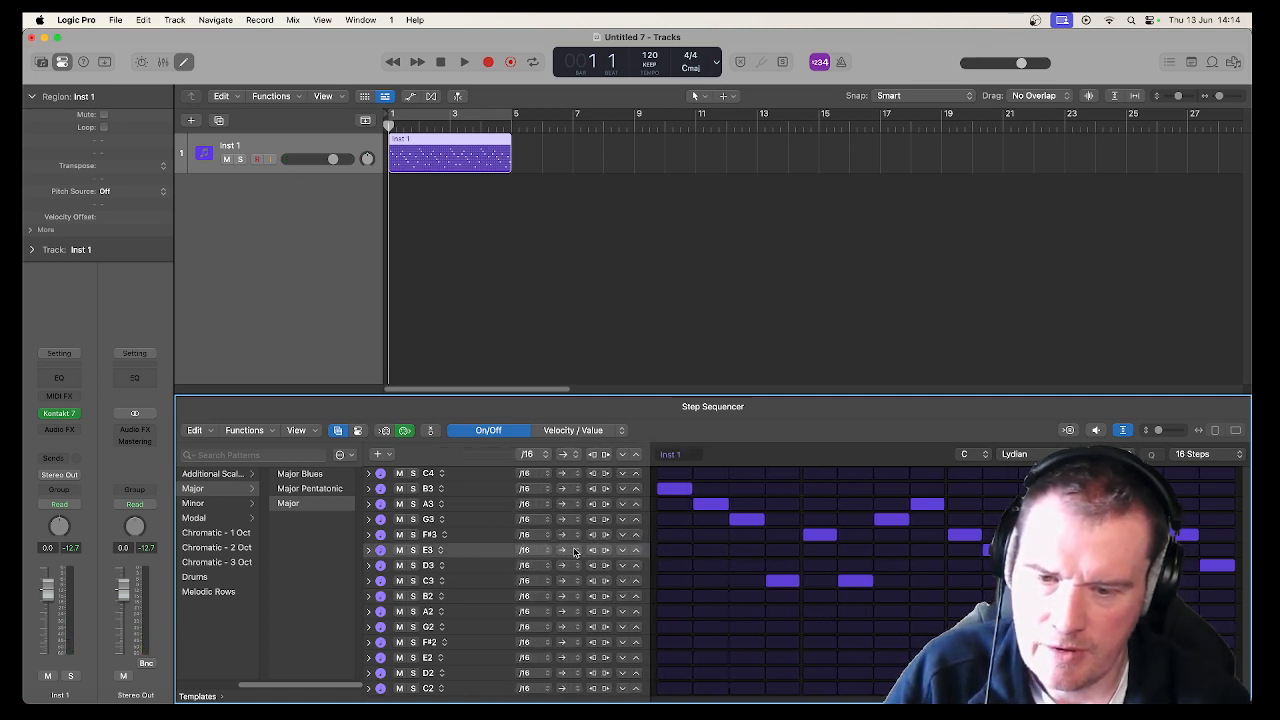
pyautogui.click(576, 505)
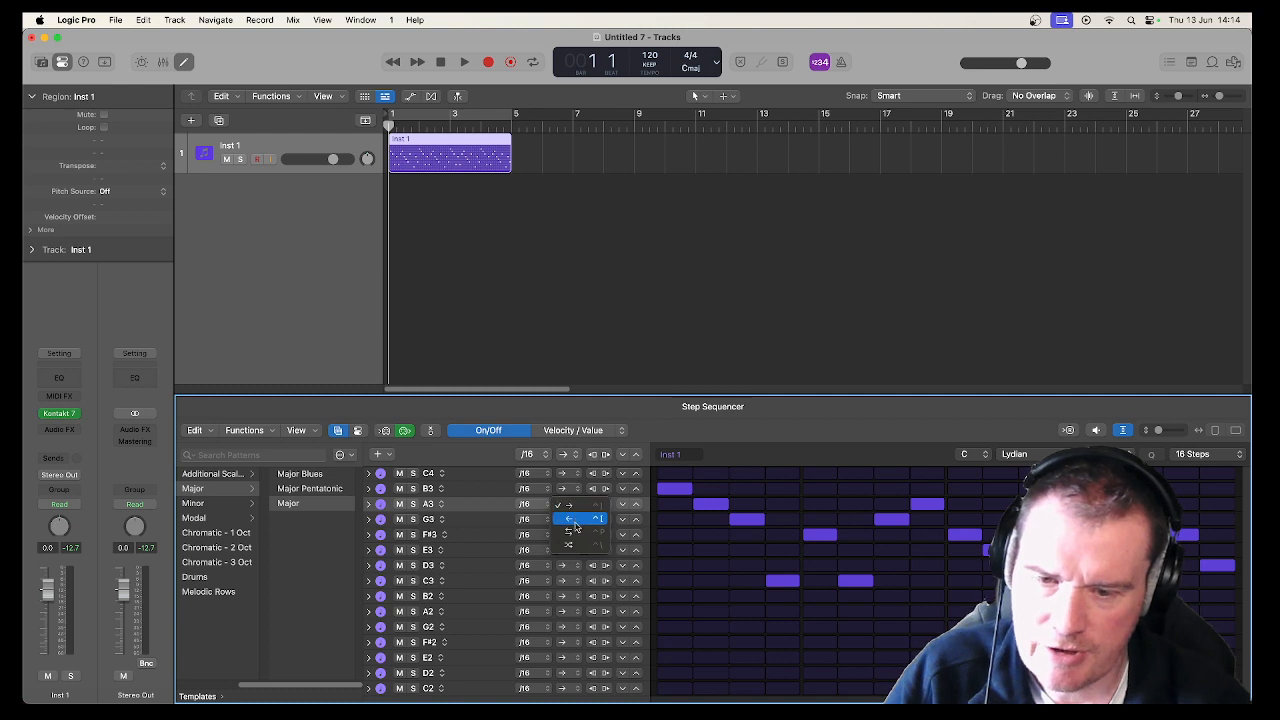
pyautogui.click(577, 532)
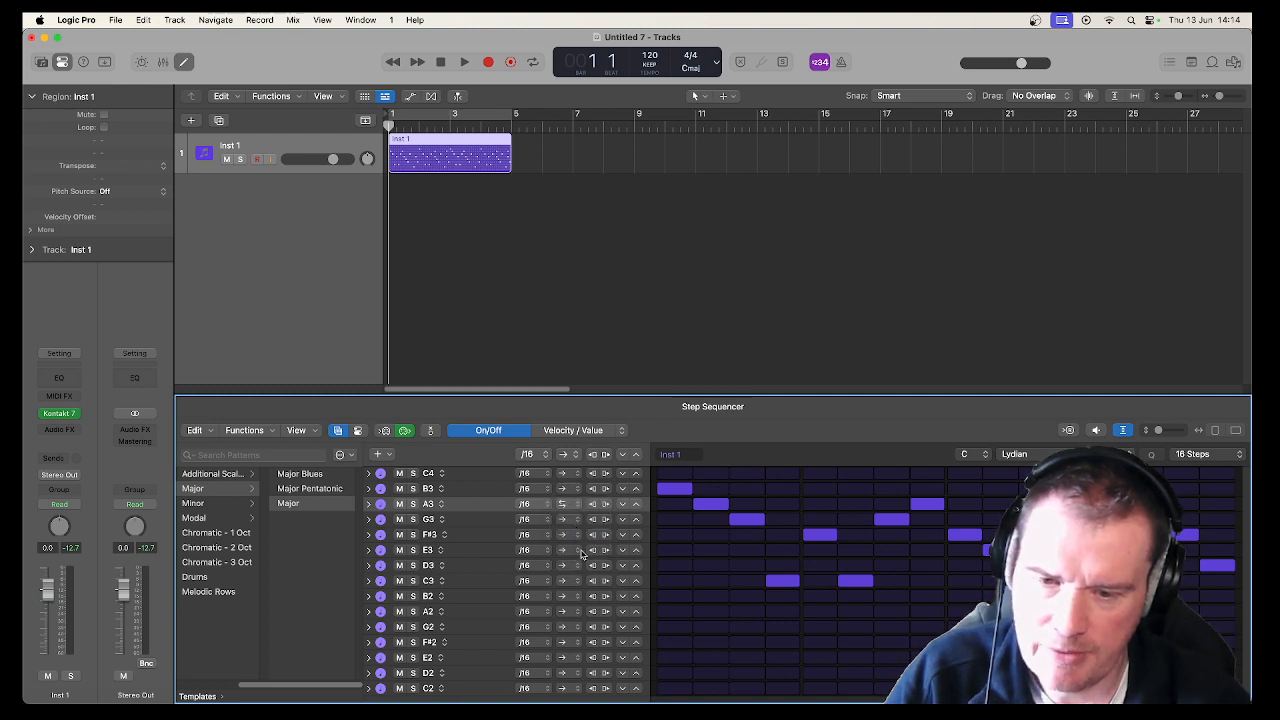
pyautogui.click(577, 566)
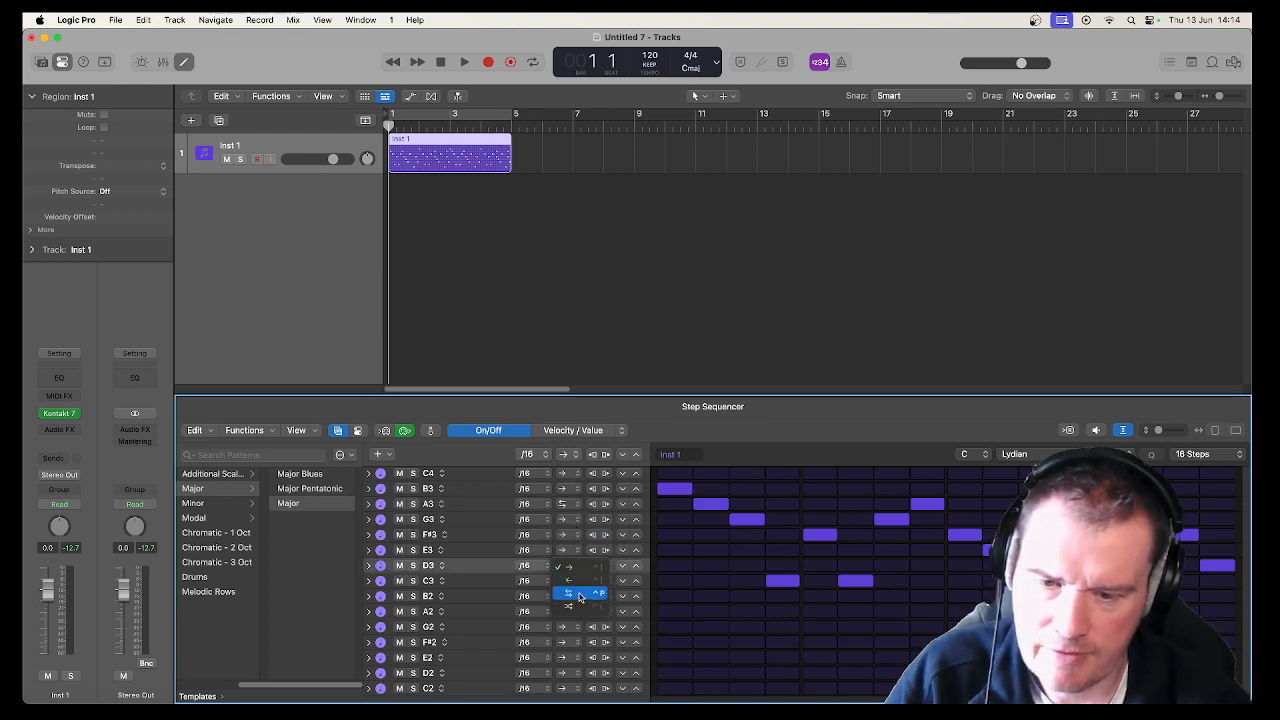
pyautogui.click(577, 598)
# Set the playback direction of the C4 and B3 rows to backward.
pyautogui.click(578, 475)
pyautogui.click(578, 486)
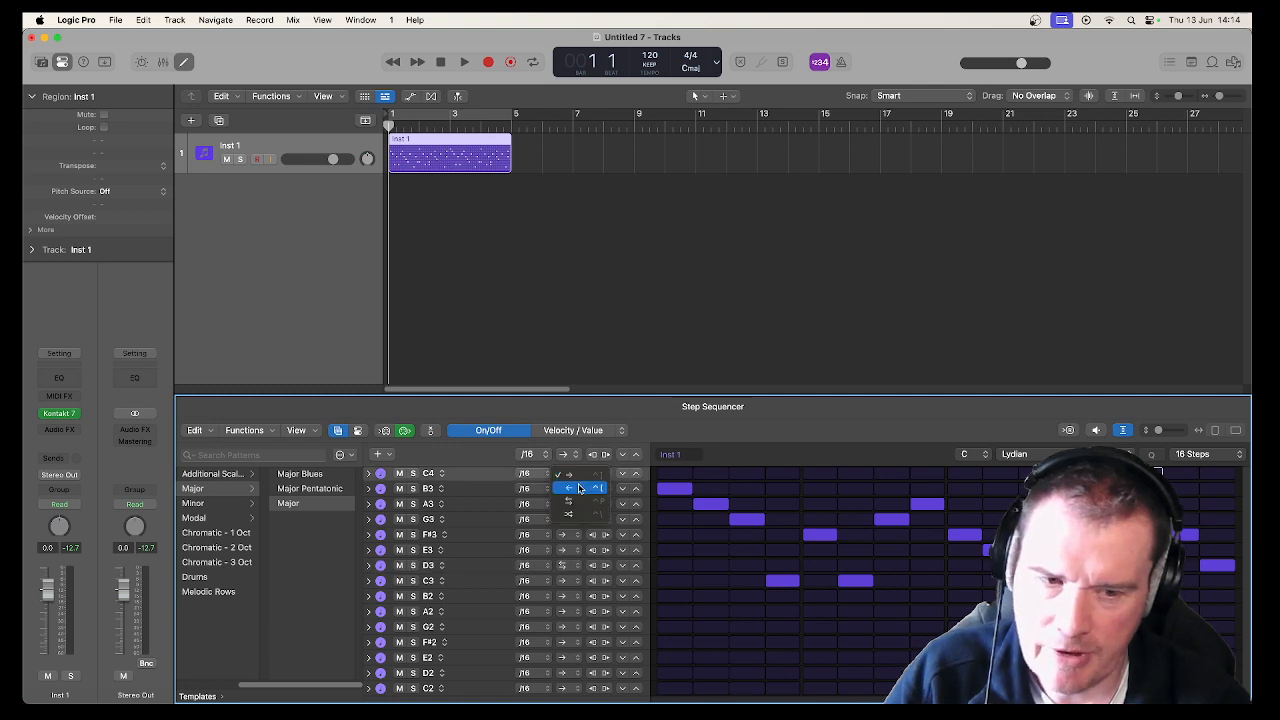
pyautogui.click(577, 489)
pyautogui.click(577, 502)
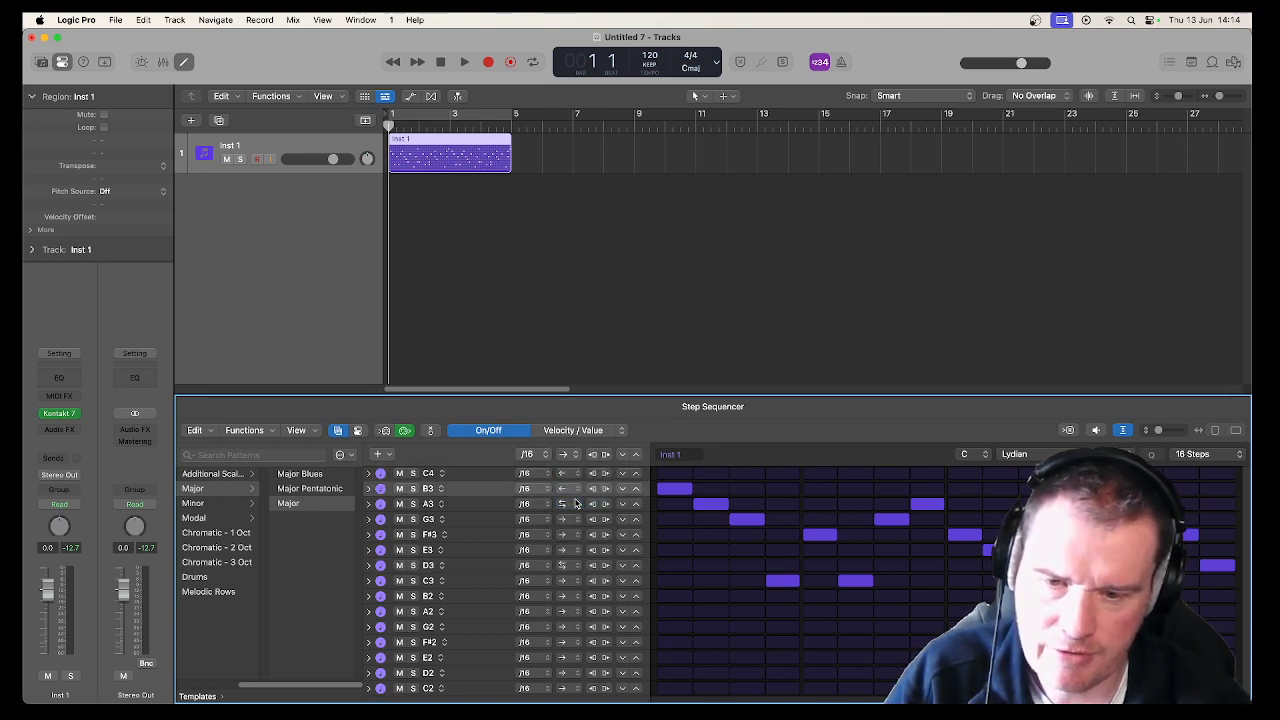
# Switch on B3 at steps 6 and 12, switch off C3 at step 6, and preview the pattern.
pyautogui.click(862, 489)
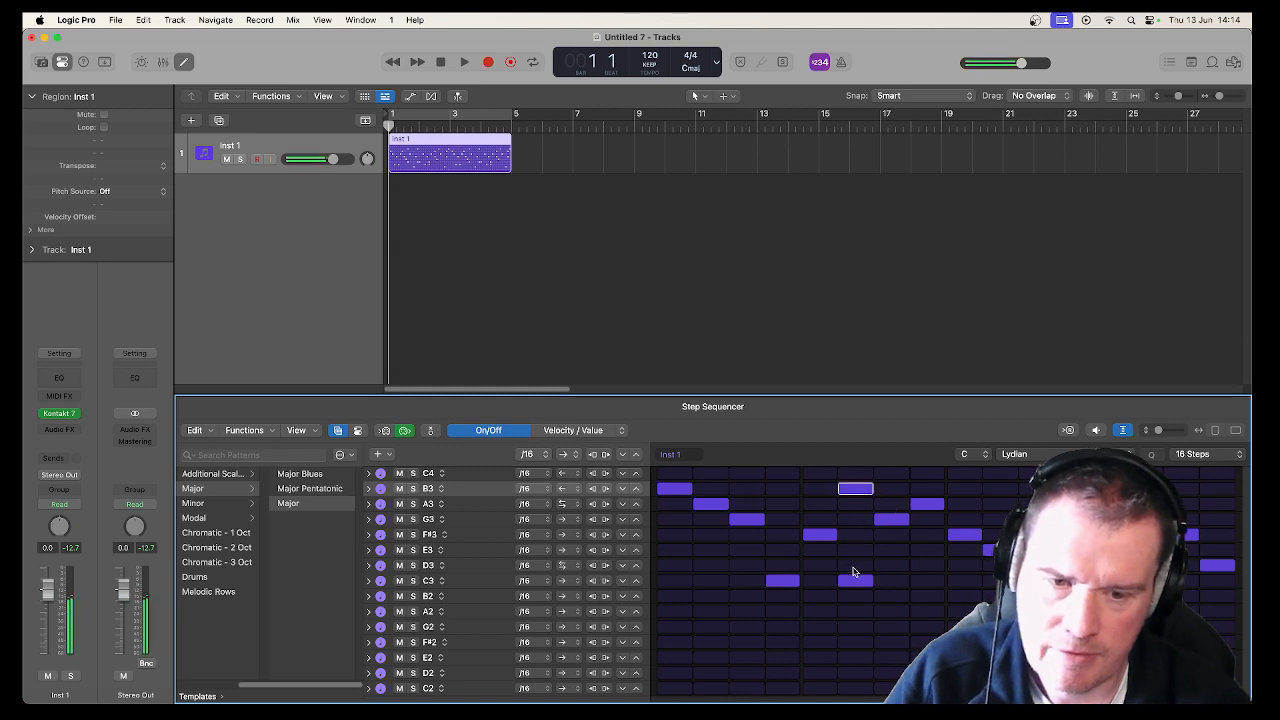
pyautogui.click(854, 578)
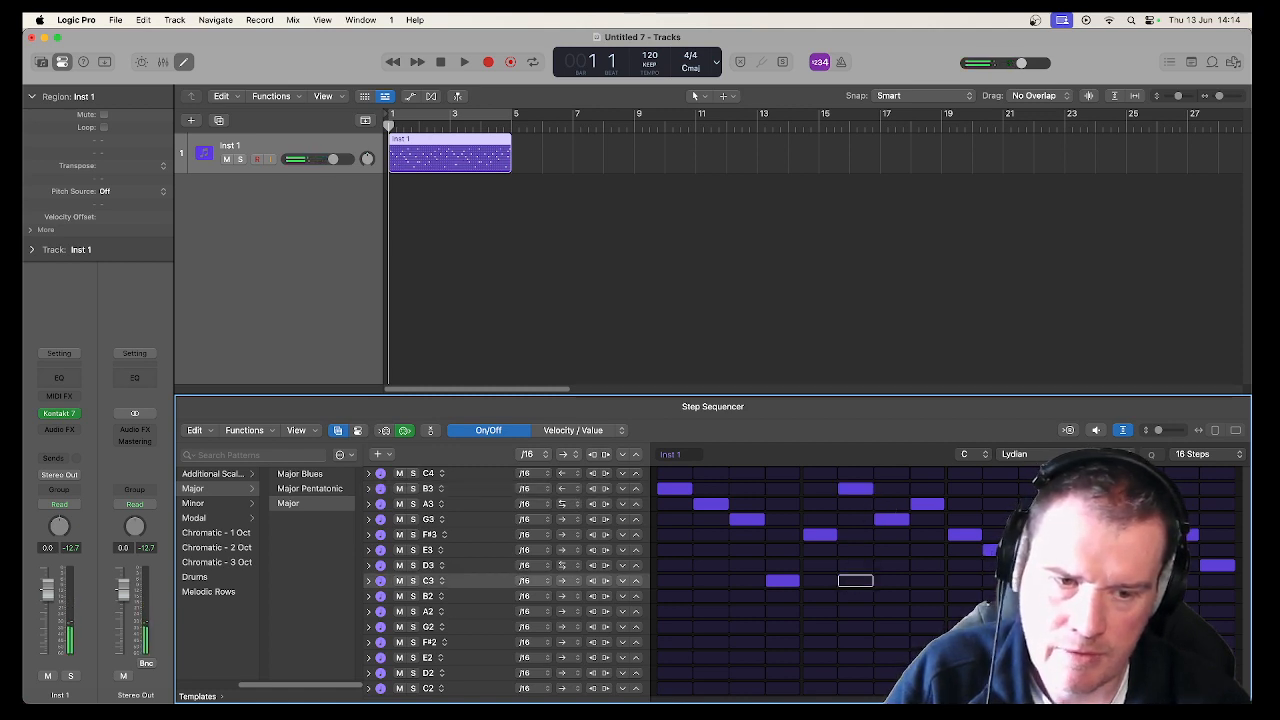
pyautogui.click(1074, 489)
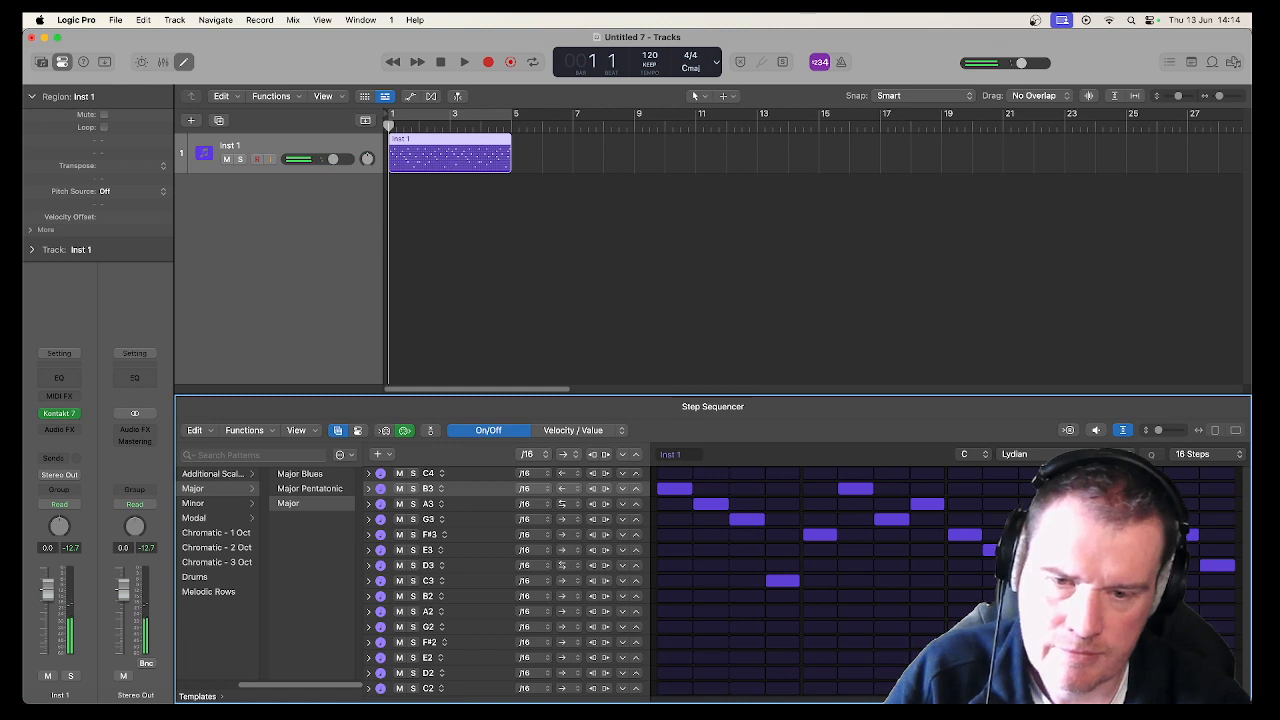
pyautogui.click(1095, 431)
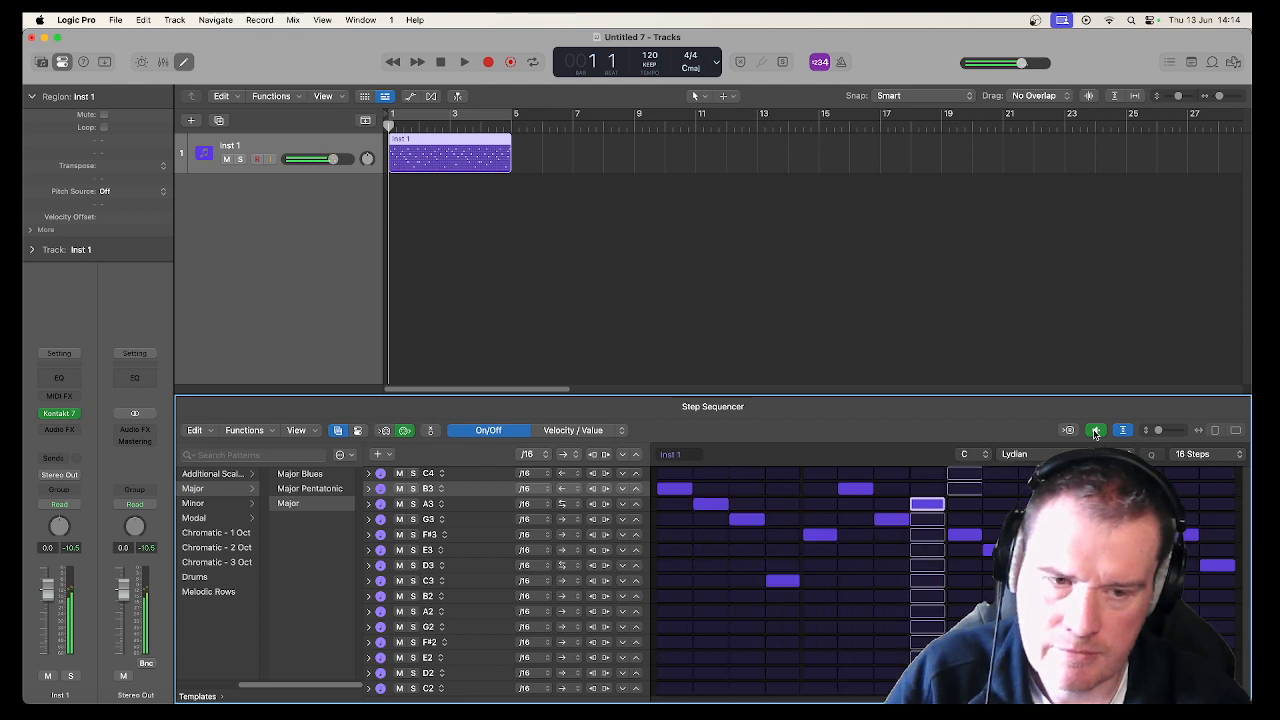
pyautogui.click(1095, 431)
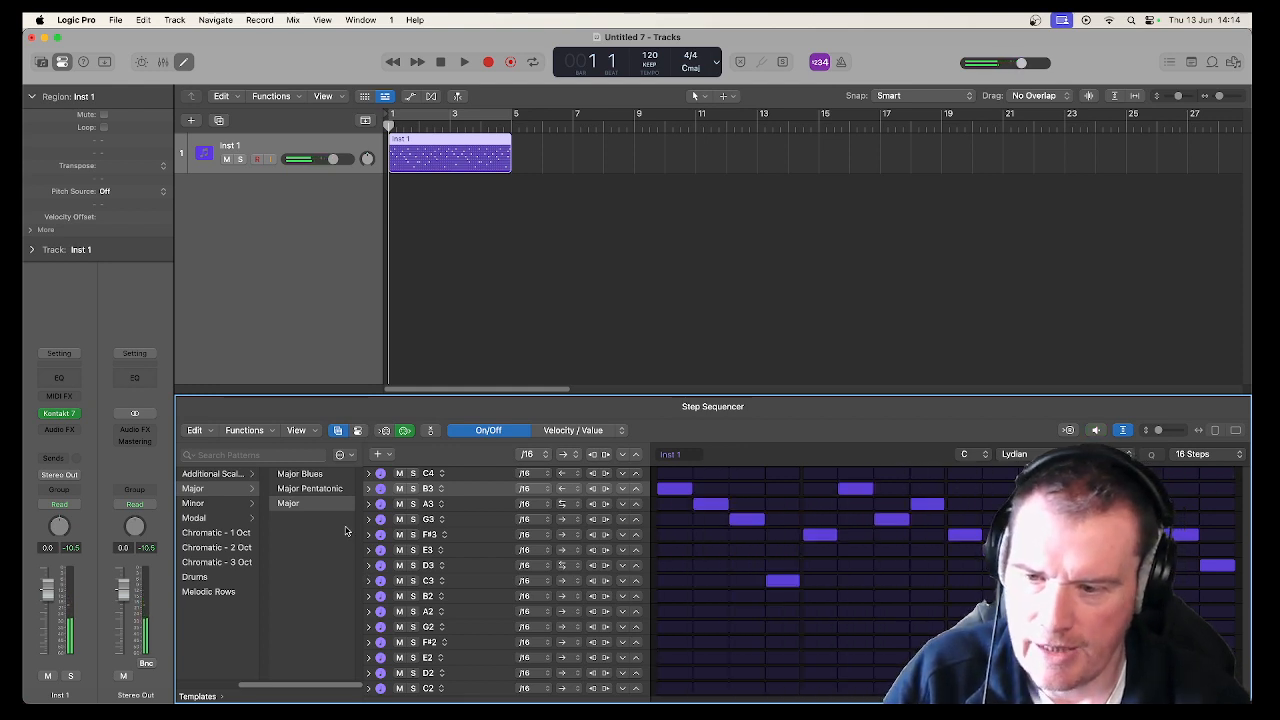
# Load the Major Pentatonic template and switch on A3 at step 1, C3 at step 3, E3 at step 5 and D3 at step 7.
pyautogui.click(324, 490)
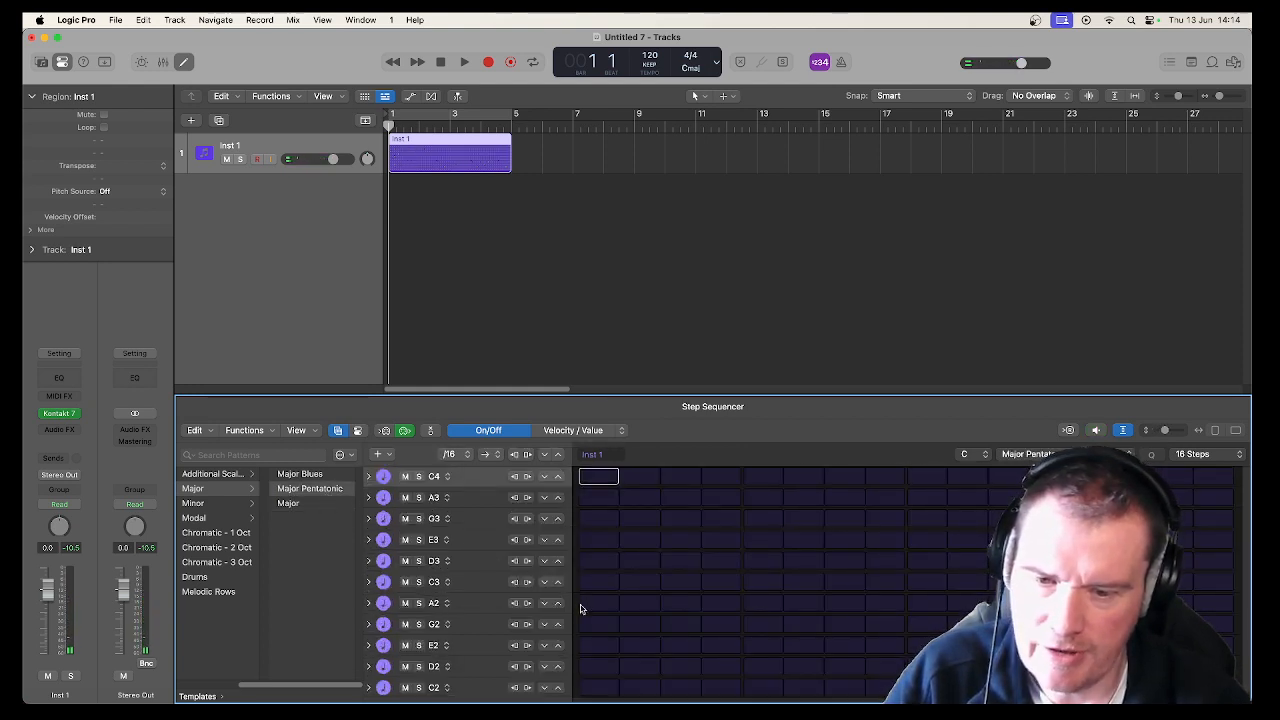
pyautogui.click(590, 497)
pyautogui.click(684, 582)
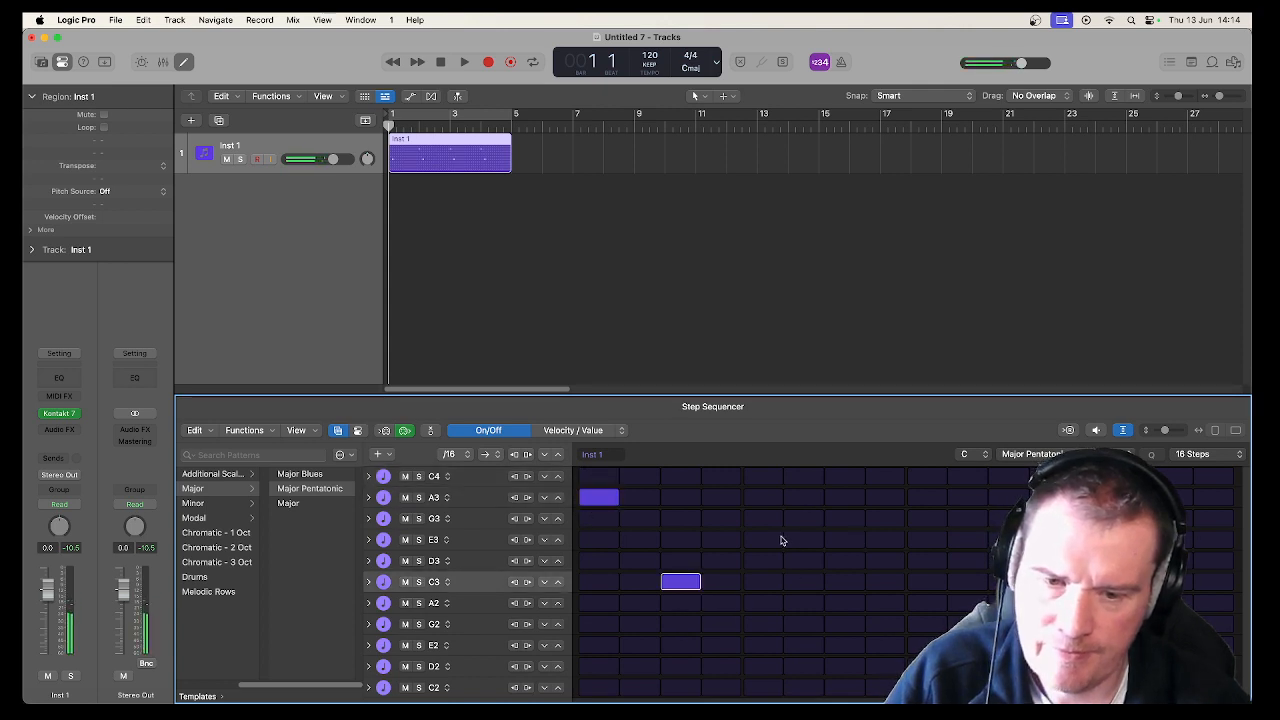
pyautogui.click(766, 541)
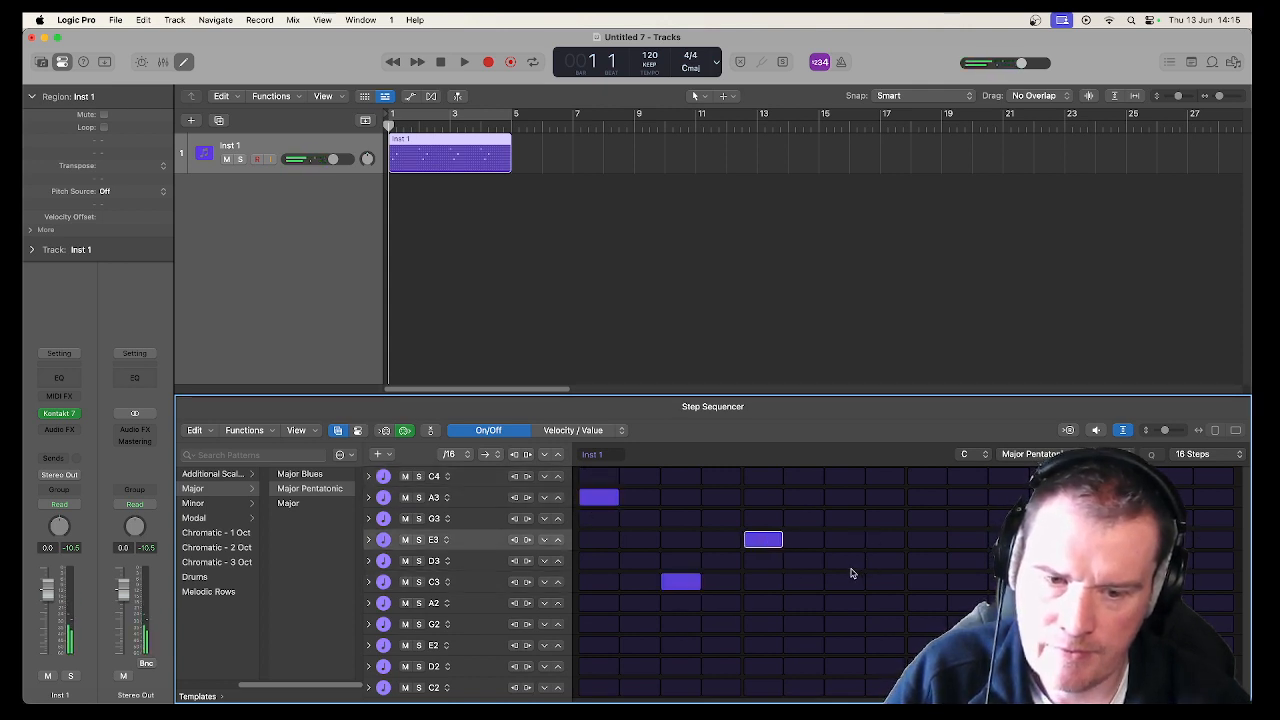
pyautogui.click(847, 563)
# Switch on E3 at steps 9 and 15, C3 at steps 11 and 16, and A3 at step 13, and preview the pentatonic pattern.
pyautogui.click(921, 542)
pyautogui.click(1007, 582)
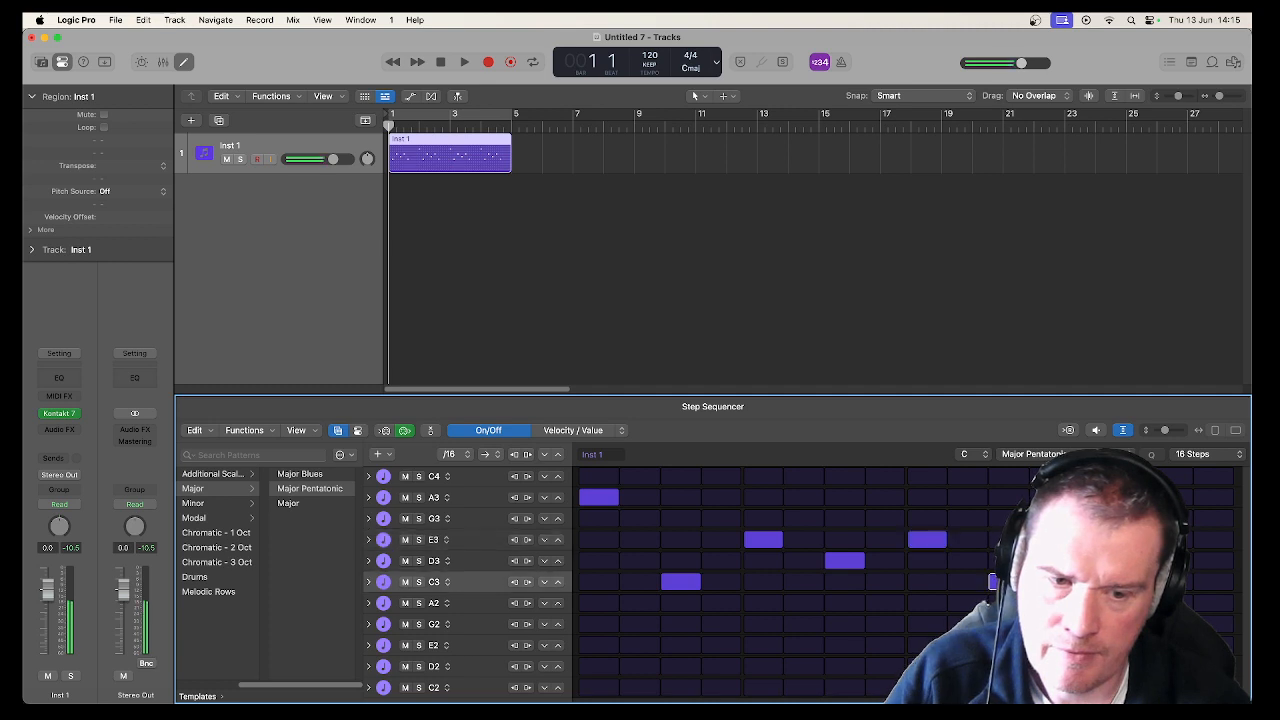
pyautogui.click(1091, 498)
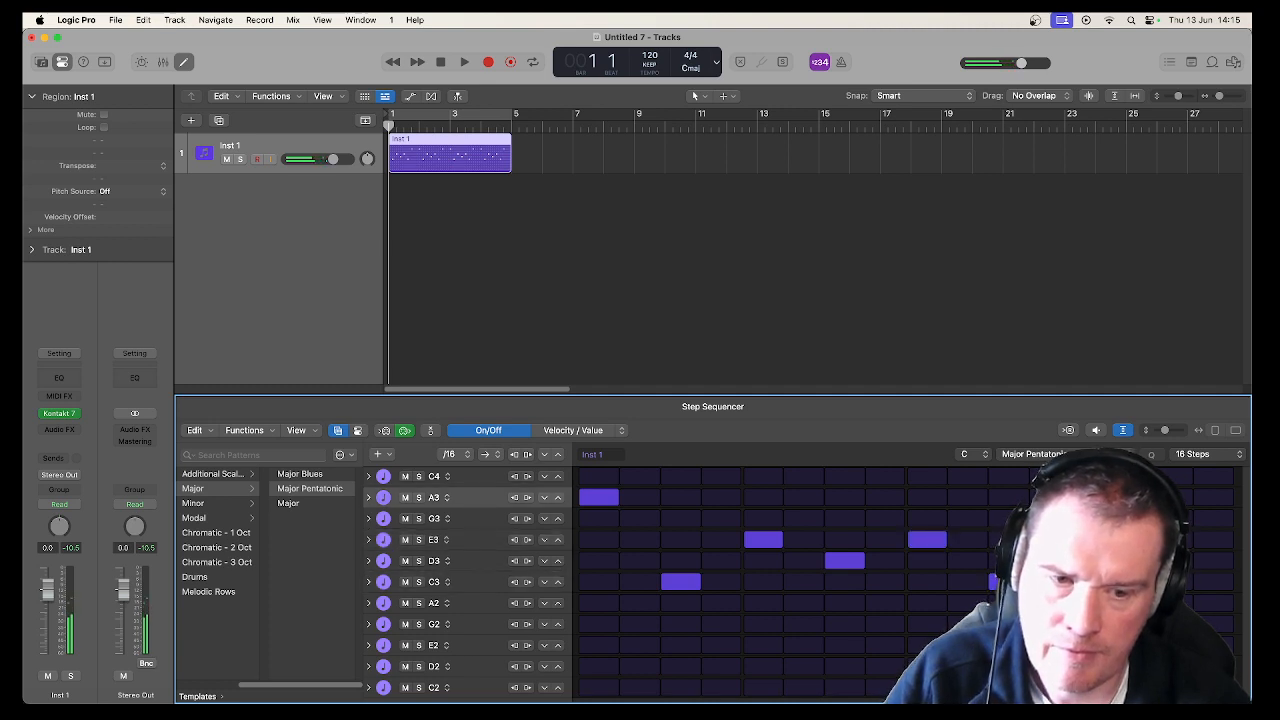
pyautogui.click(1173, 540)
pyautogui.click(1214, 581)
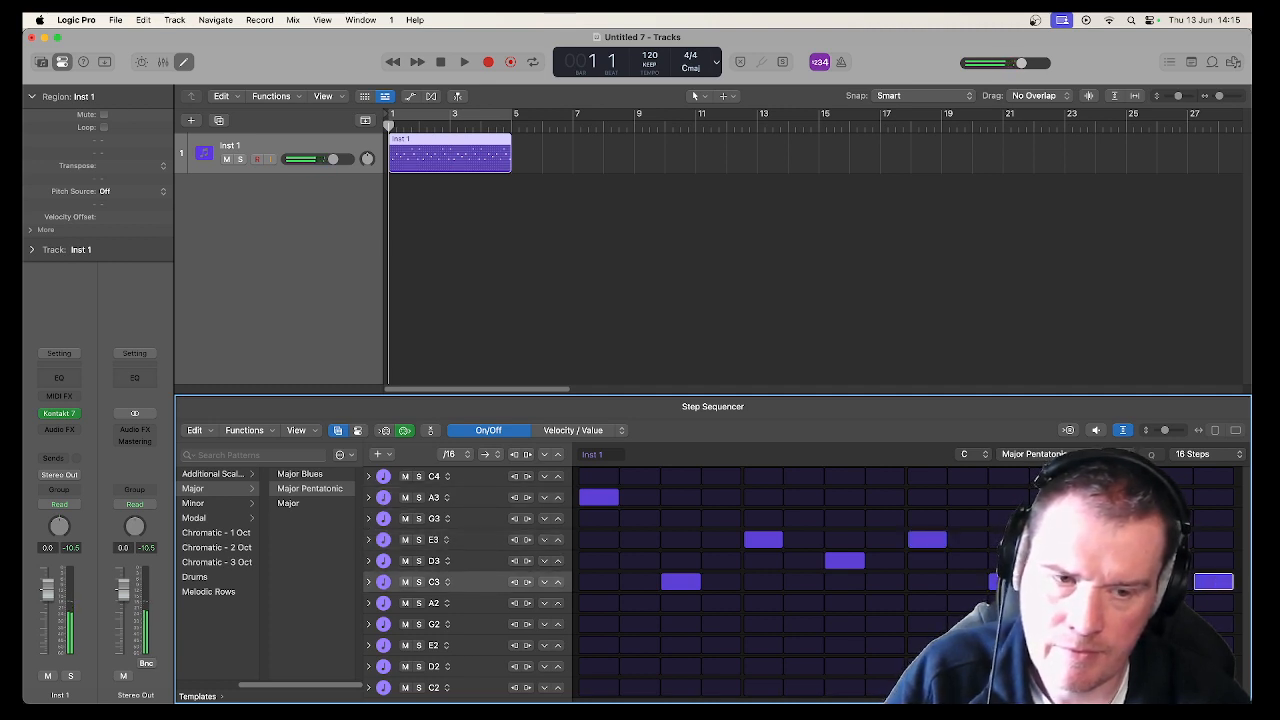
pyautogui.click(1096, 431)
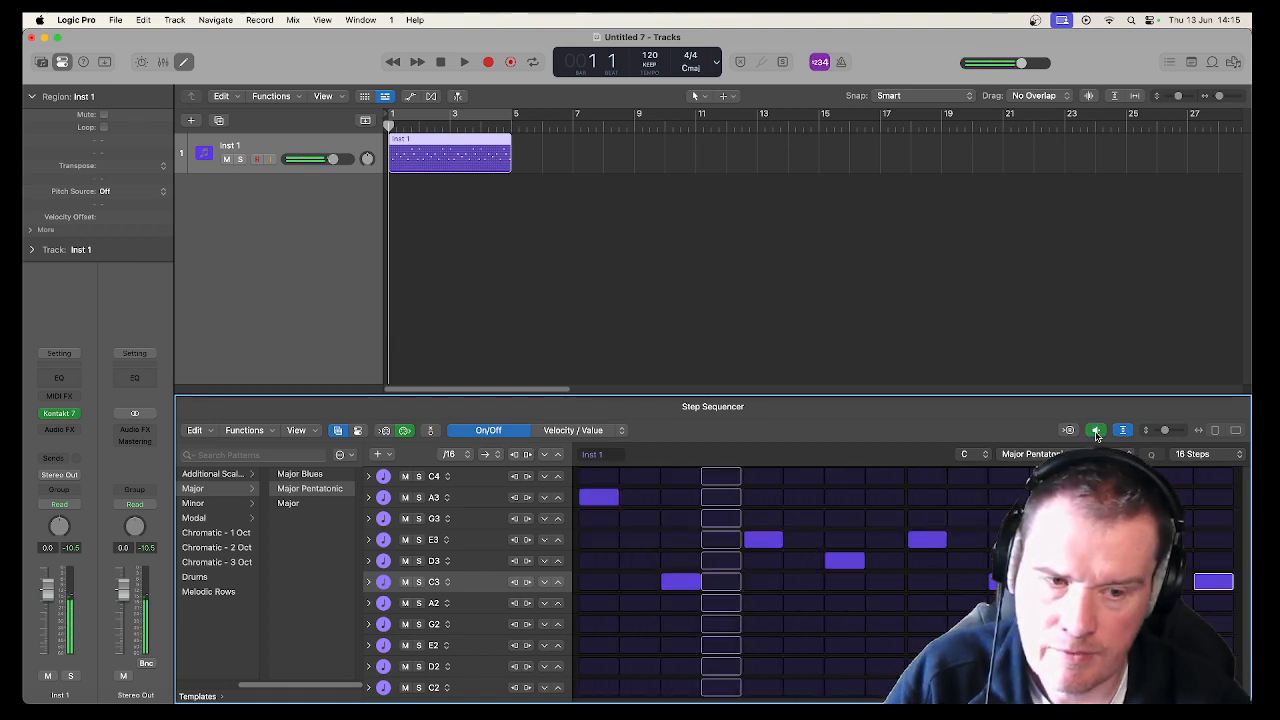
pyautogui.click(1096, 431)
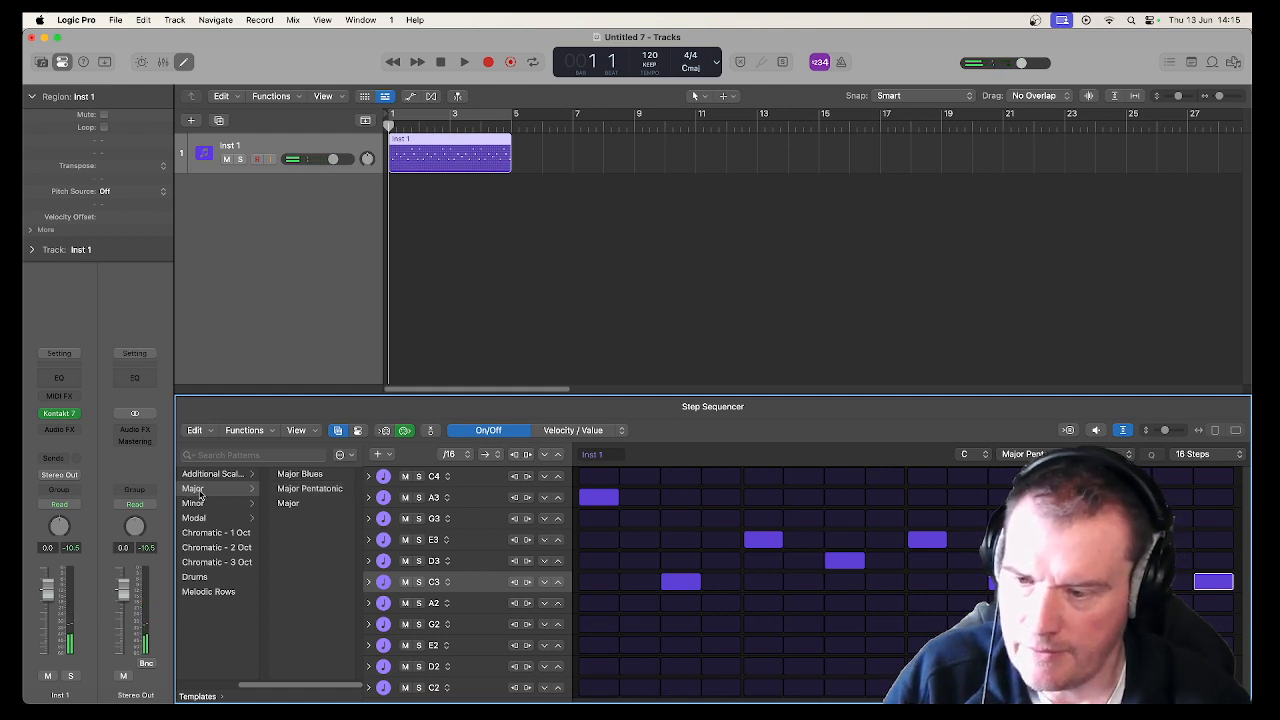
# Try the Chromatic templates for 3, 2 and 1 octaves, and load the Dorian template from the Modal category.
pyautogui.click(217, 562)
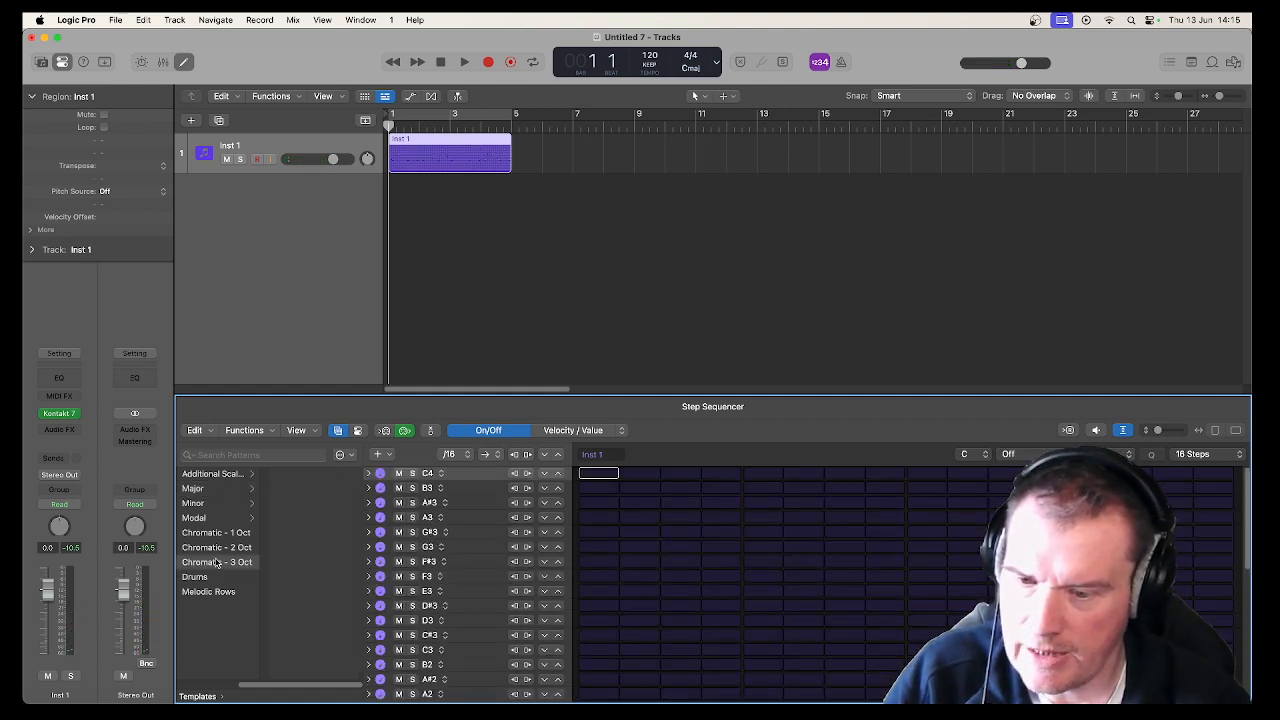
pyautogui.click(216, 548)
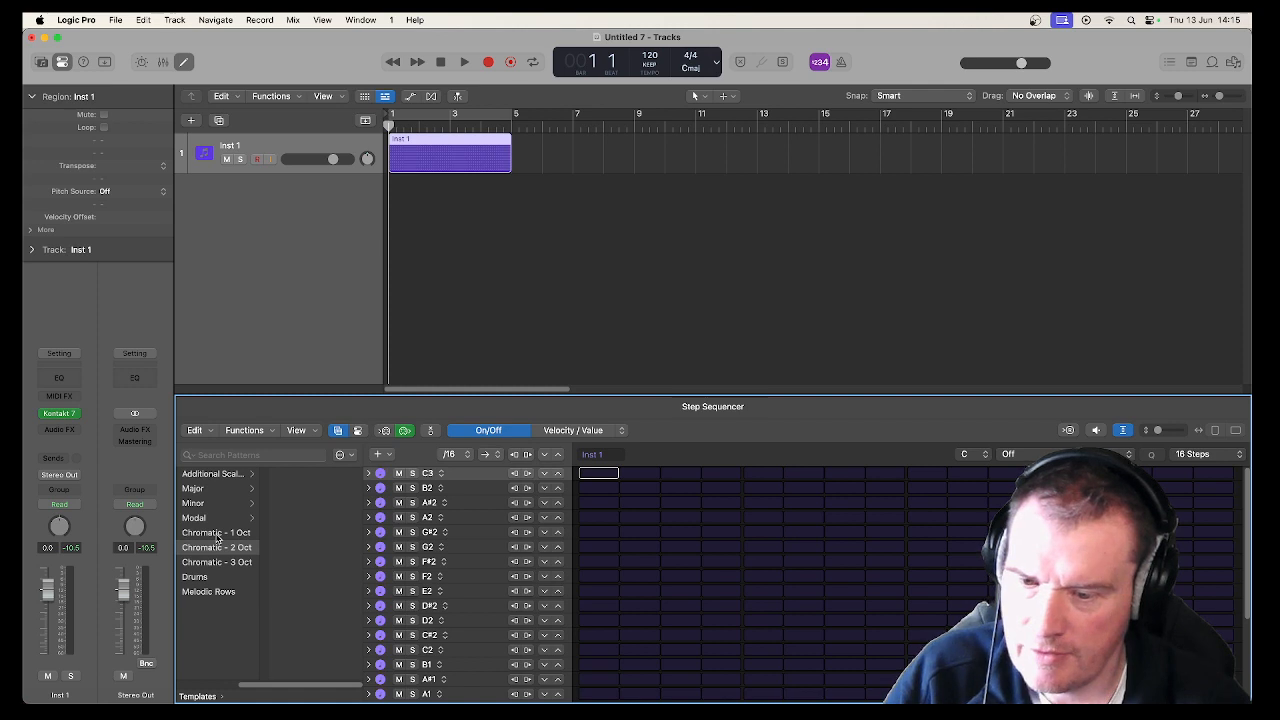
pyautogui.click(217, 535)
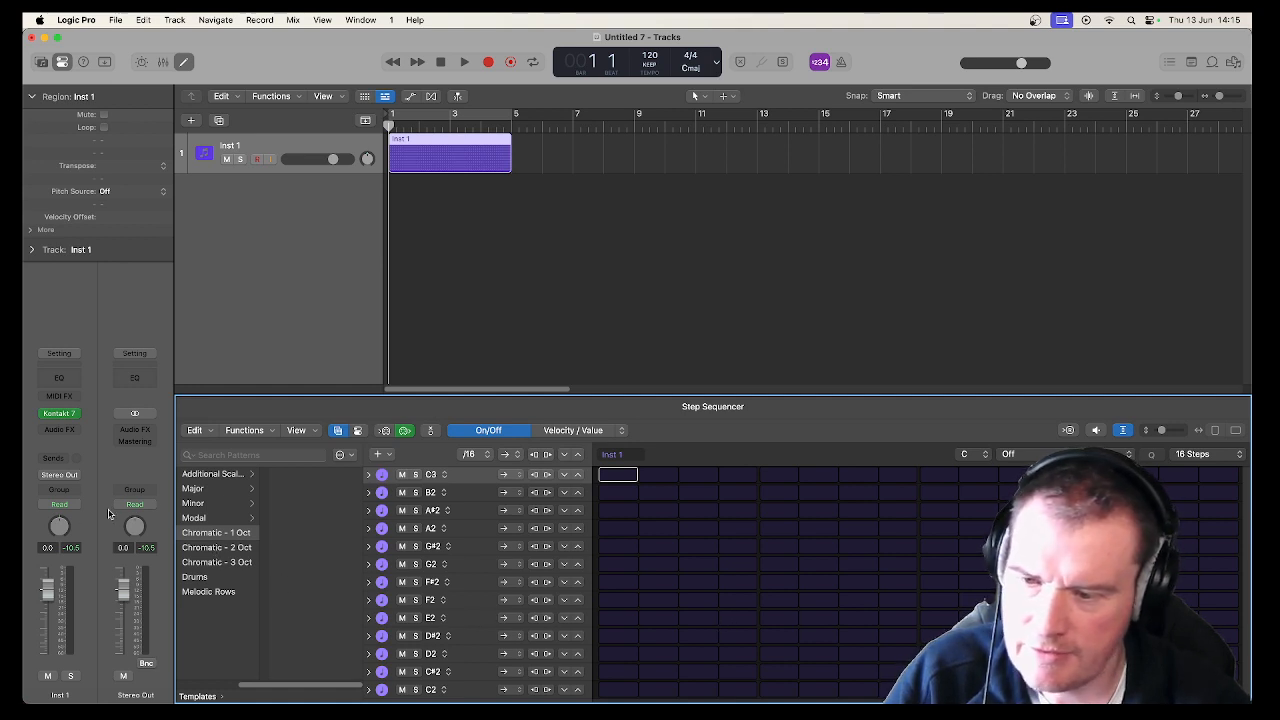
pyautogui.click(221, 517)
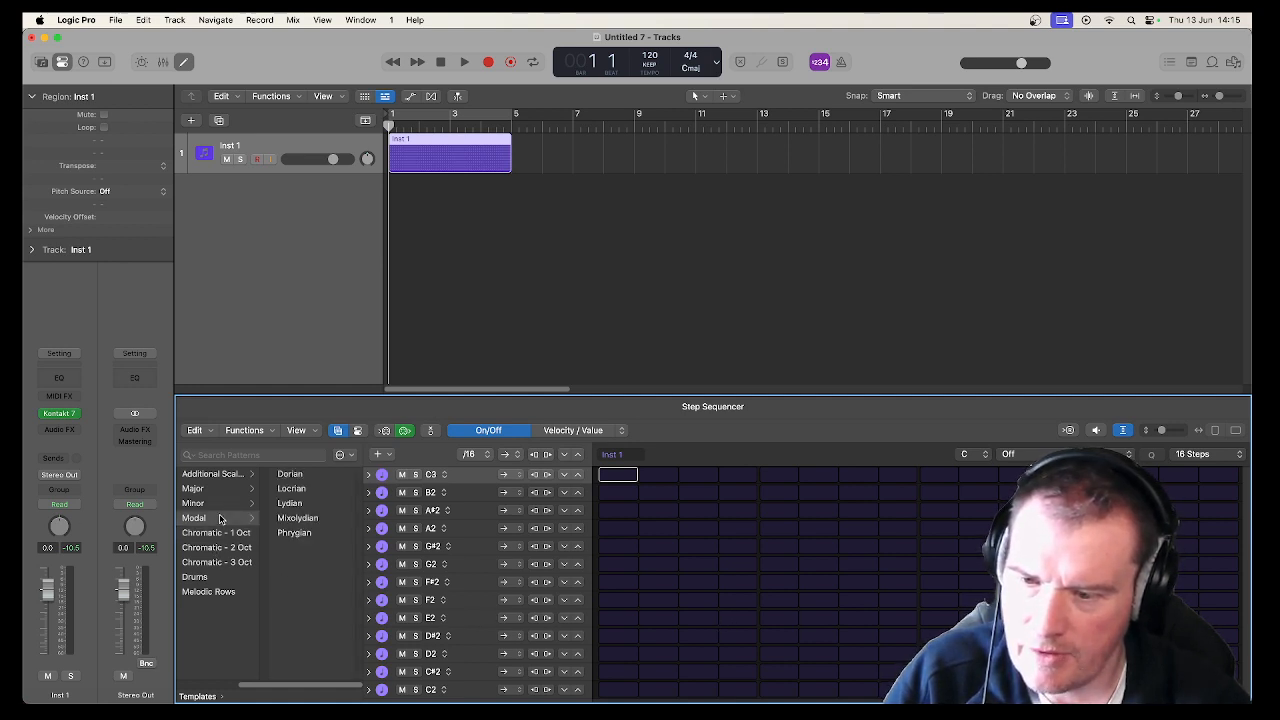
pyautogui.click(288, 475)
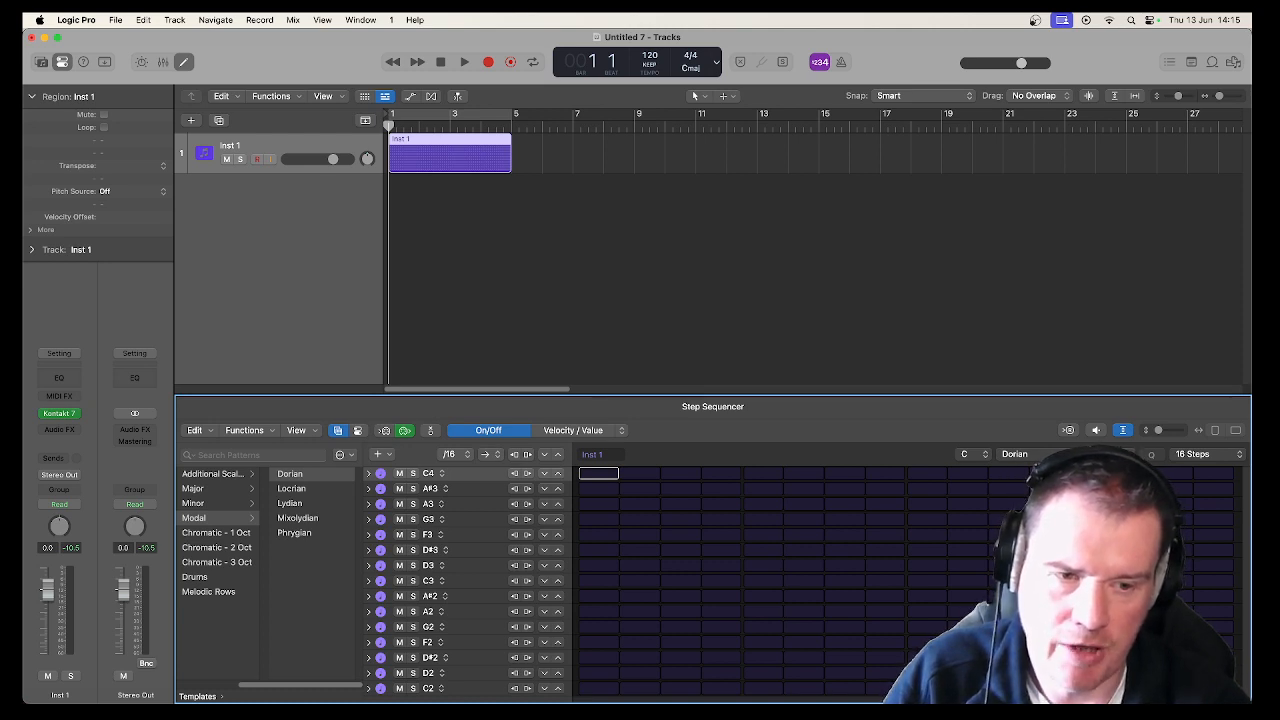
# View the available pattern lengths without changing the setting, and open the Major template category.
pyautogui.click(1194, 456)
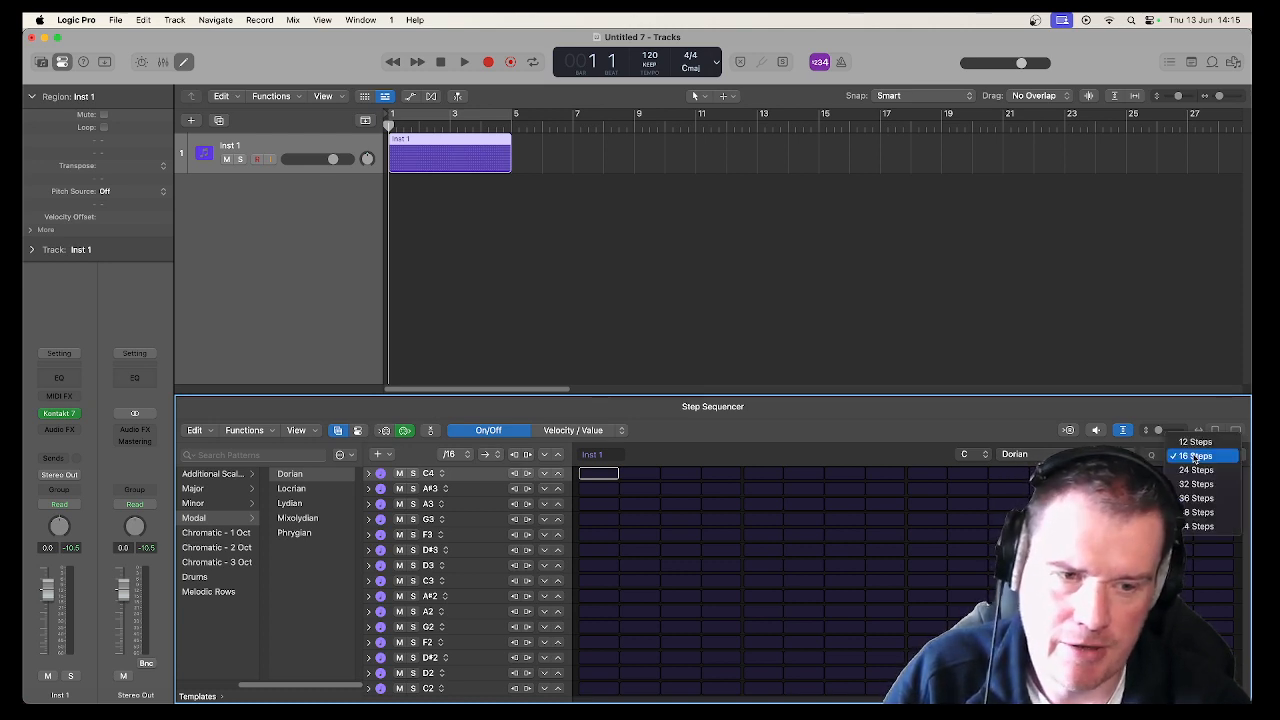
pyautogui.click(930, 463)
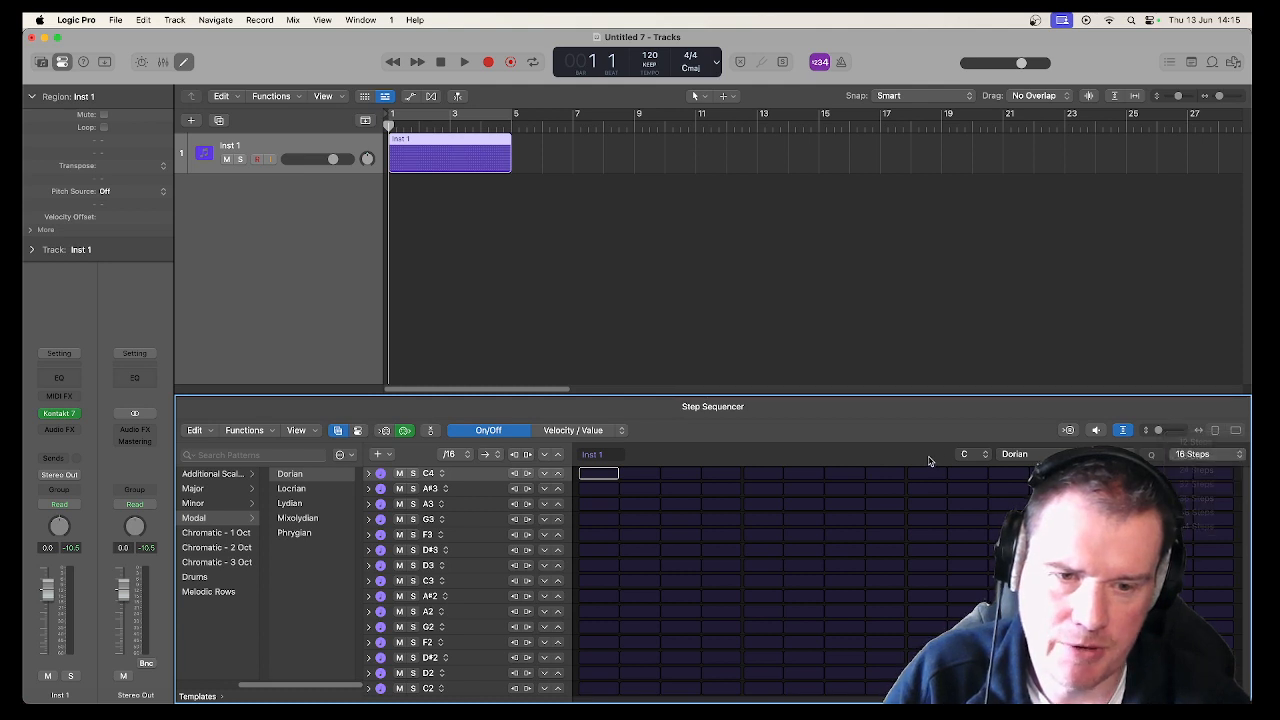
pyautogui.click(210, 490)
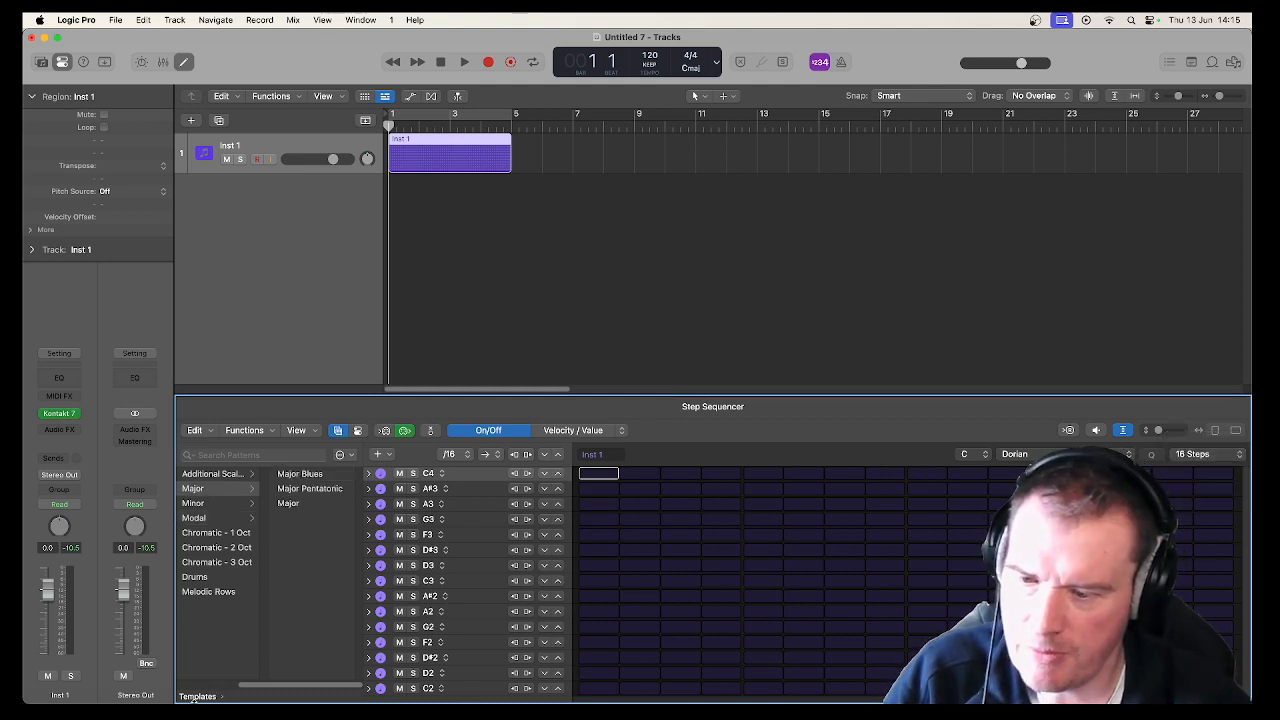
# Switch the library from Templates to Patterns, look into the Experimental category, and open the Bass category.
pyautogui.click(198, 697)
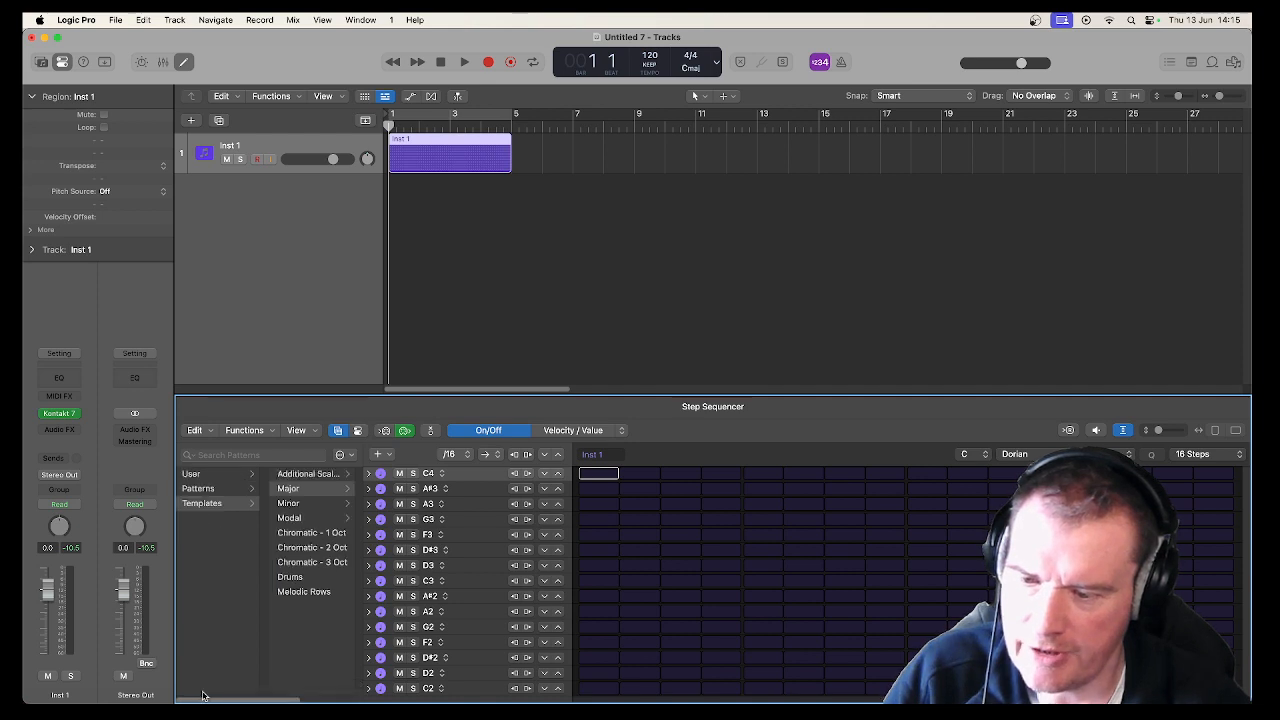
pyautogui.click(231, 488)
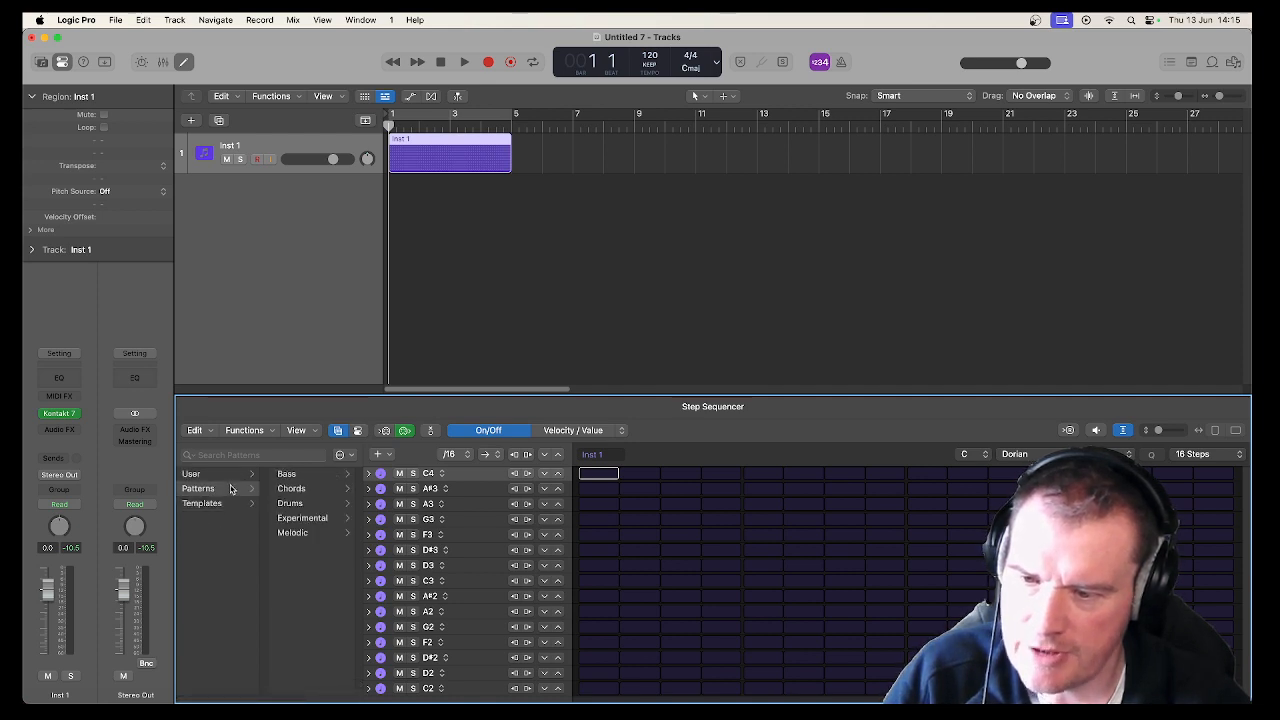
pyautogui.click(303, 518)
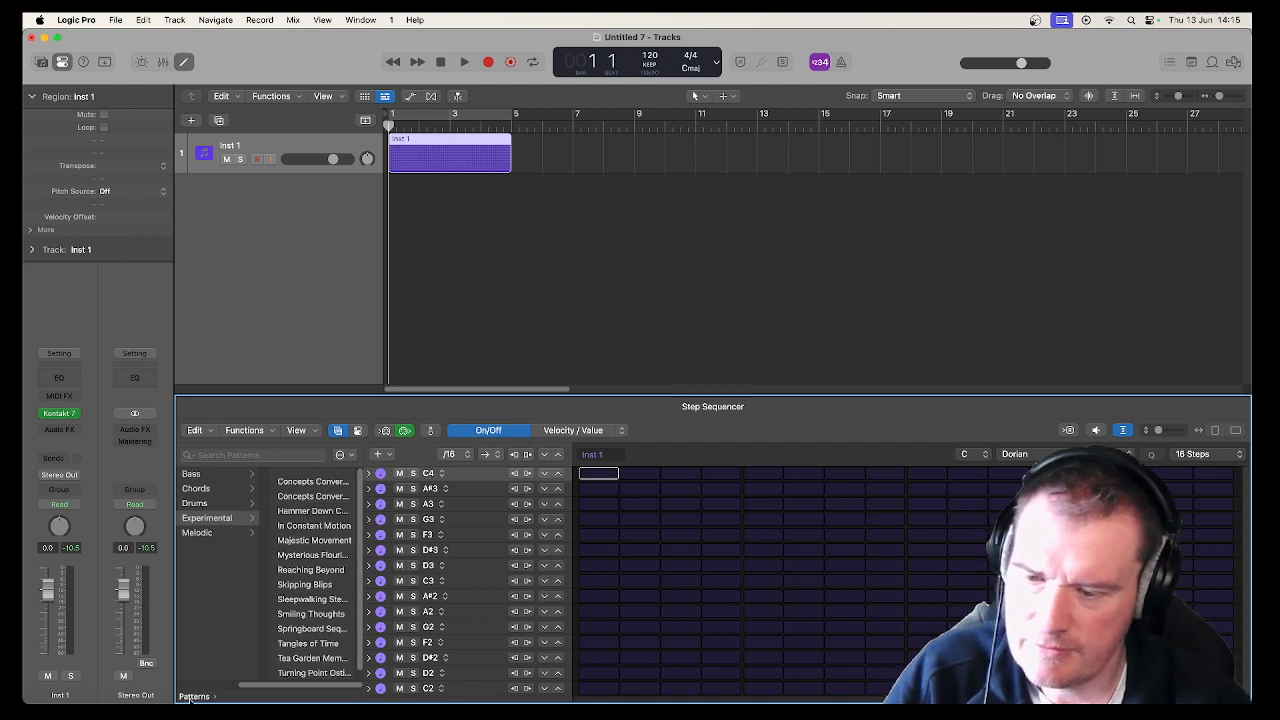
pyautogui.click(190, 697)
pyautogui.click(294, 476)
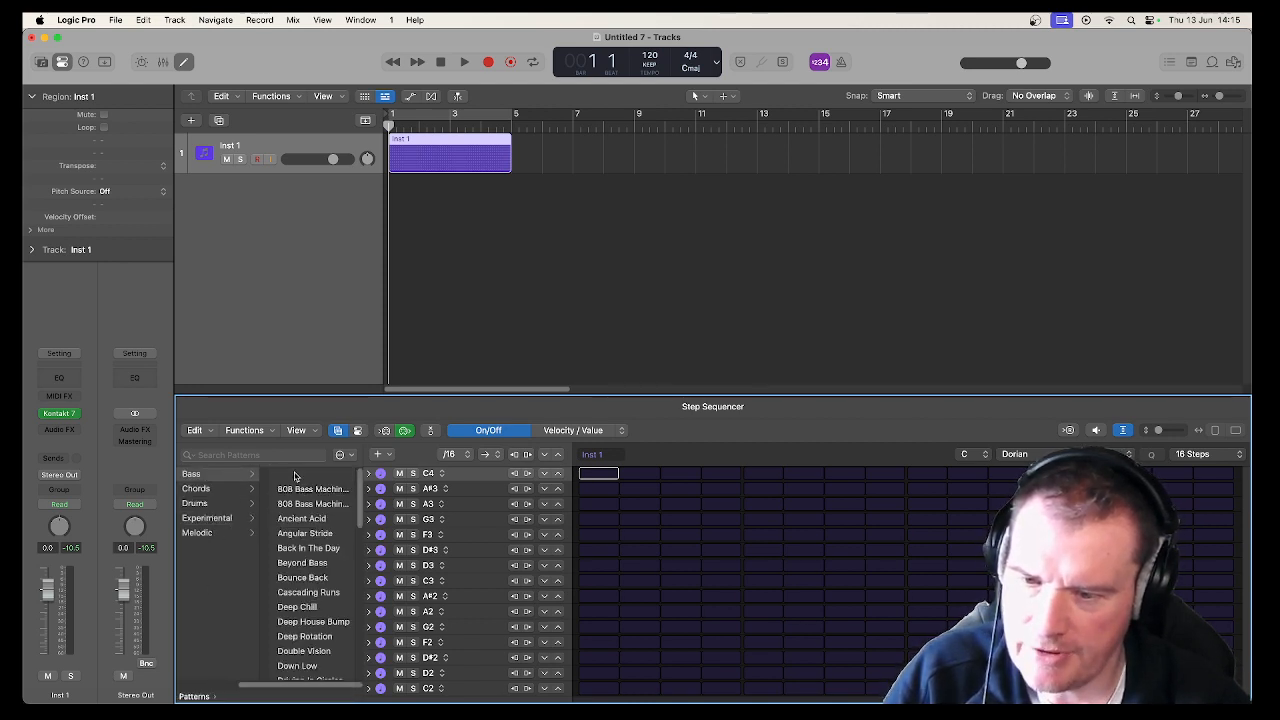
# Replace The Grandeur in Kontakt 7 with the Prime Bass (Melody) instrument from the Session Bassist library.
pyautogui.click(334, 198)
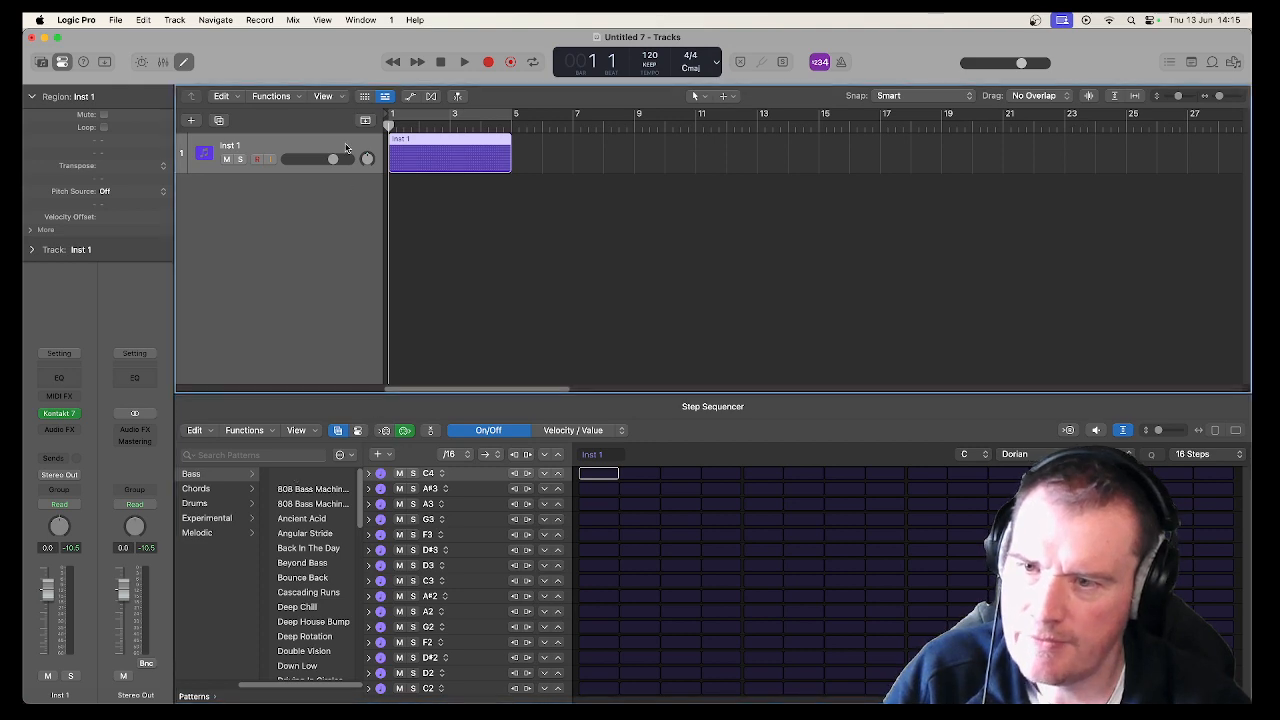
pyautogui.click(66, 414)
pyautogui.moveTo(597, 205); pyautogui.dragTo(500, 136)
pyautogui.scroll(-8, 430, 390)
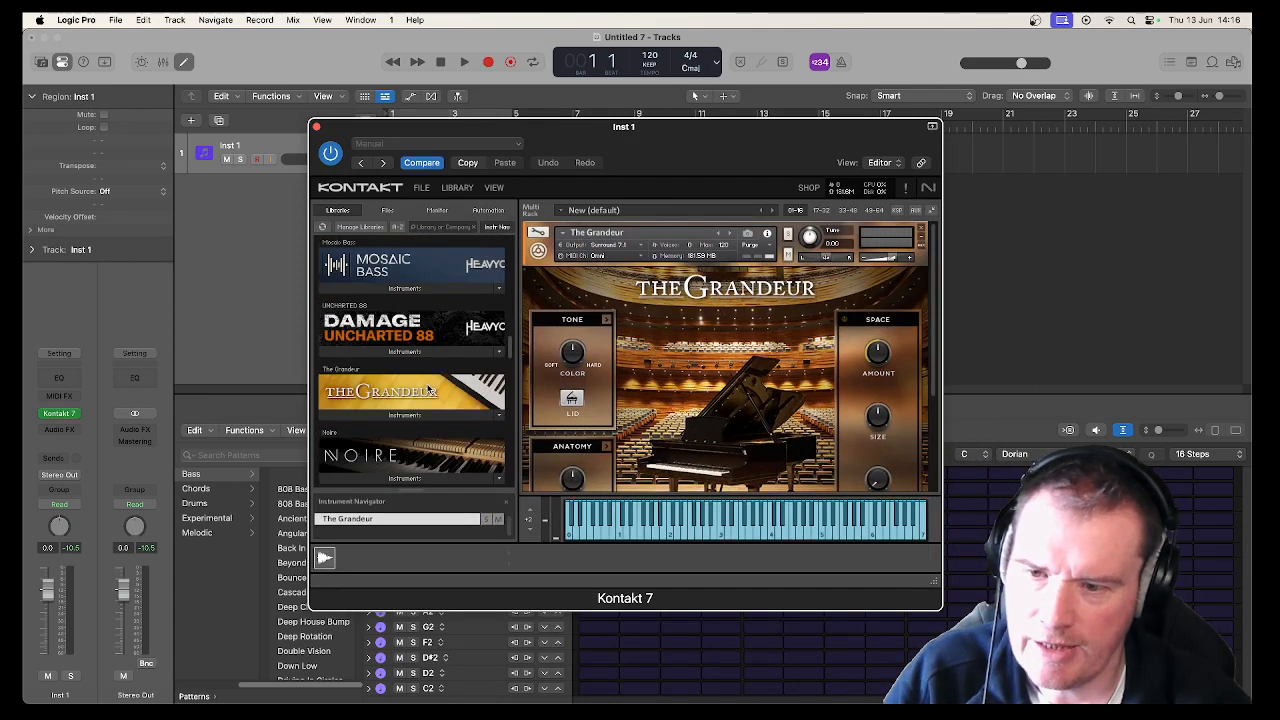
pyautogui.scroll(-8, 430, 395)
pyautogui.click(425, 406)
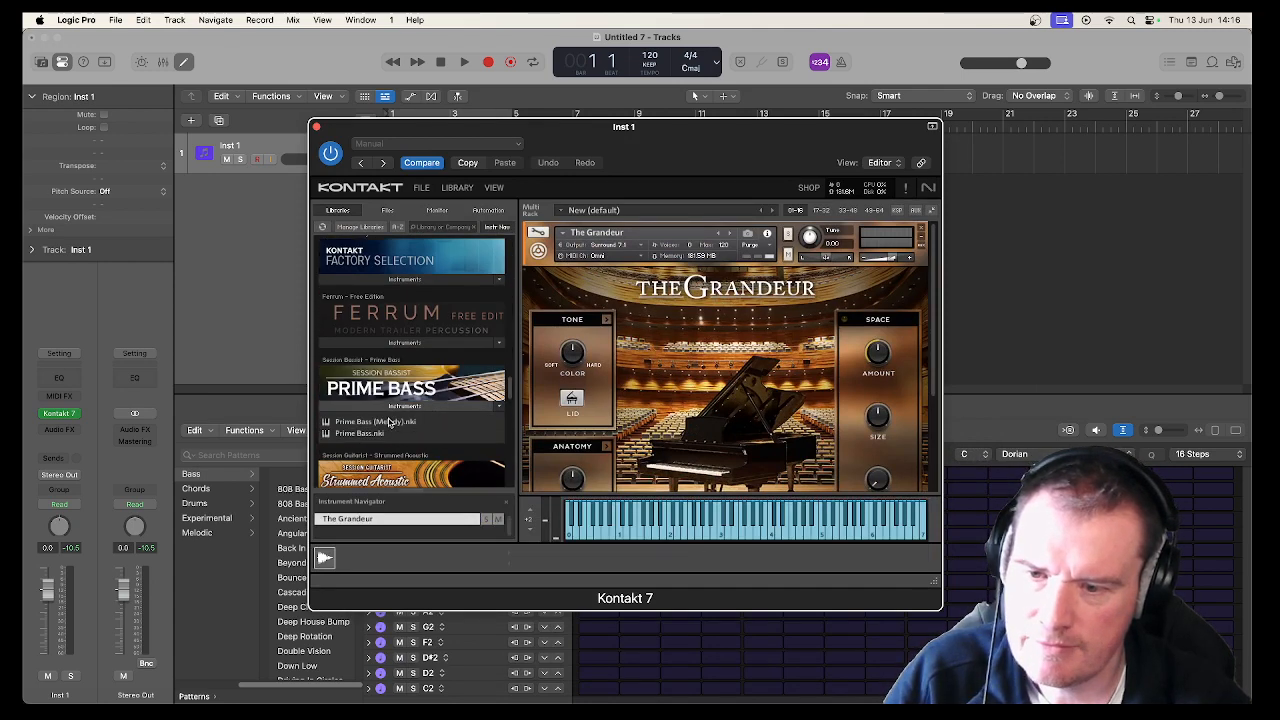
pyautogui.doubleClick(425, 423)
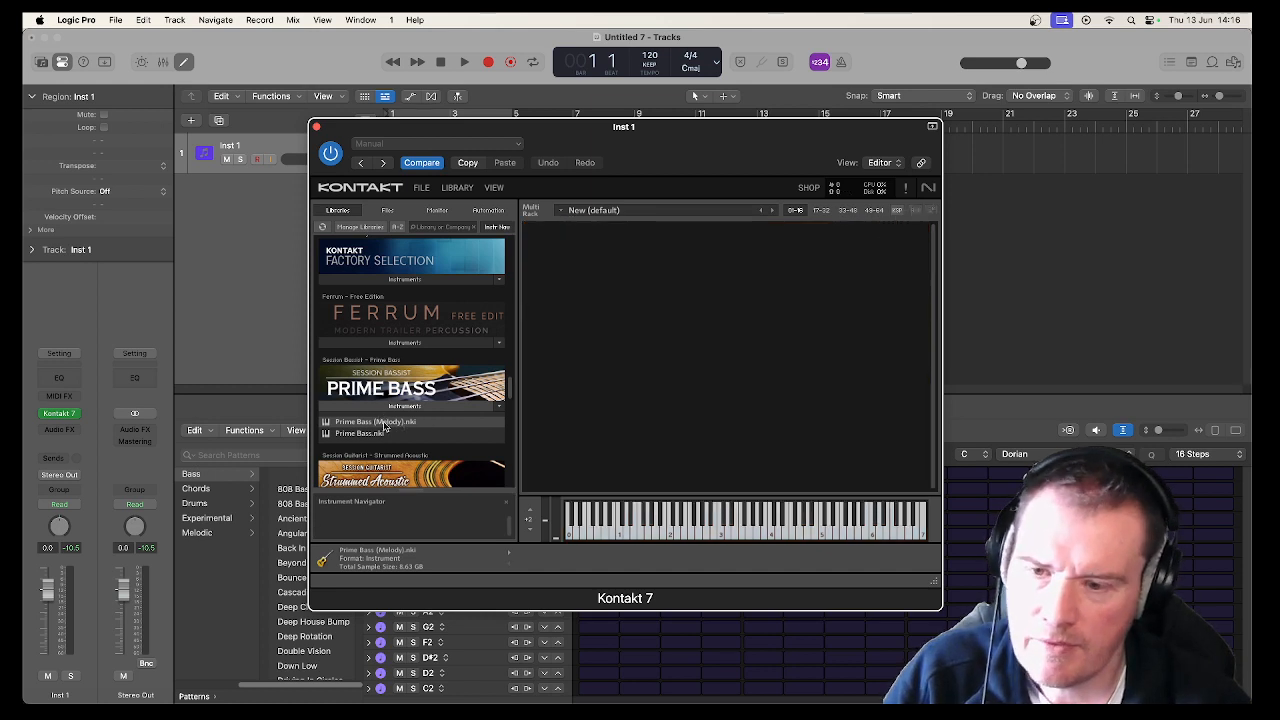
pyautogui.moveTo(386, 422); pyautogui.dragTo(636, 396)
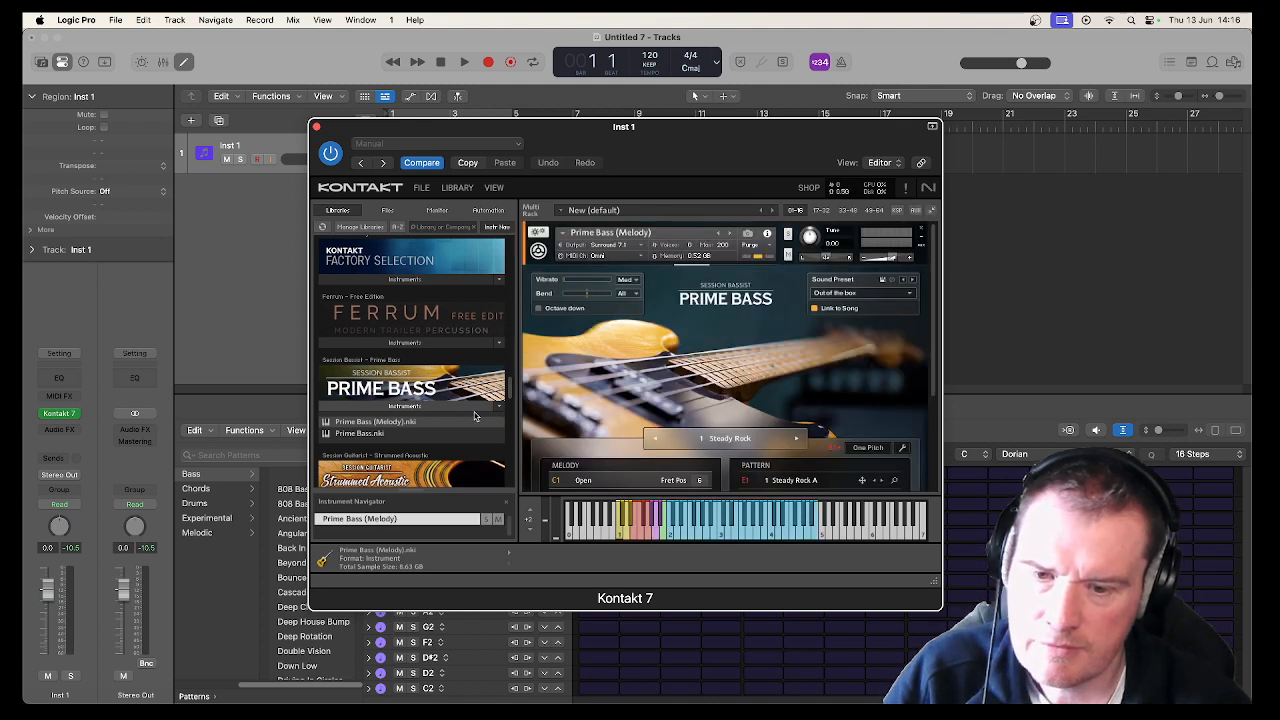
pyautogui.click(316, 128)
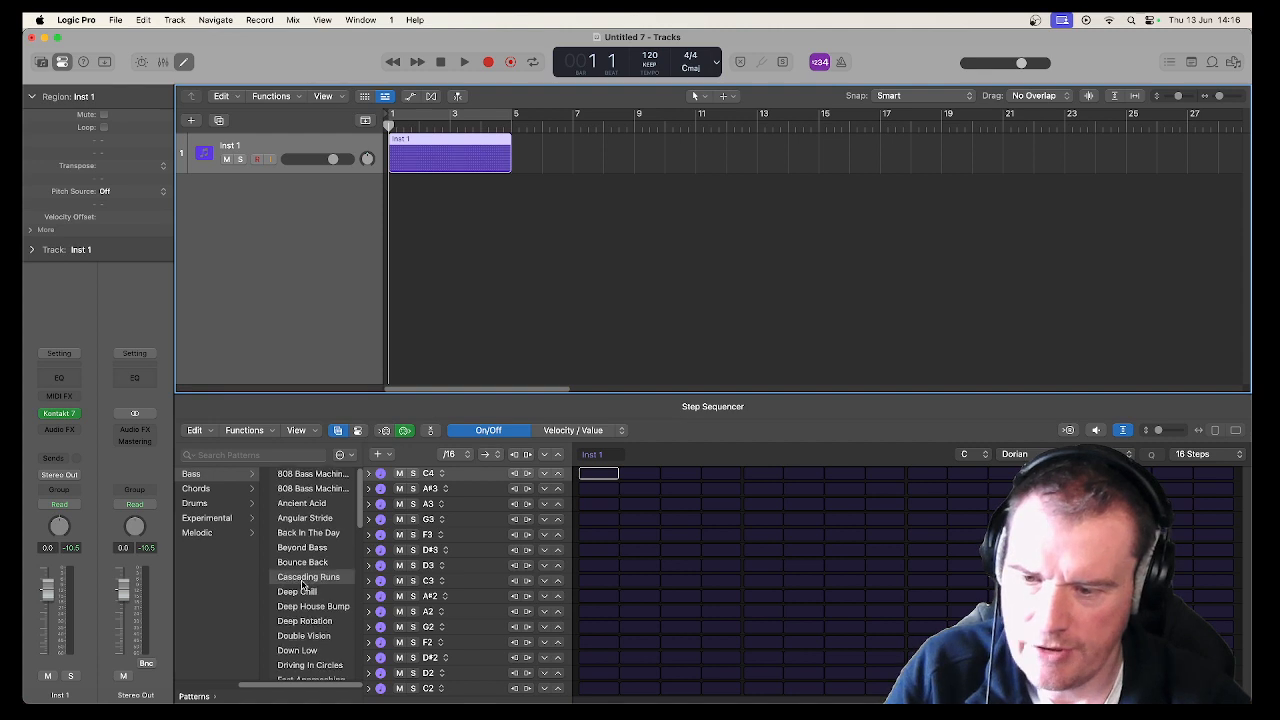
# Load the Cascading Runs bass pattern into the Inst 1 region and preview it.
pyautogui.click(304, 588)
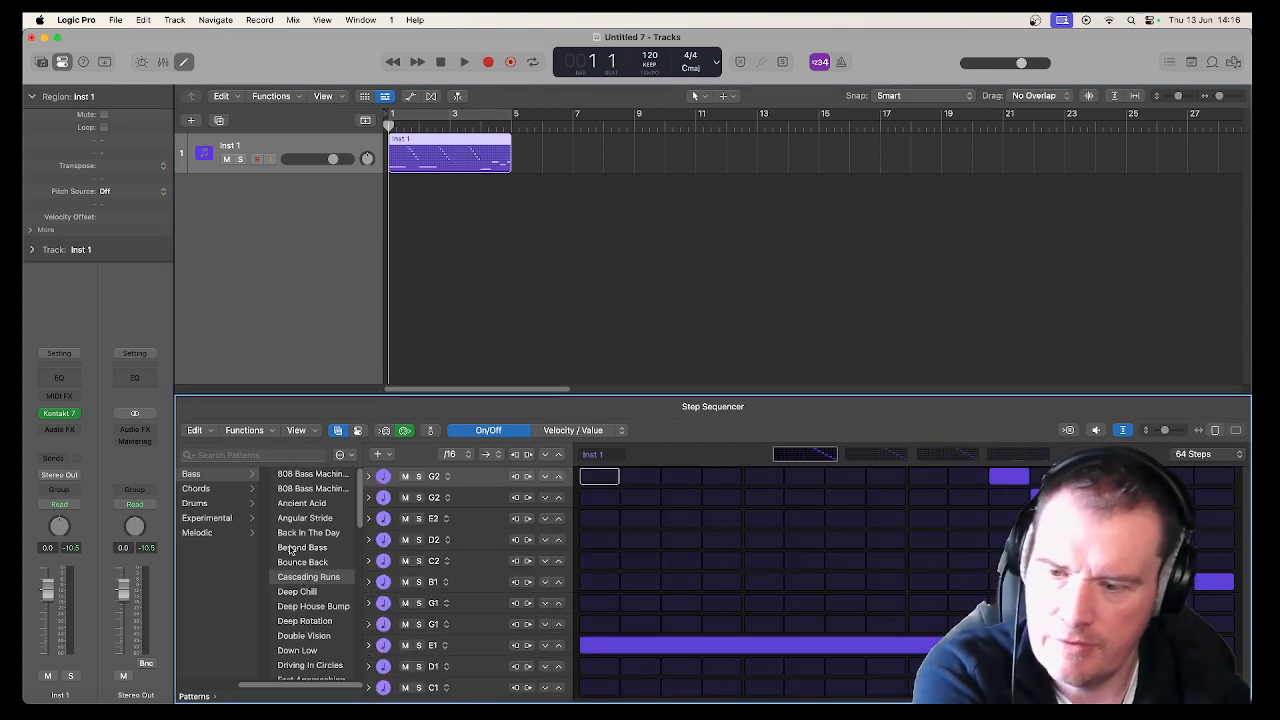
pyautogui.press('space')
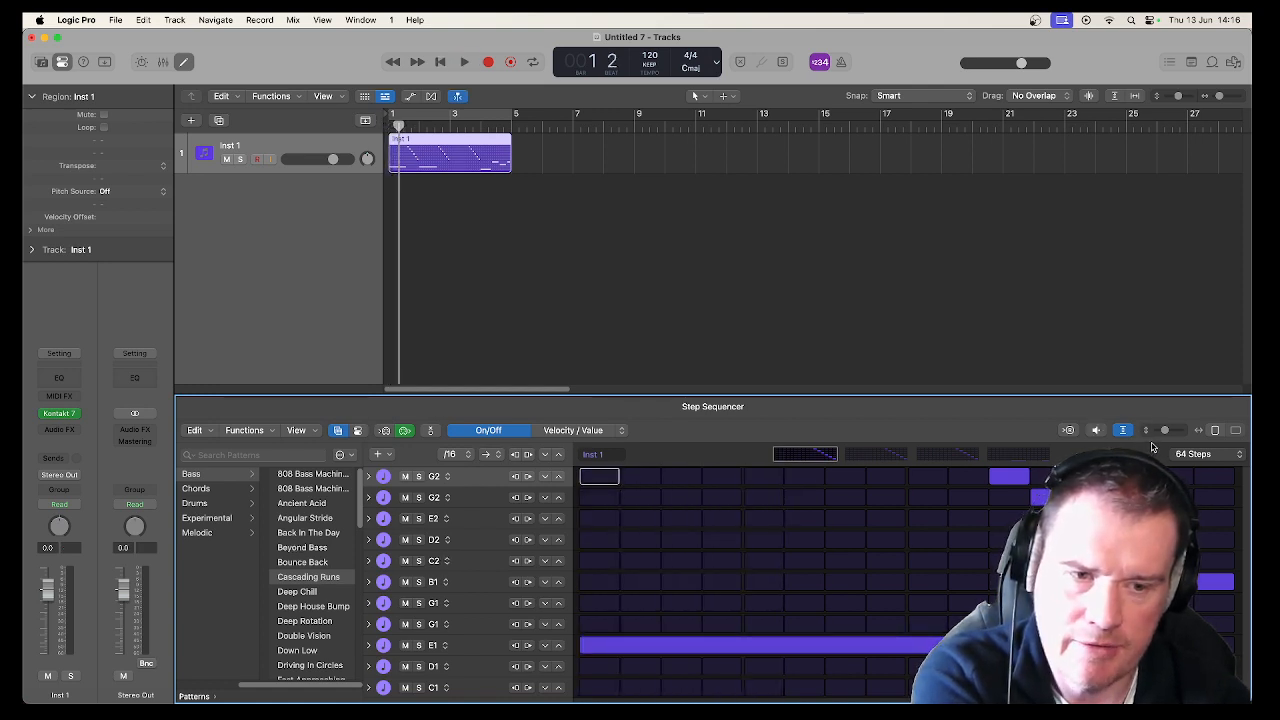
pyautogui.click(1096, 430)
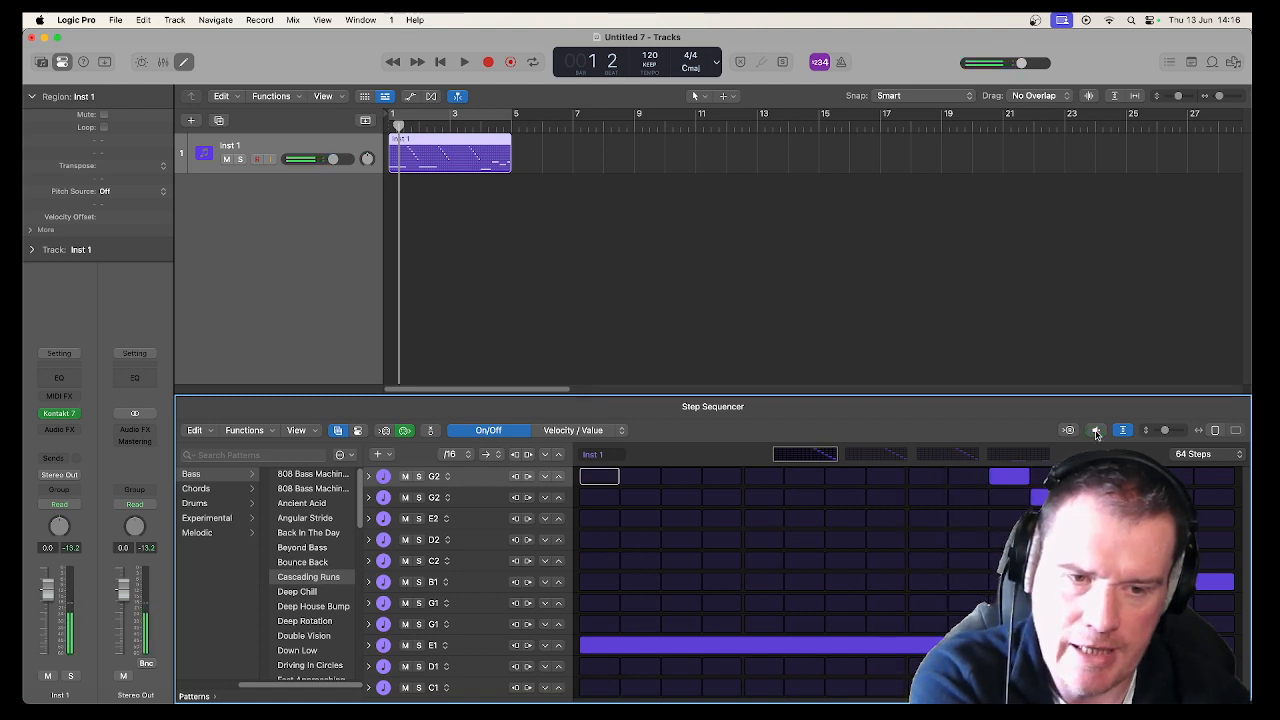
pyautogui.press('space')
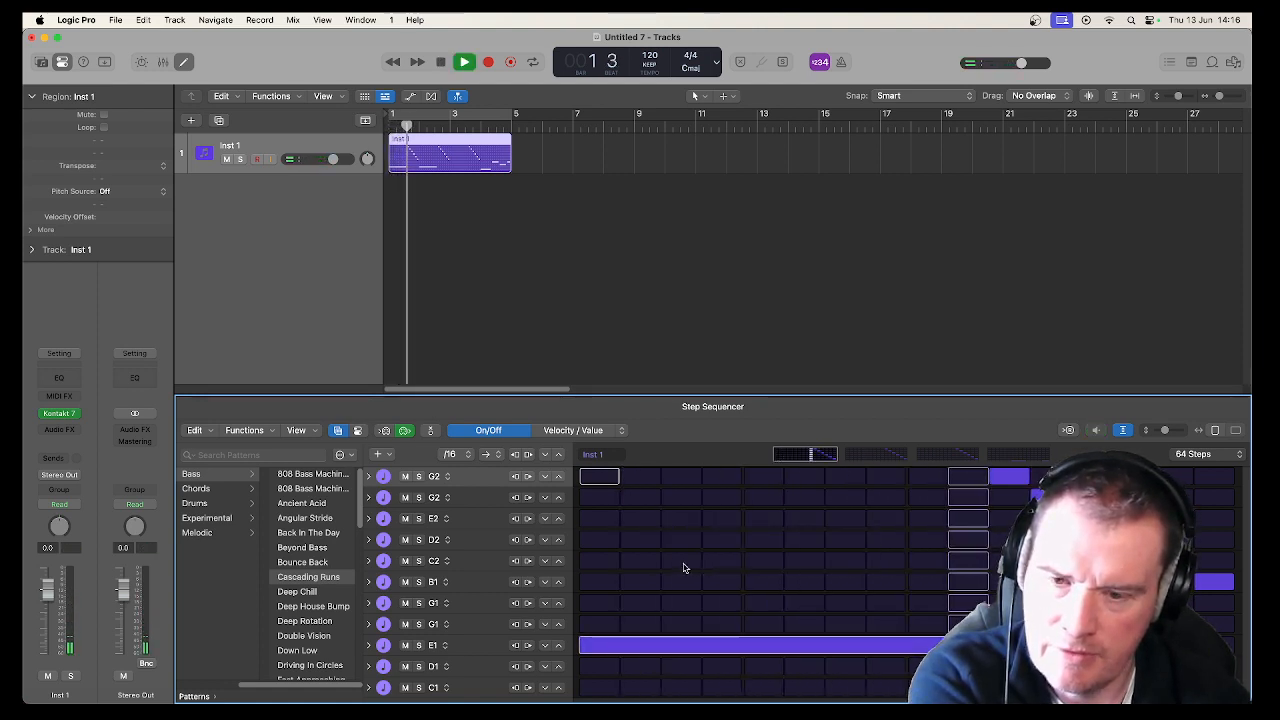
pyautogui.press('space')
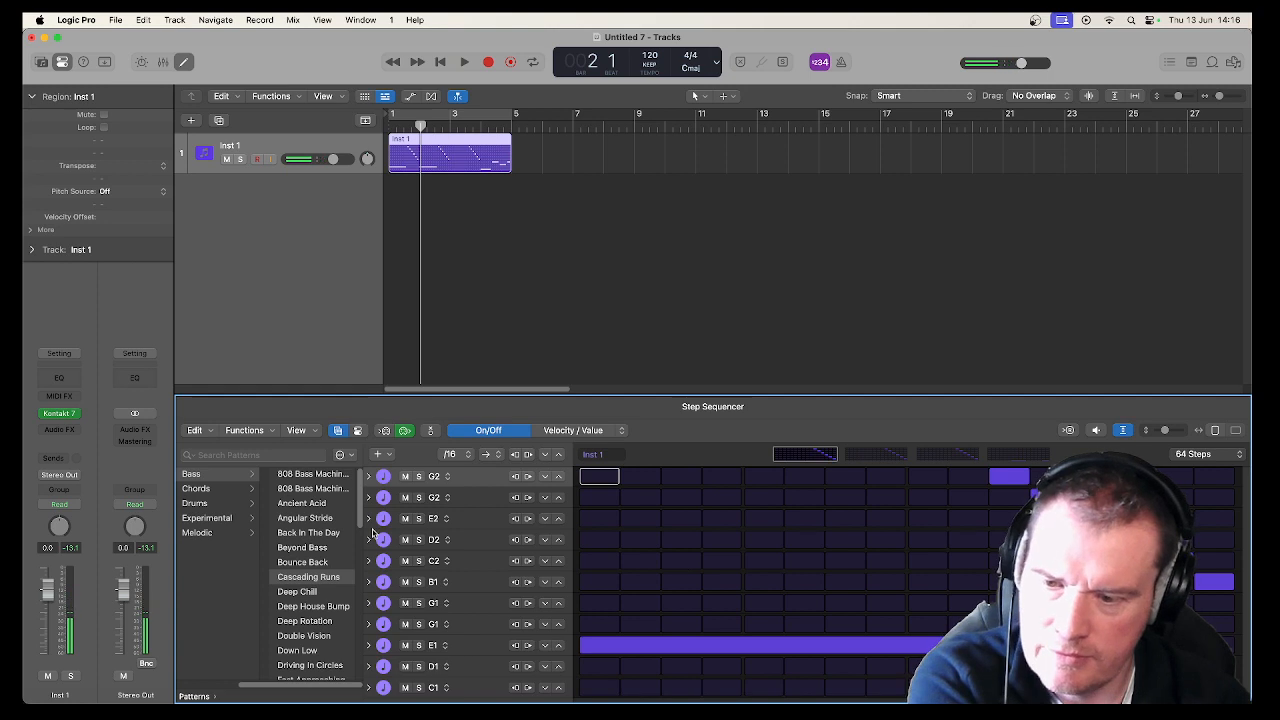
# Load the Bounce Back bass pattern and preview it.
pyautogui.click(302, 563)
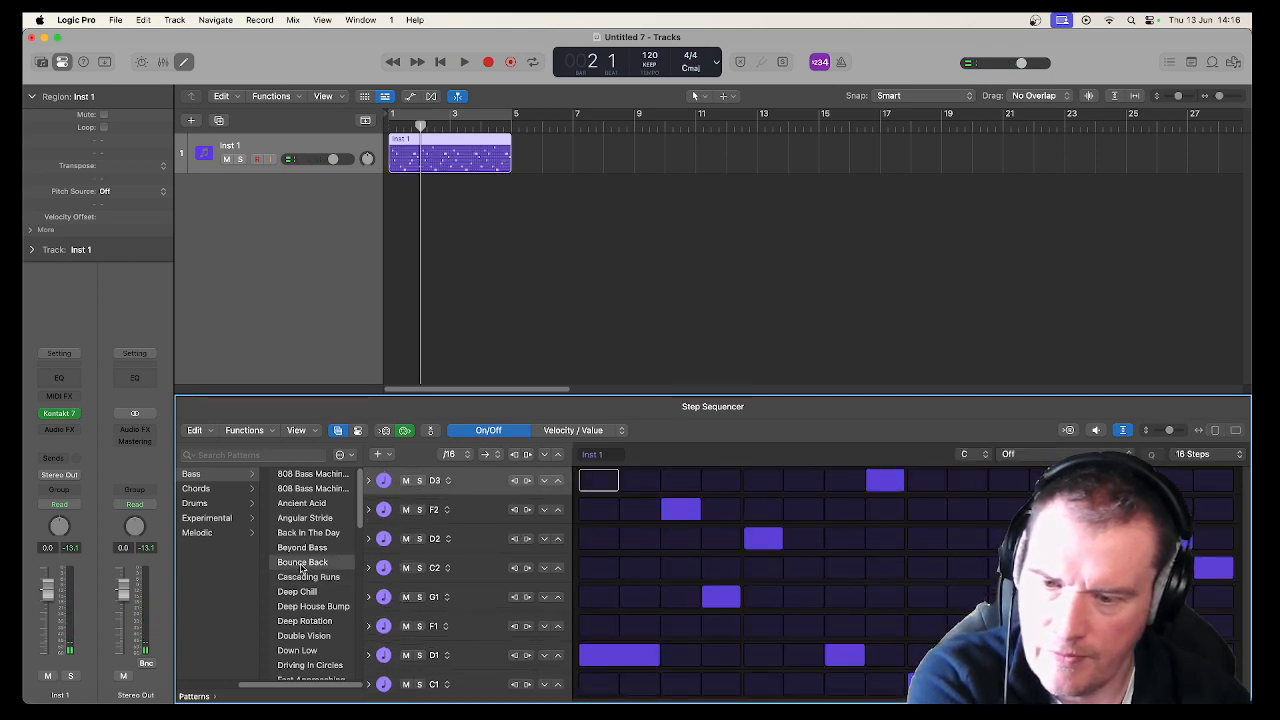
pyautogui.press('space')
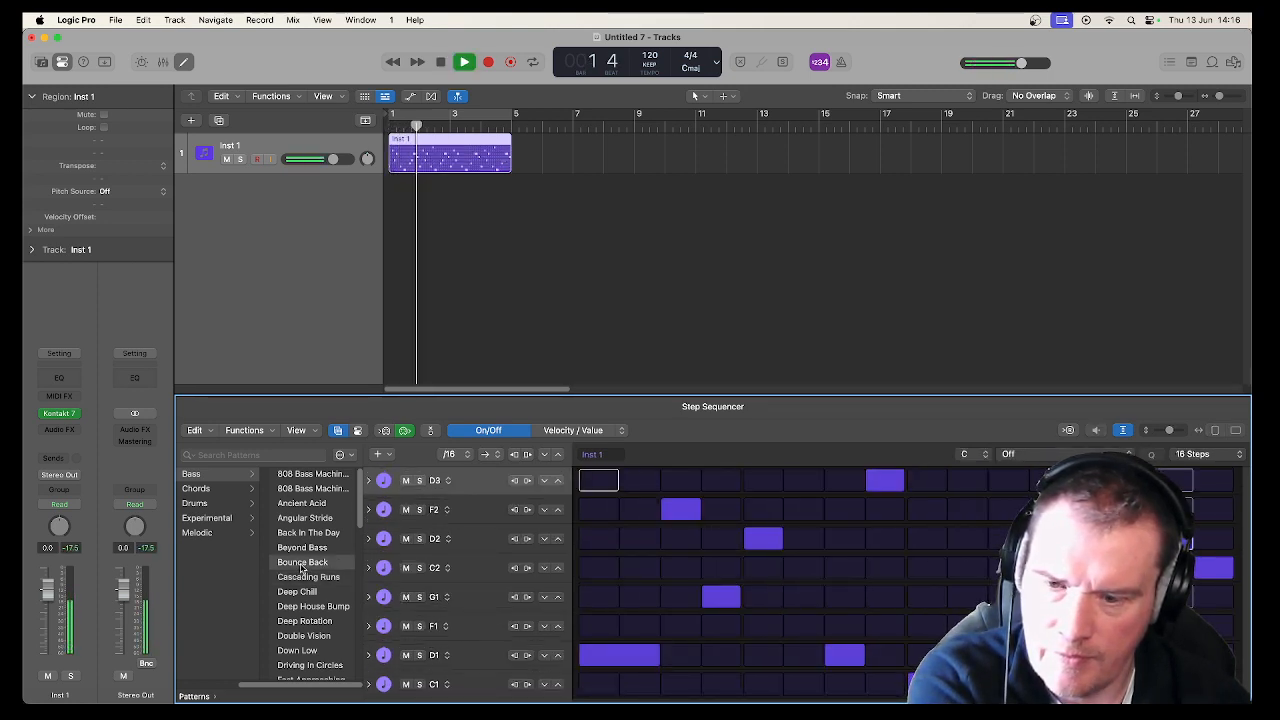
pyautogui.press('space')
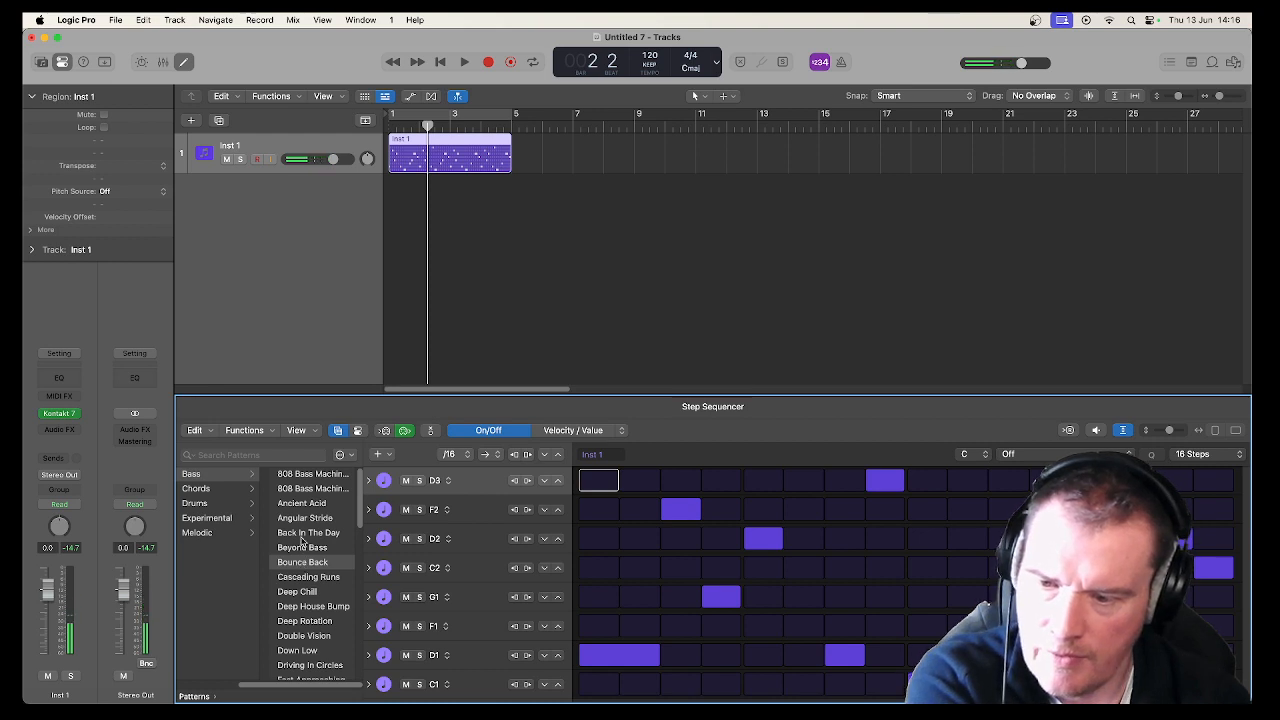
# Show the Inst 1 track's parameters, set Transpose to +12, and preview the Bounce Back pattern an octave higher.
pyautogui.click(30, 231)
pyautogui.click(30, 231)
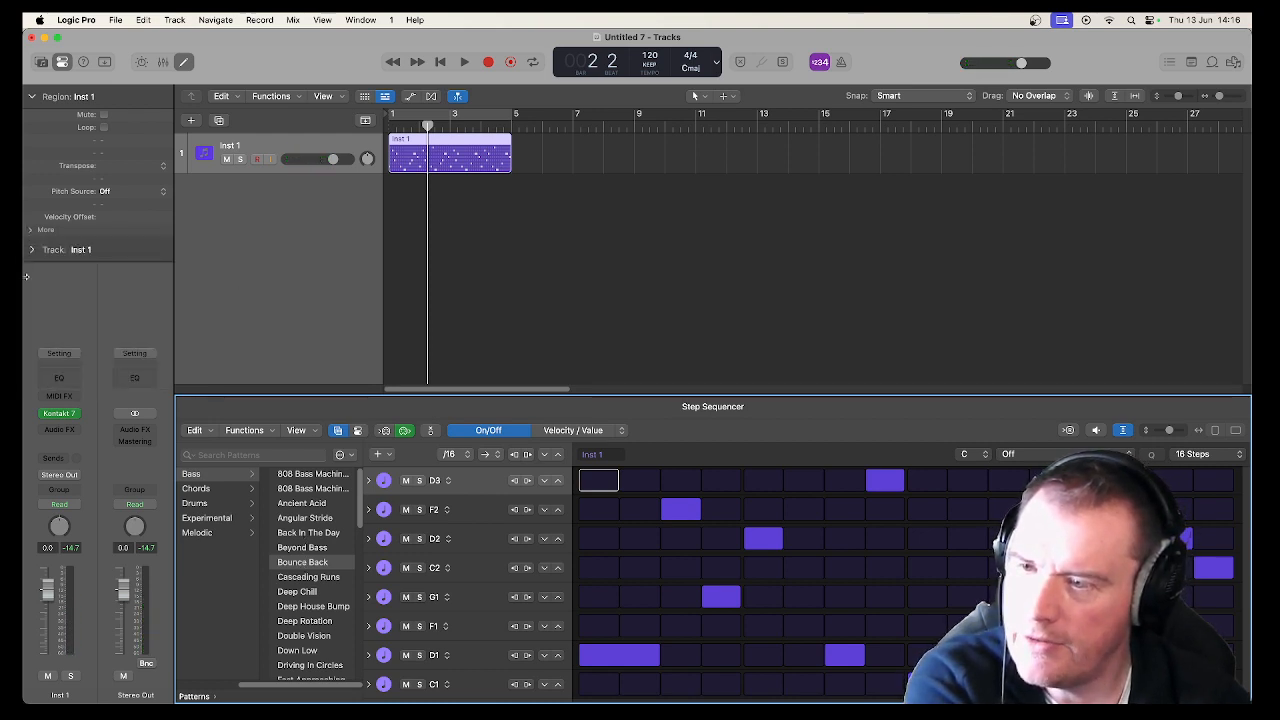
pyautogui.click(30, 250)
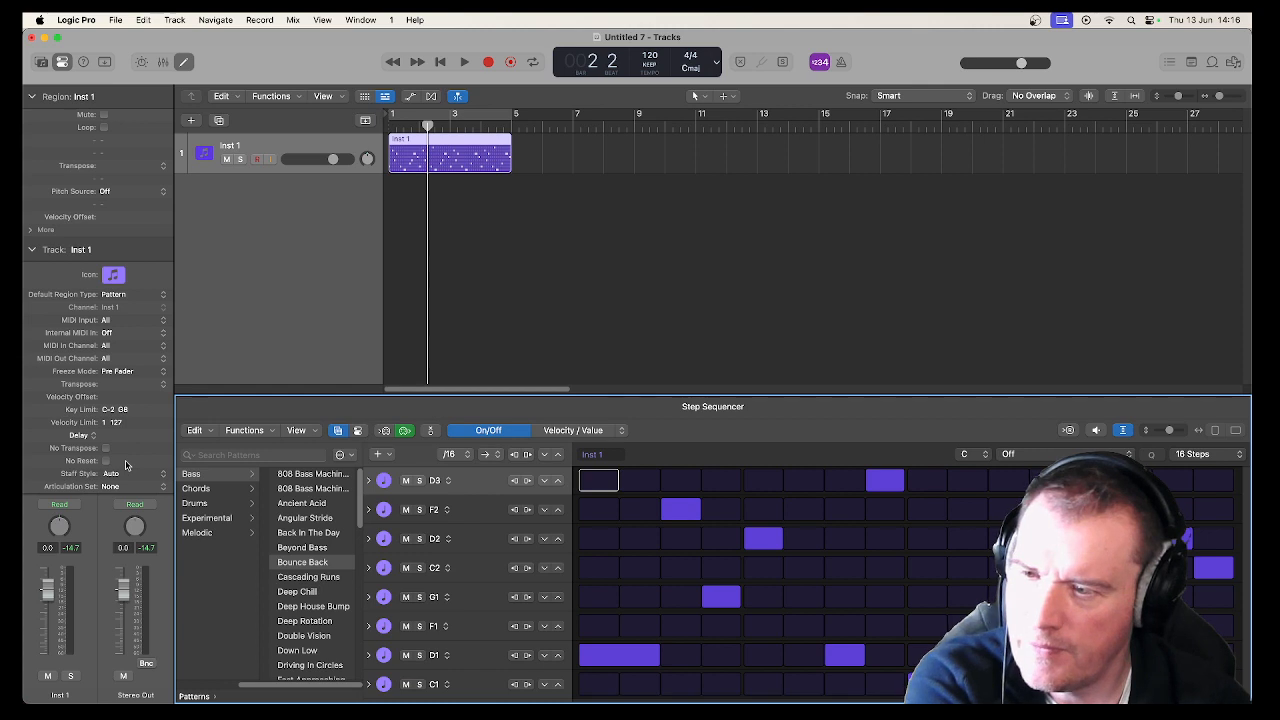
pyautogui.click(166, 388)
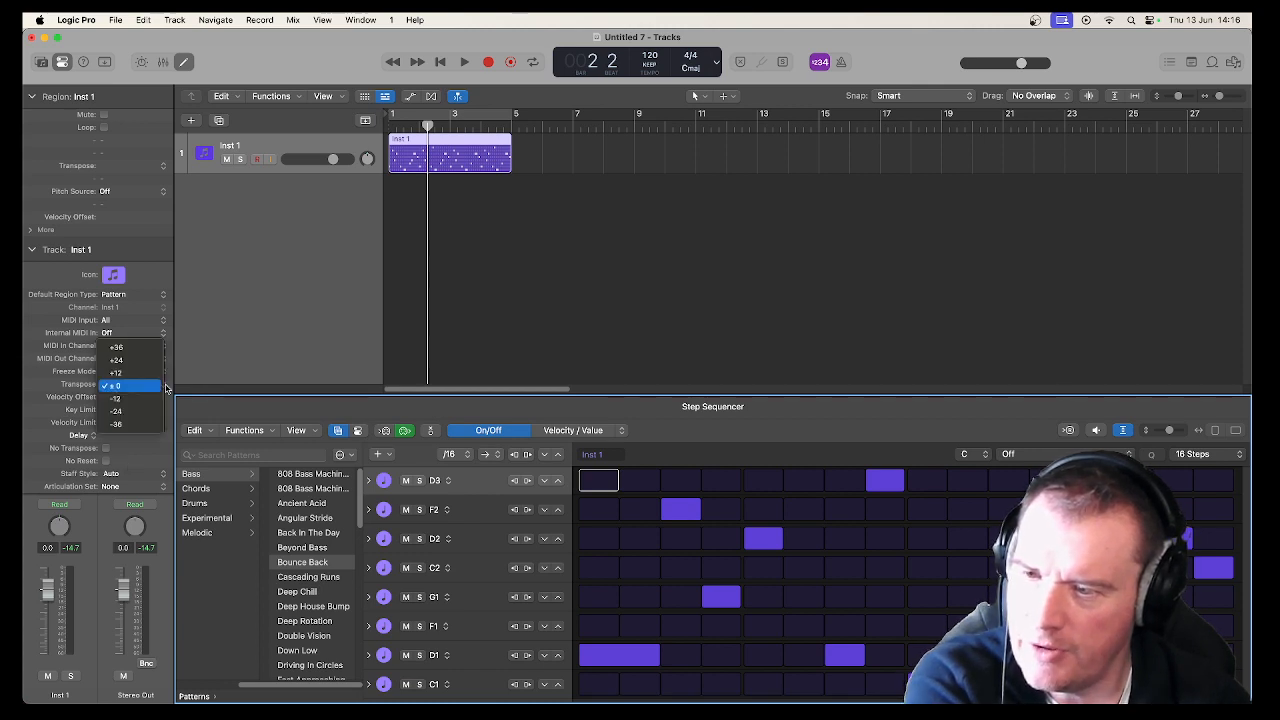
pyautogui.click(149, 376)
pyautogui.press('space')
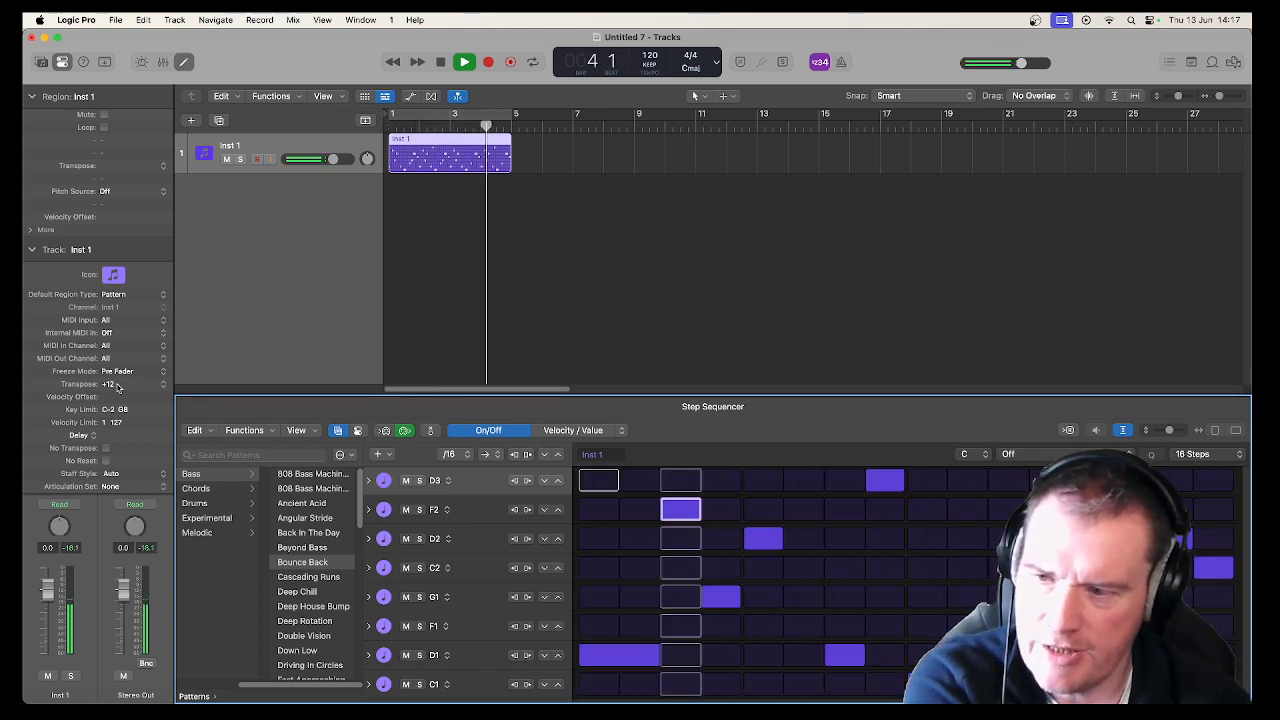
pyautogui.press('space')
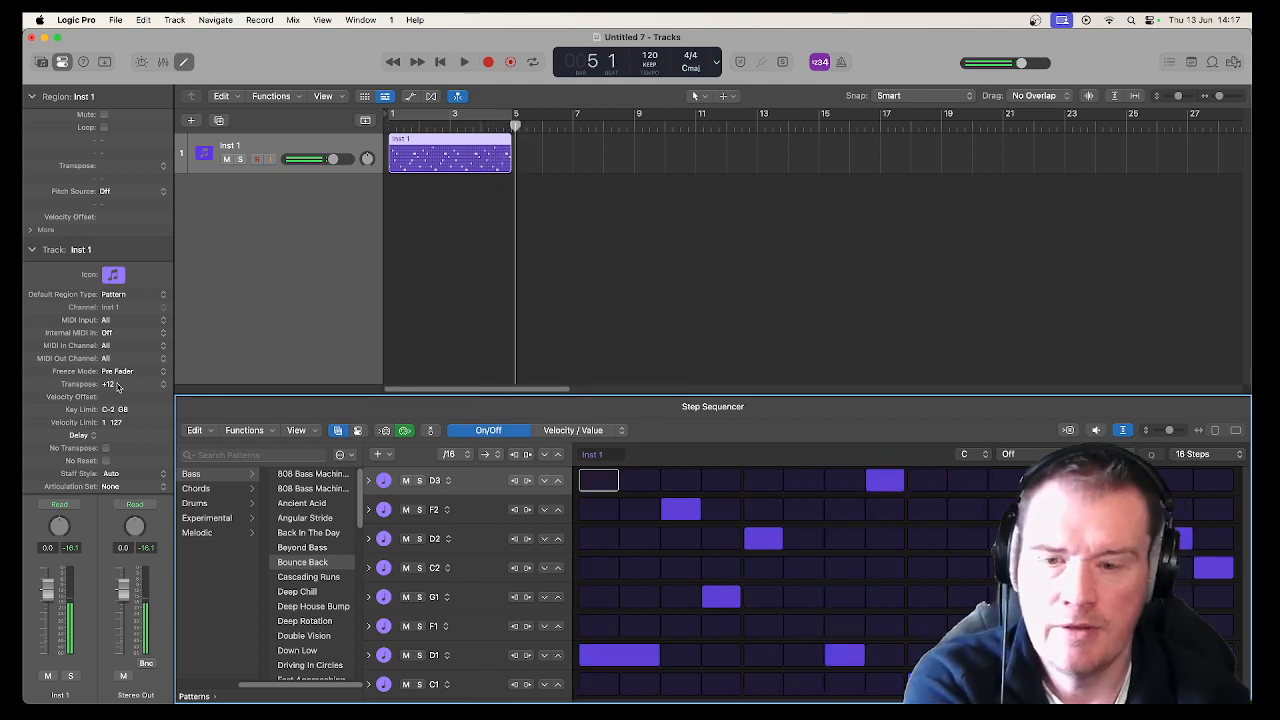
# Load and preview the Back In The Day bass pattern, followed by Angular Stride.
pyautogui.click(296, 536)
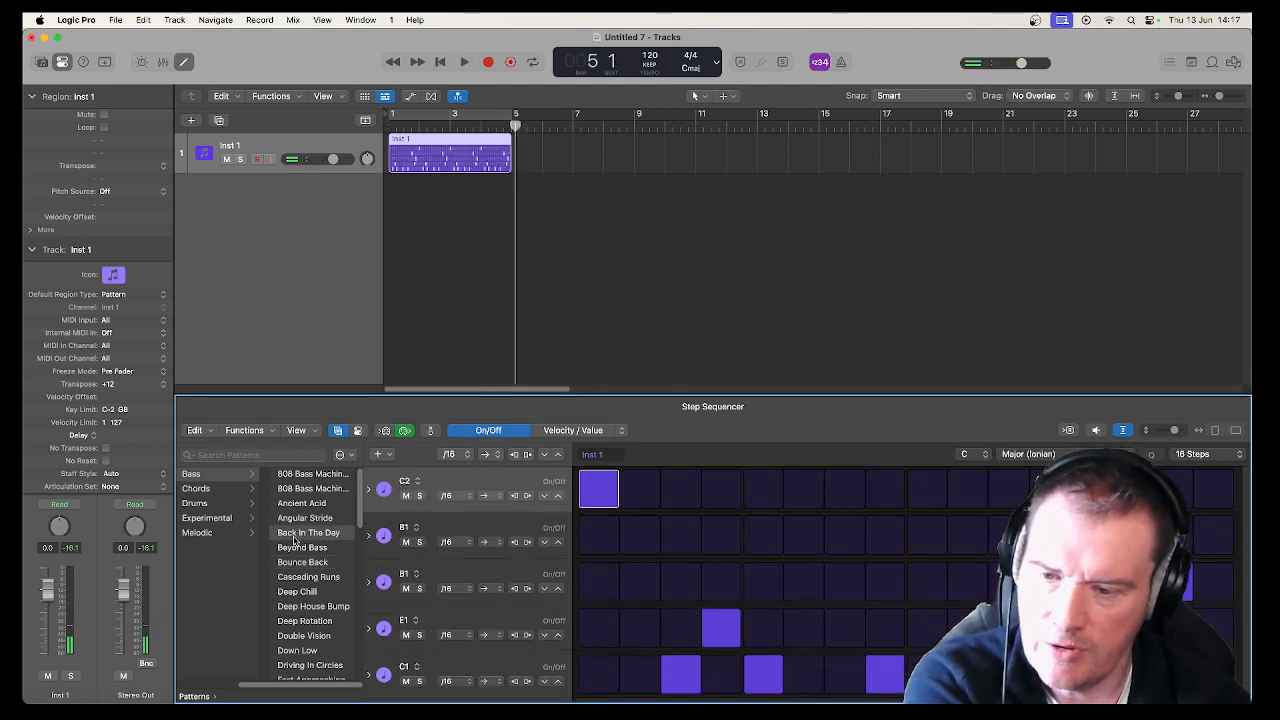
pyautogui.press('space')
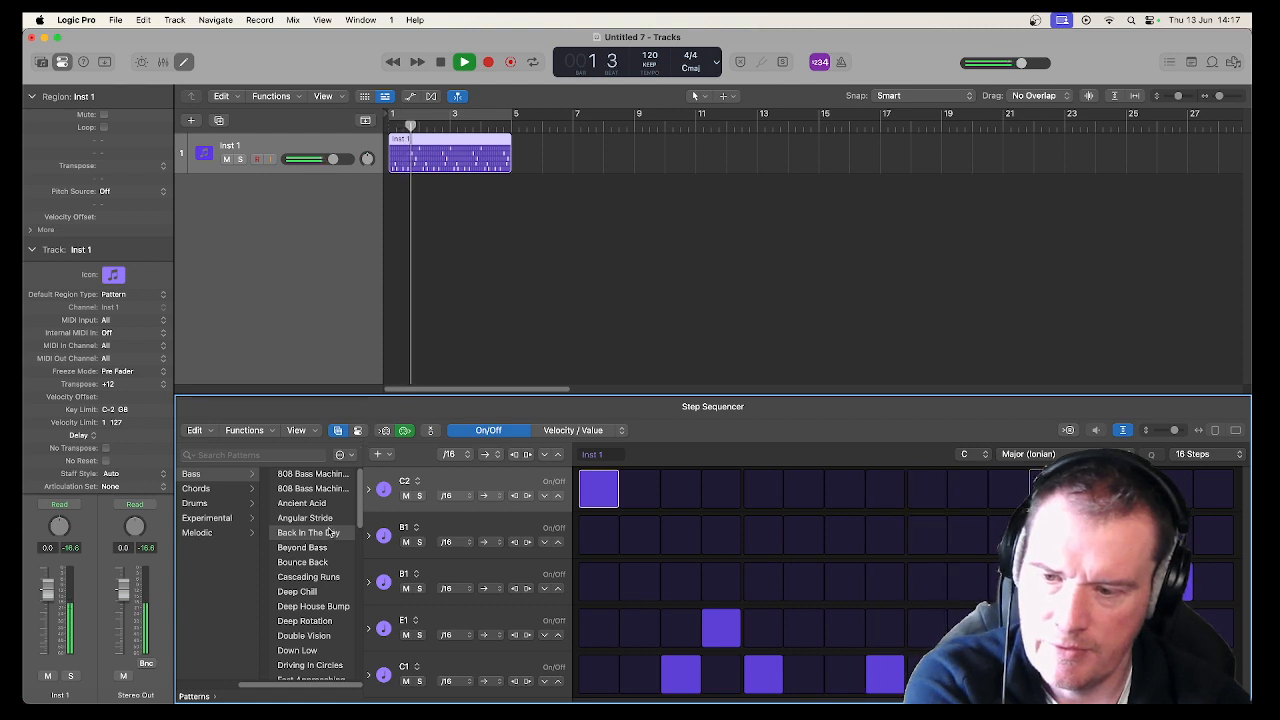
pyautogui.press('Up')
pyautogui.scroll(-10, 300, 540)
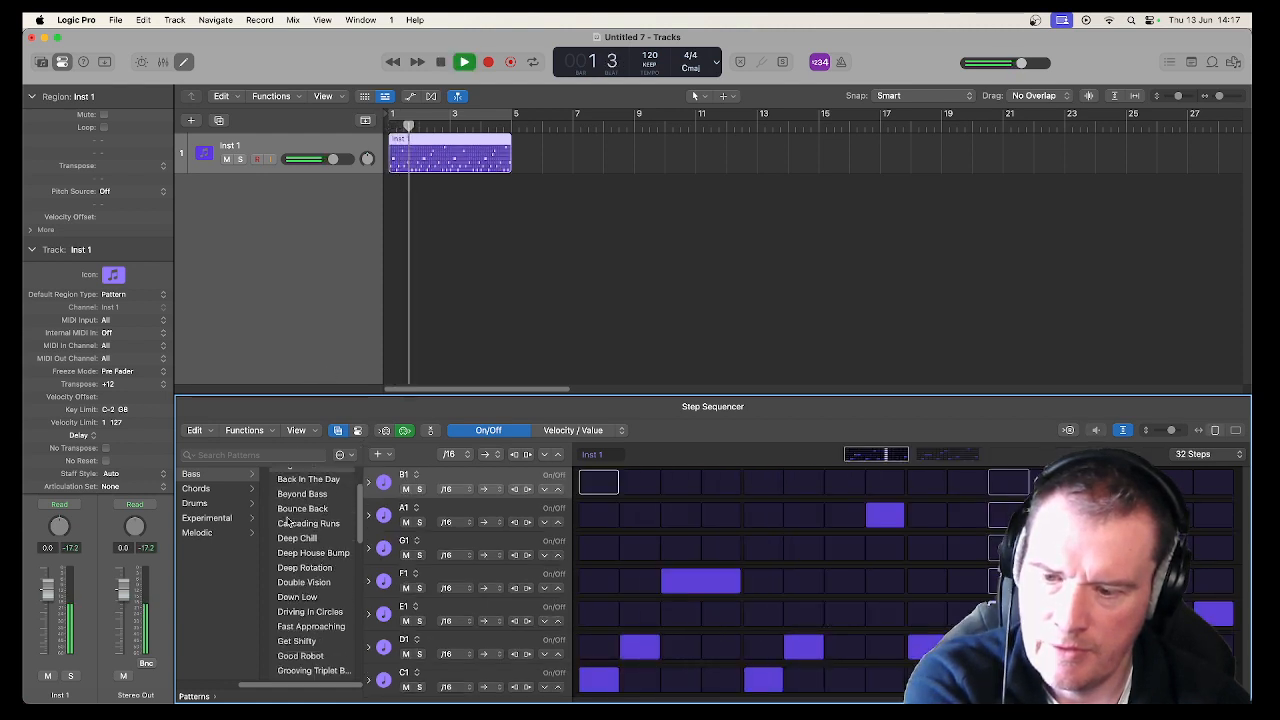
pyautogui.press('space')
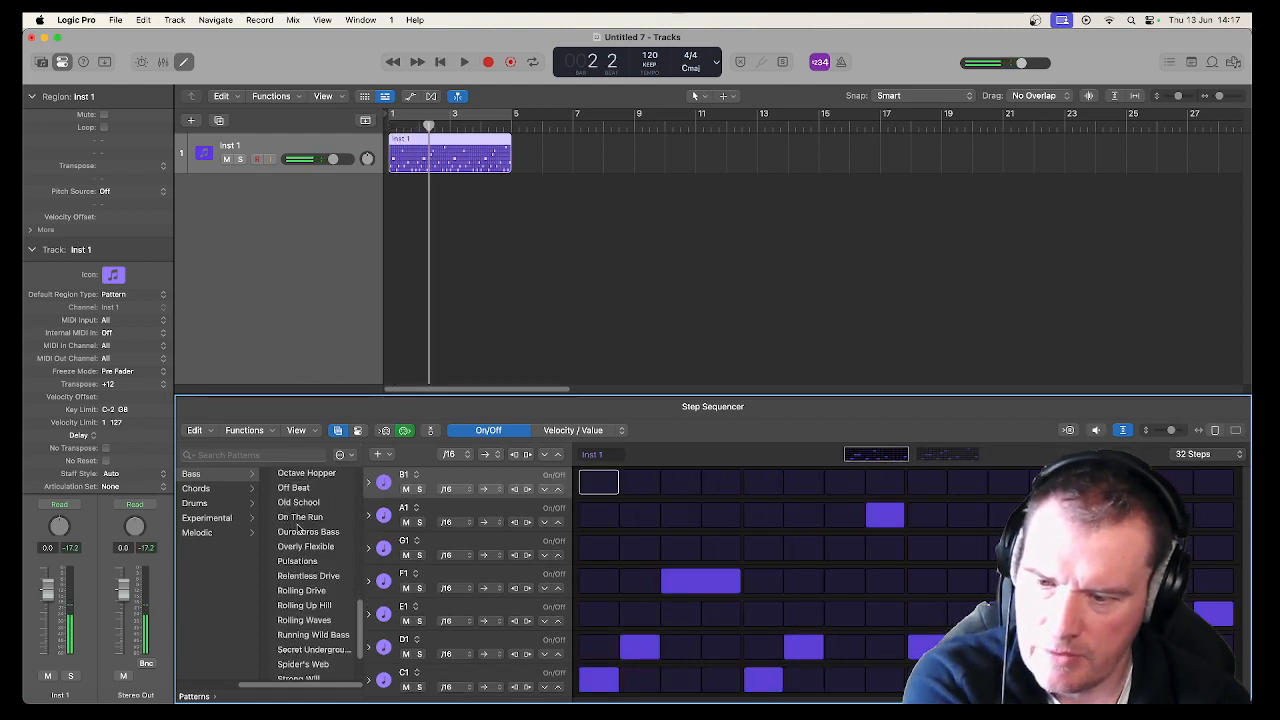
# Preview Ancient Acid and the second 808 Bass Machine pattern in the Bass list, and load and preview the first 808 Bass Machine pattern.
pyautogui.scroll(-3, 297, 528)
pyautogui.scroll(15, 298, 528)
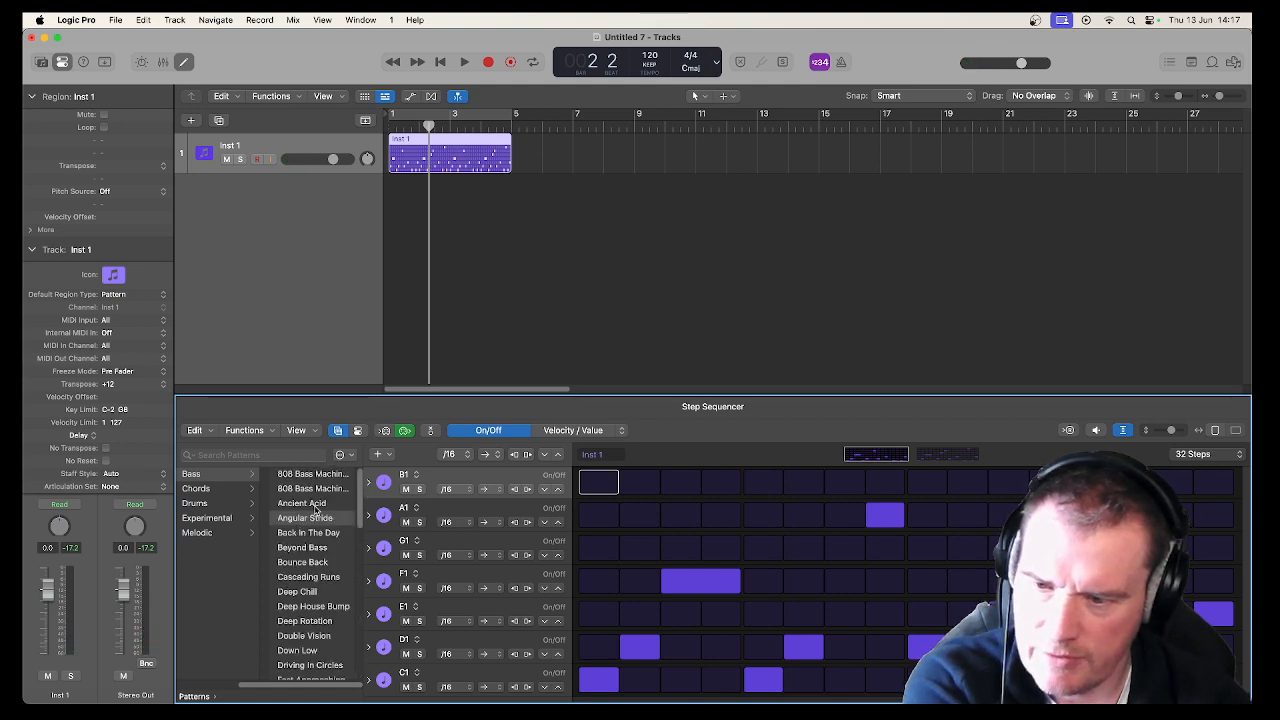
pyautogui.click(301, 503)
pyautogui.press('space')
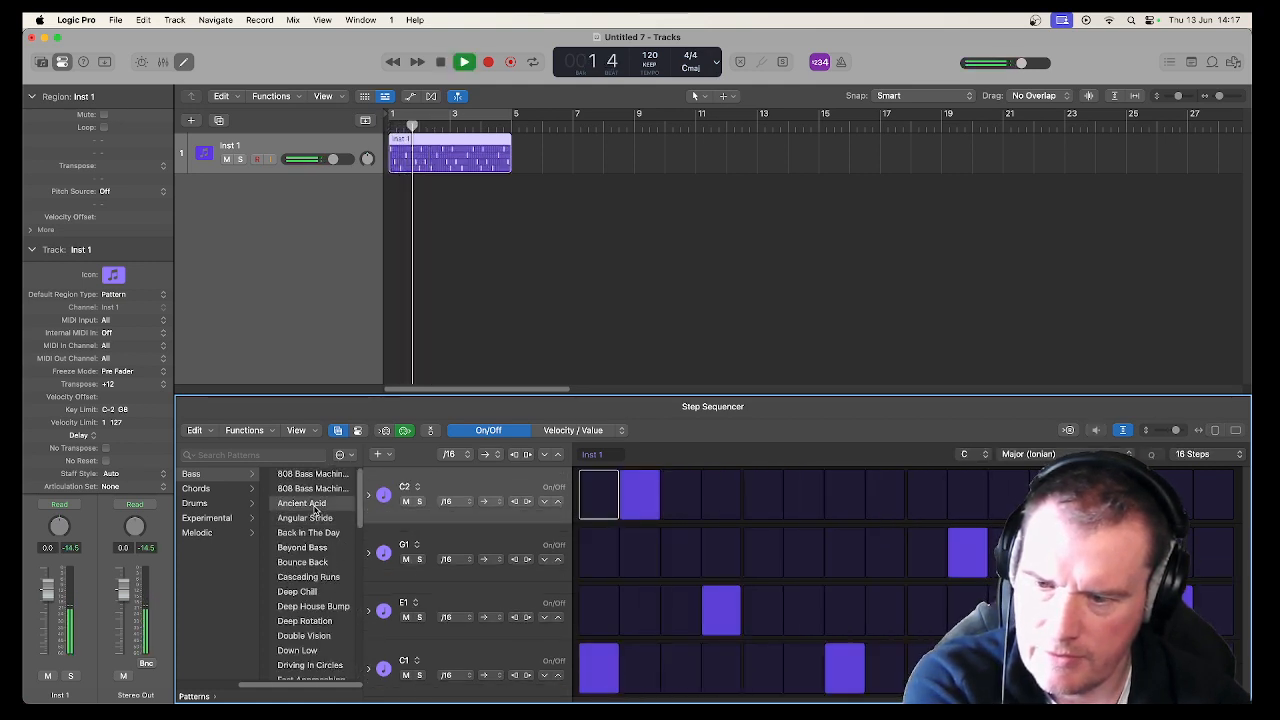
pyautogui.click(314, 489)
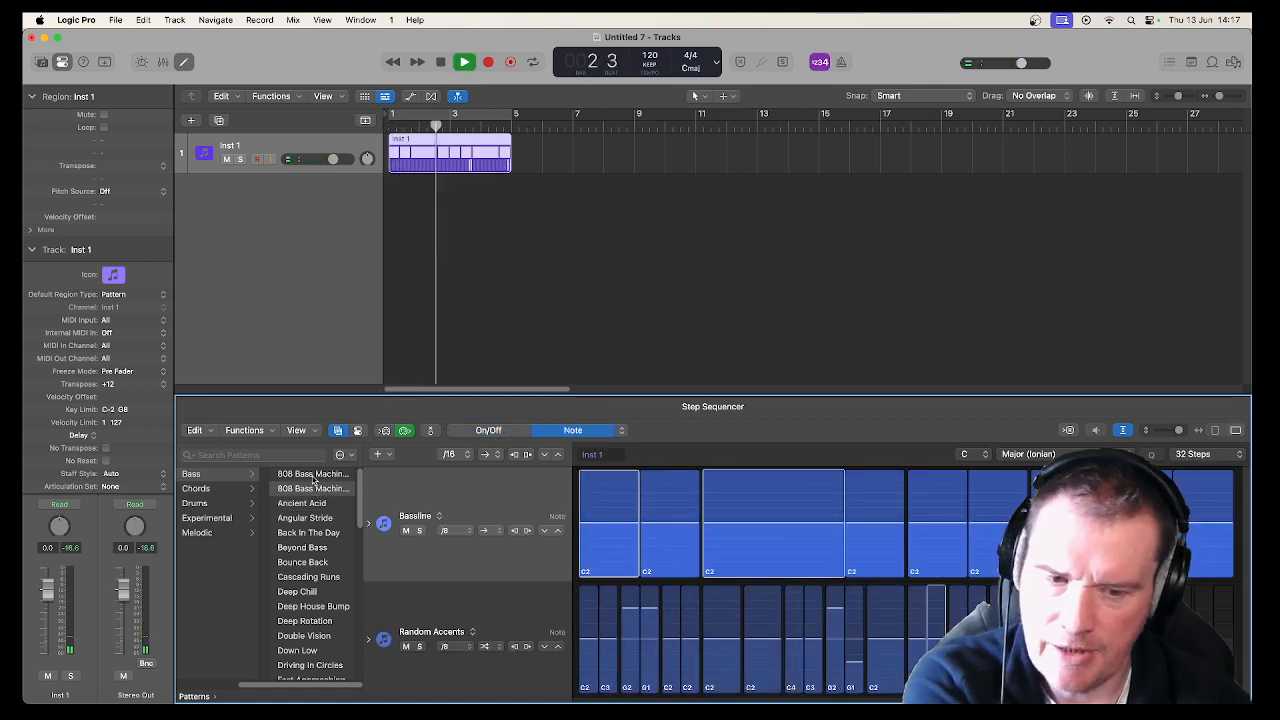
pyautogui.click(313, 476)
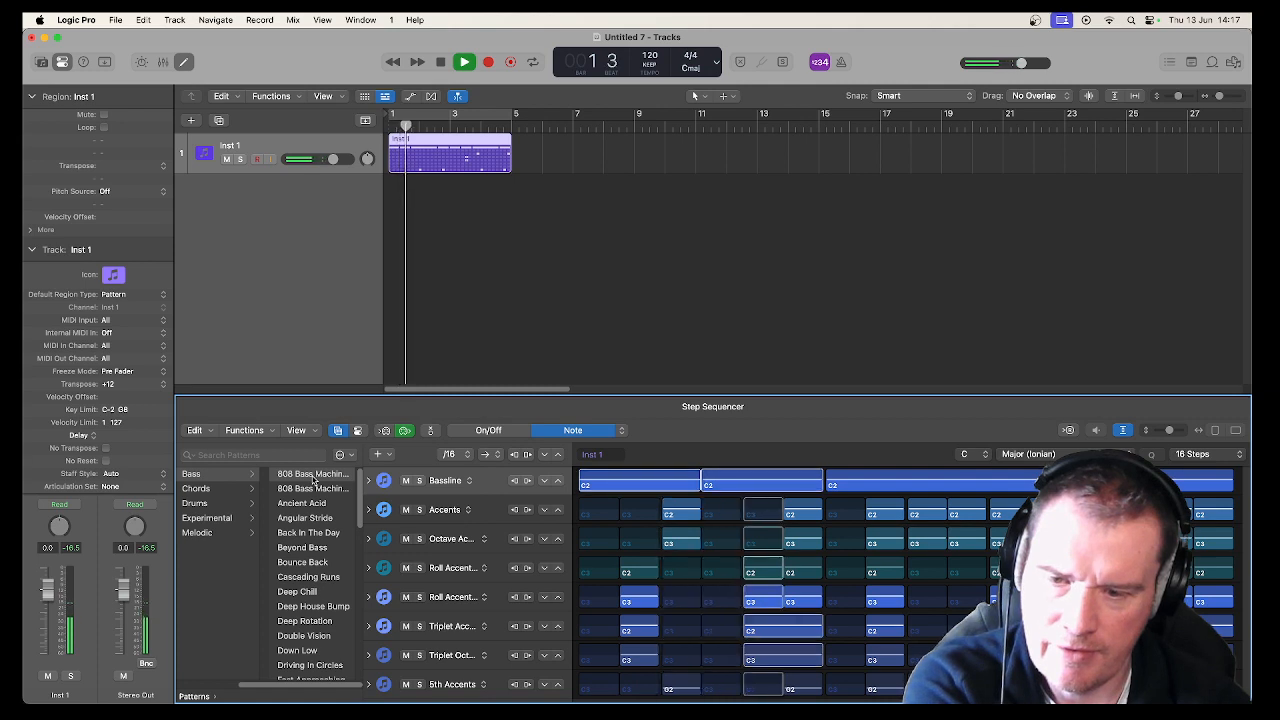
pyautogui.press('space')
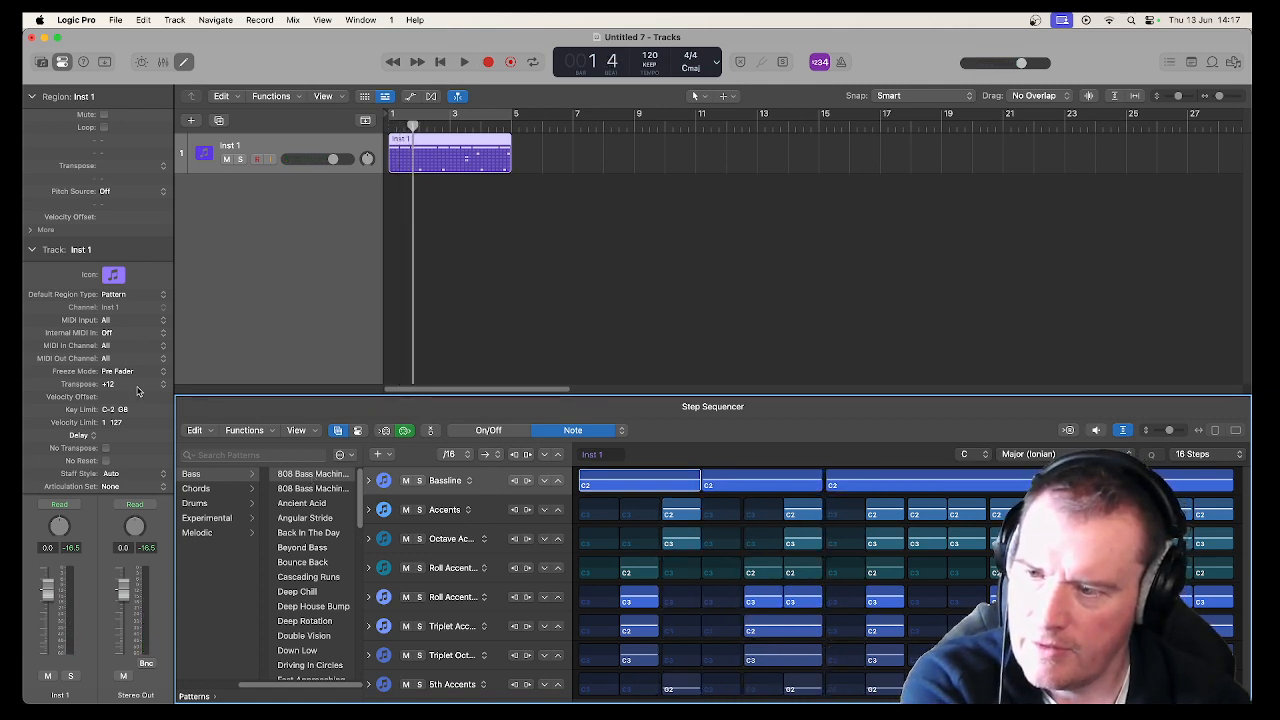
# Set the Inst 1 track's Transpose to ±0 and preview the loaded 808 Bass Machine pattern.
pyautogui.click(163, 389)
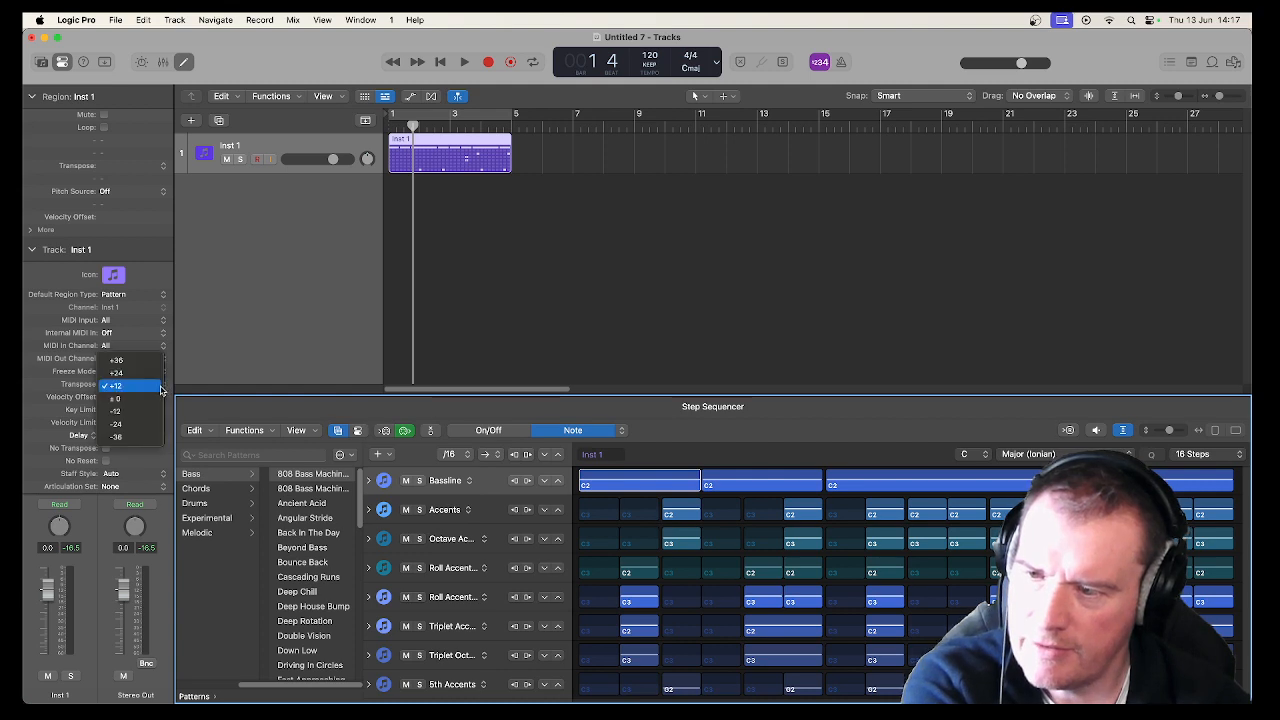
pyautogui.click(153, 400)
pyautogui.press('space')
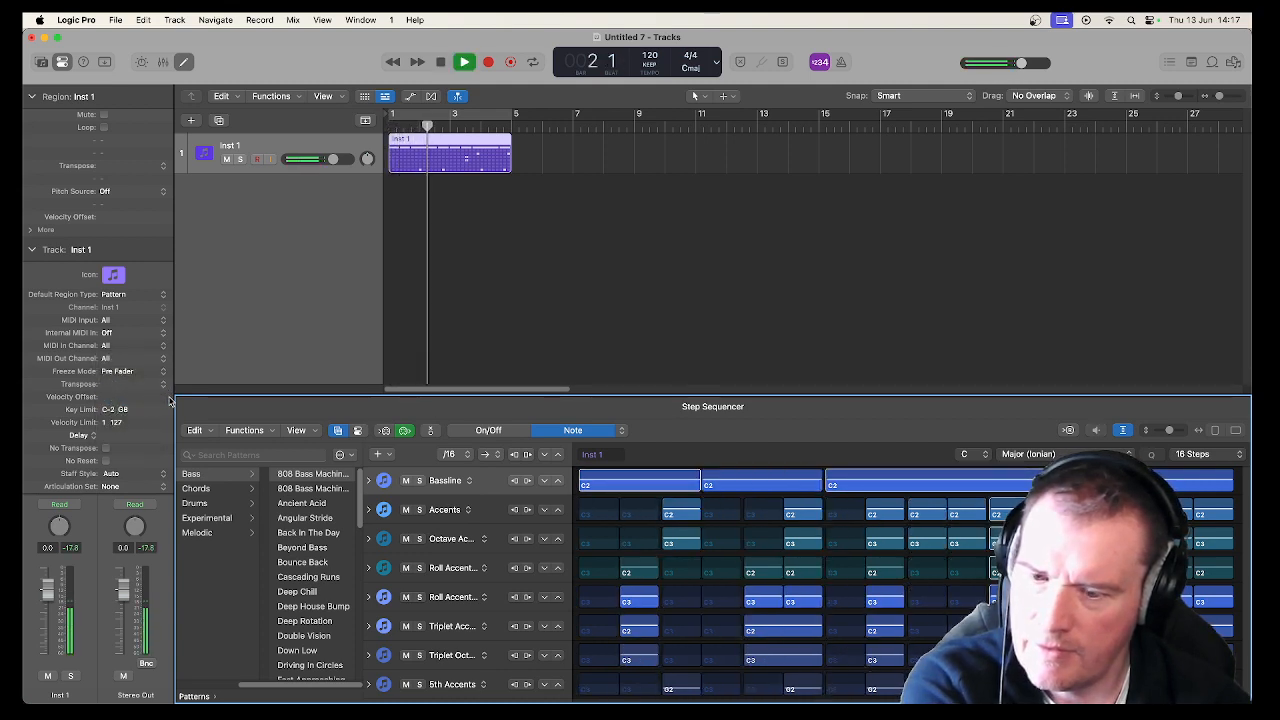
pyautogui.press('space')
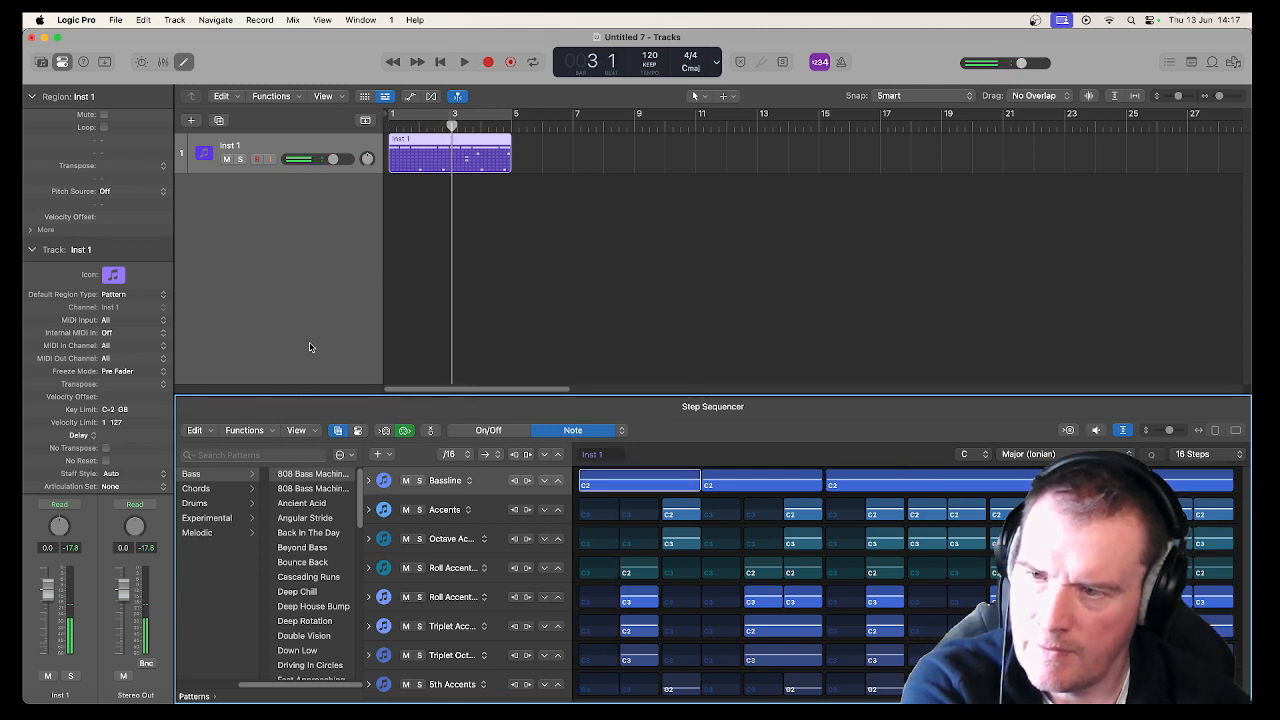
# Collapse the Inst 1 track's parameters to reveal its channel strip, and open and close the Kontakt 7 instrument window.
pyautogui.click(280, 277)
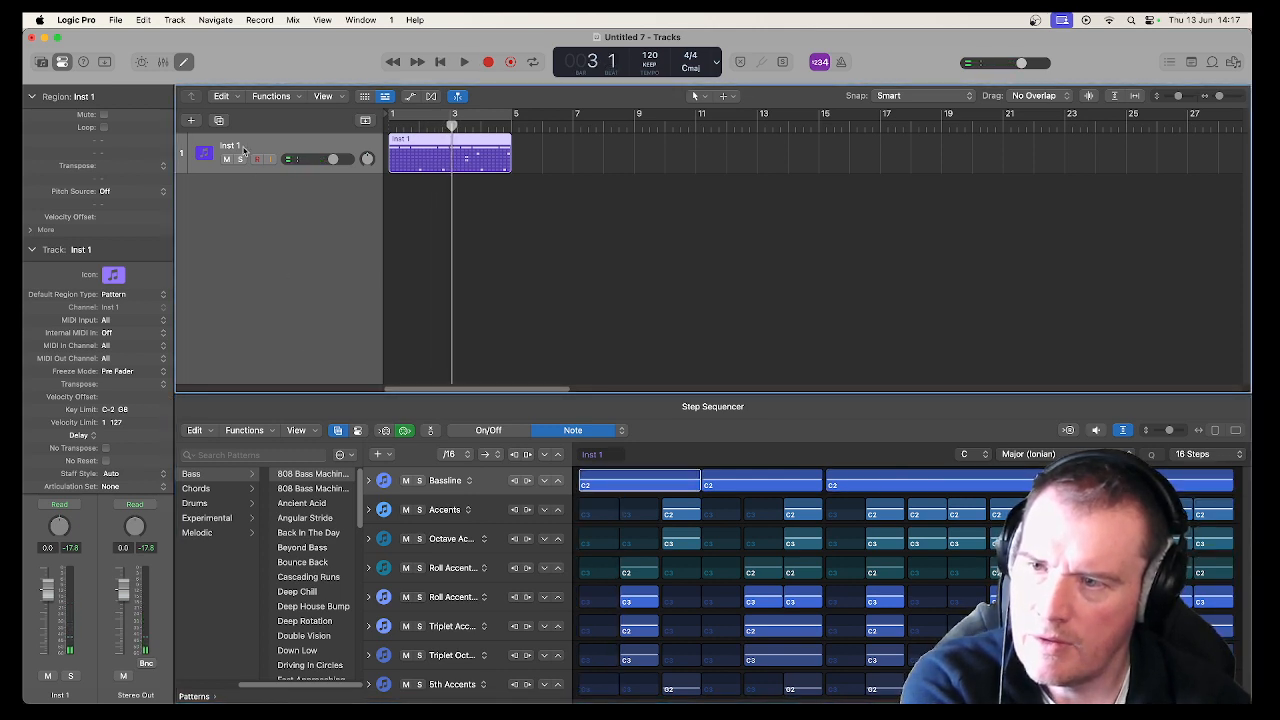
pyautogui.click(32, 251)
pyautogui.click(55, 416)
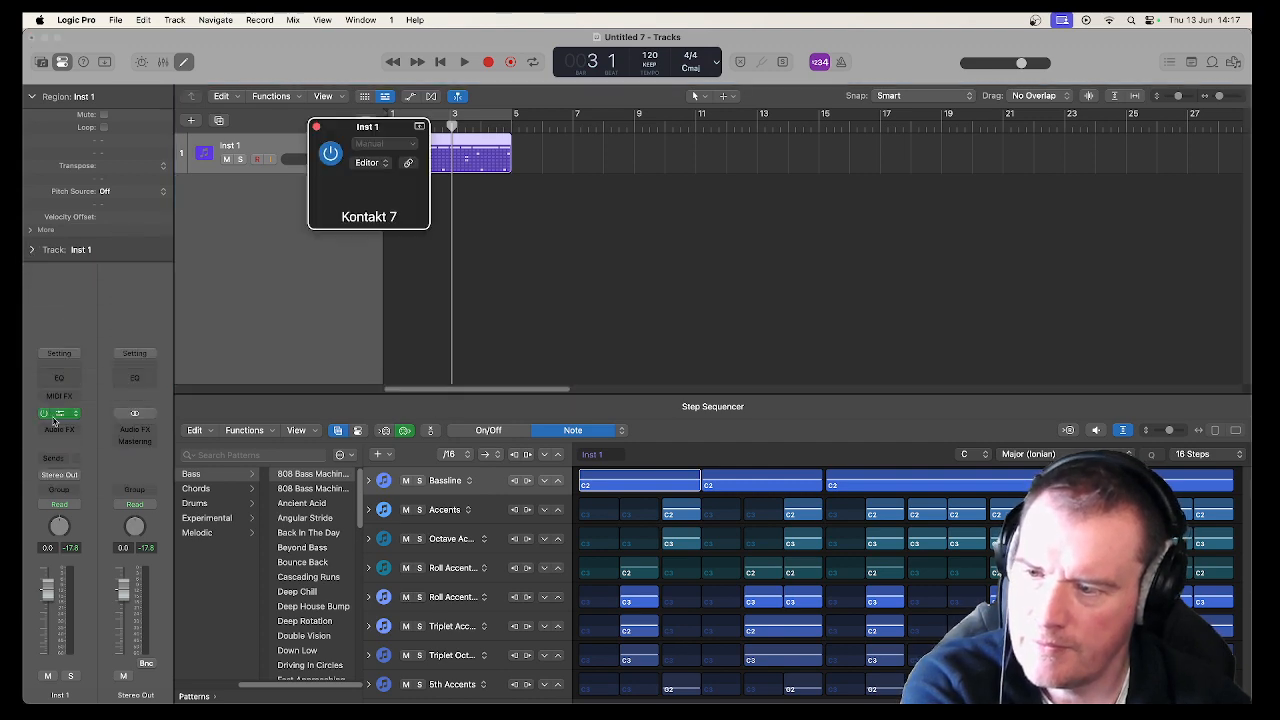
pyautogui.click(316, 127)
# Show the Library, search its sounds for 808, and load 808 Bass on the Inst 1 track.
pyautogui.click(41, 62)
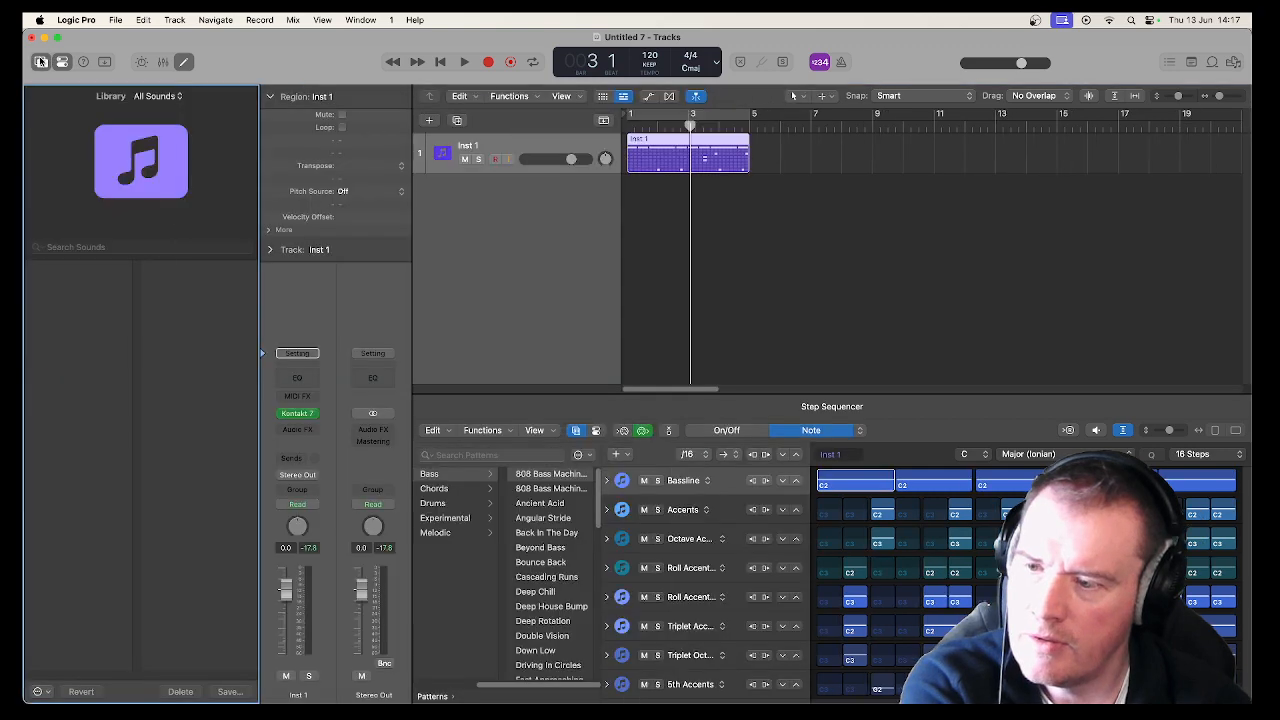
pyautogui.click(113, 246)
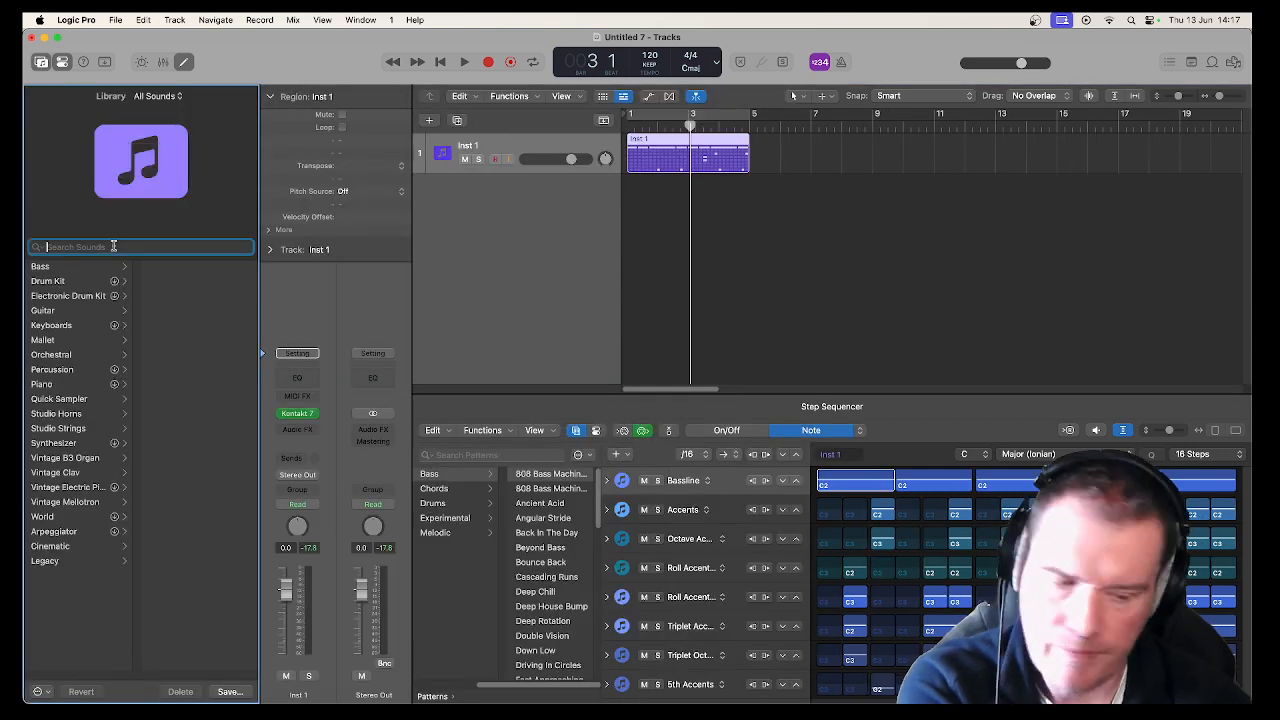
pyautogui.write('808')
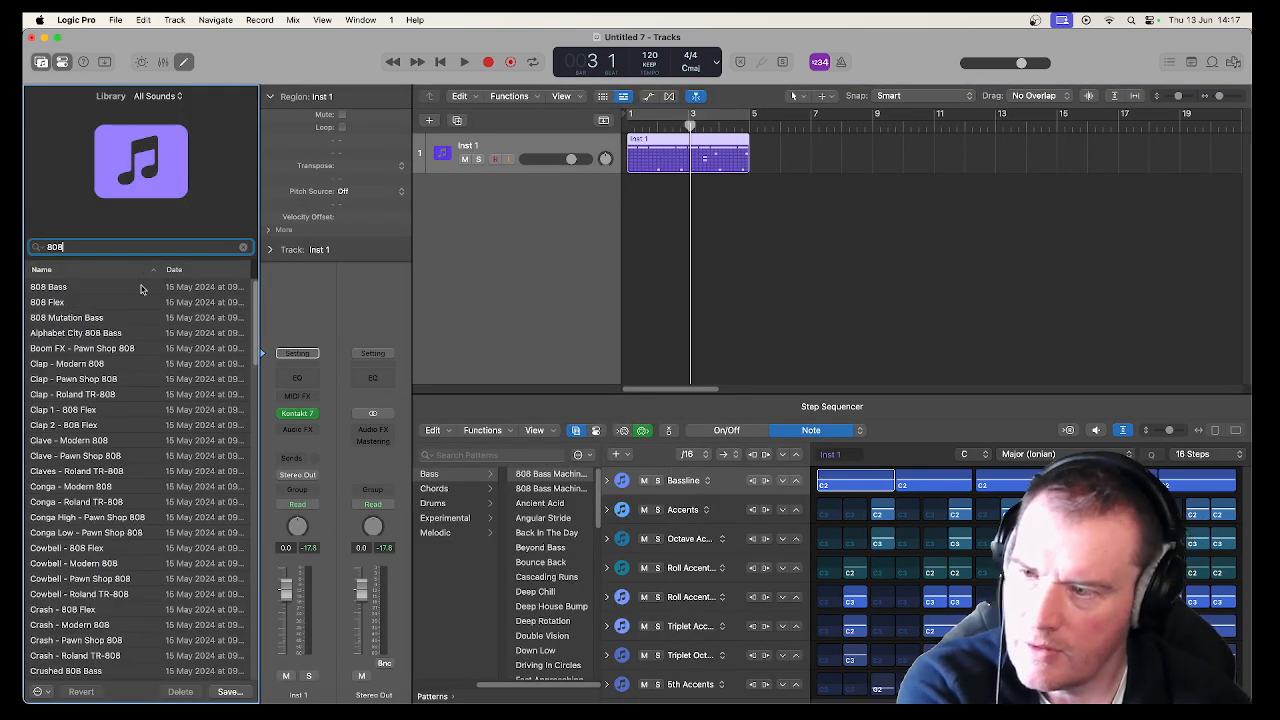
pyautogui.click(141, 288)
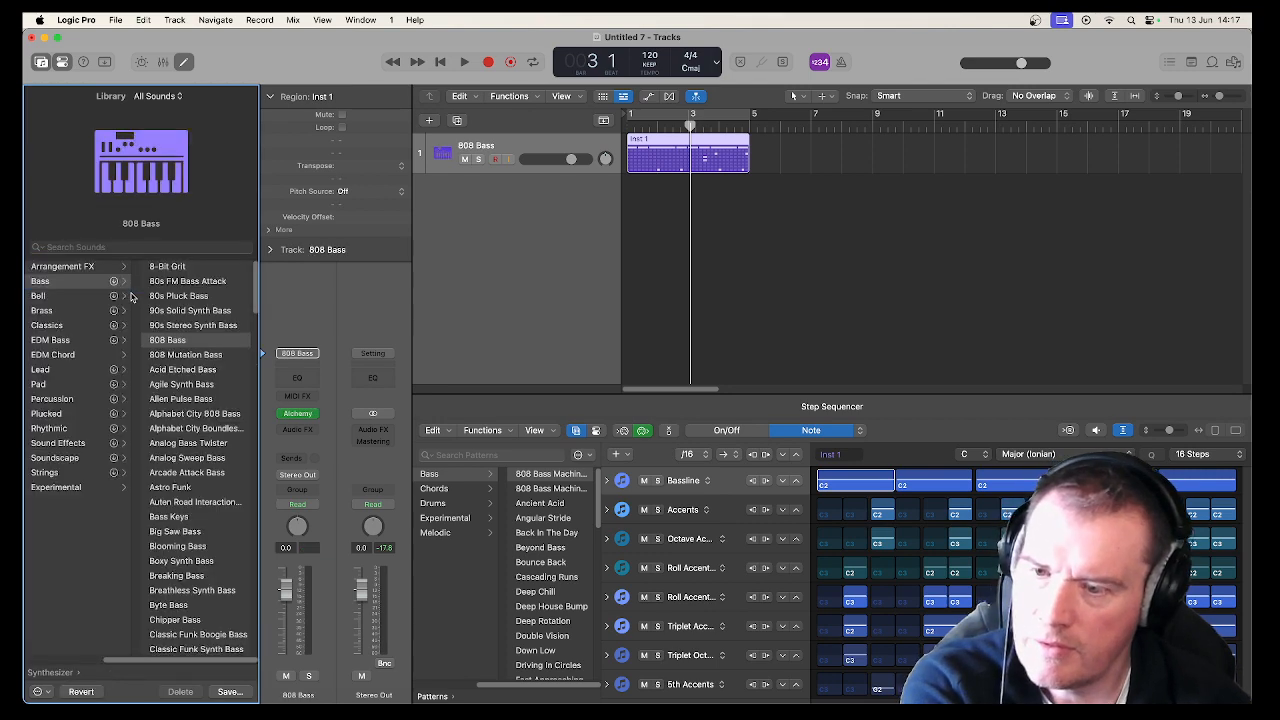
# Preview the current pattern with the 808 Bass sound, and briefly expand and collapse the track's parameters.
pyautogui.press('space')
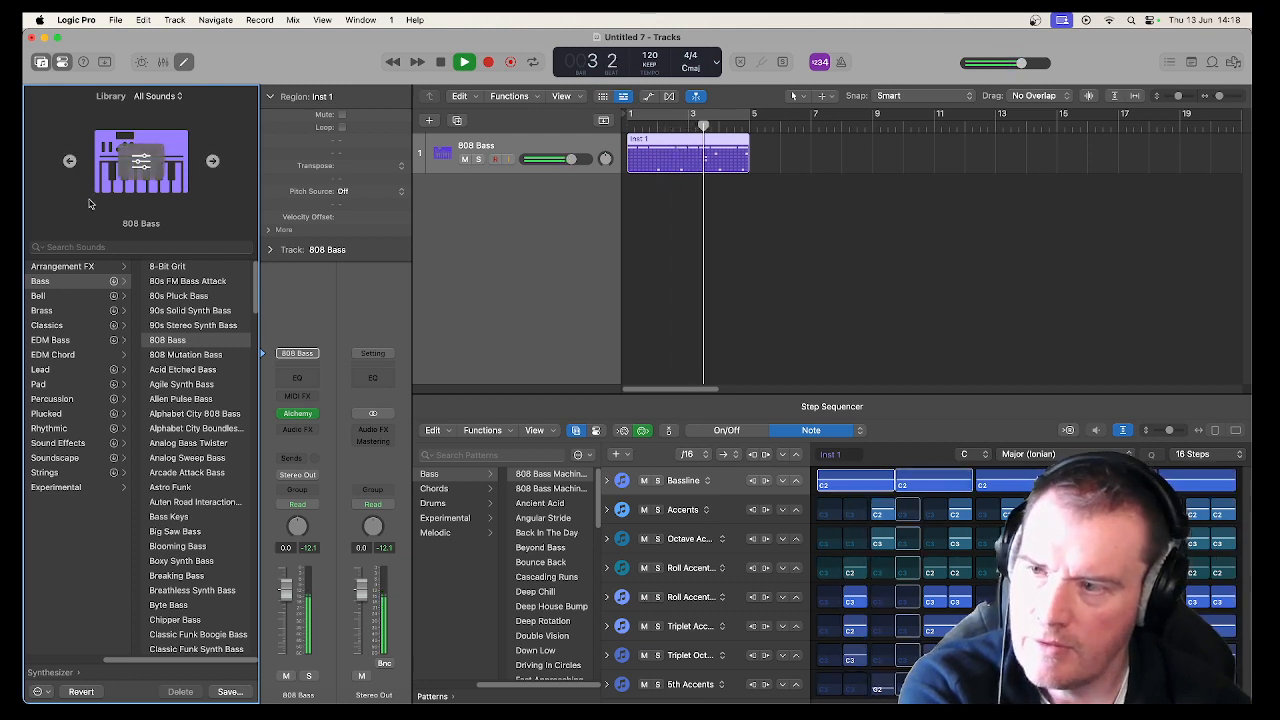
pyautogui.click(271, 251)
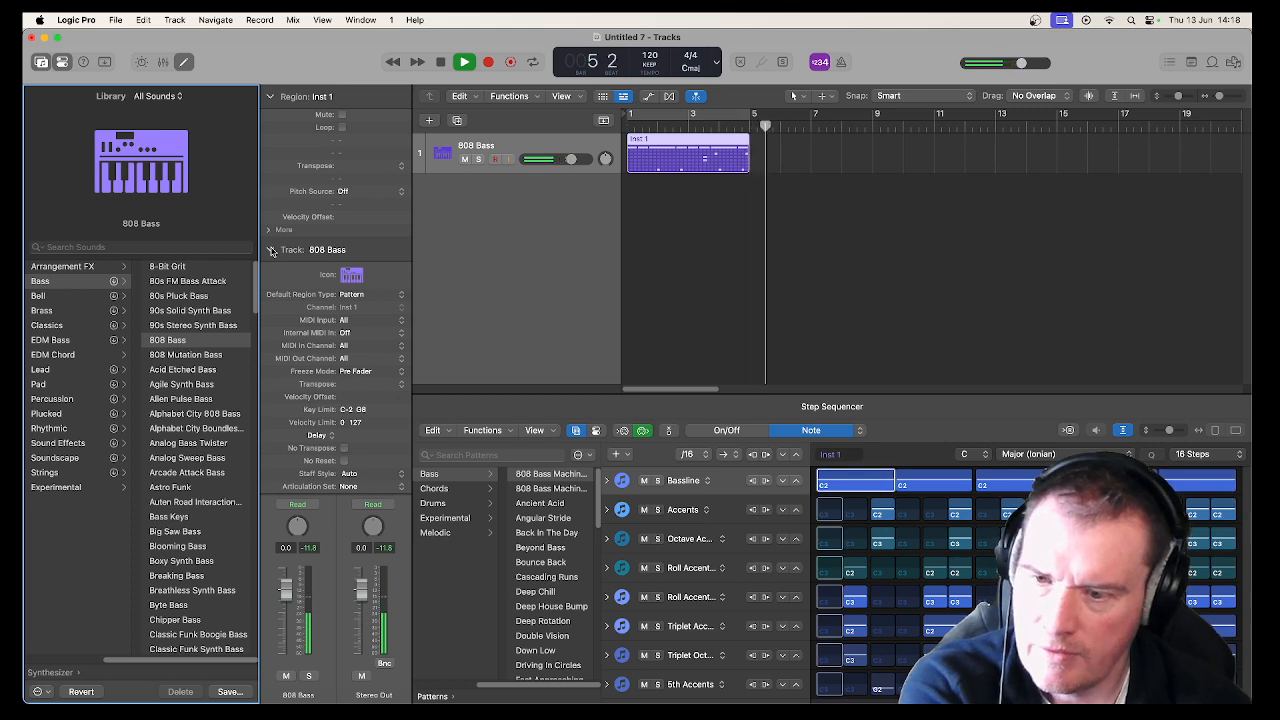
pyautogui.press('space')
pyautogui.click(271, 251)
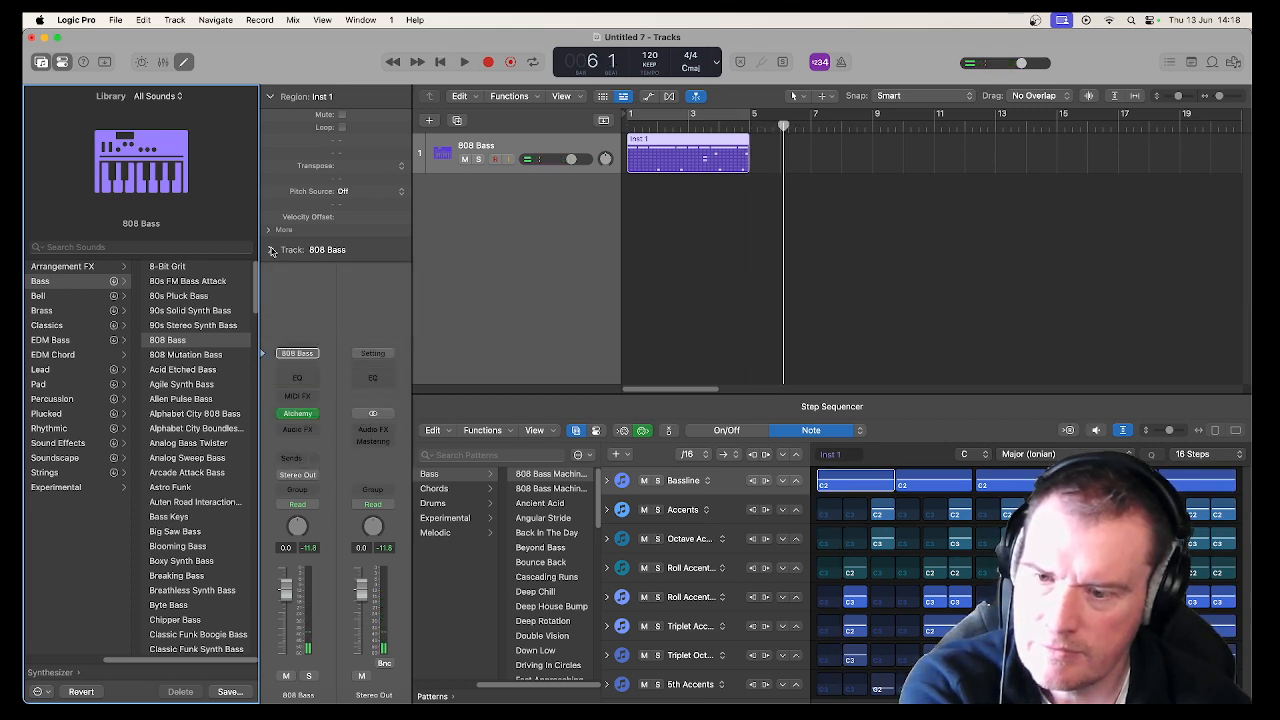
# Load and preview the second 808 Bass Machine pattern, followed by Ancient Acid, with the 808 Bass sound.
pyautogui.click(527, 493)
pyautogui.press('space')
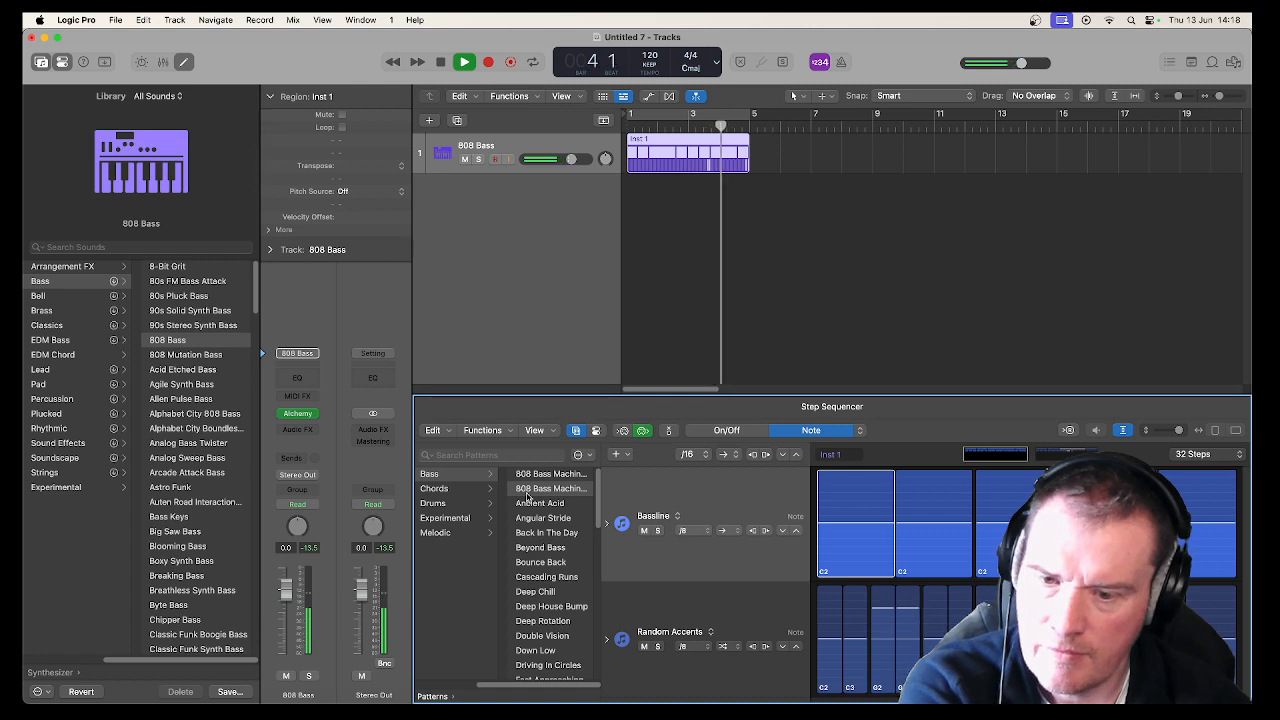
pyautogui.click(528, 503)
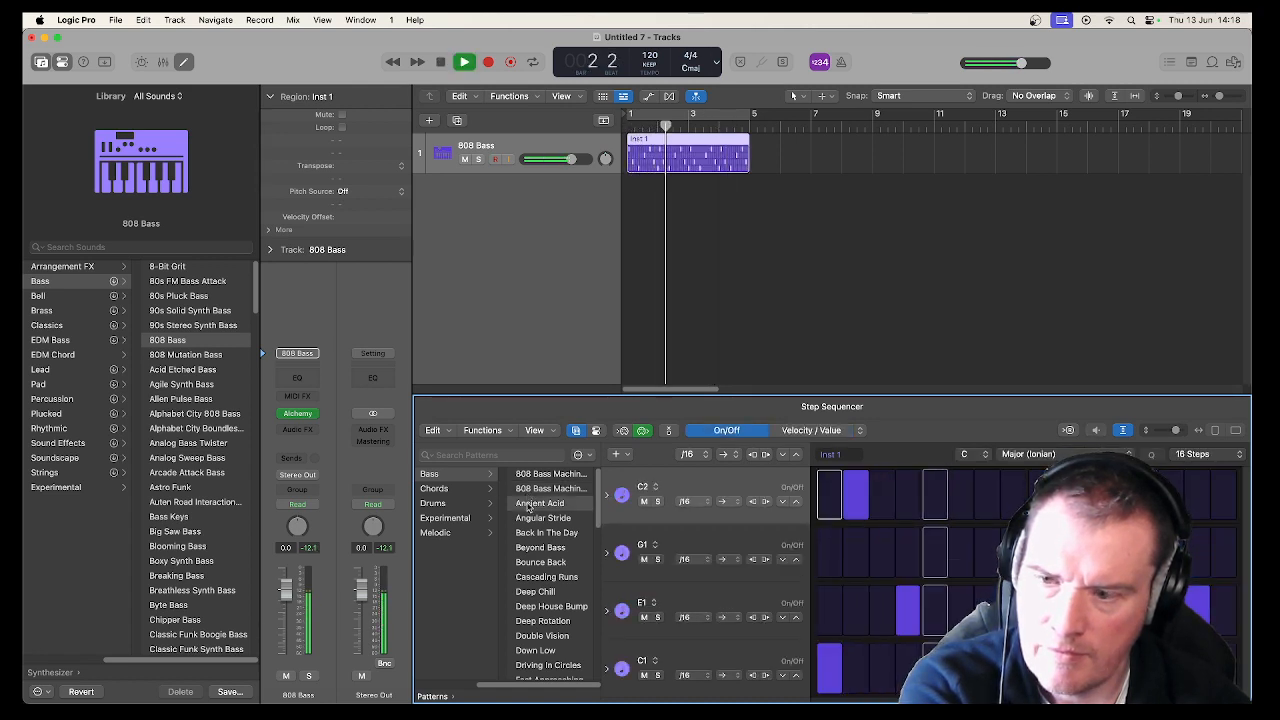
pyautogui.press('space')
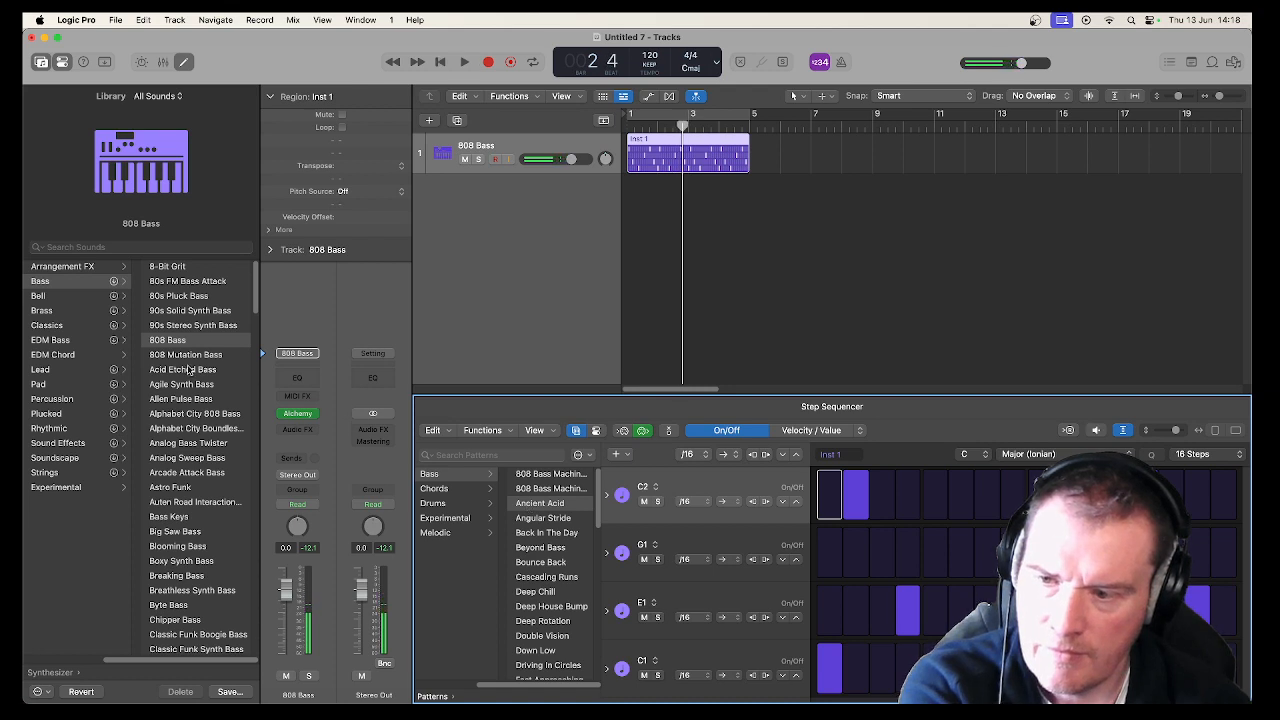
# Load the Agile Synth Bass sound and preview it with Ancient Acid, the first 808 Bass Machine pattern, Angular Stride and Deep Chill.
pyautogui.click(187, 384)
pyautogui.press('space')
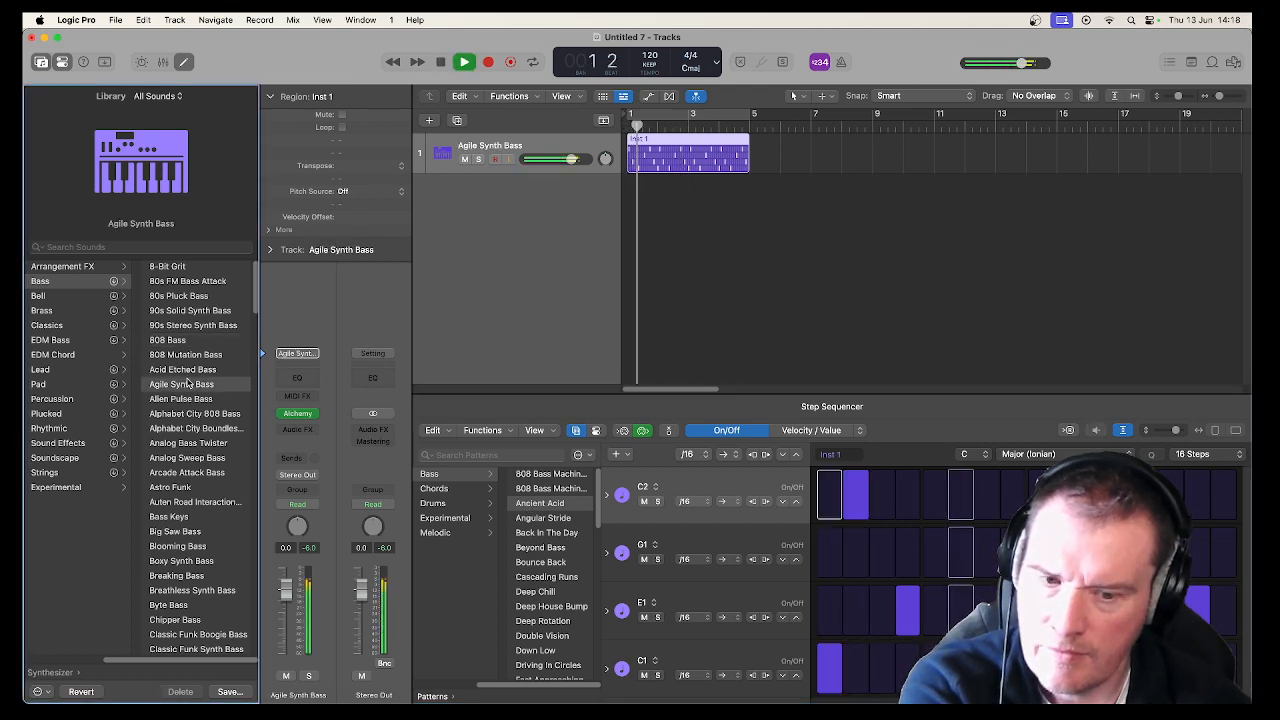
pyautogui.click(536, 479)
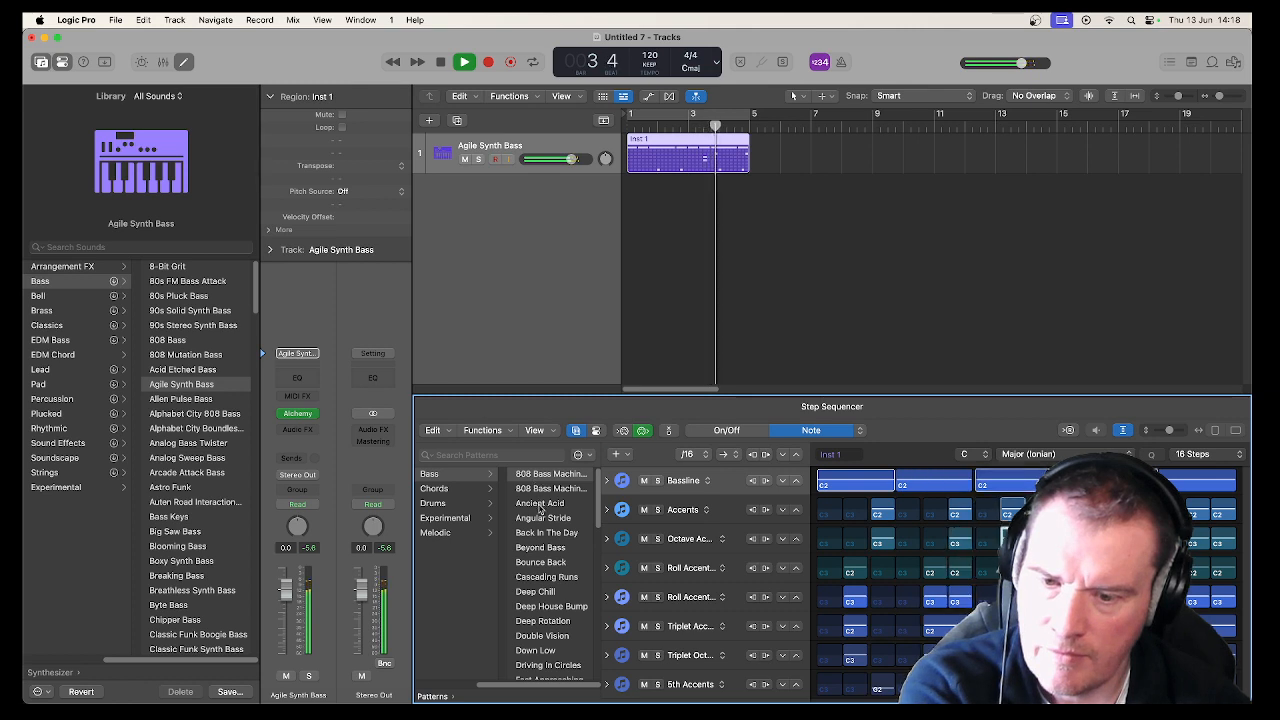
pyautogui.click(540, 518)
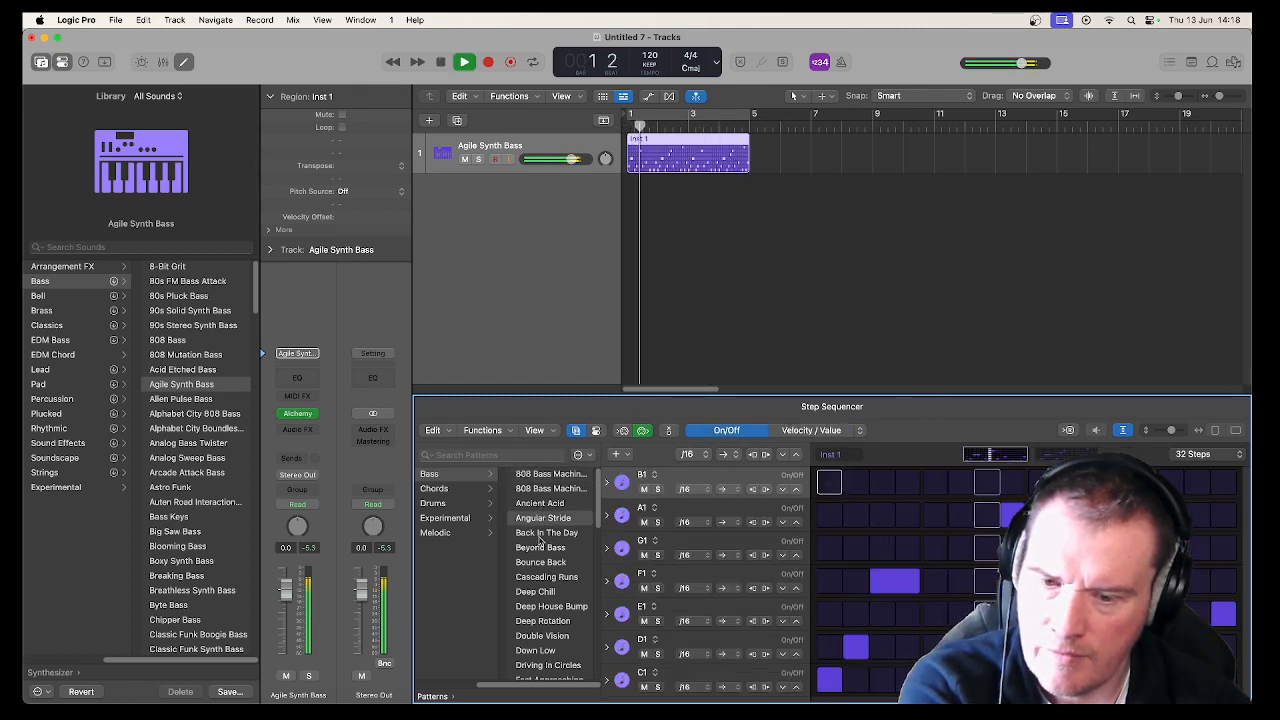
pyautogui.click(540, 592)
# Load the Astro Funk bass sound and preview it with the Deep Chill and Bounce Back patterns.
pyautogui.click(169, 488)
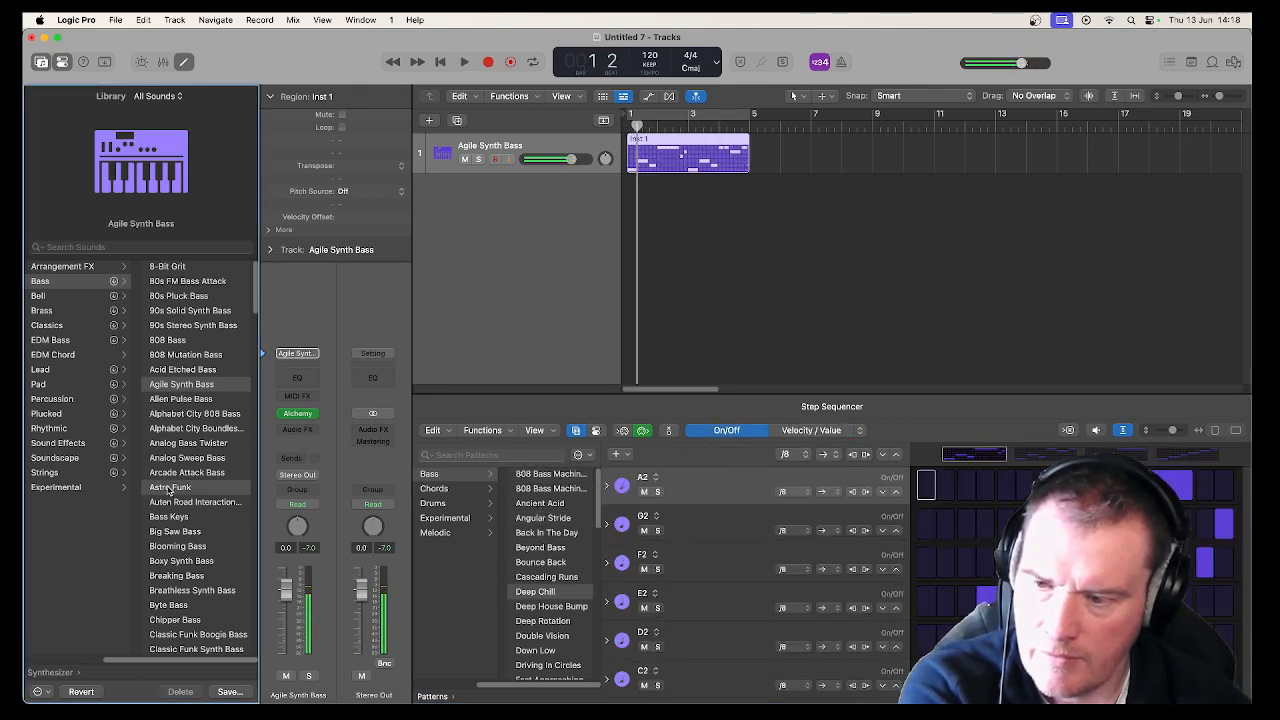
pyautogui.press('space')
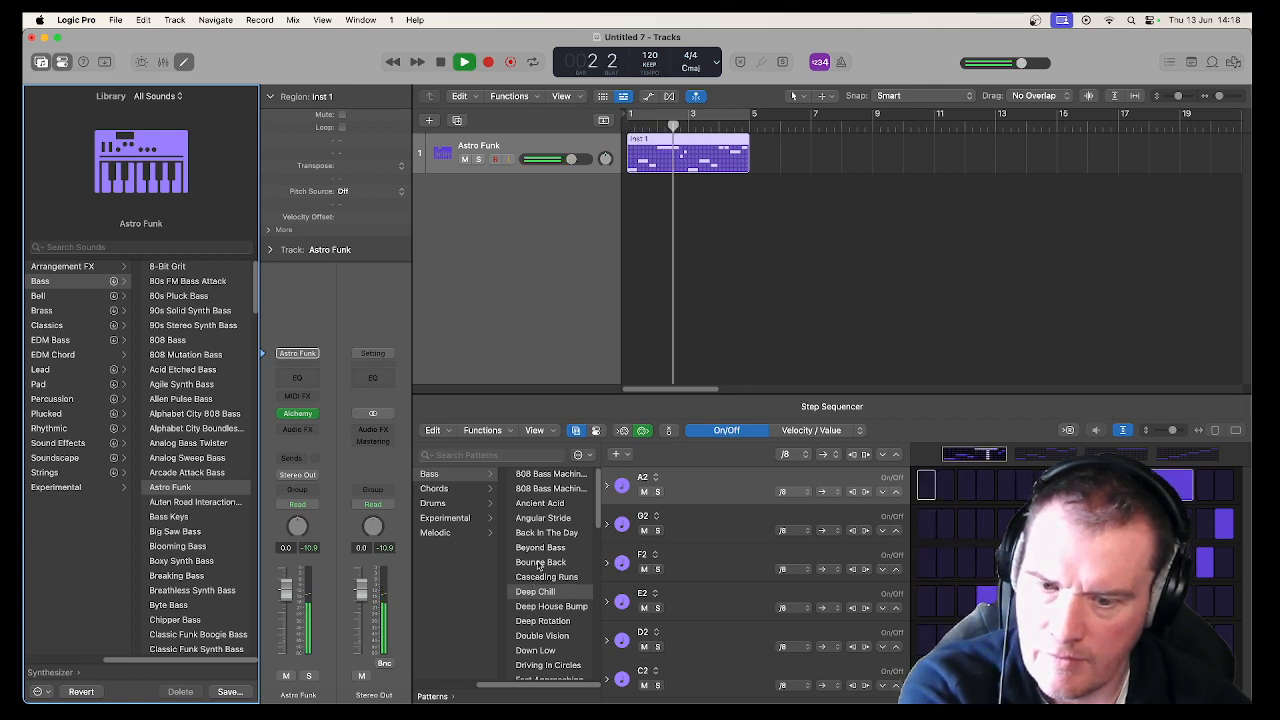
pyautogui.click(540, 562)
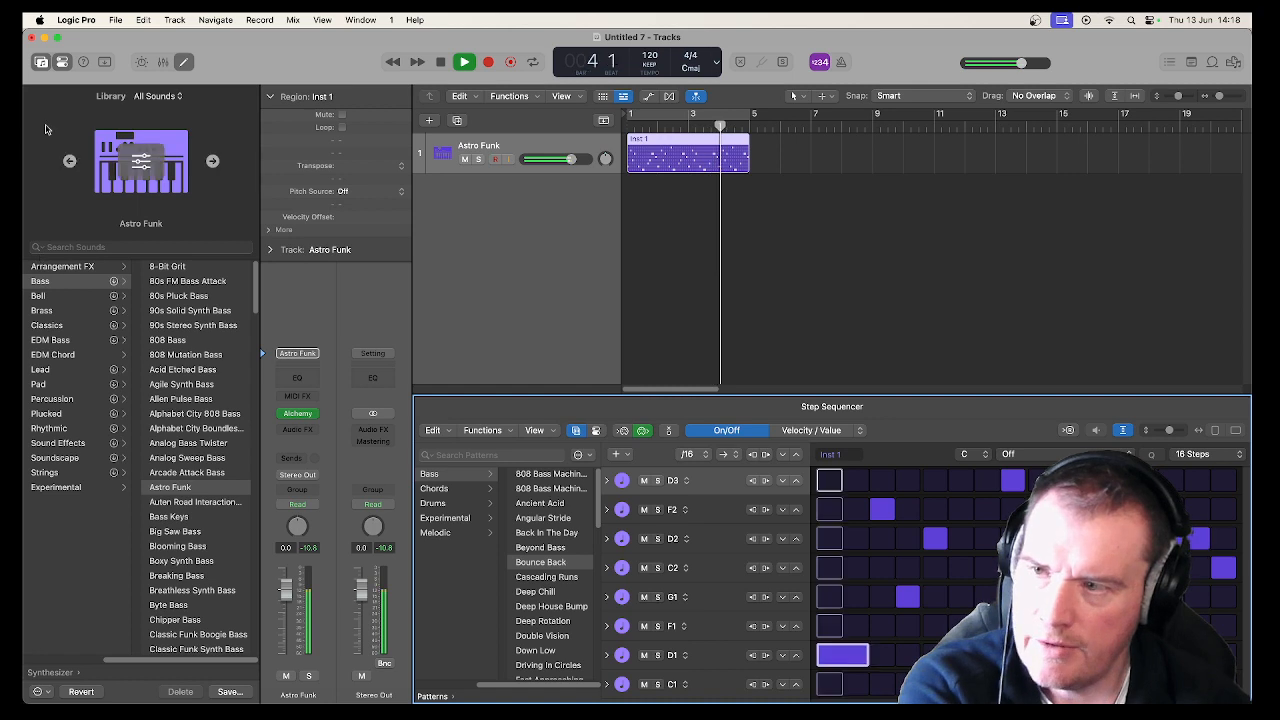
# Expand the Astro Funk track's parameters, set Transpose to +12, and preview the Bounce Back pattern an octave higher.
pyautogui.click(295, 250)
pyautogui.press('space')
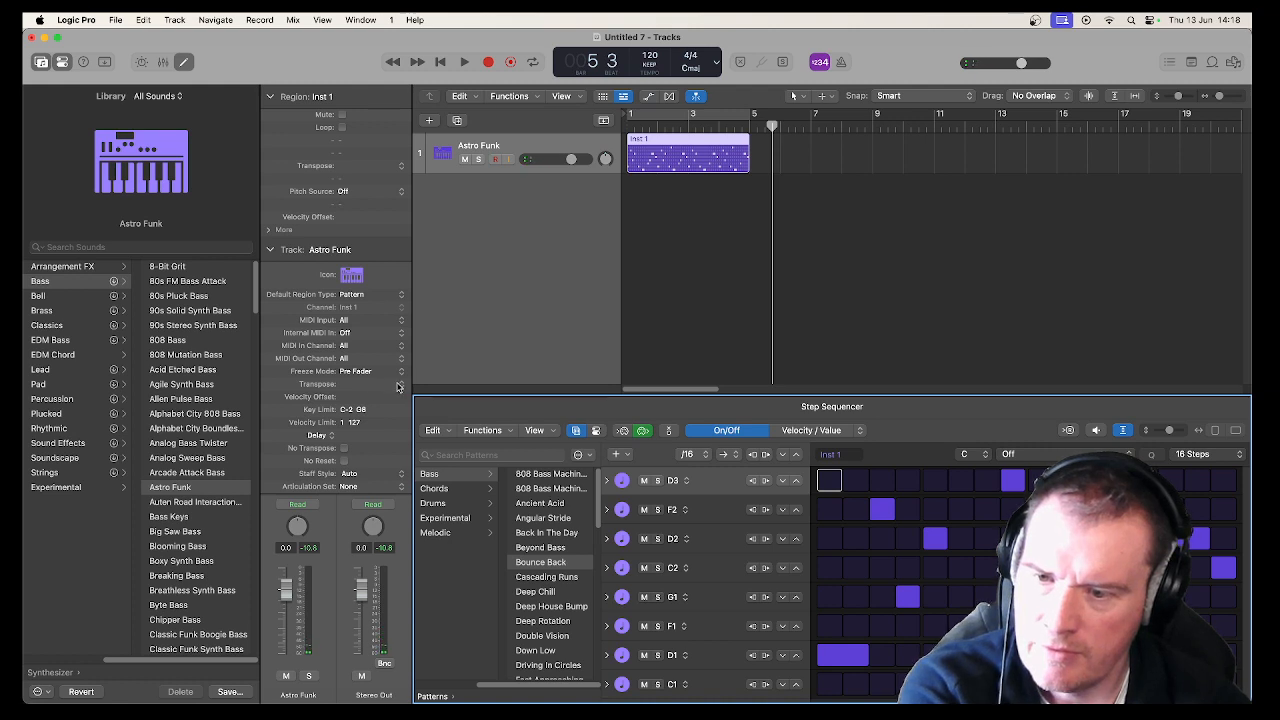
pyautogui.click(400, 384)
pyautogui.click(396, 373)
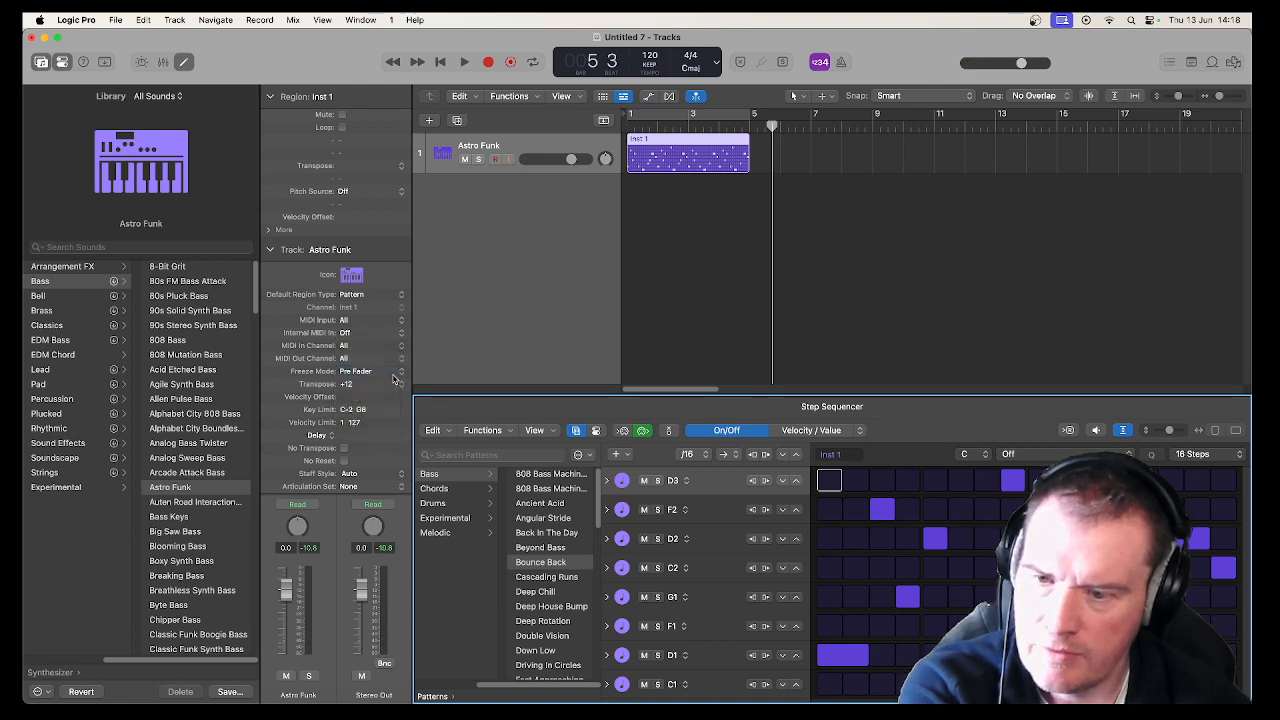
pyautogui.press('space')
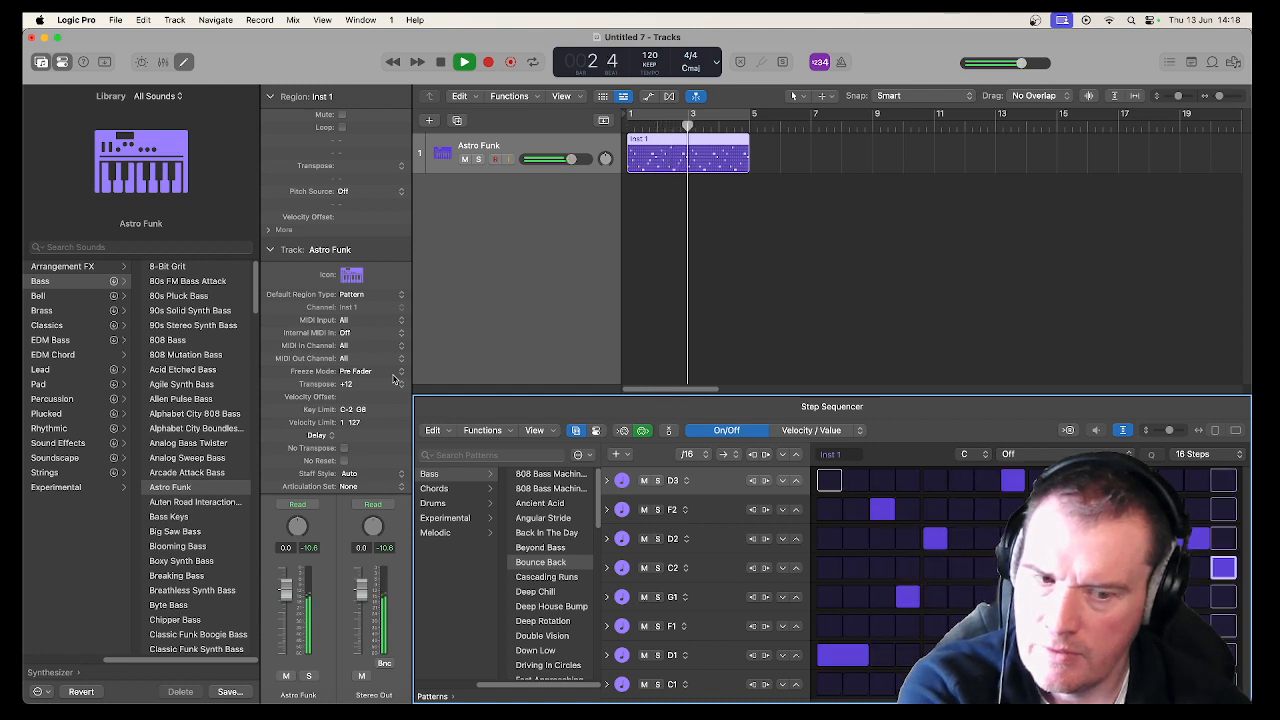
pyautogui.press('space')
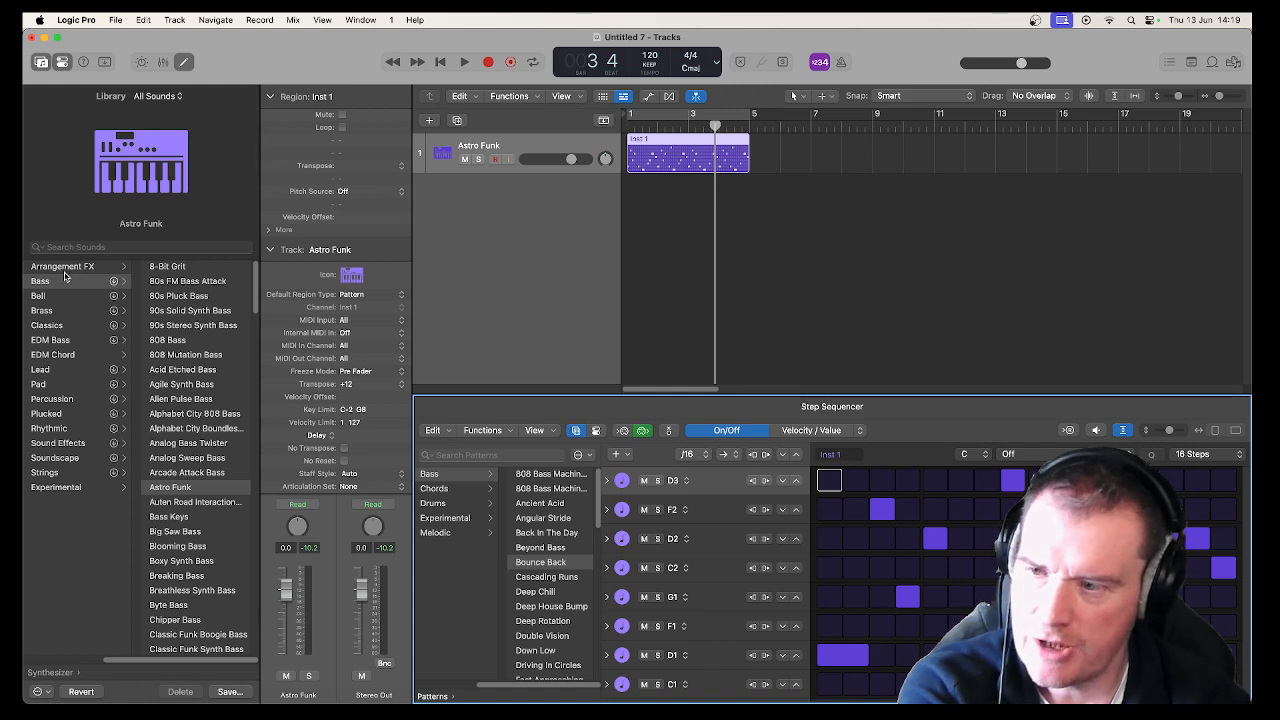
# Hide the Library and show it again.
pyautogui.click(39, 62)
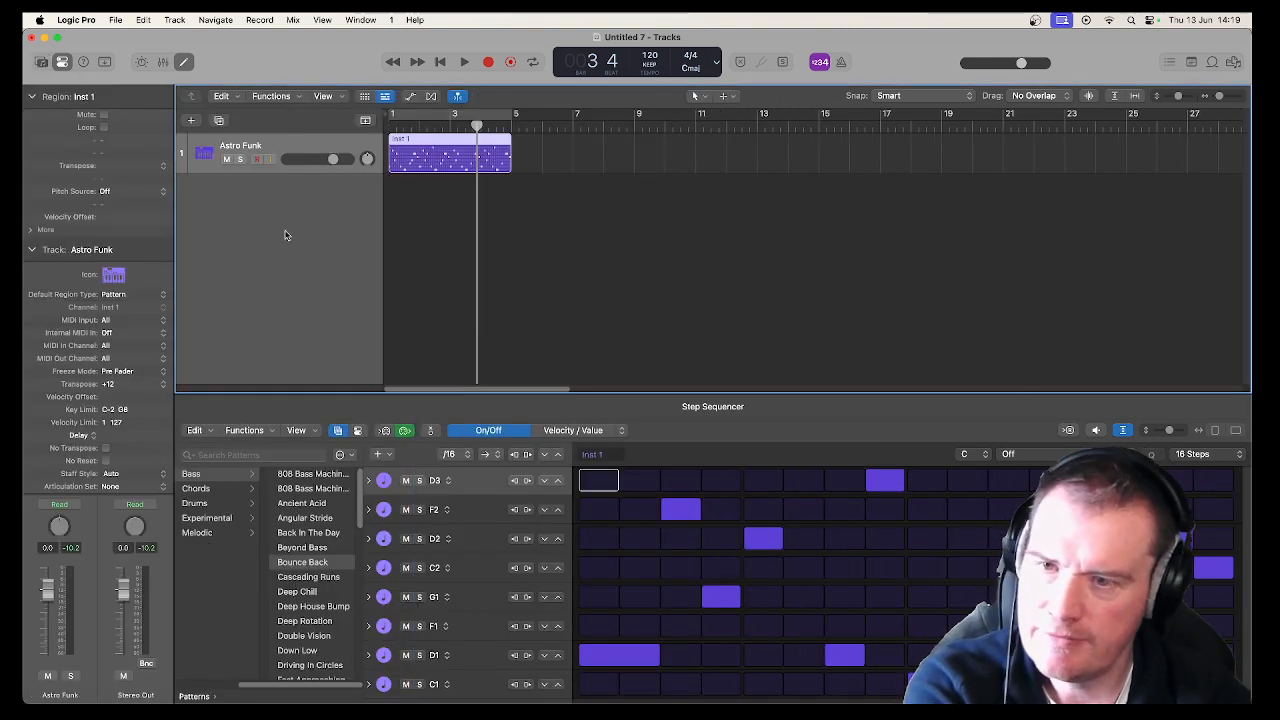
pyautogui.click(41, 62)
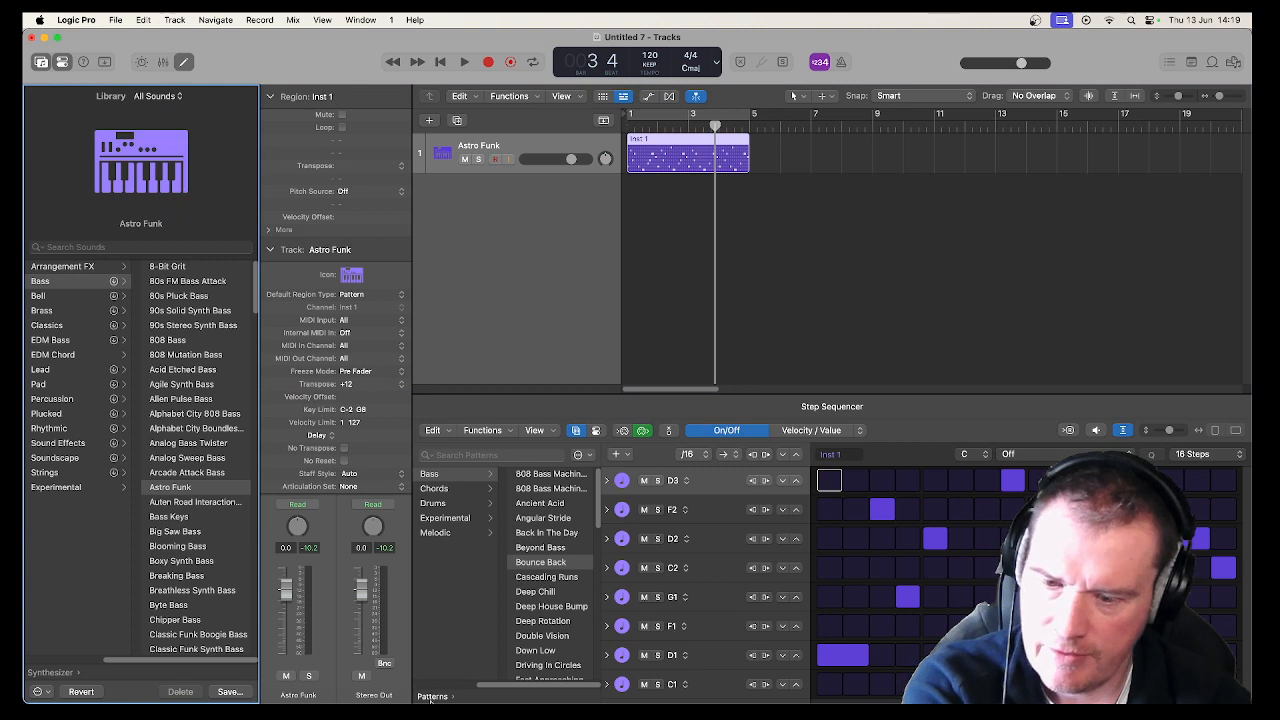
# Browse the Chords patterns in the Step Sequencer, and load and preview the Full On Chord Mel... pattern.
pyautogui.click(432, 696)
pyautogui.click(527, 490)
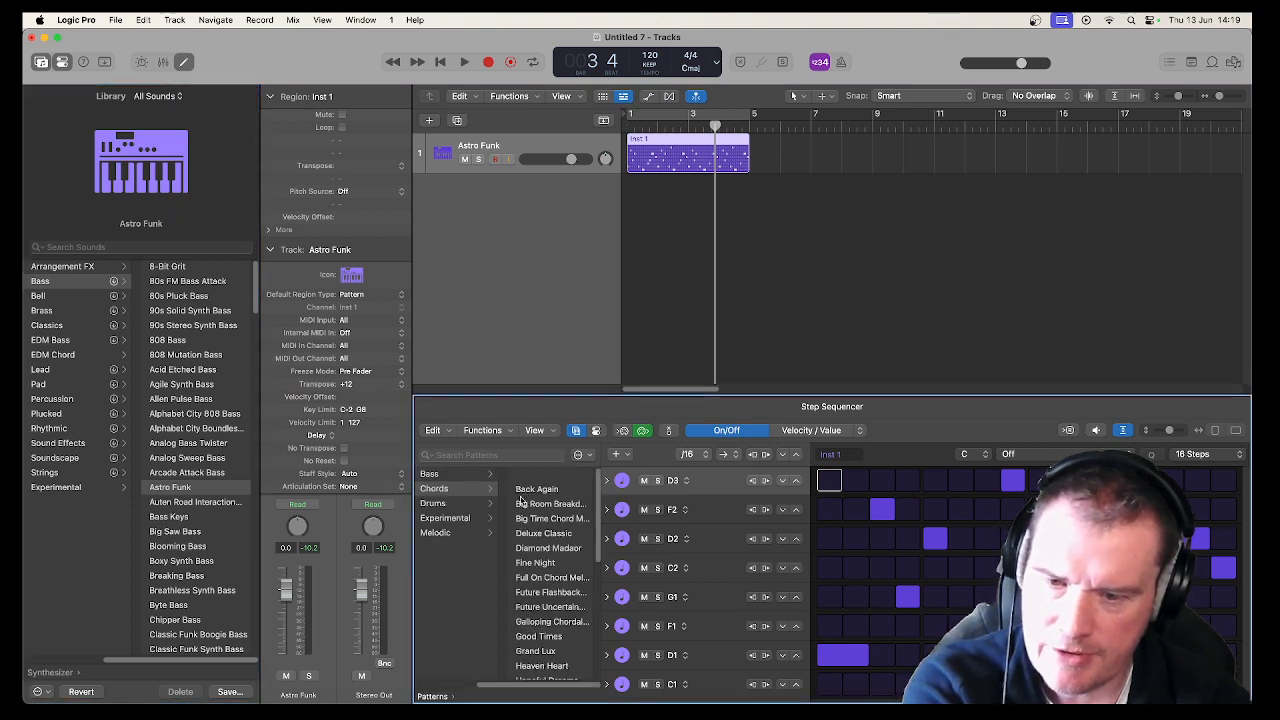
pyautogui.scroll(-1, 532, 565)
pyautogui.click(532, 563)
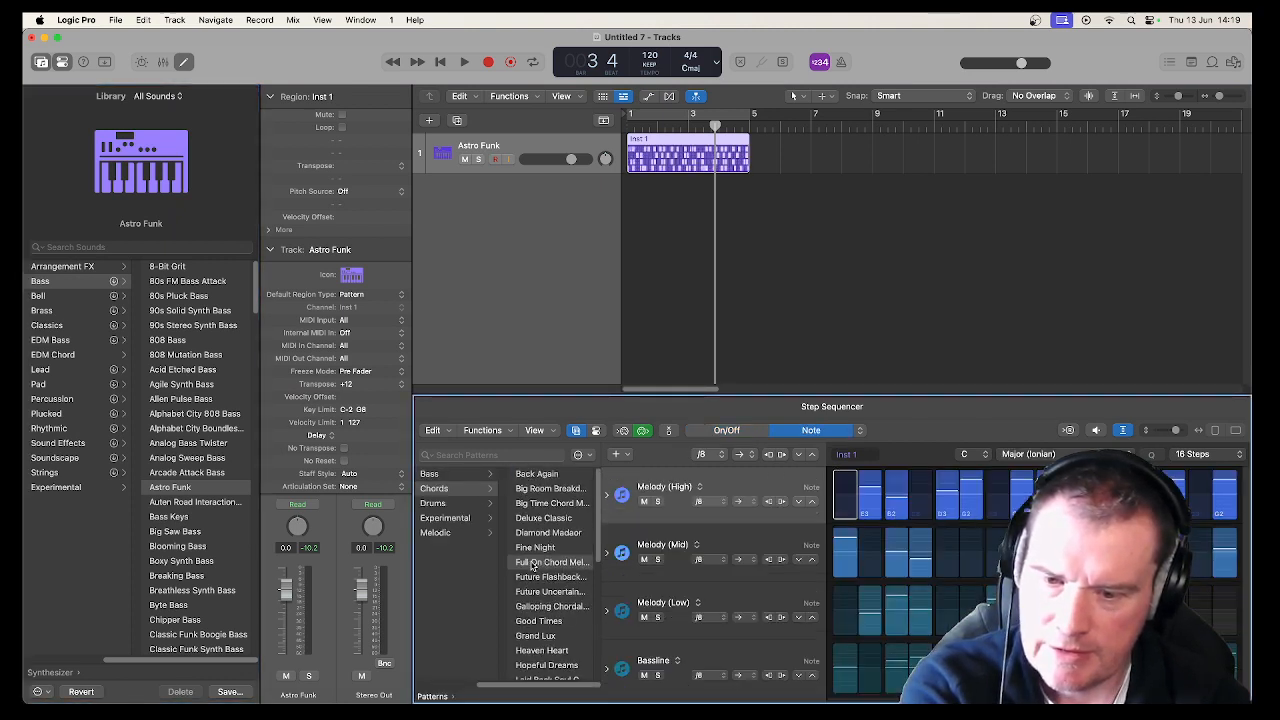
pyautogui.press('space')
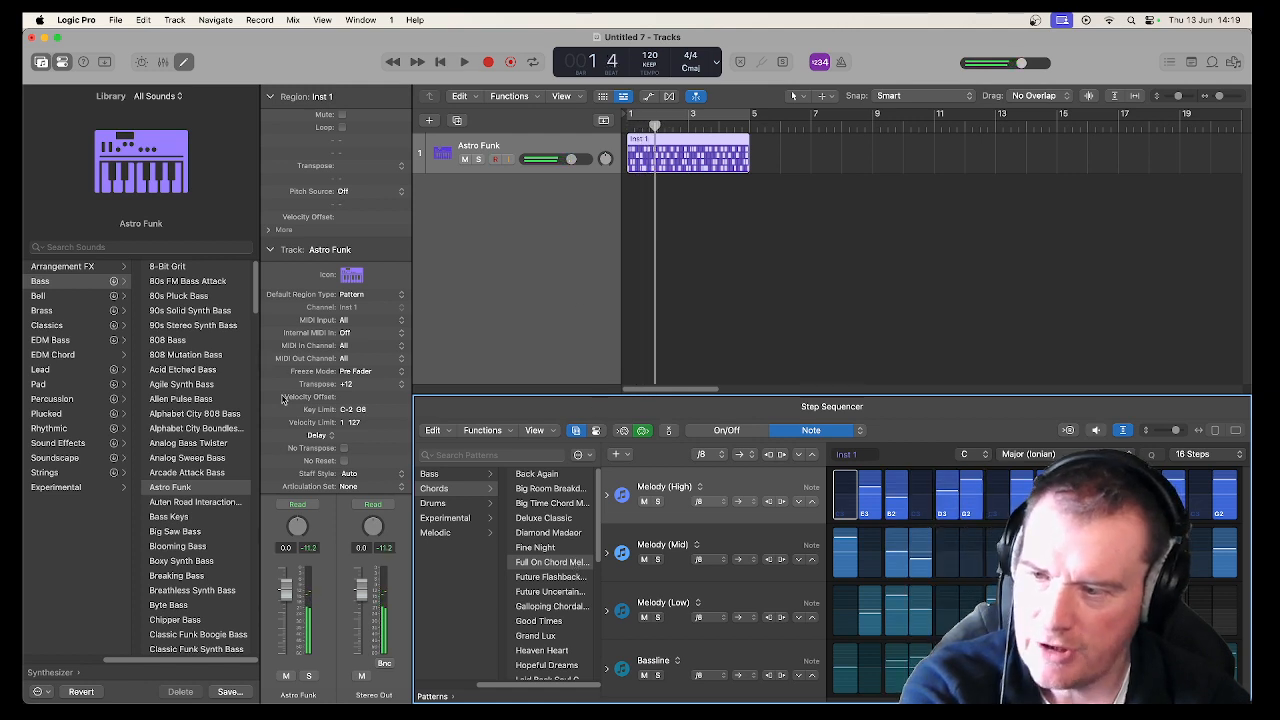
# Load the Analog Waves sound from the Library's Pad category and preview the chord pattern with it.
pyautogui.click(72, 388)
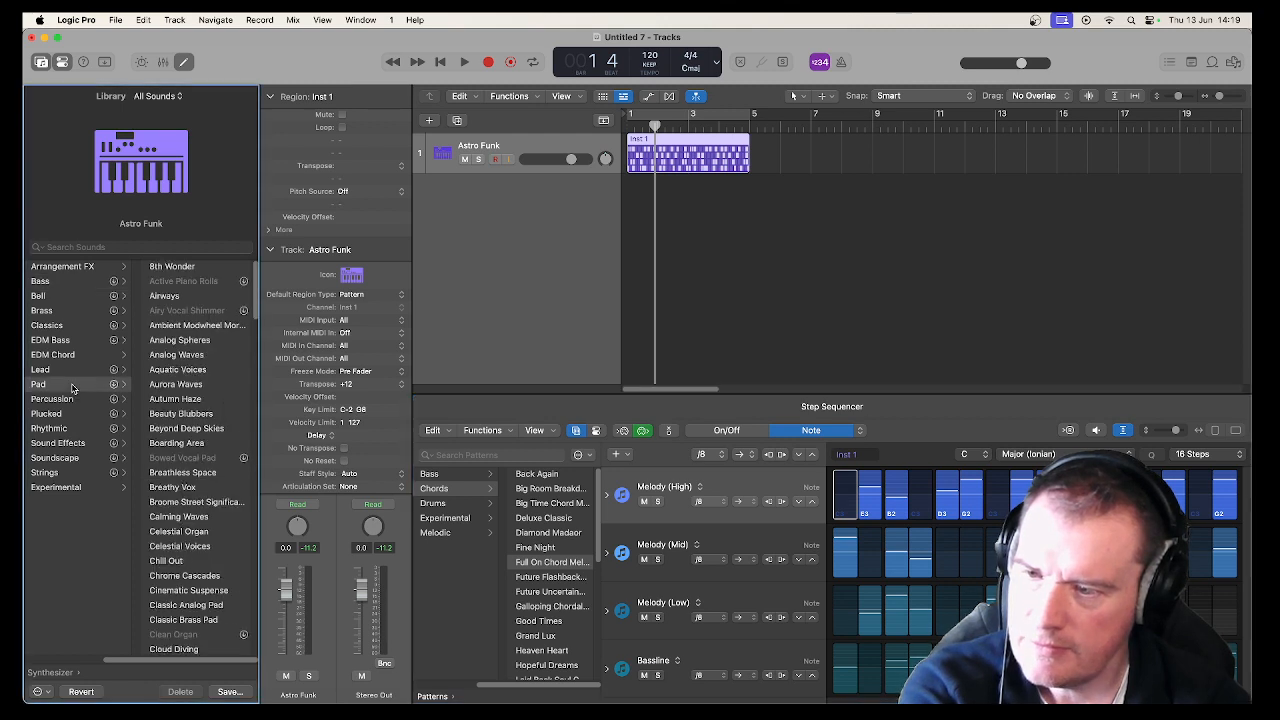
pyautogui.click(188, 358)
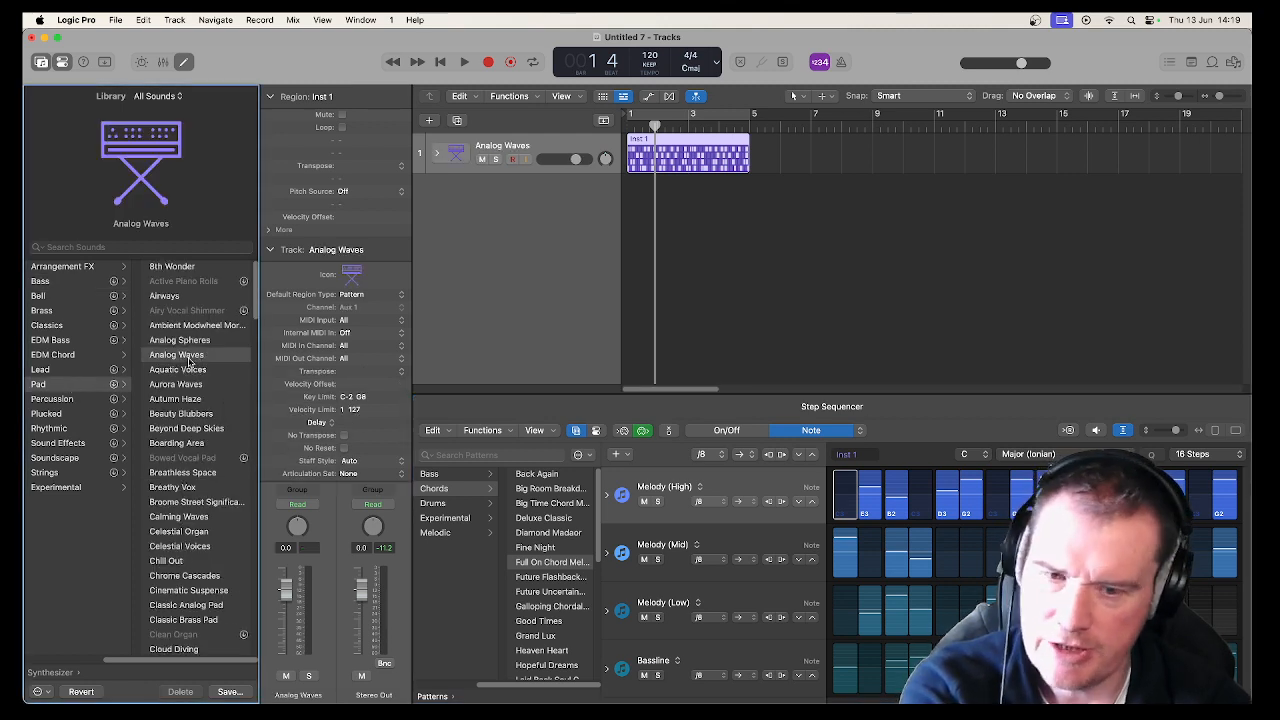
pyautogui.press('space')
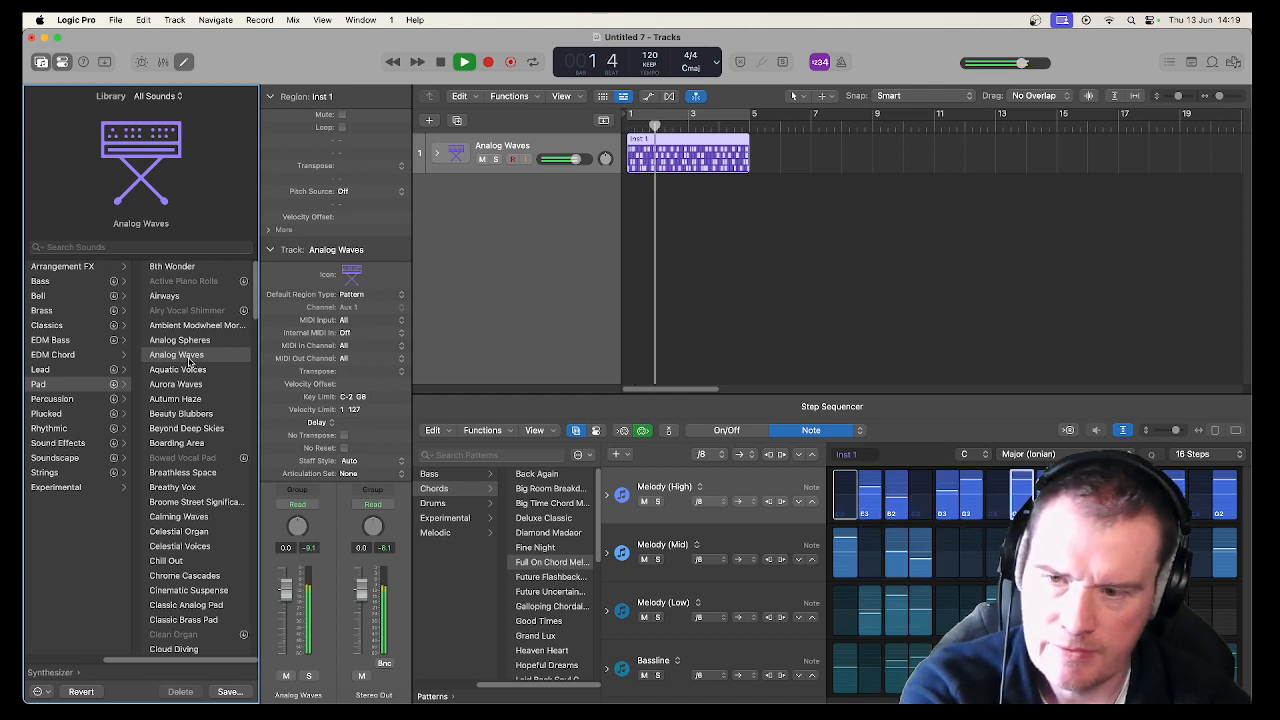
pyautogui.press('space')
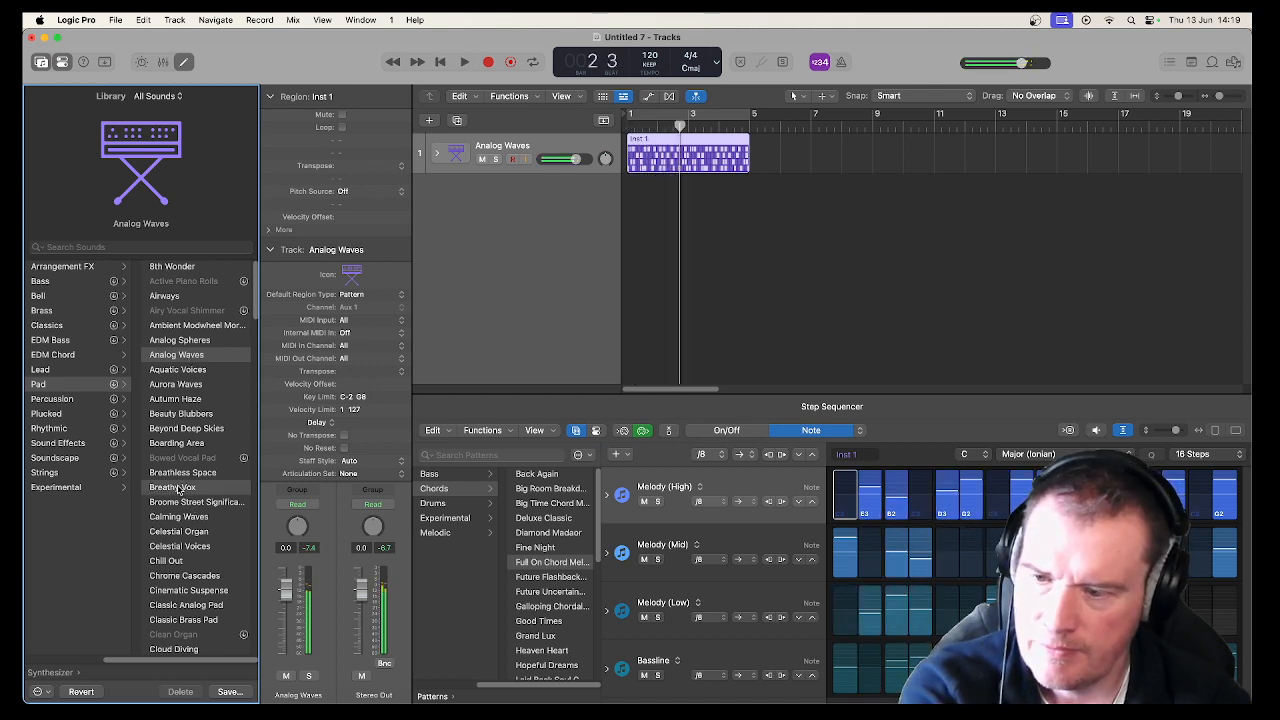
# Audition the chord pattern with the Breathy Vox and Celestial Organ pads, and load and preview Chrome Cascades.
pyautogui.click(178, 488)
pyautogui.press('space')
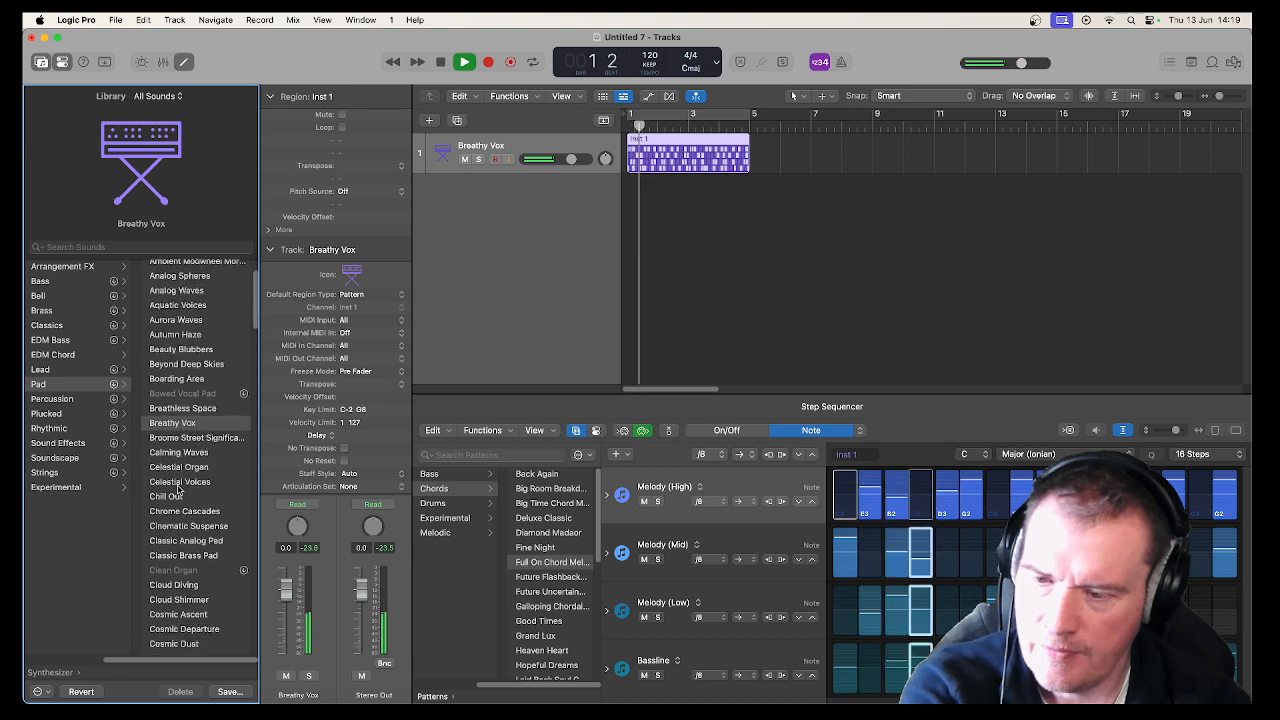
pyautogui.scroll(-3, 176, 470)
pyautogui.click(176, 467)
pyautogui.press('space')
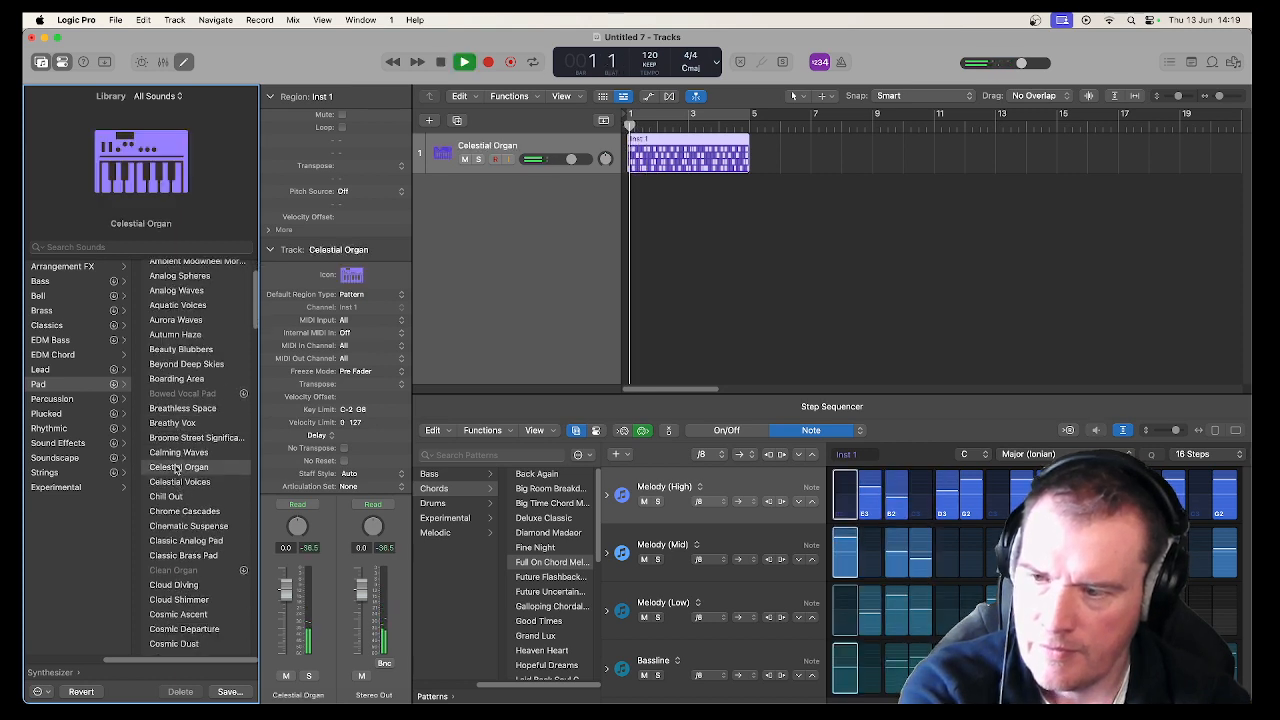
pyautogui.click(175, 511)
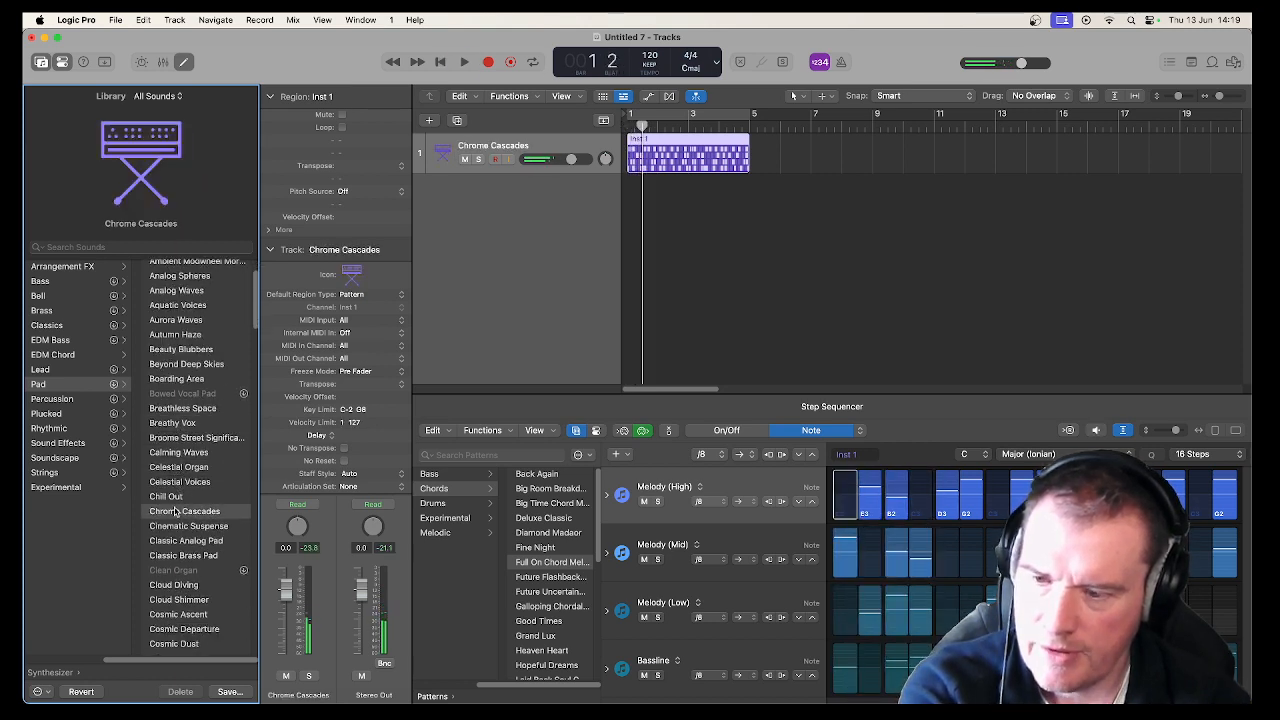
pyautogui.press('space')
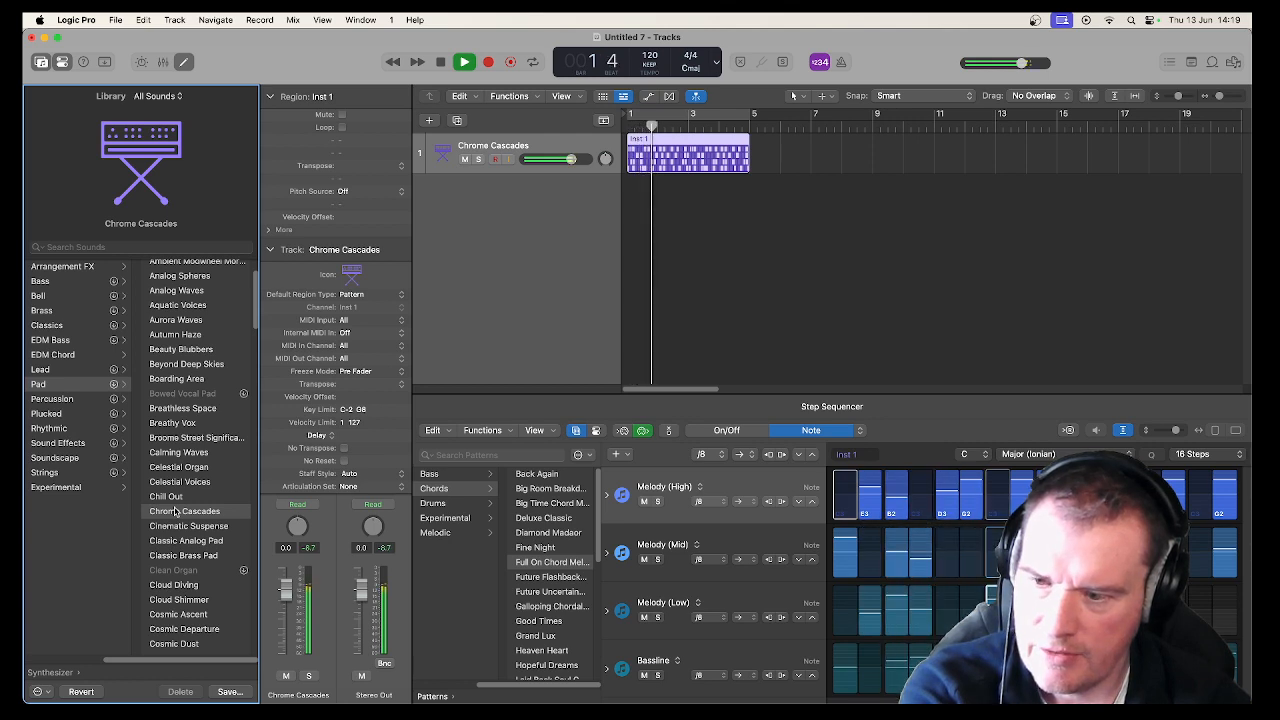
# Stop the Chrome Cascades preview, and load and preview the Chill Out pad with the chord pattern.
pyautogui.press('space')
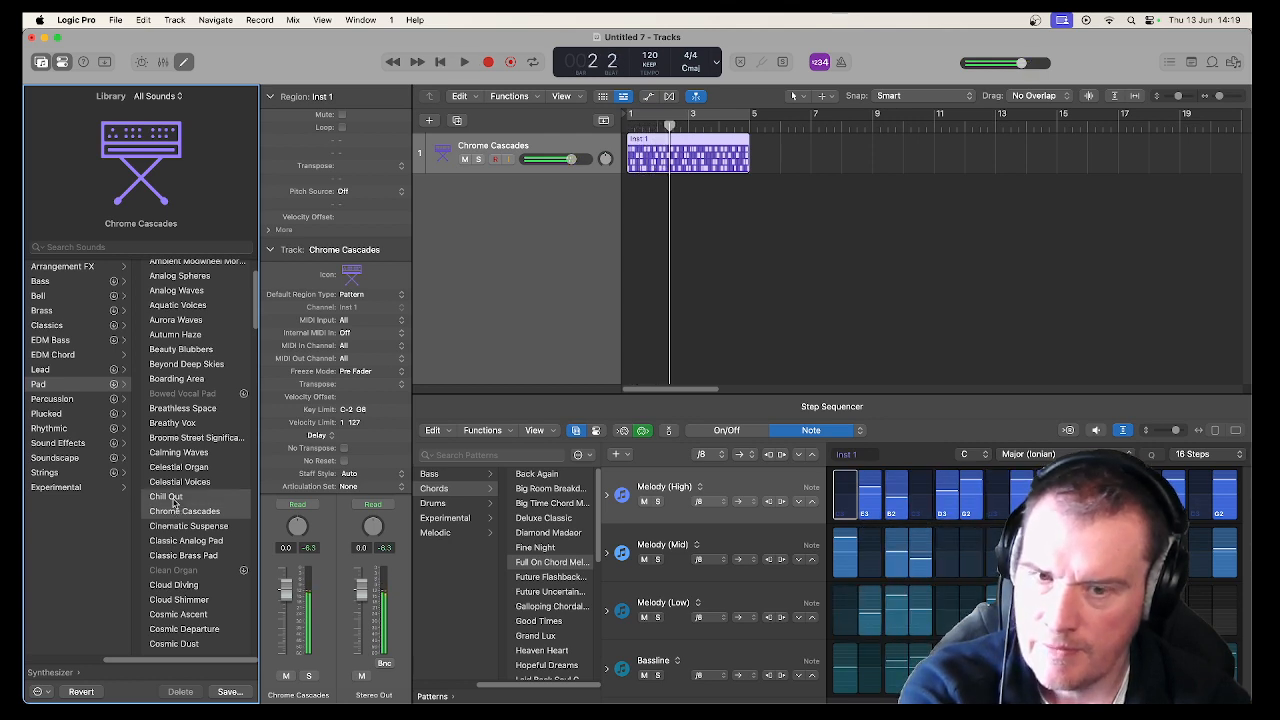
pyautogui.click(173, 499)
pyautogui.press('space')
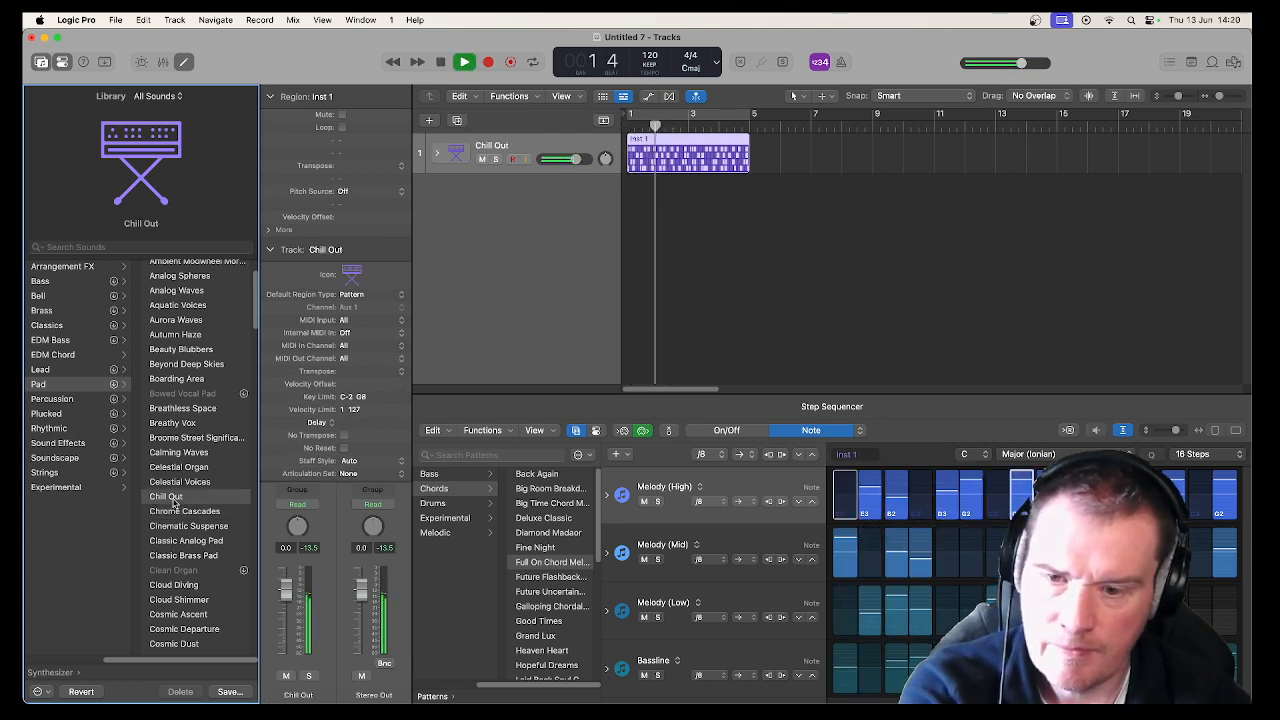
pyautogui.press('space')
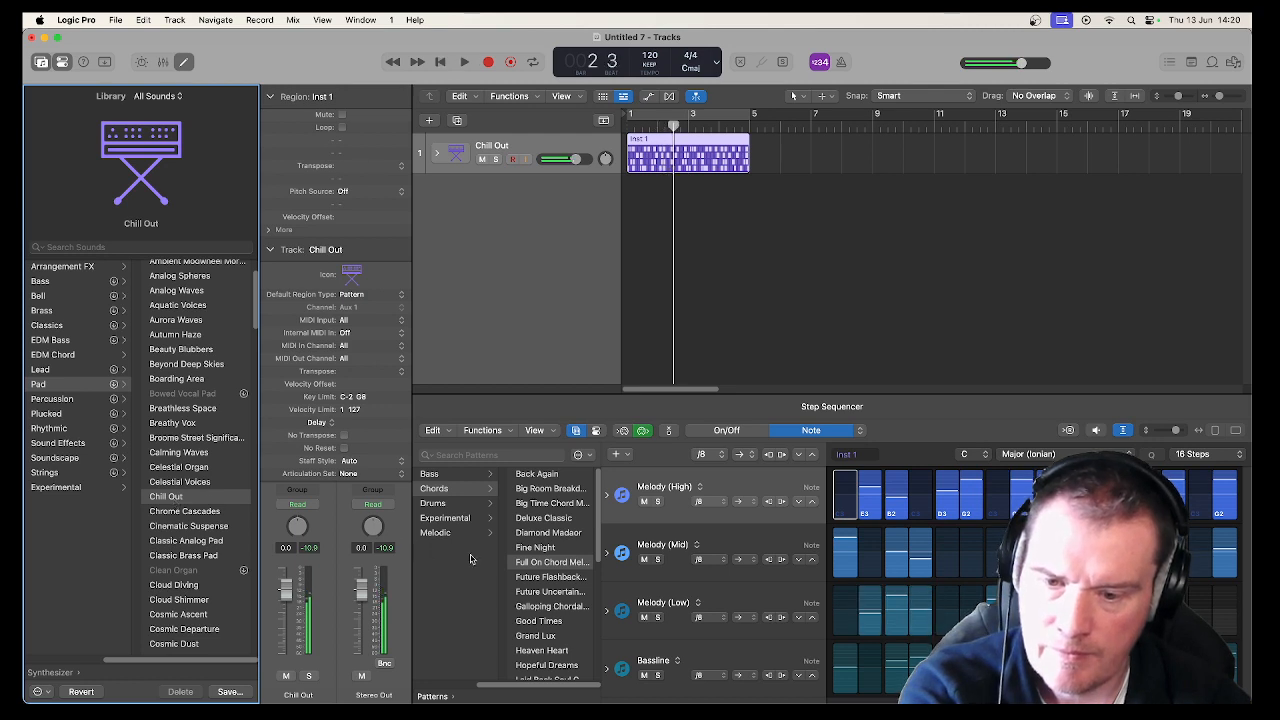
# Load the Future Flashback... chord pattern and preview it twice with the Chill Out pad.
pyautogui.click(565, 583)
pyautogui.press('space')
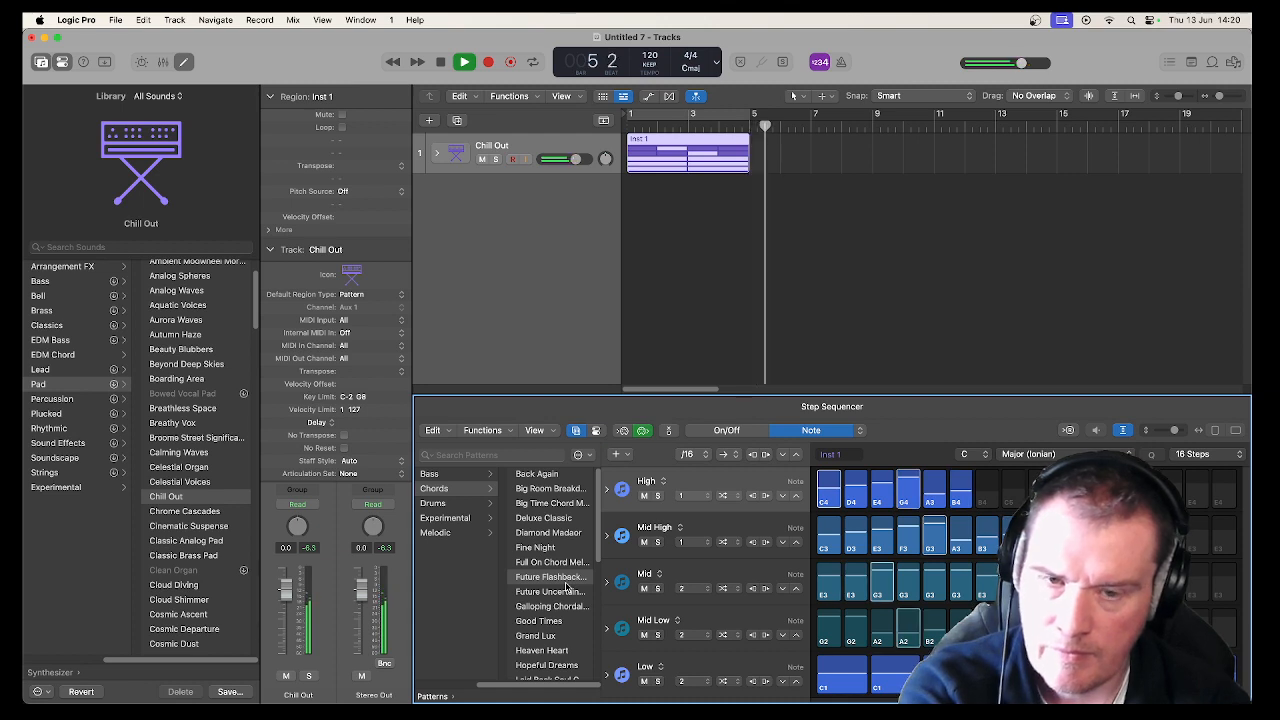
pyautogui.press('space')
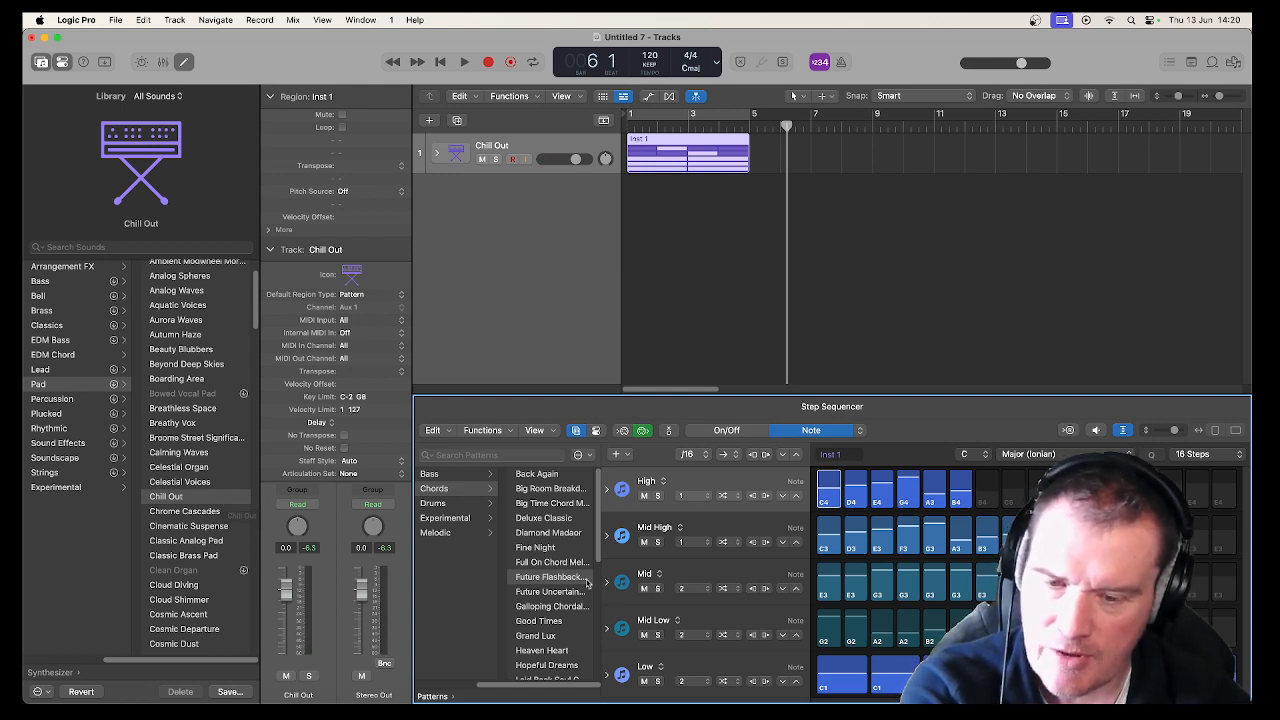
pyautogui.press('space')
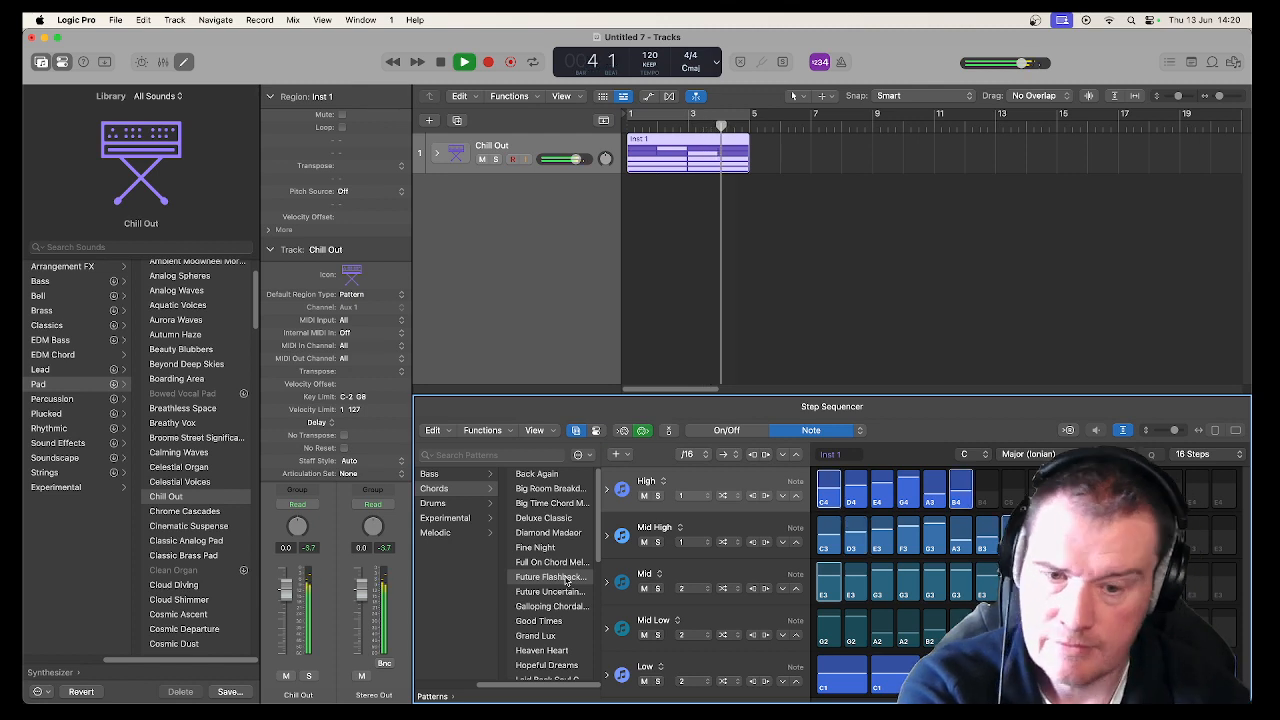
pyautogui.press('space')
# Load and preview the Big Time Chord M..., first Laid Back Soul C... and Morning Sun chord patterns.
pyautogui.click(546, 504)
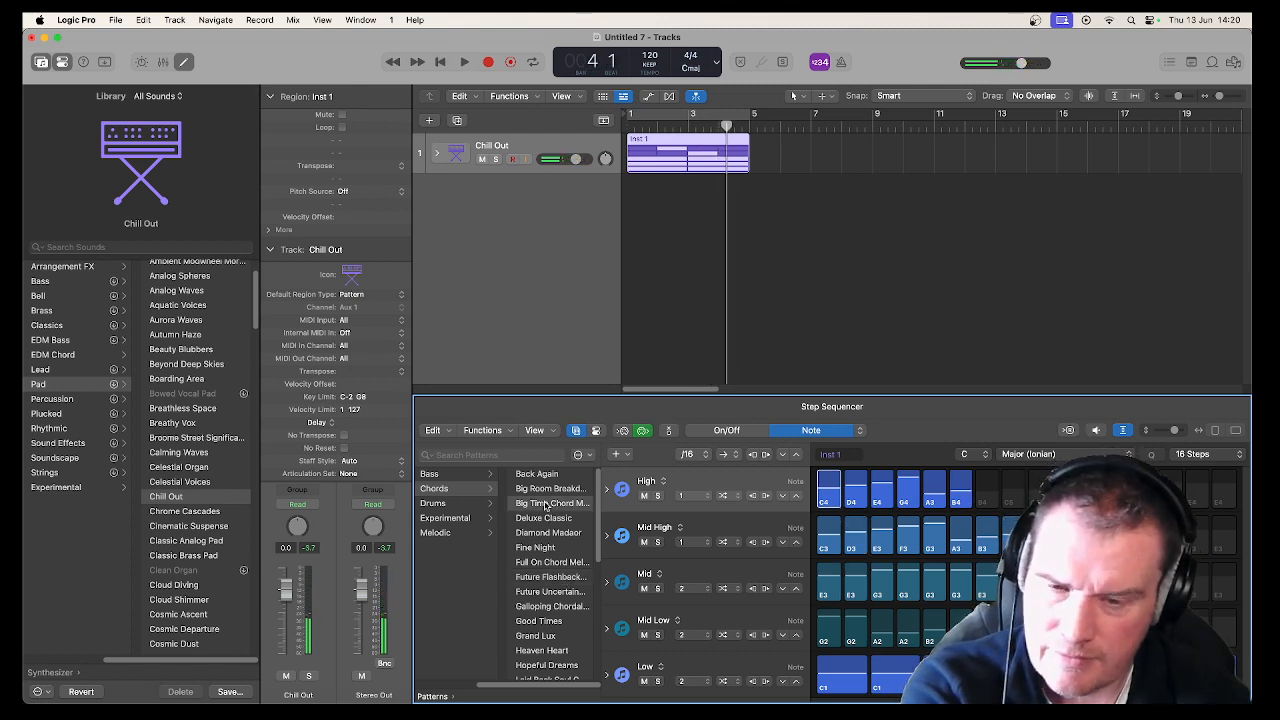
pyautogui.press('space')
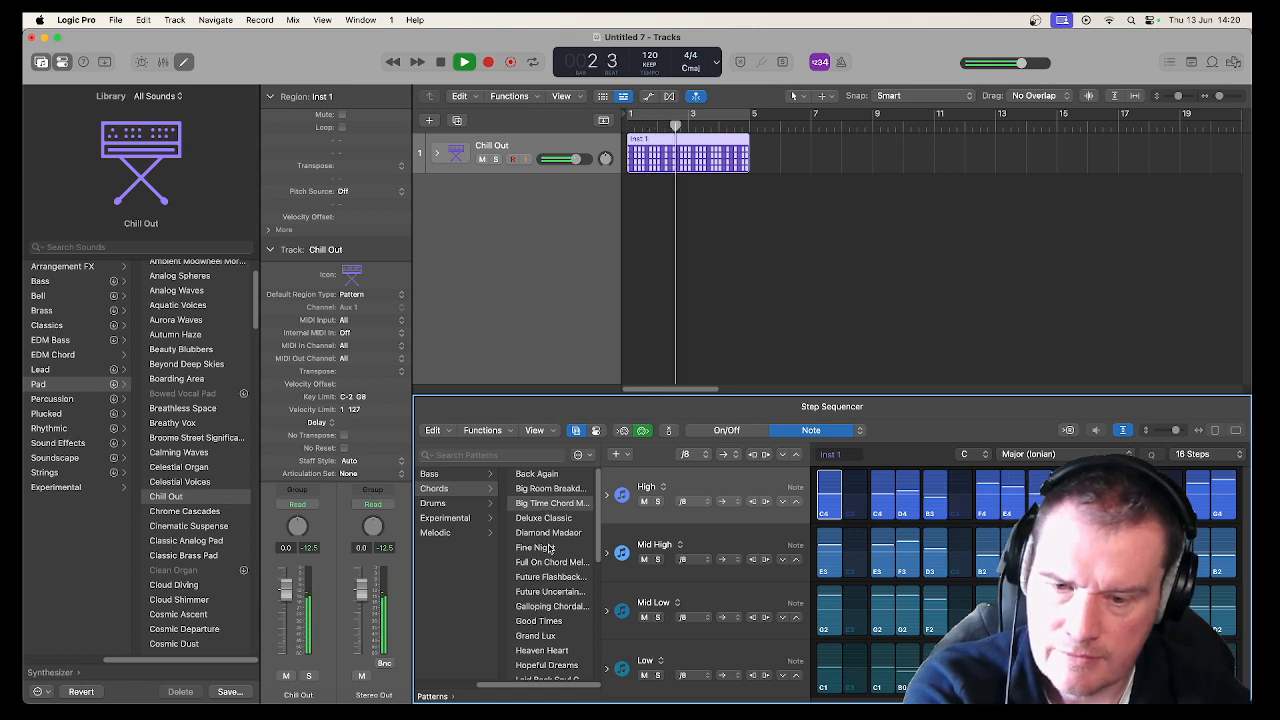
pyautogui.scroll(-3, 547, 565)
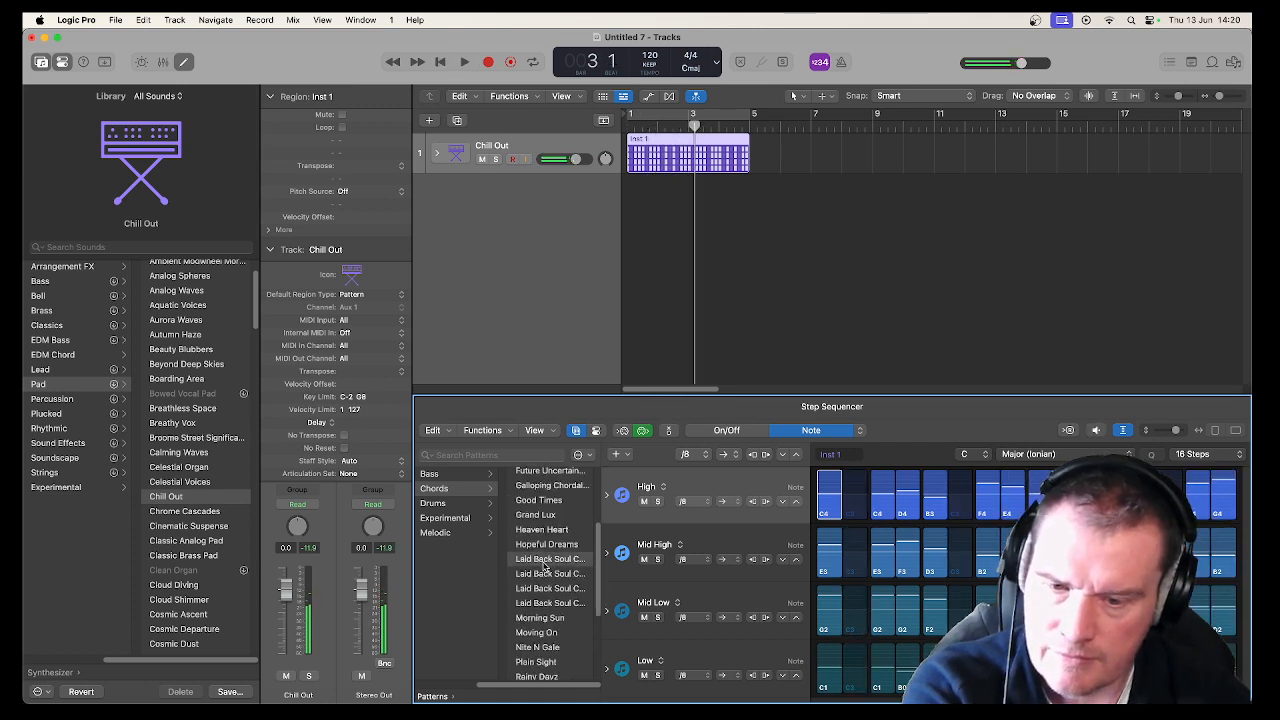
pyautogui.click(544, 566)
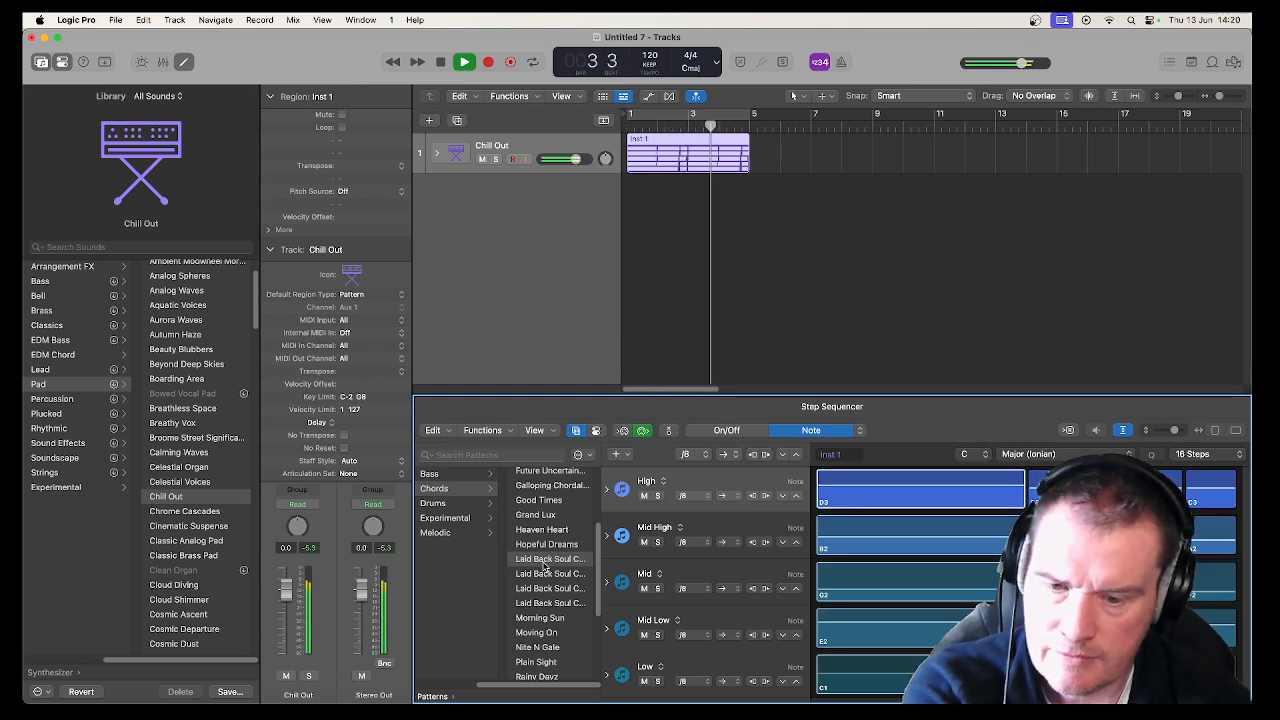
pyautogui.click(539, 619)
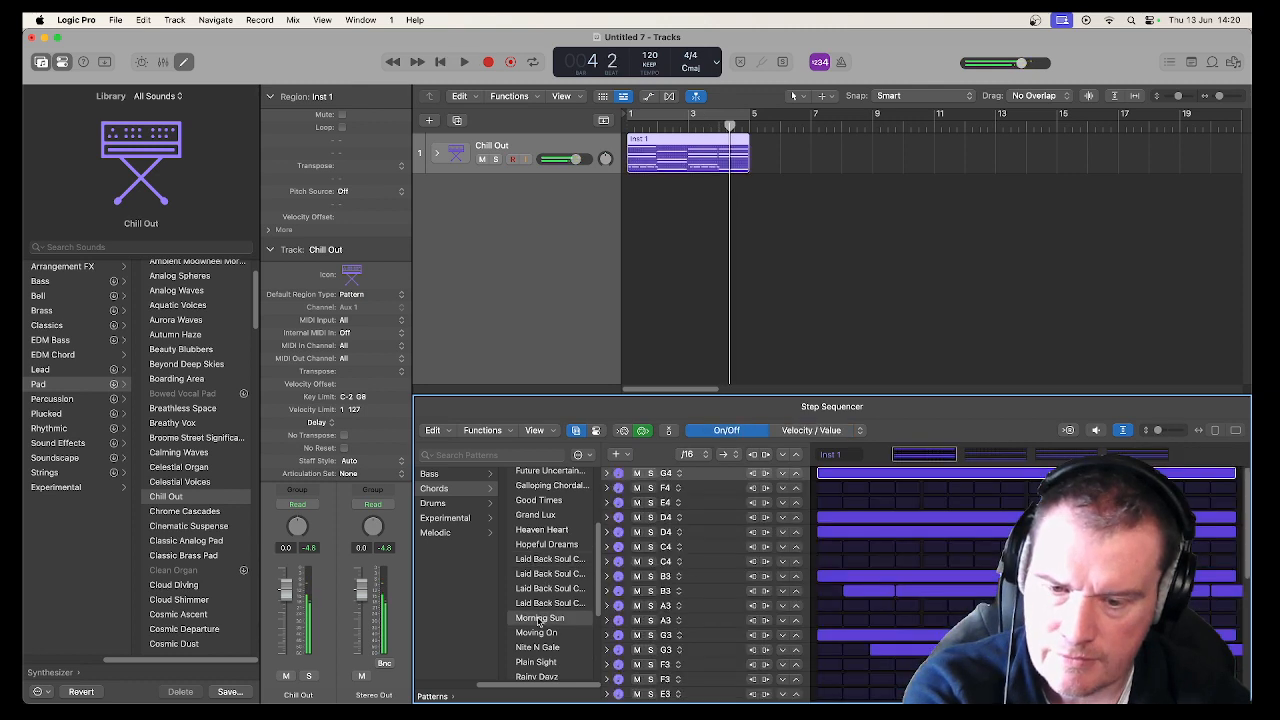
pyautogui.press('space')
# Audition the Morning Sun pattern with the Cinematic Suspense and Cloud Shimmer pads.
pyautogui.click(184, 527)
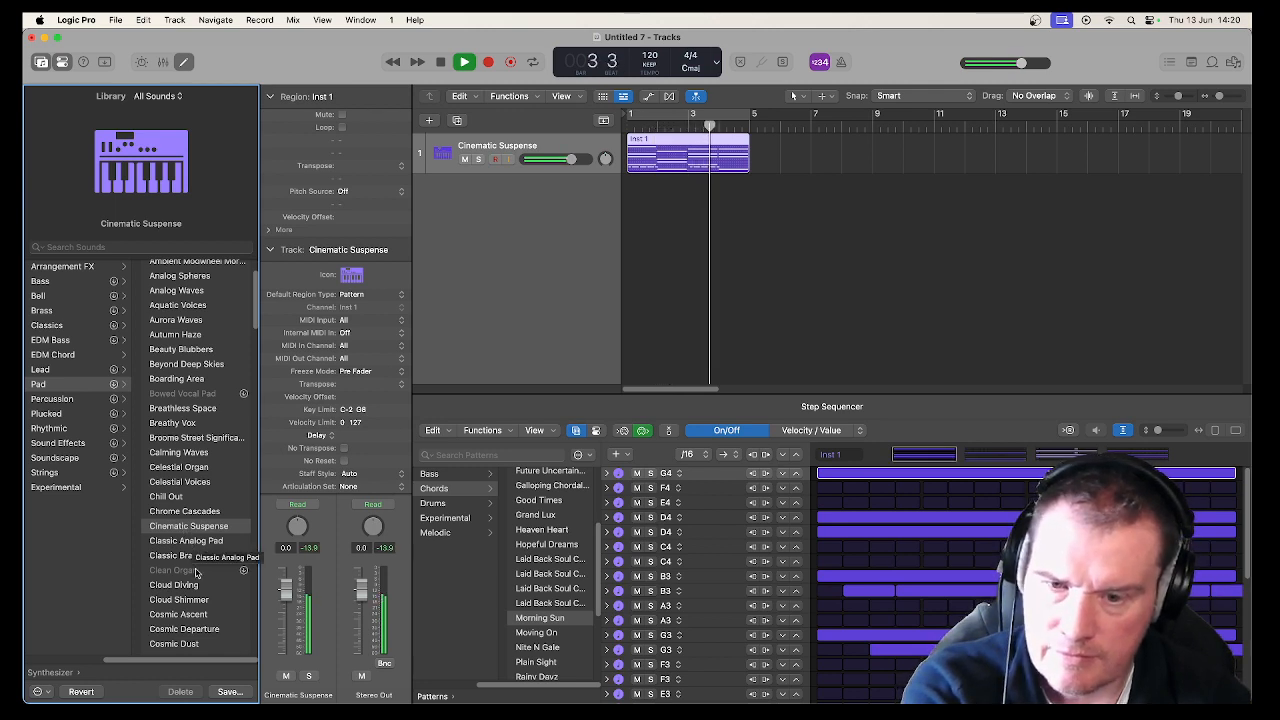
pyautogui.press('space')
pyautogui.click(185, 600)
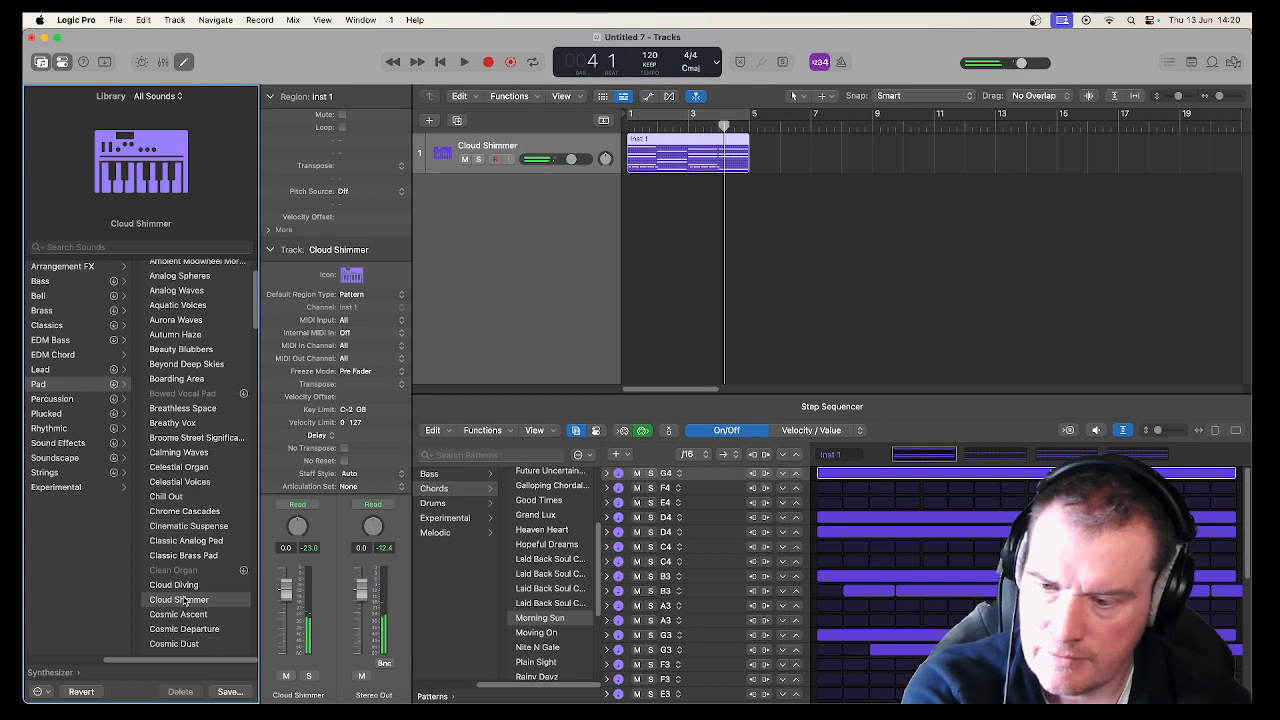
pyautogui.press('space')
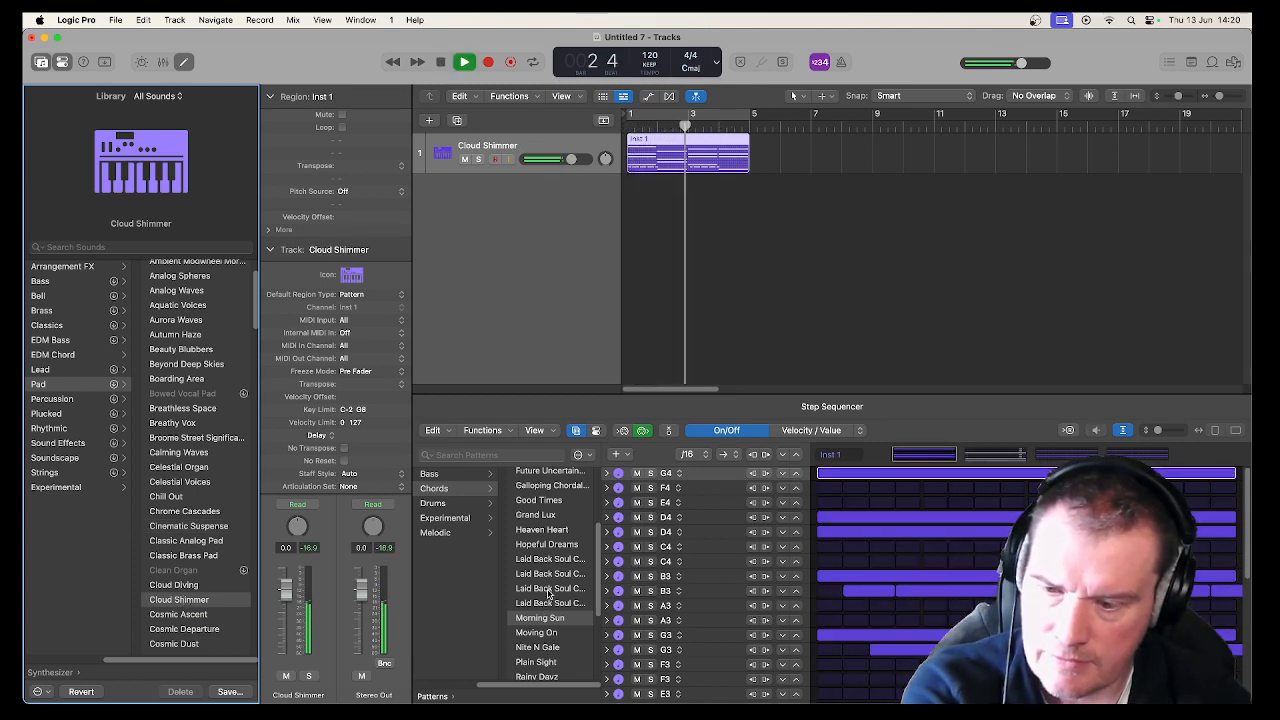
# Load and preview the second Laid Back Soul C... chord pattern and the Nite N Gale pattern with Cloud Shimmer.
pyautogui.click(551, 588)
pyautogui.press('space')
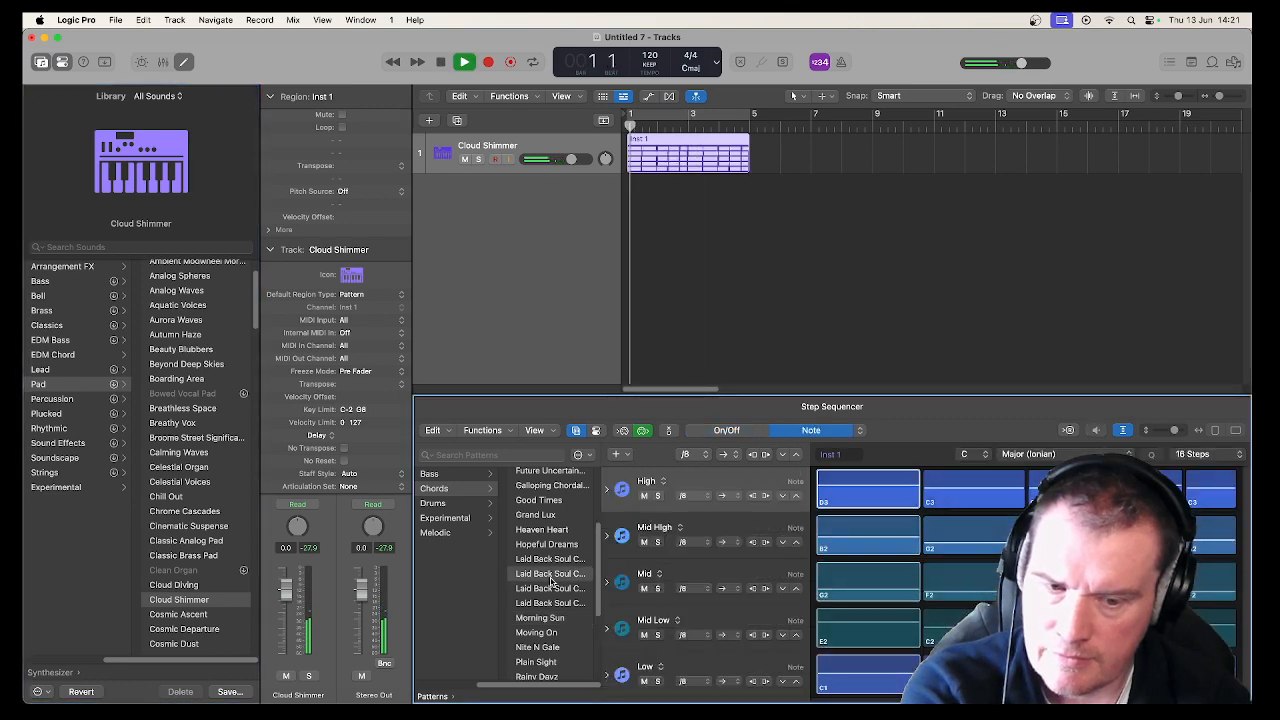
pyautogui.click(545, 646)
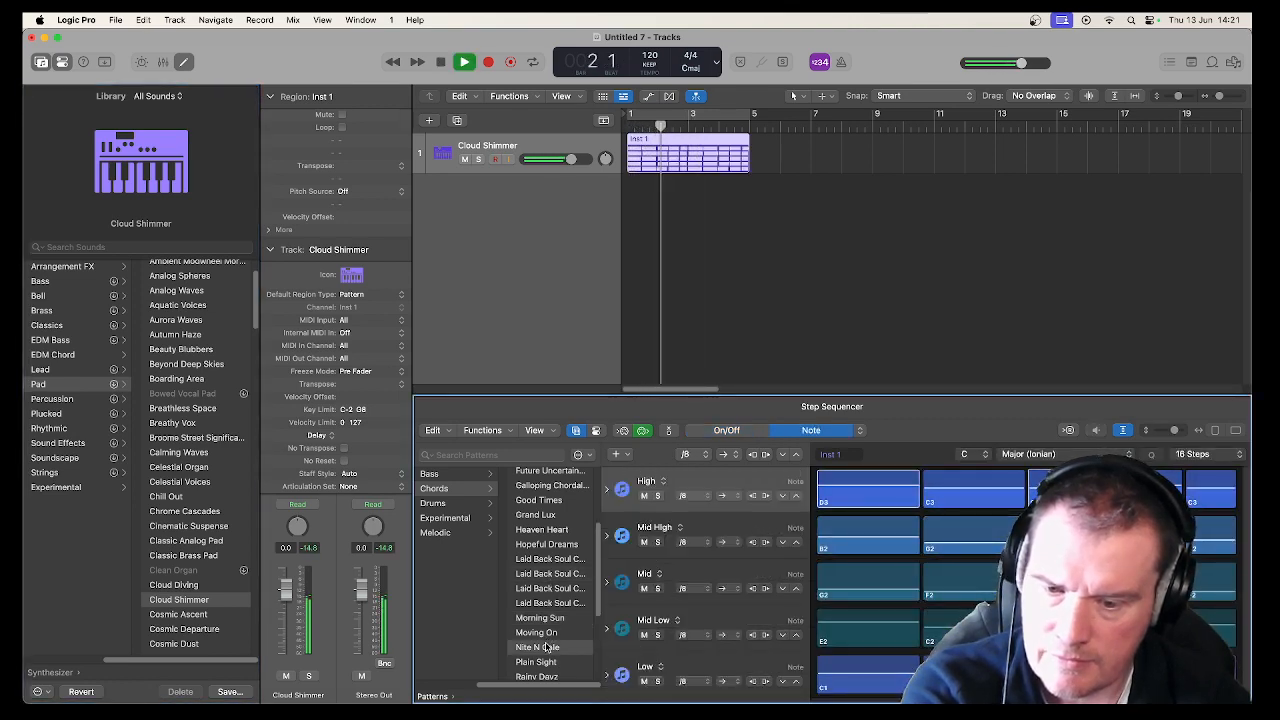
pyautogui.press('space')
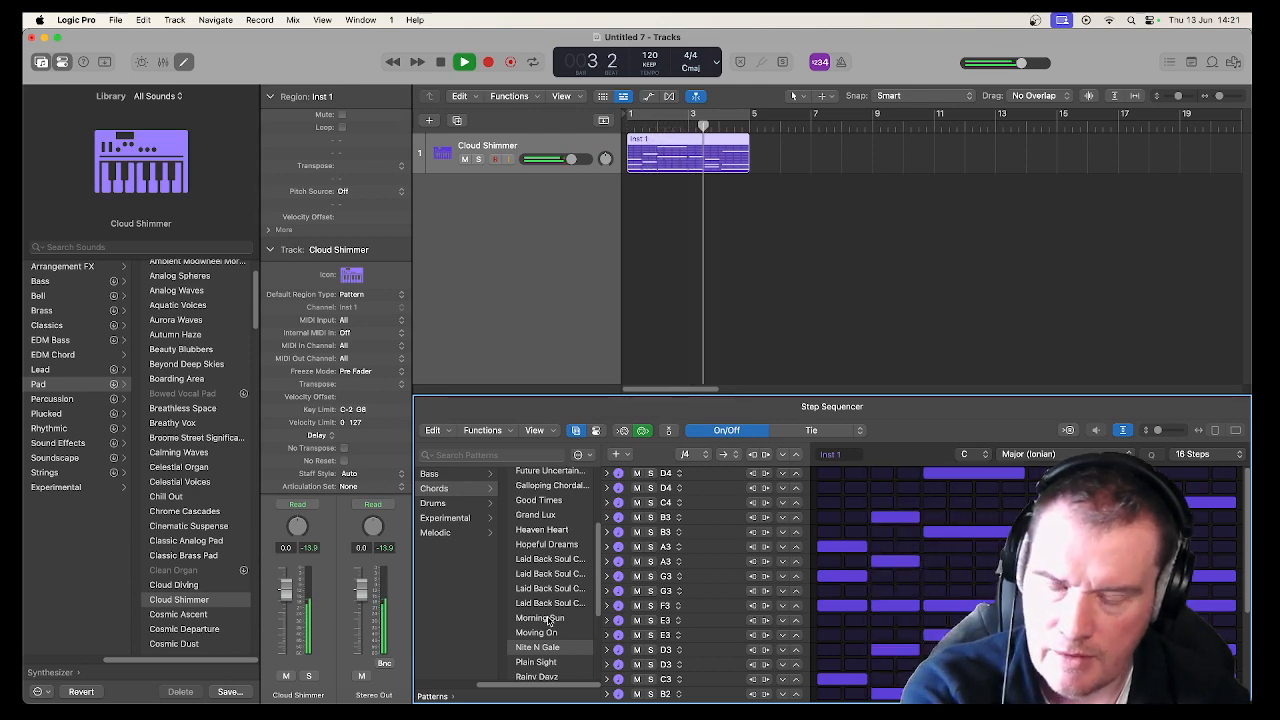
# Audition the Nite N Gale pattern with the Crimson Horizon Synth Pad, Crystal Rain and Crystal Wave Keys sounds, leaving Crystal Wave Keys loaded.
pyautogui.scroll(-5, 195, 524)
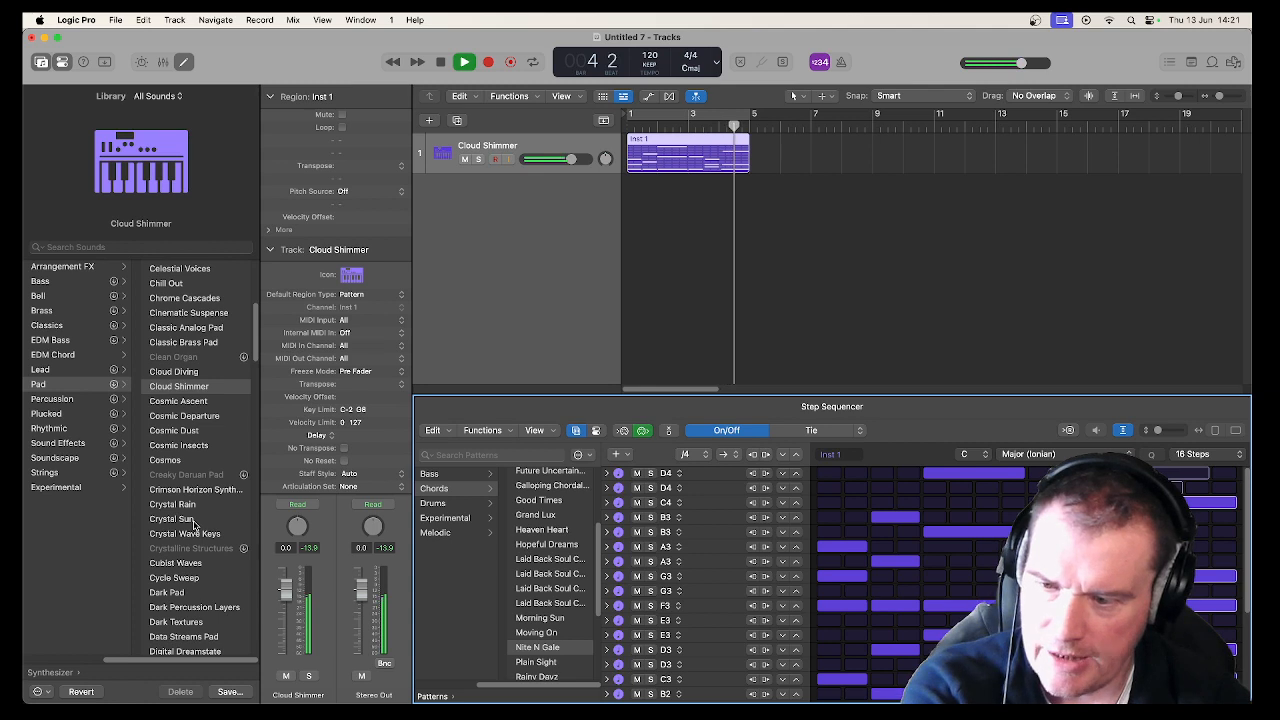
pyautogui.click(187, 490)
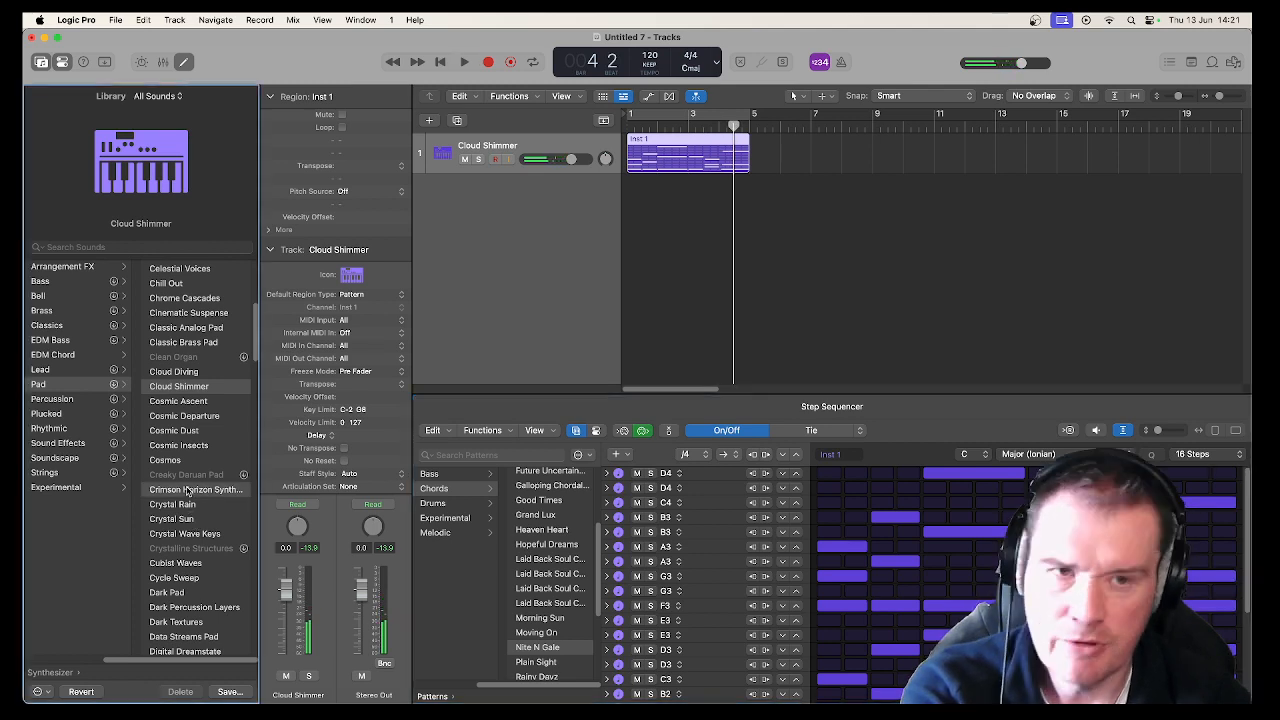
pyautogui.press('space')
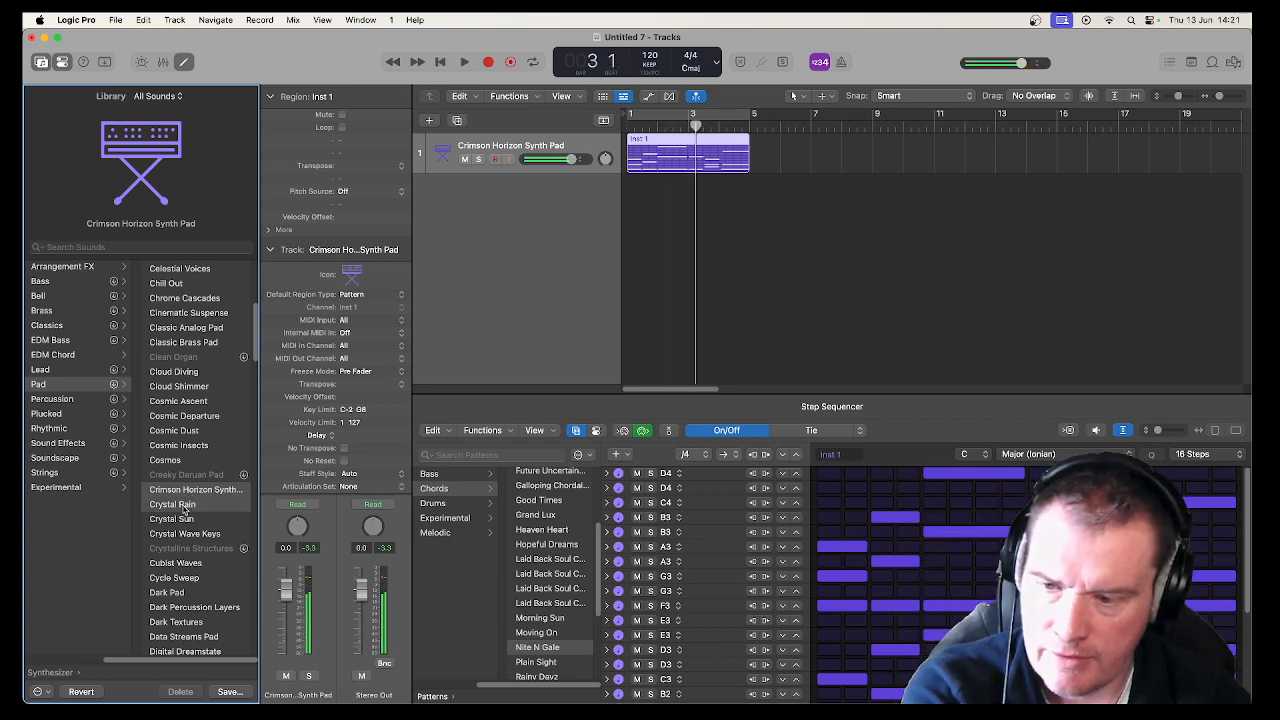
pyautogui.click(183, 506)
pyautogui.press('space')
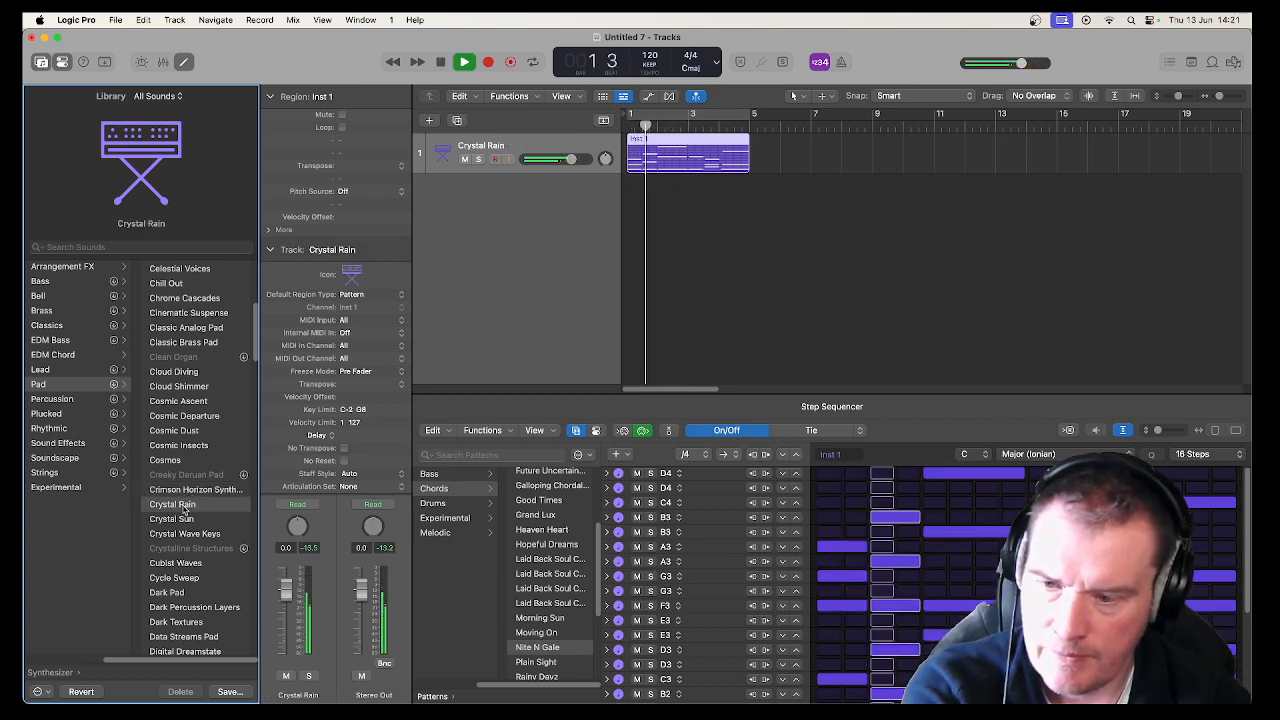
pyautogui.press('space')
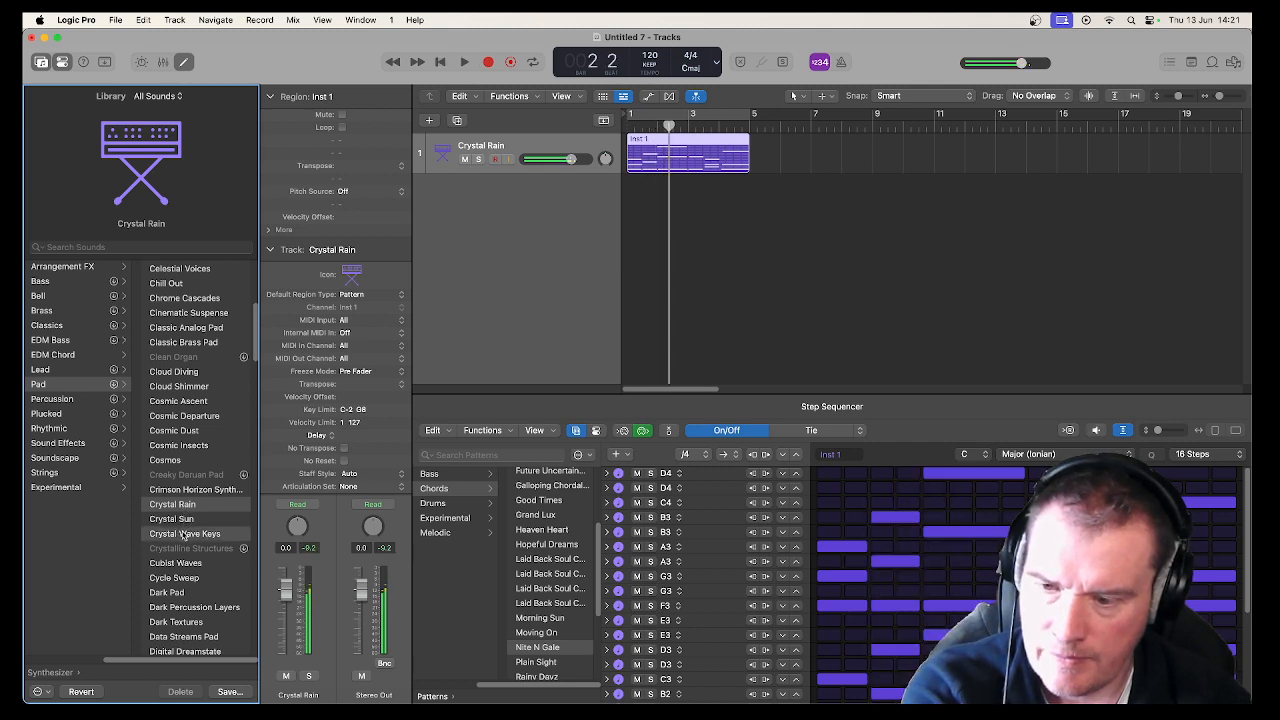
pyautogui.click(183, 534)
pyautogui.press('space')
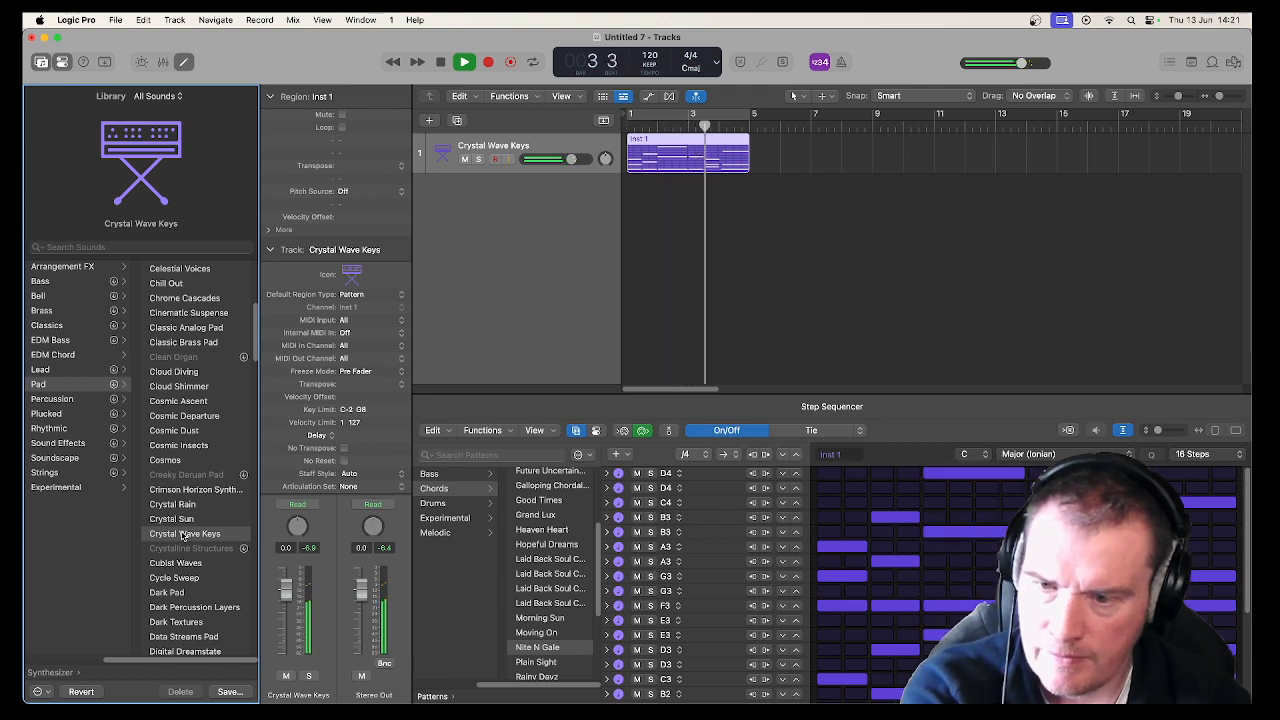
pyautogui.press('space')
# Preview the Nite N Gale pattern with the track transposed +12, and reset the transposition to 0.
pyautogui.click(403, 386)
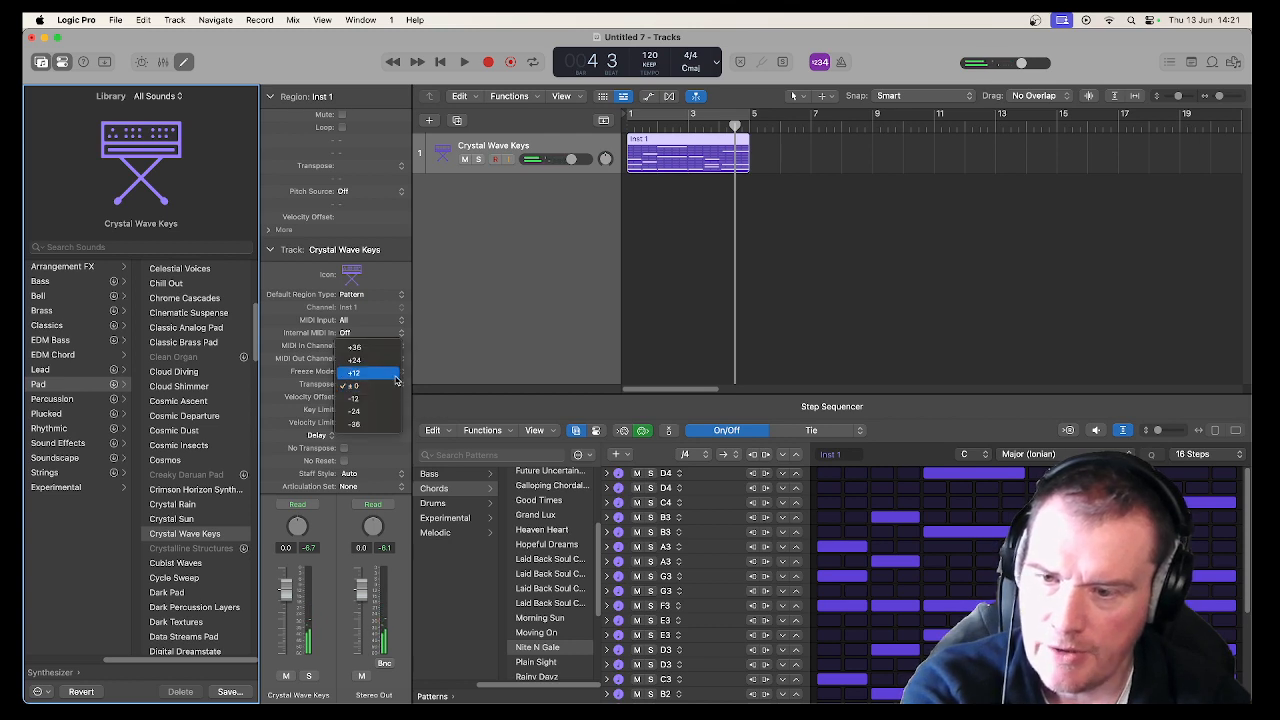
pyautogui.click(396, 380)
pyautogui.press('space')
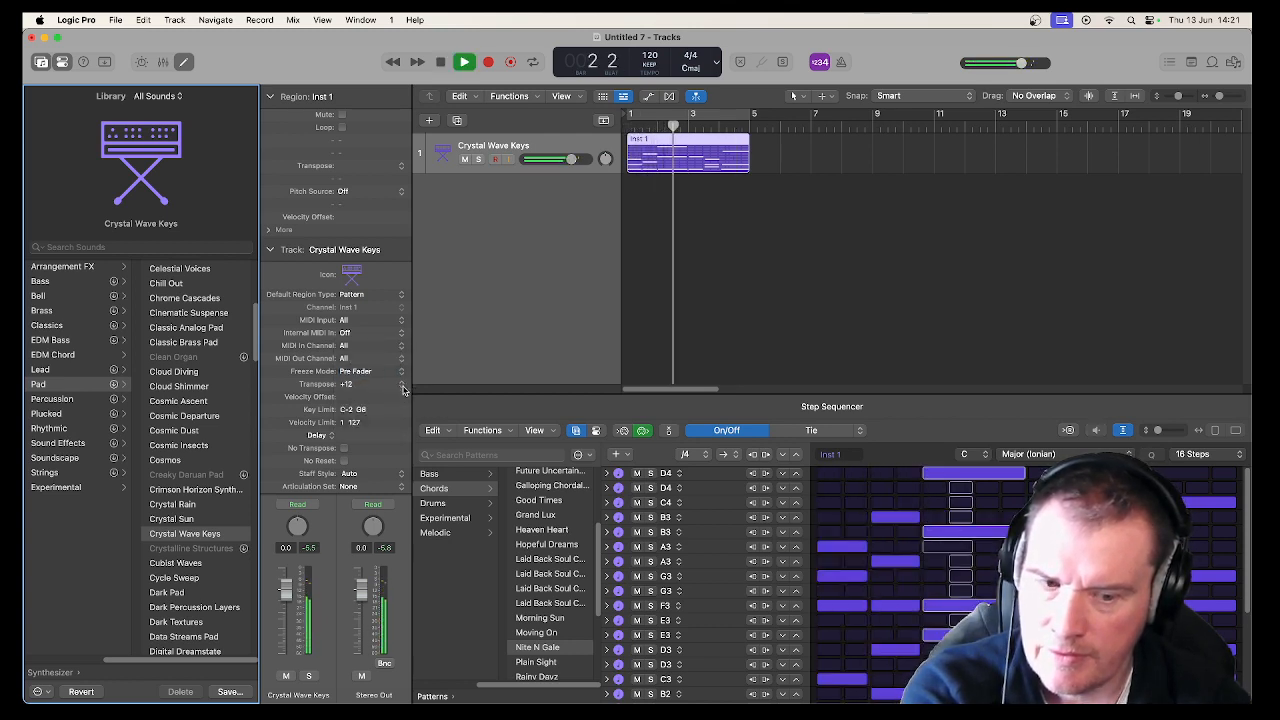
pyautogui.press('space')
pyautogui.click(401, 385)
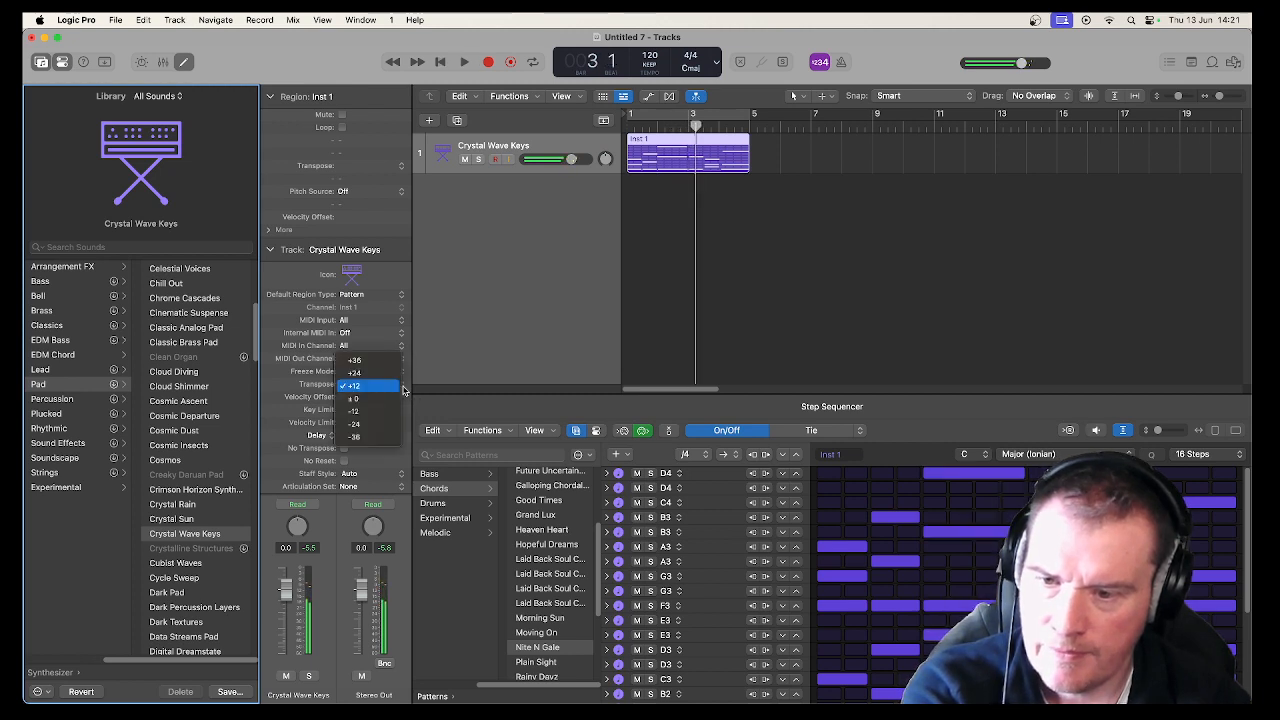
pyautogui.click(391, 400)
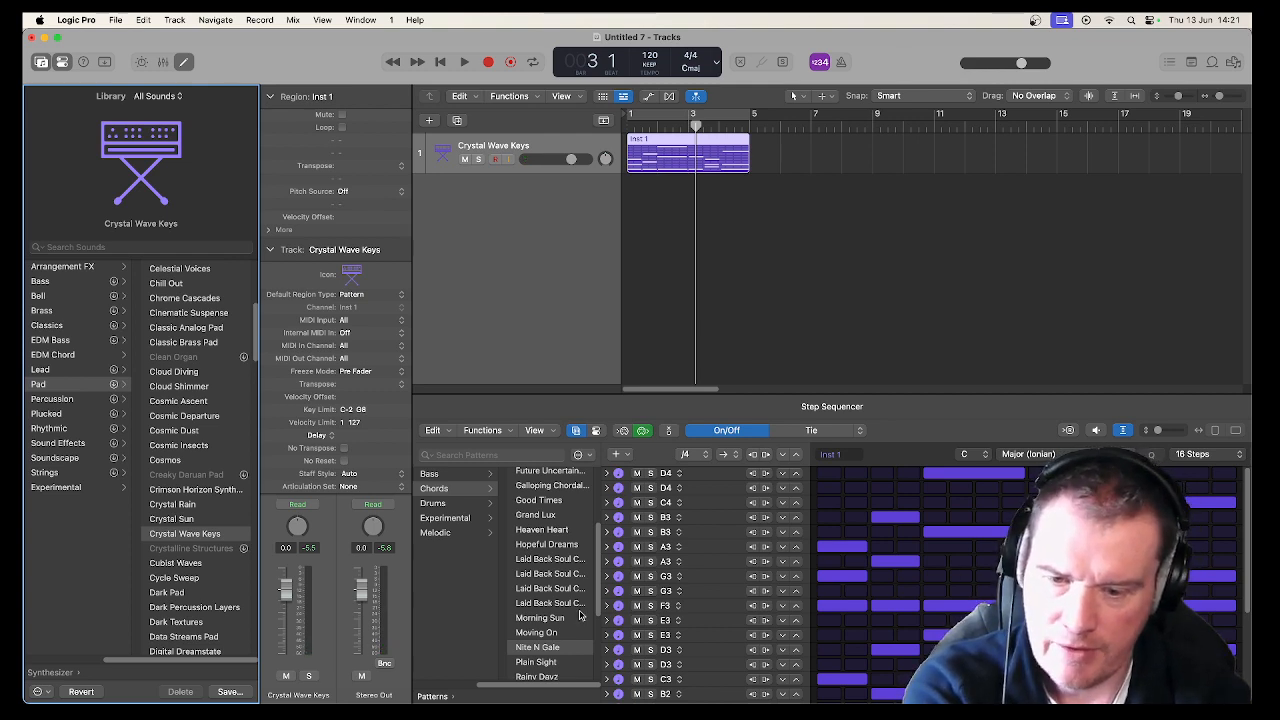
# Browse the Experimental patterns in the Step Sequencer, and load and preview Hammer Down C... and Majestic Movement.
pyautogui.scroll(4, 580, 614)
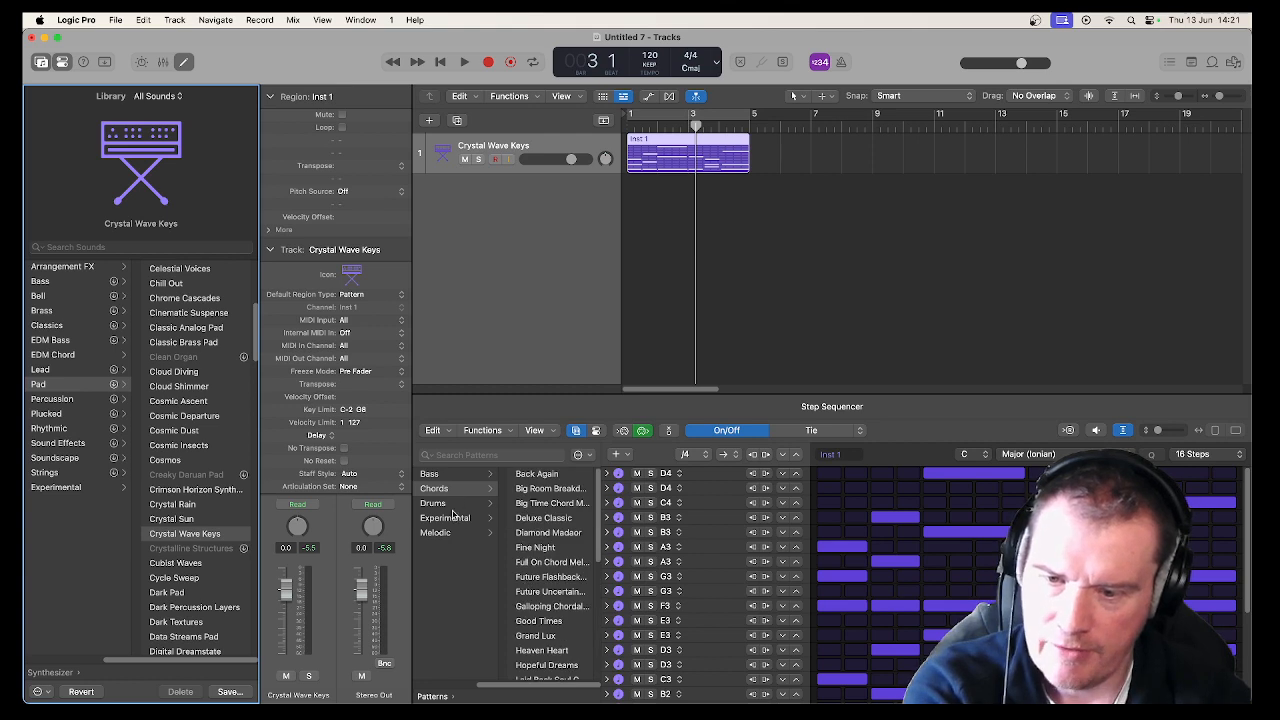
pyautogui.click(448, 505)
pyautogui.click(446, 521)
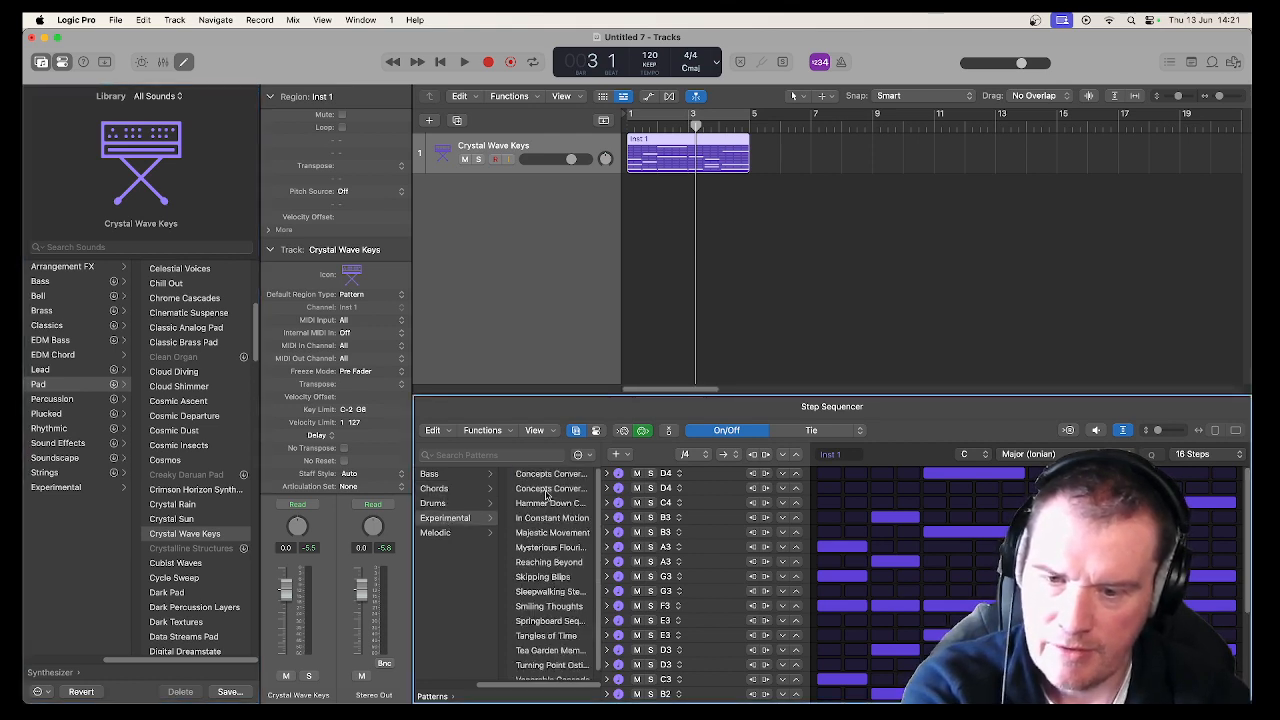
pyautogui.press('space')
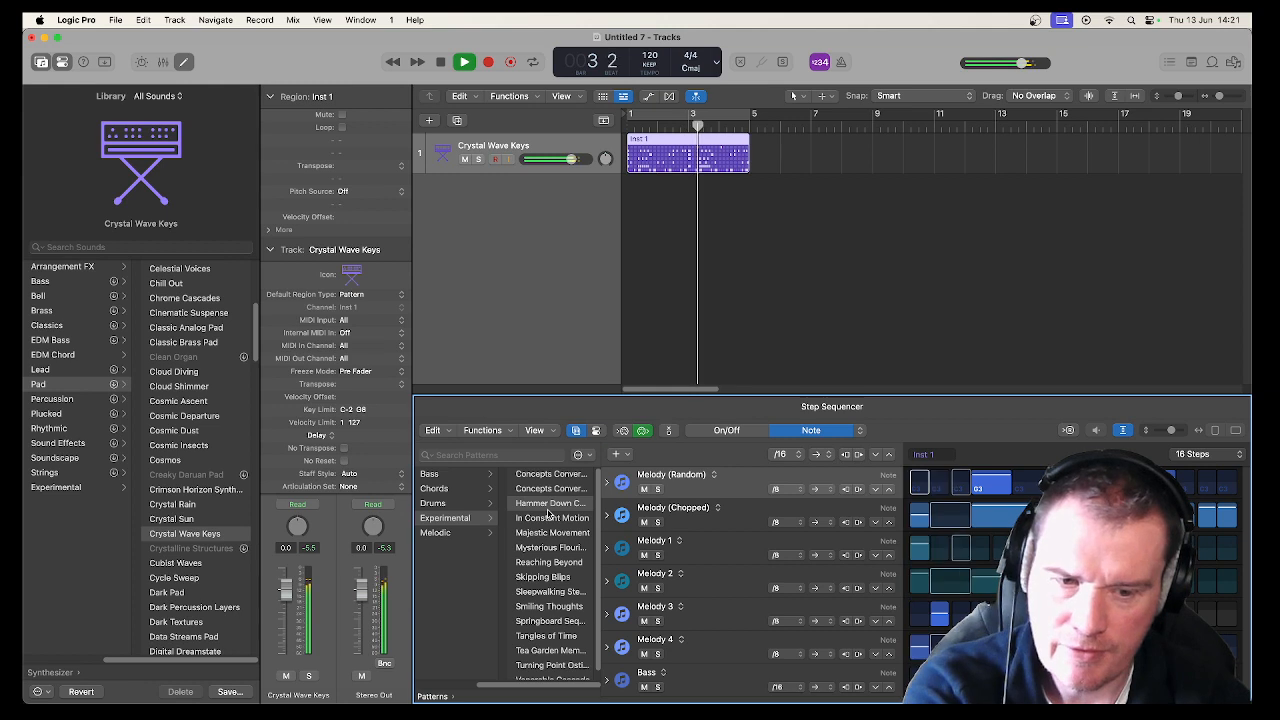
pyautogui.click(551, 533)
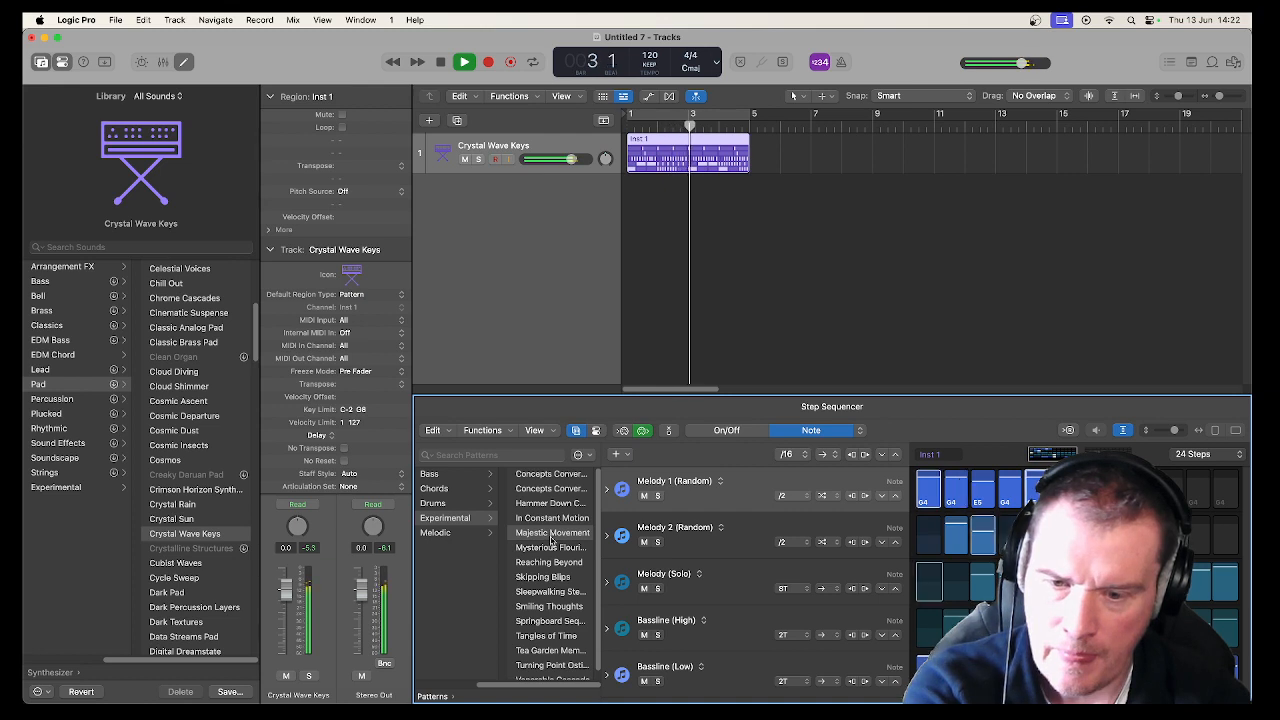
pyautogui.press('space')
# Load and preview the Mysterious Flouri..., Reaching Beyond and Skipping Blips experimental patterns, leaving Skipping Blips loaded.
pyautogui.click(550, 548)
pyautogui.press('space')
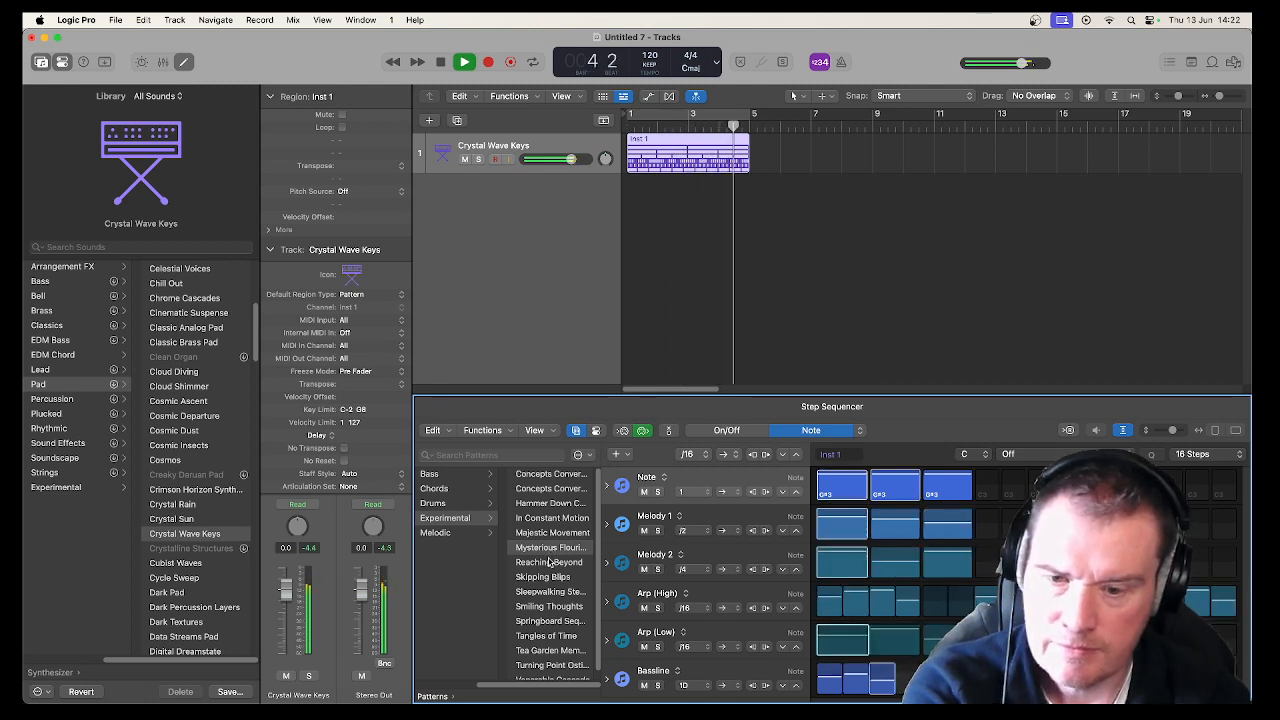
pyautogui.press('space')
pyautogui.click(548, 562)
pyautogui.press('space')
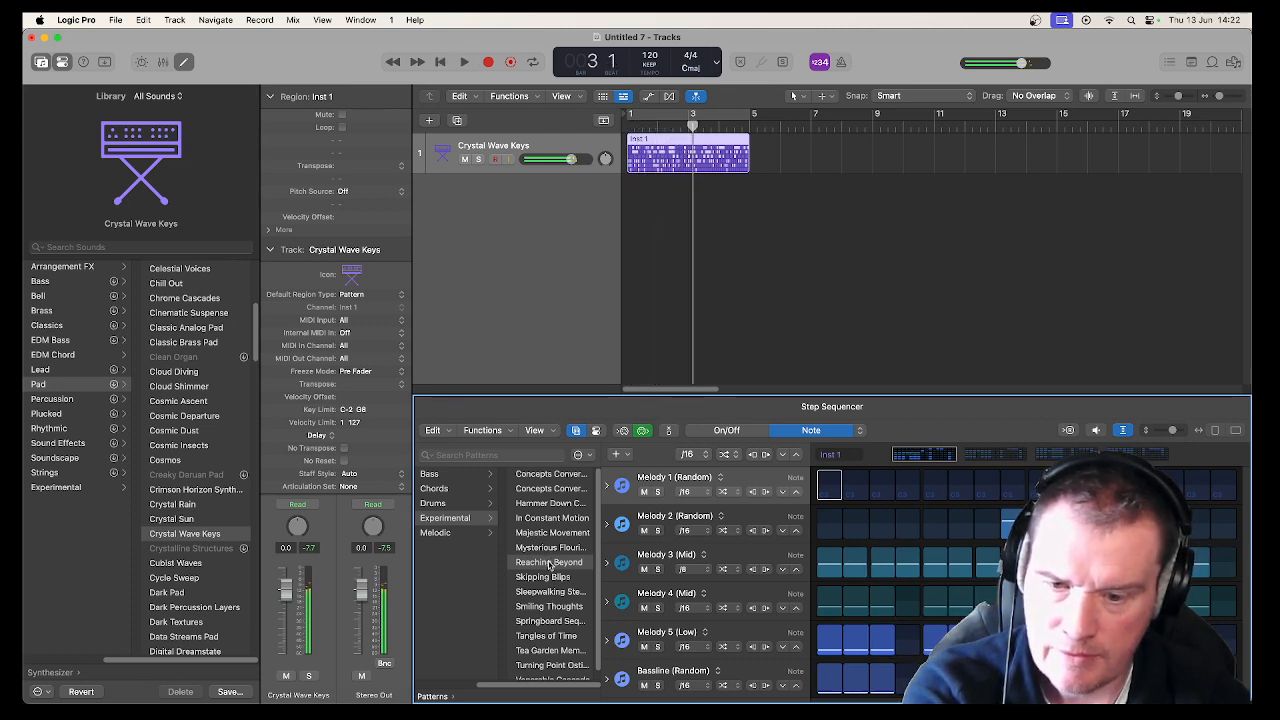
pyautogui.click(543, 577)
pyautogui.press('space')
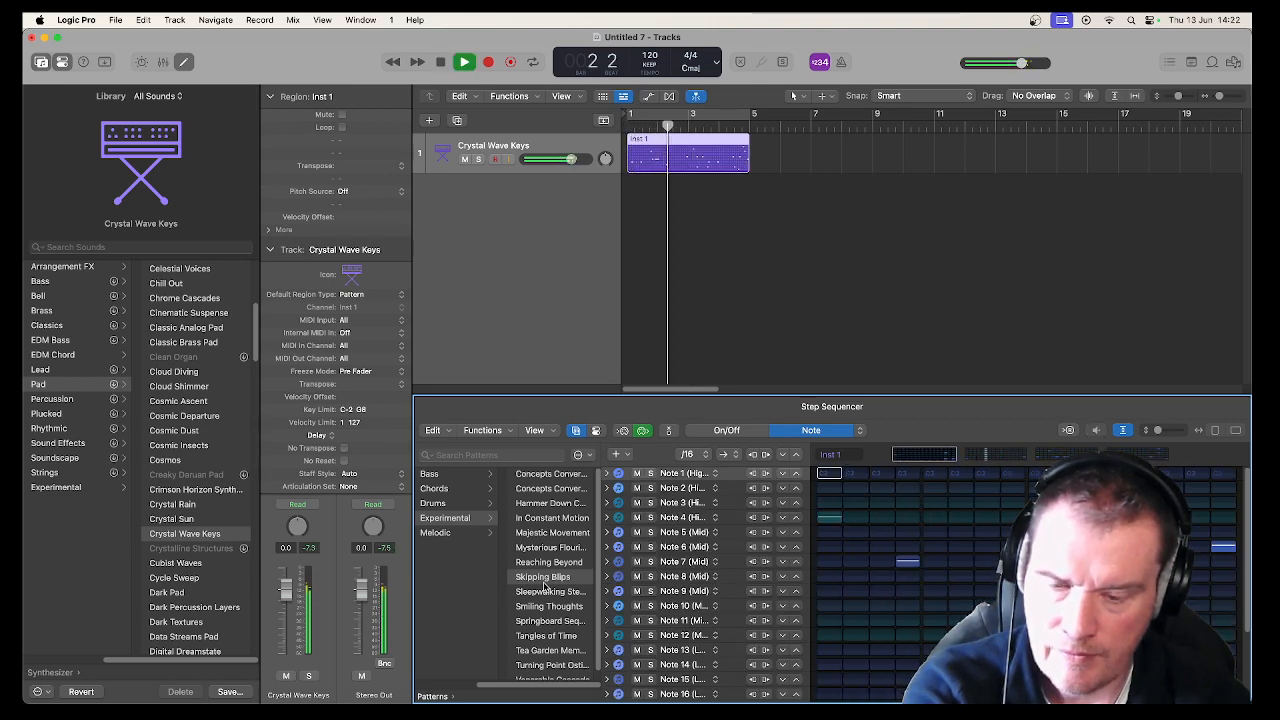
pyautogui.press('space')
# Browse the Melodic patterns in the Step Sequencer, and load and preview Circular Repetitions and Descending Waves.
pyautogui.click(447, 535)
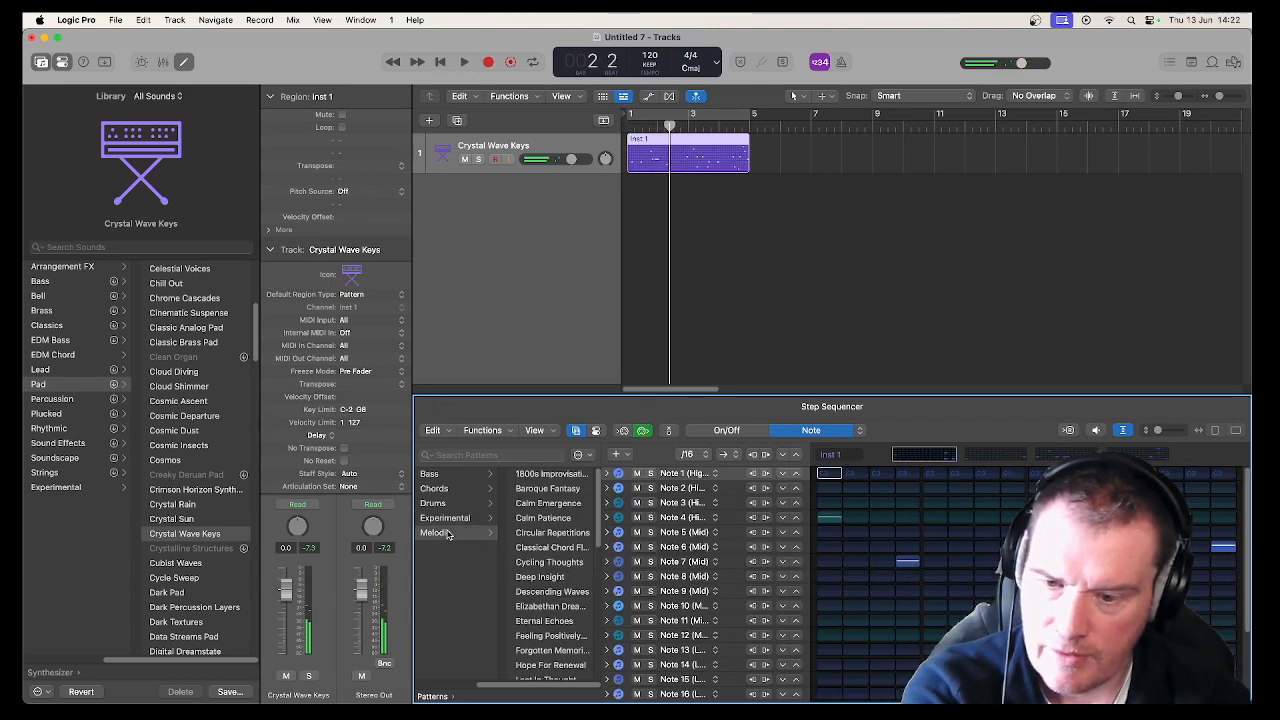
pyautogui.click(549, 536)
pyautogui.press('space')
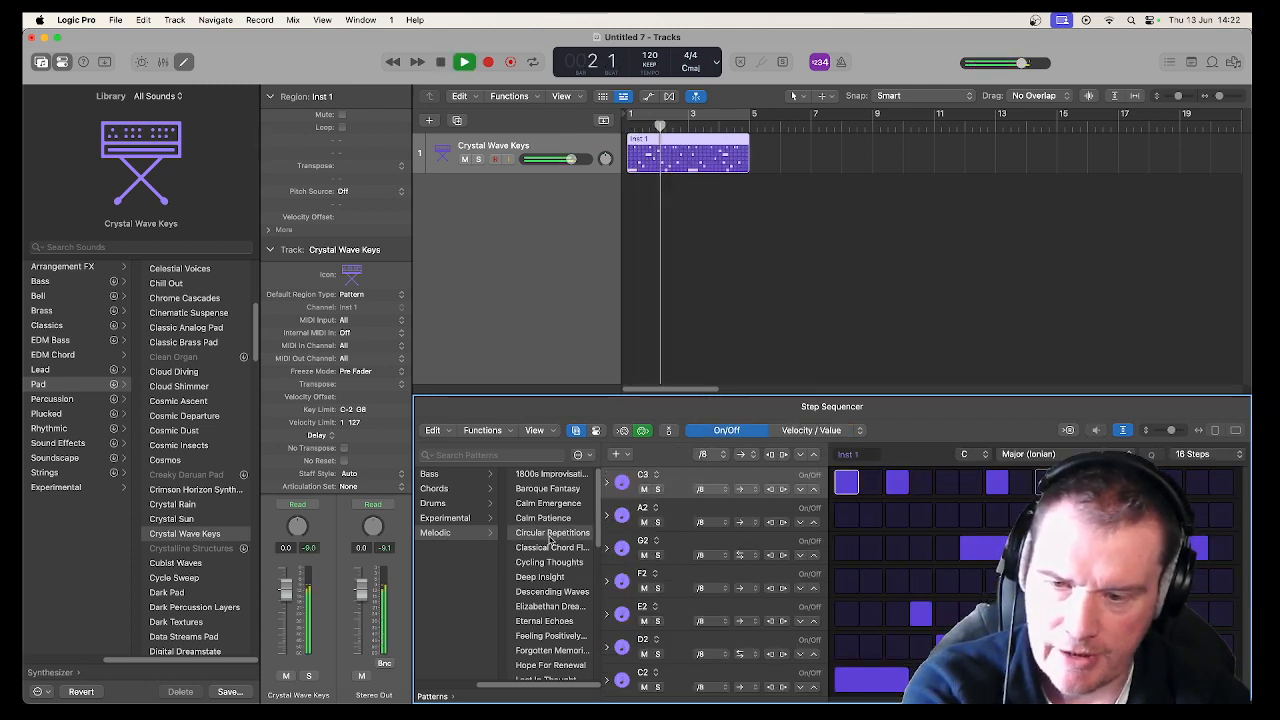
pyautogui.click(549, 592)
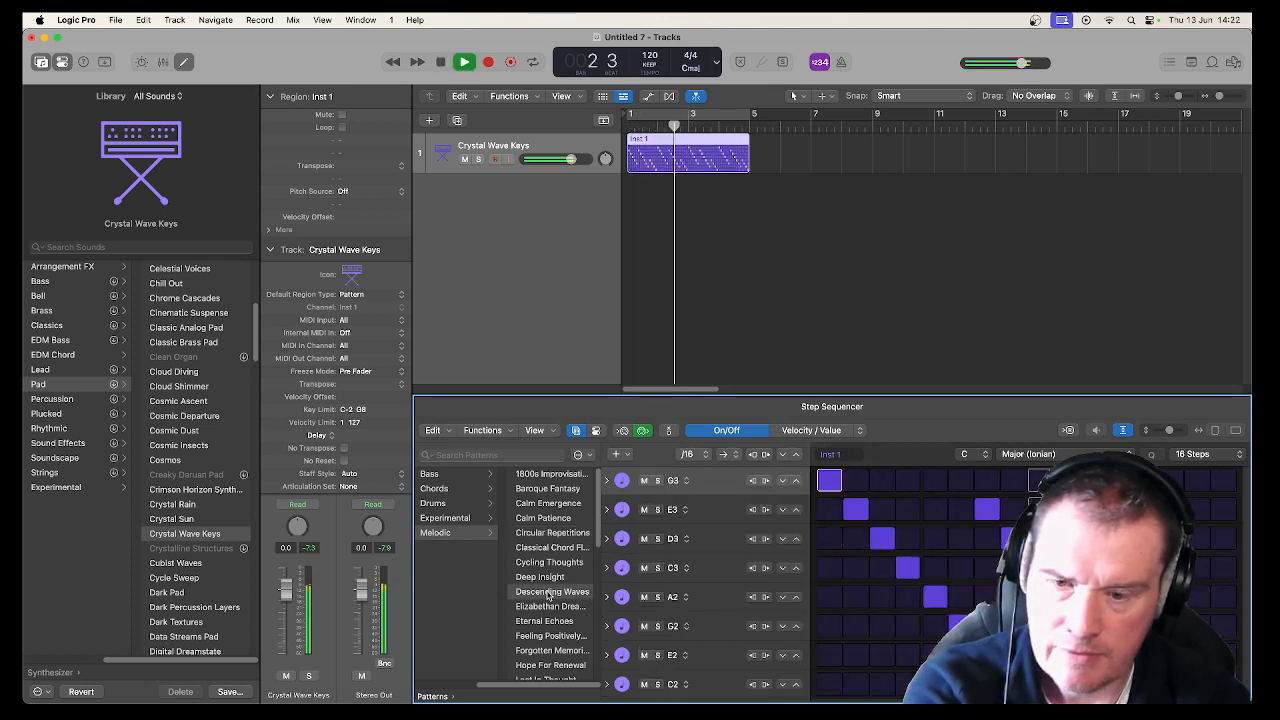
pyautogui.press('space')
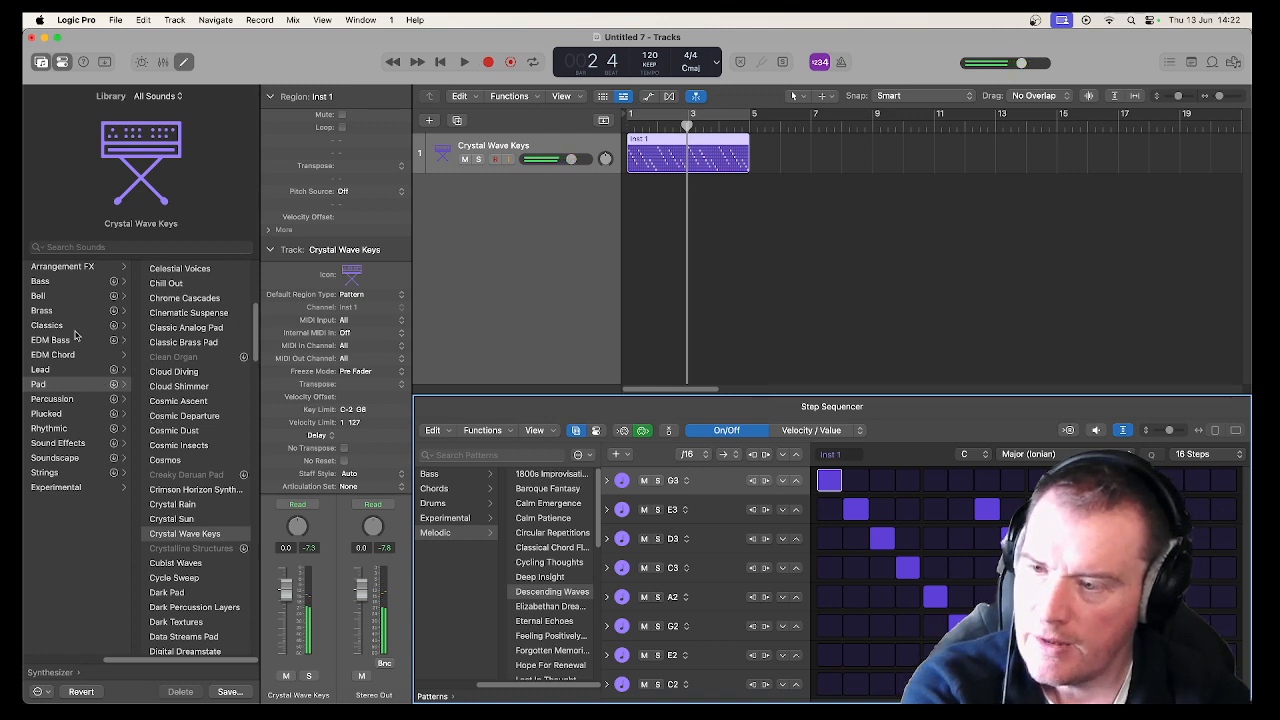
# Load the Orchestral Harp sound from the Library and preview the Descending Waves pattern with it.
pyautogui.click(55, 673)
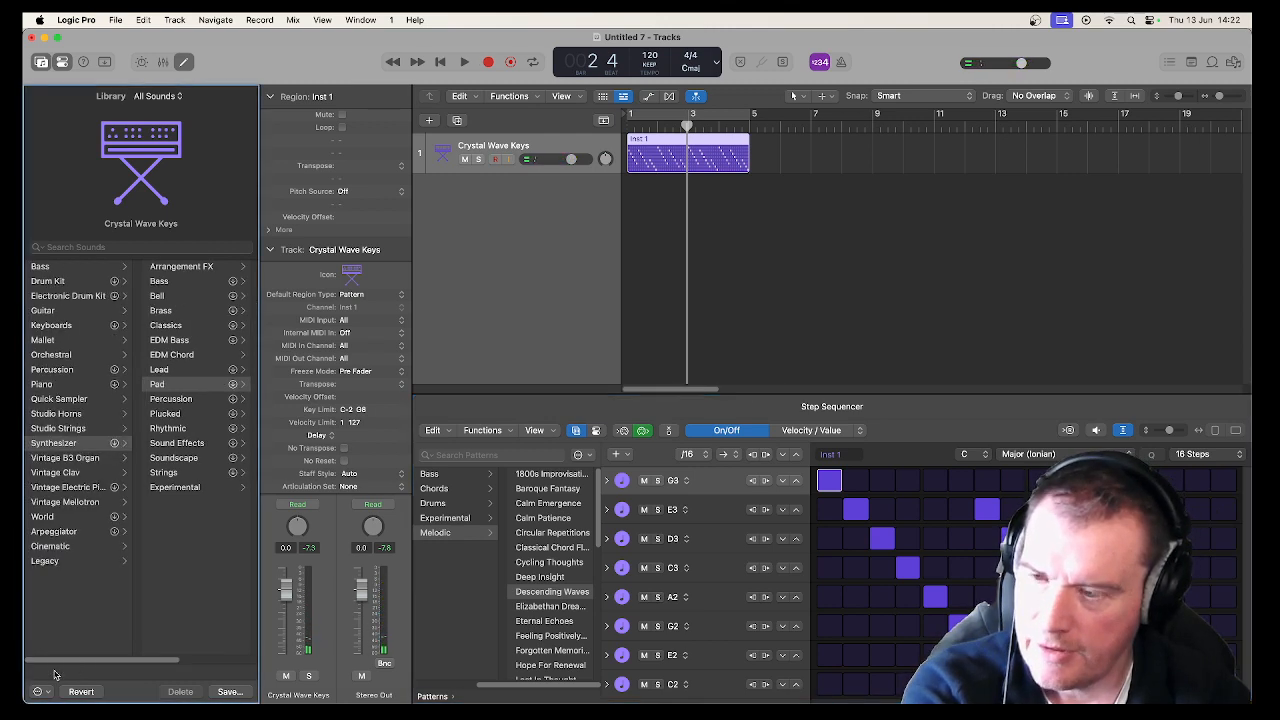
pyautogui.click(61, 357)
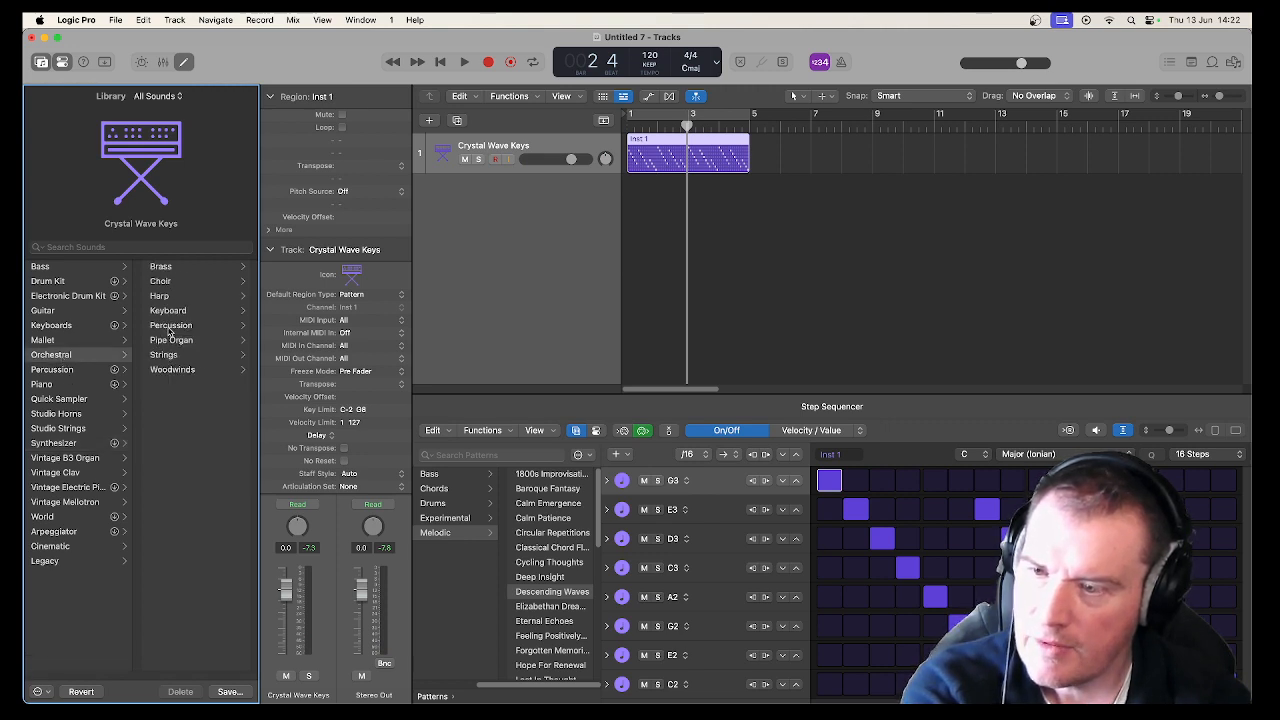
pyautogui.click(160, 296)
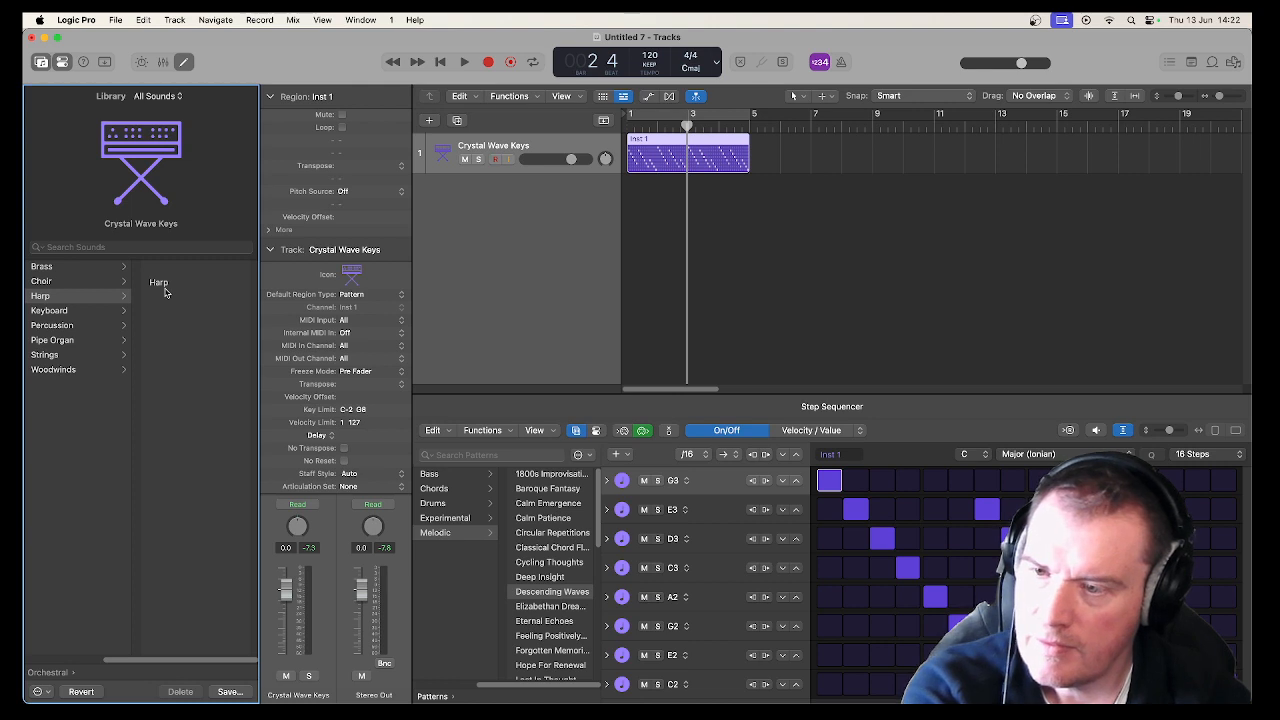
pyautogui.click(167, 281)
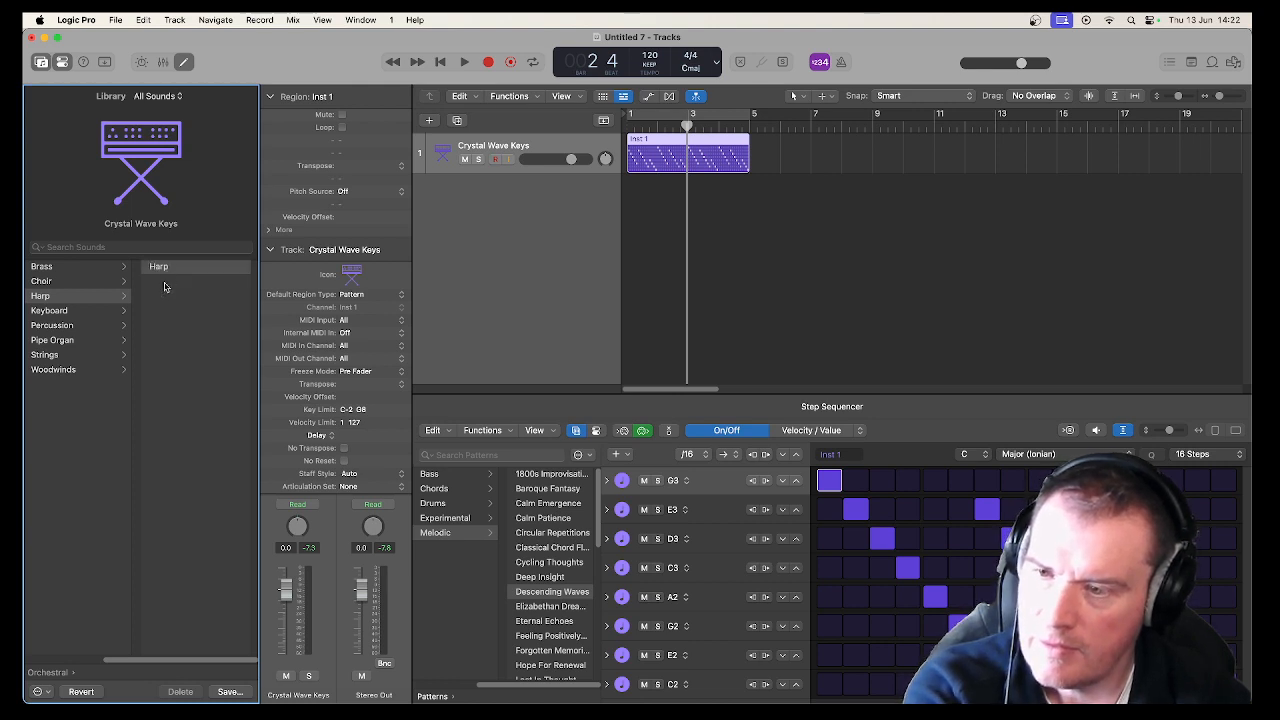
pyautogui.press('space')
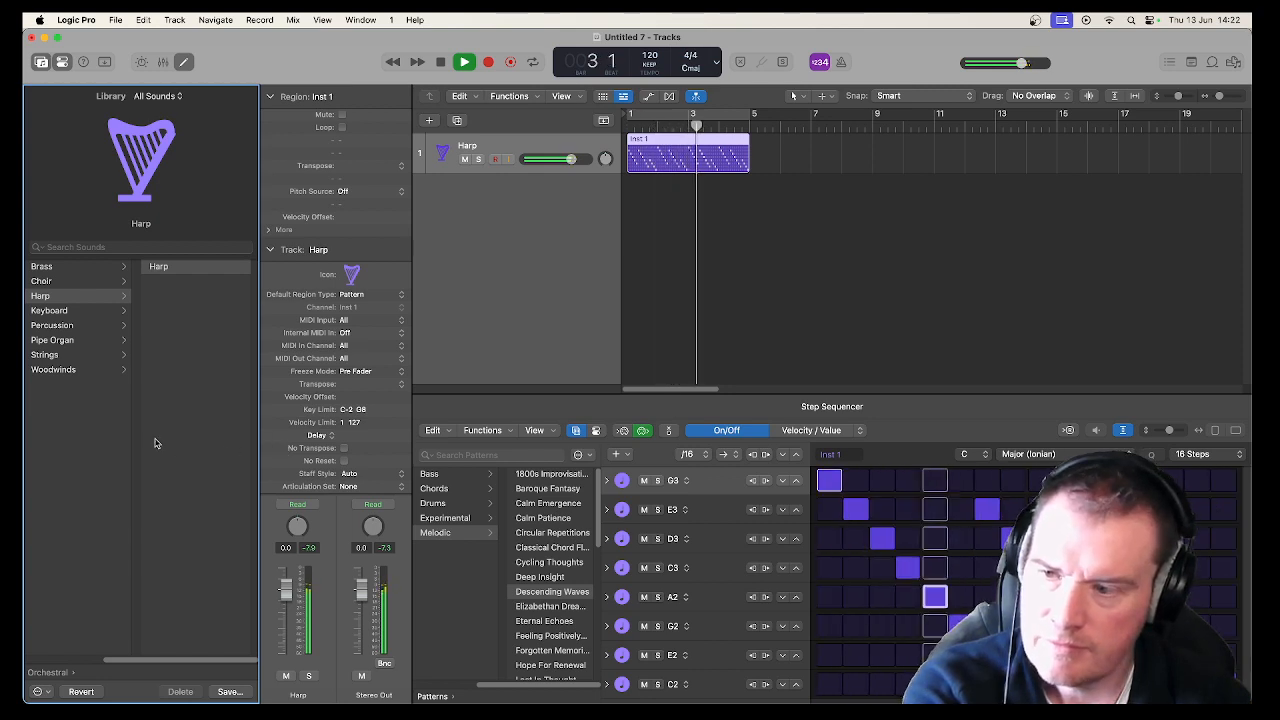
pyautogui.press('space')
# Load the Acoustic Guitar sound from the Guitar category and play the Descending Waves pattern with it.
pyautogui.click(46, 673)
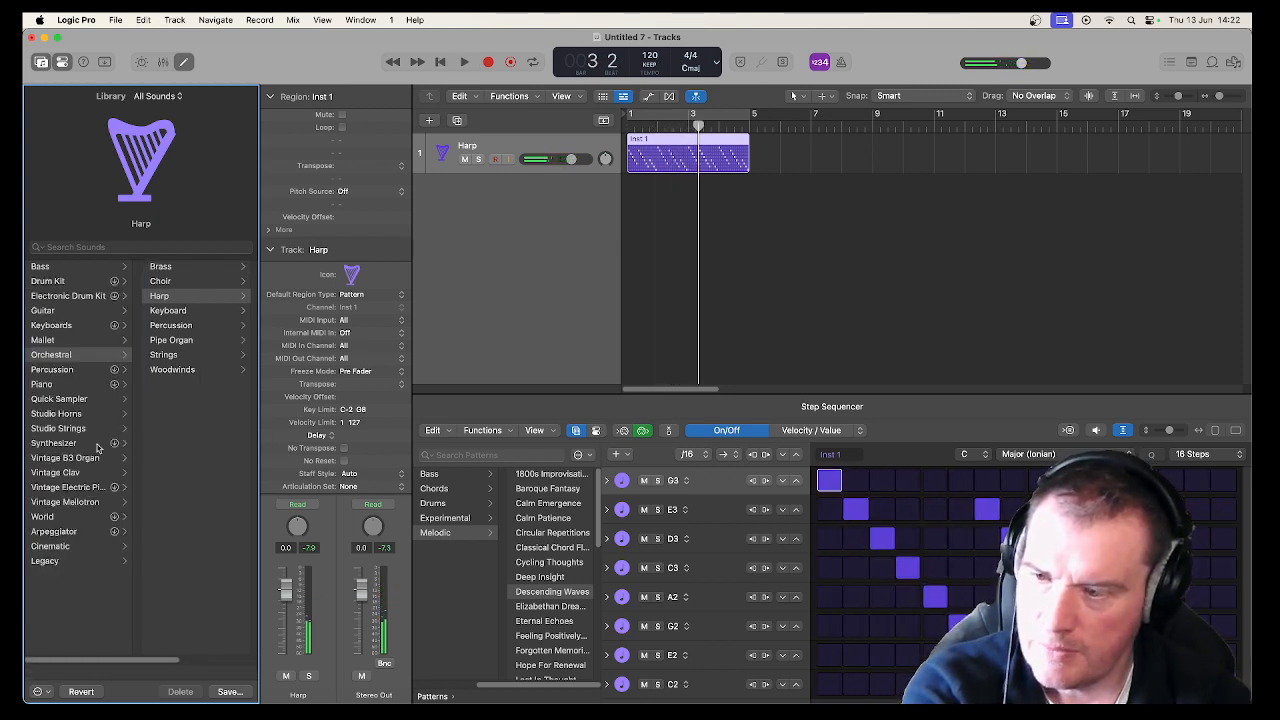
pyautogui.click(80, 313)
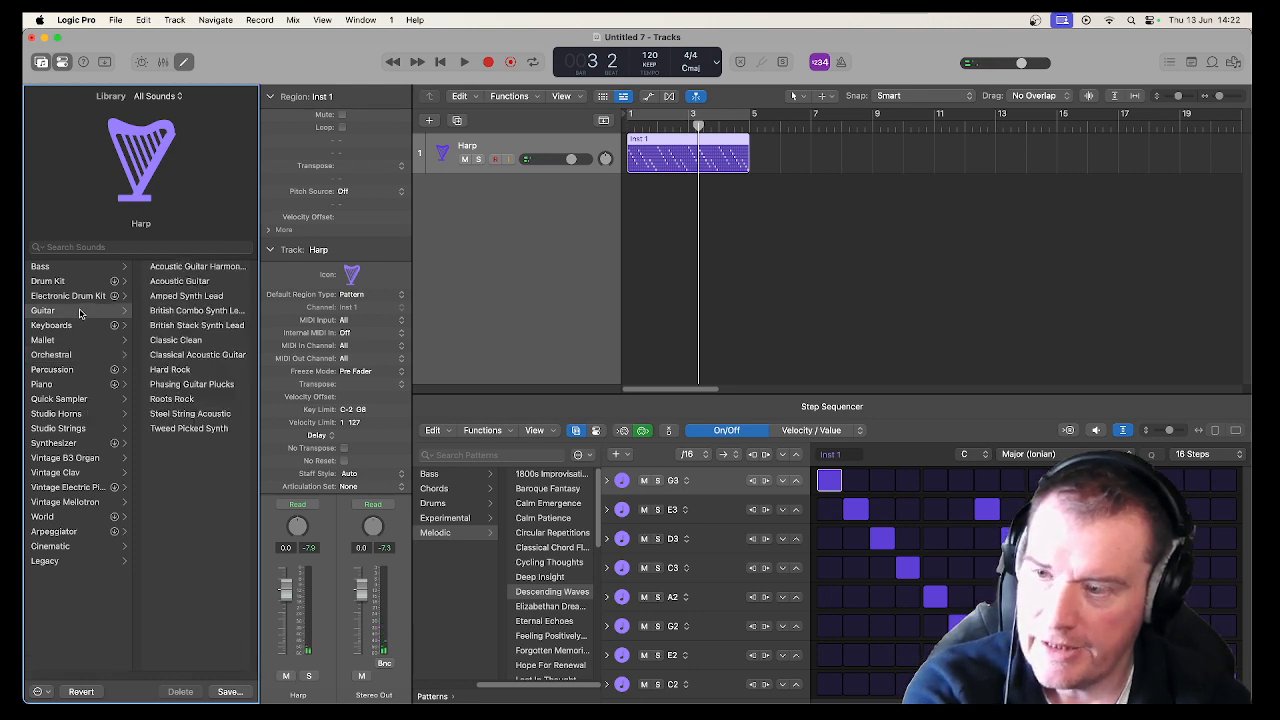
pyautogui.click(180, 281)
pyautogui.press('space')
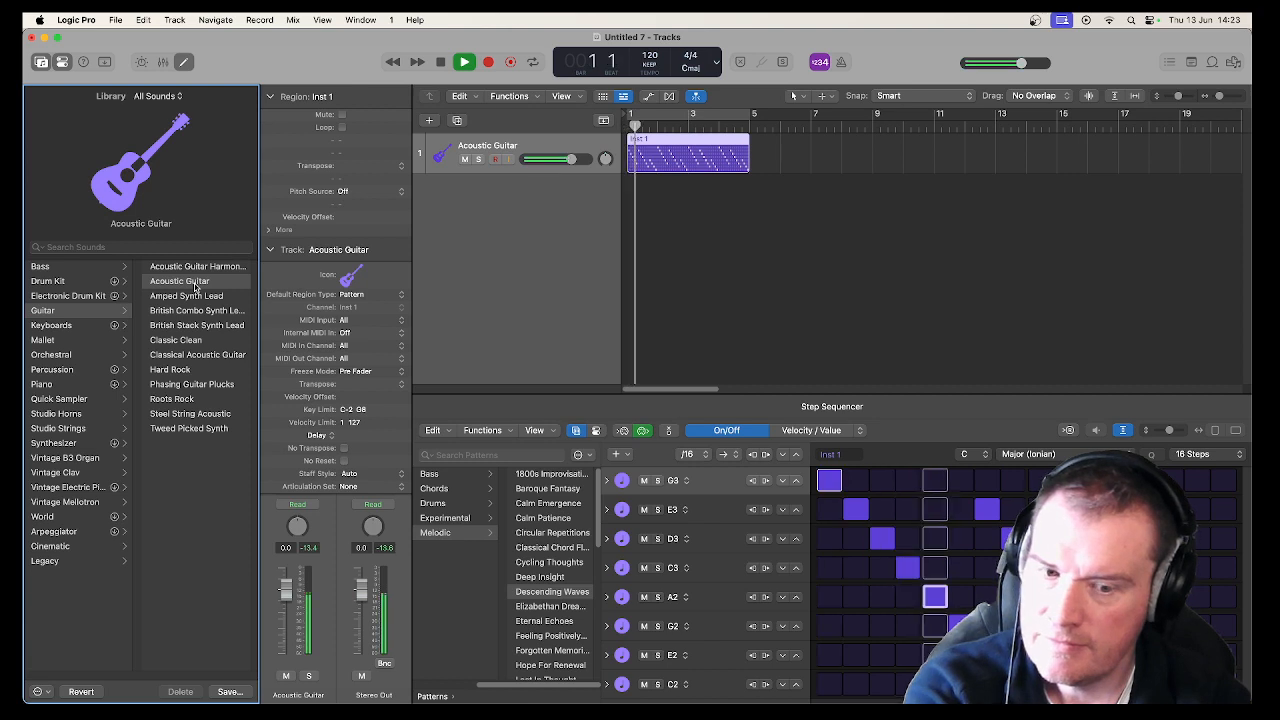
# Preview the Acoustic Guitar with the track transposed -12, reset the transposition to 0, and stop playback.
pyautogui.click(400, 385)
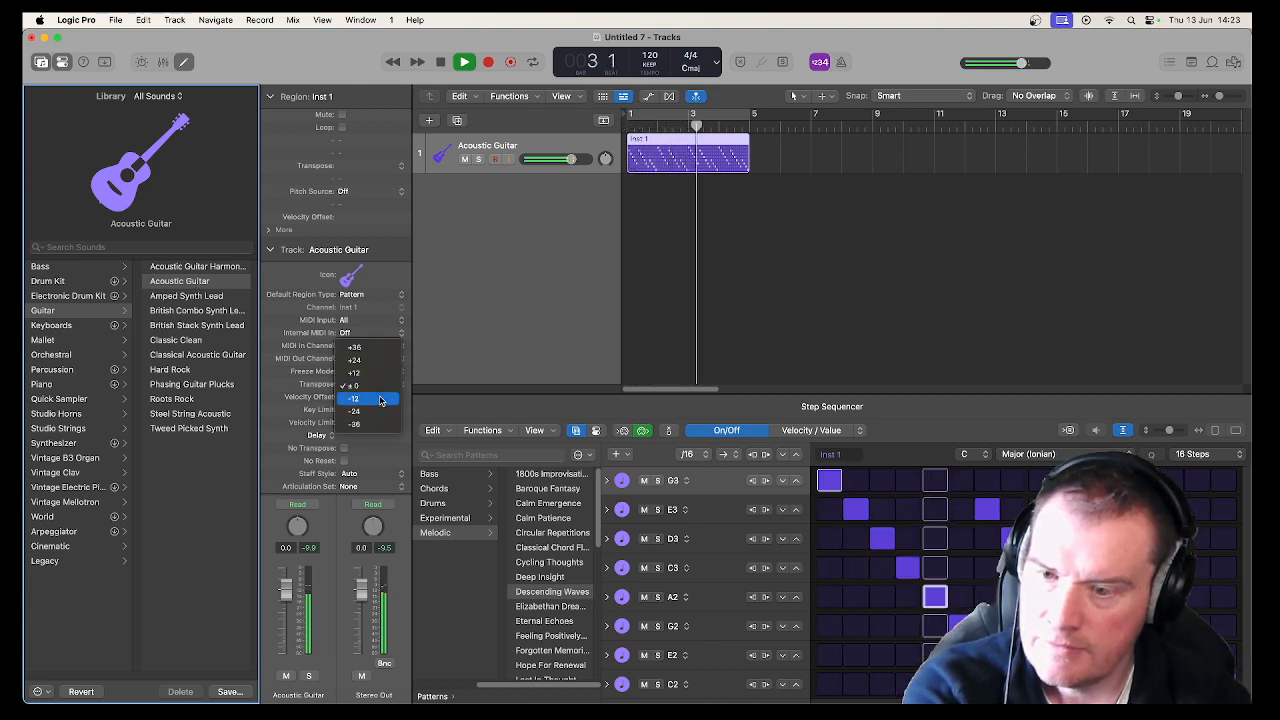
pyautogui.click(380, 399)
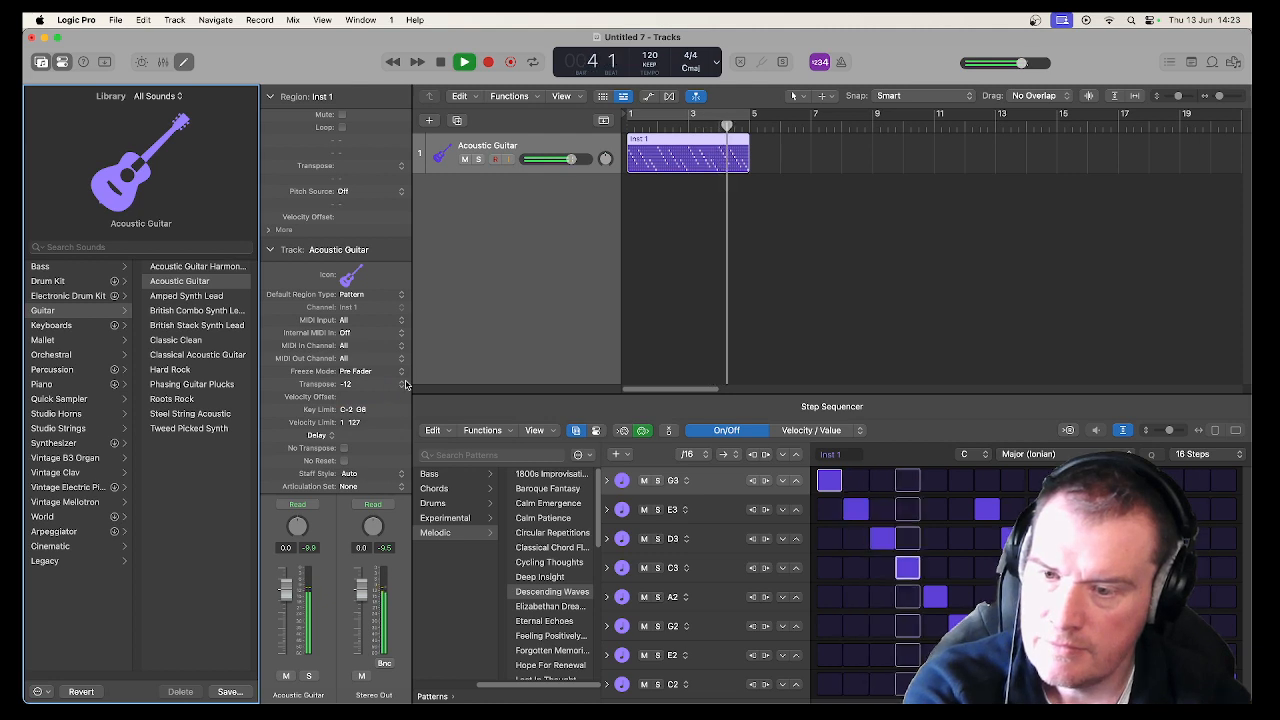
pyautogui.click(401, 386)
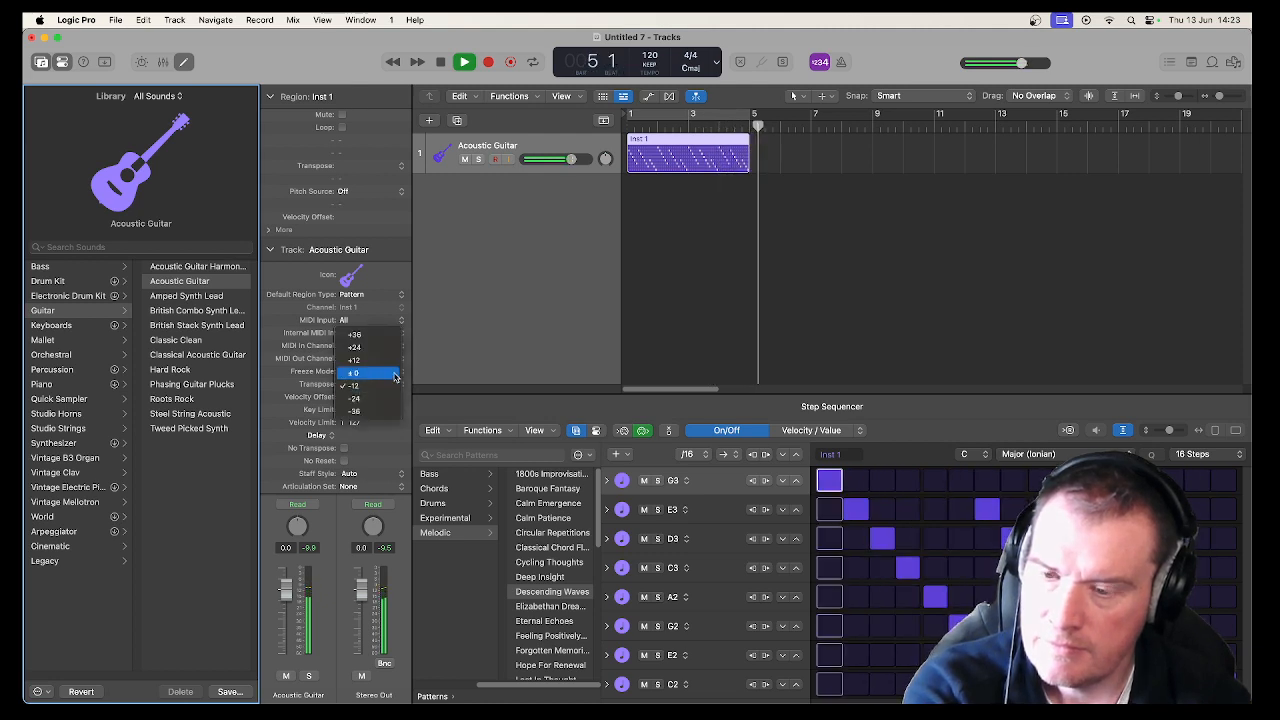
pyautogui.click(393, 374)
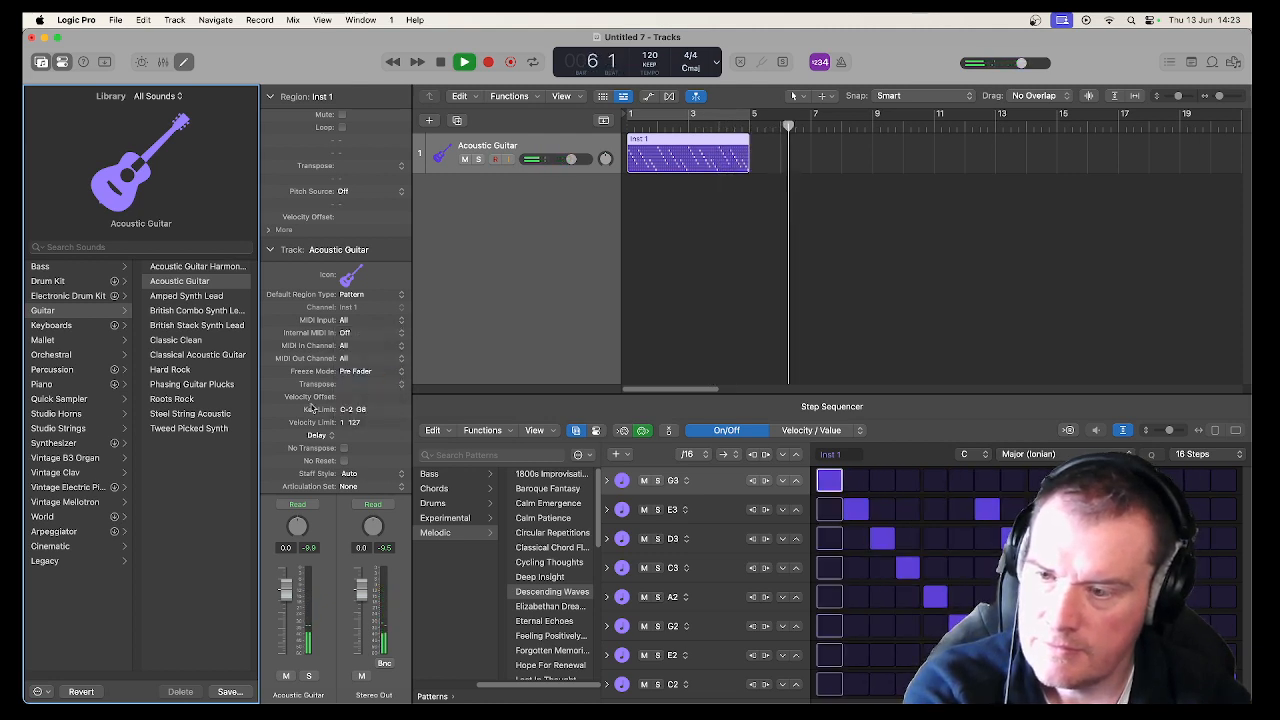
pyautogui.press('space')
# Load the Phasing Guitar Plucks sound and preview it with the Descending Waves and Elizabethan Drea... patterns.
pyautogui.click(199, 386)
pyautogui.press('space')
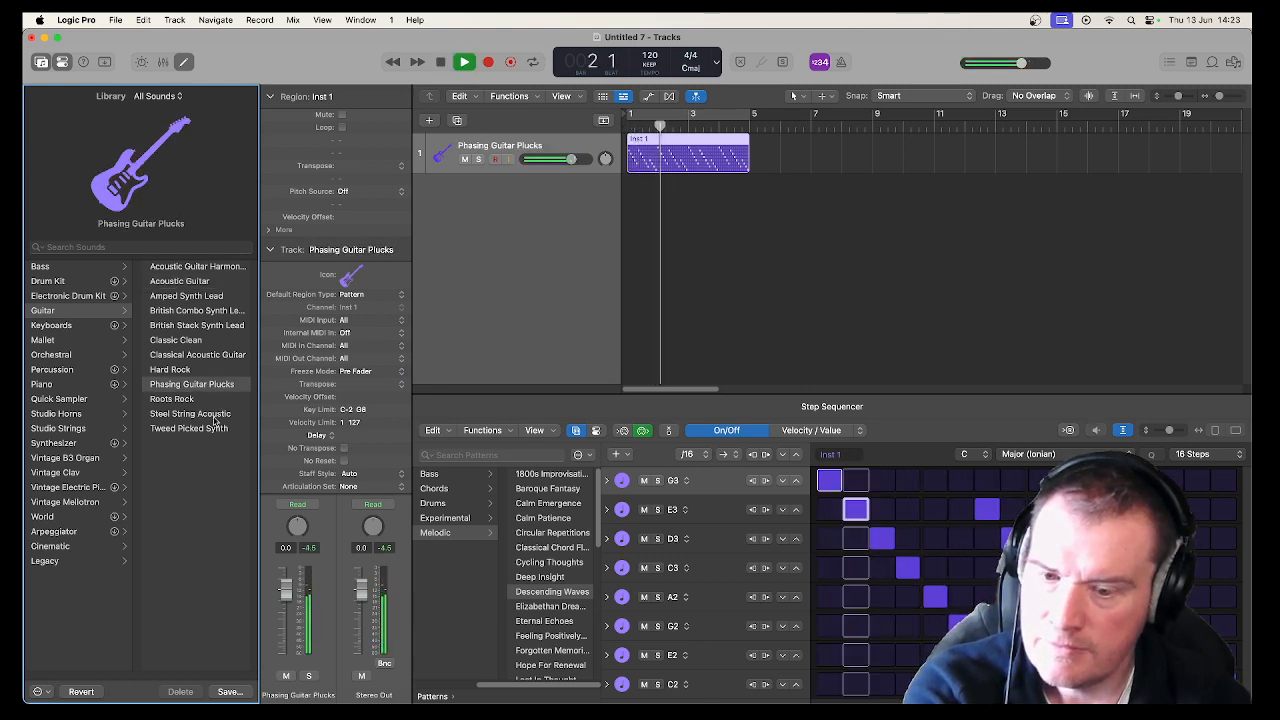
pyautogui.click(535, 607)
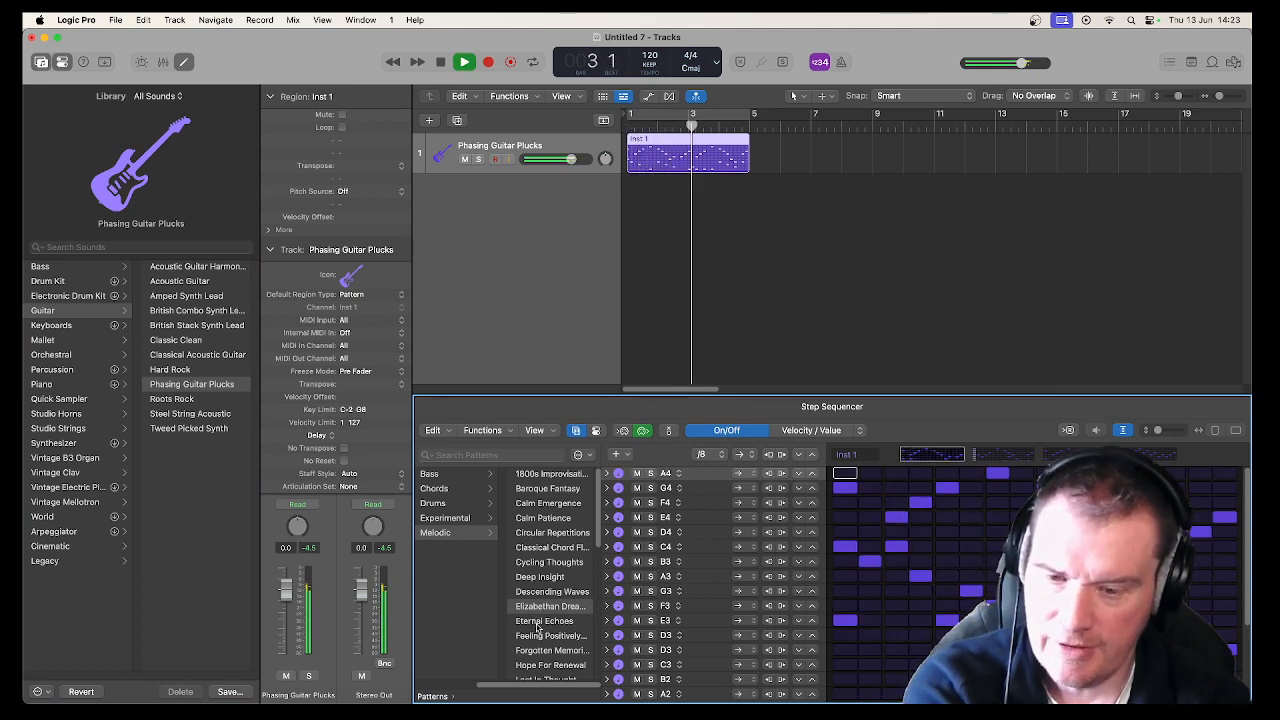
pyautogui.press('space')
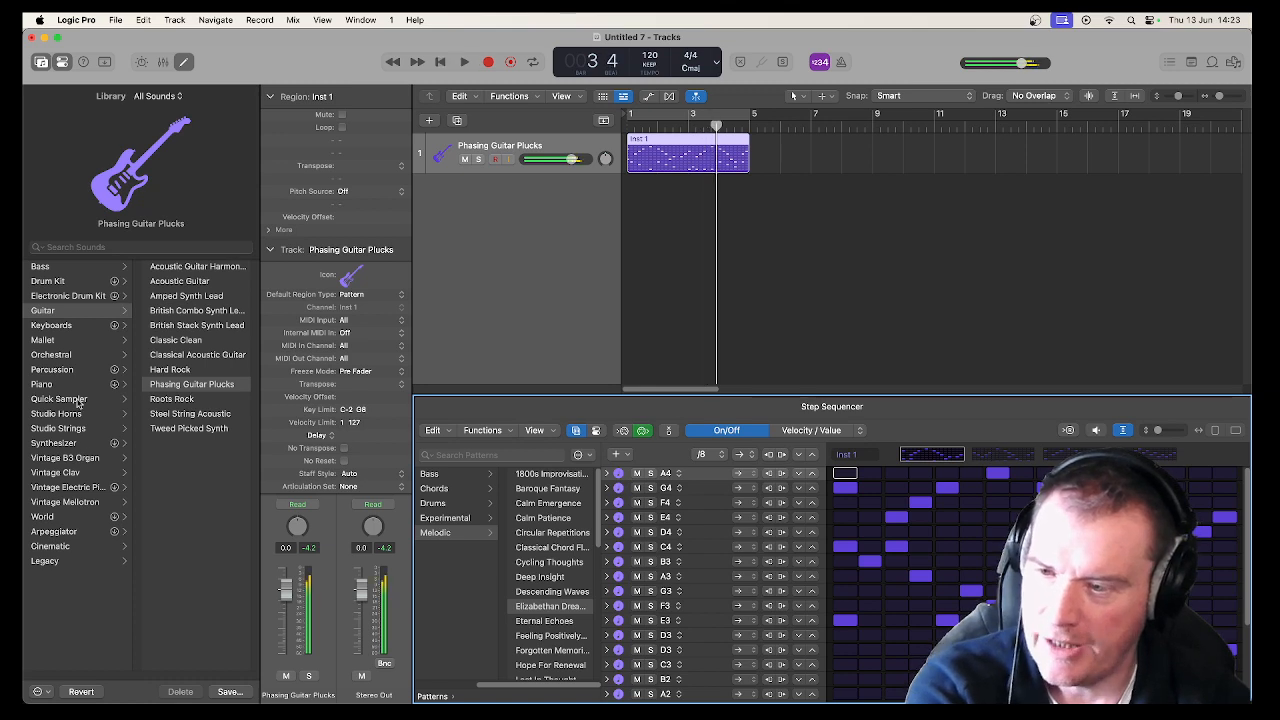
# Load the Studio Grand piano sound and preview the Elizabethan Drea... pattern with it.
pyautogui.click(72, 388)
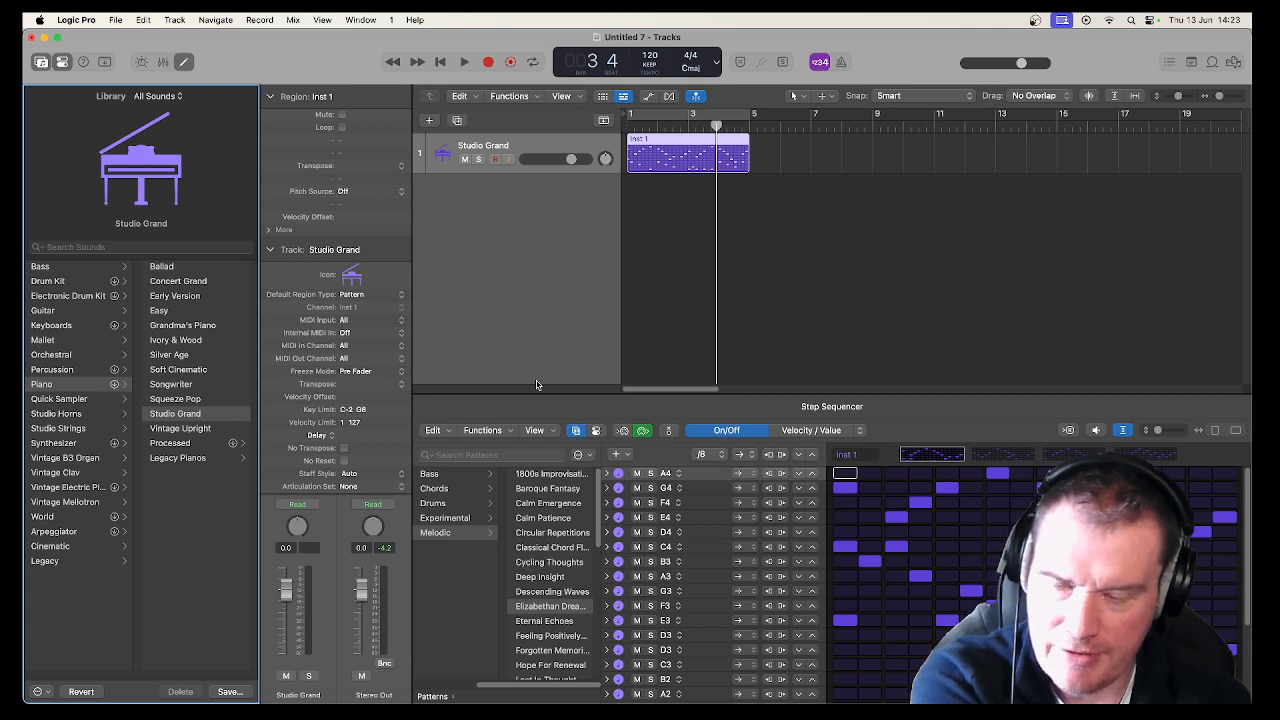
pyautogui.press('space')
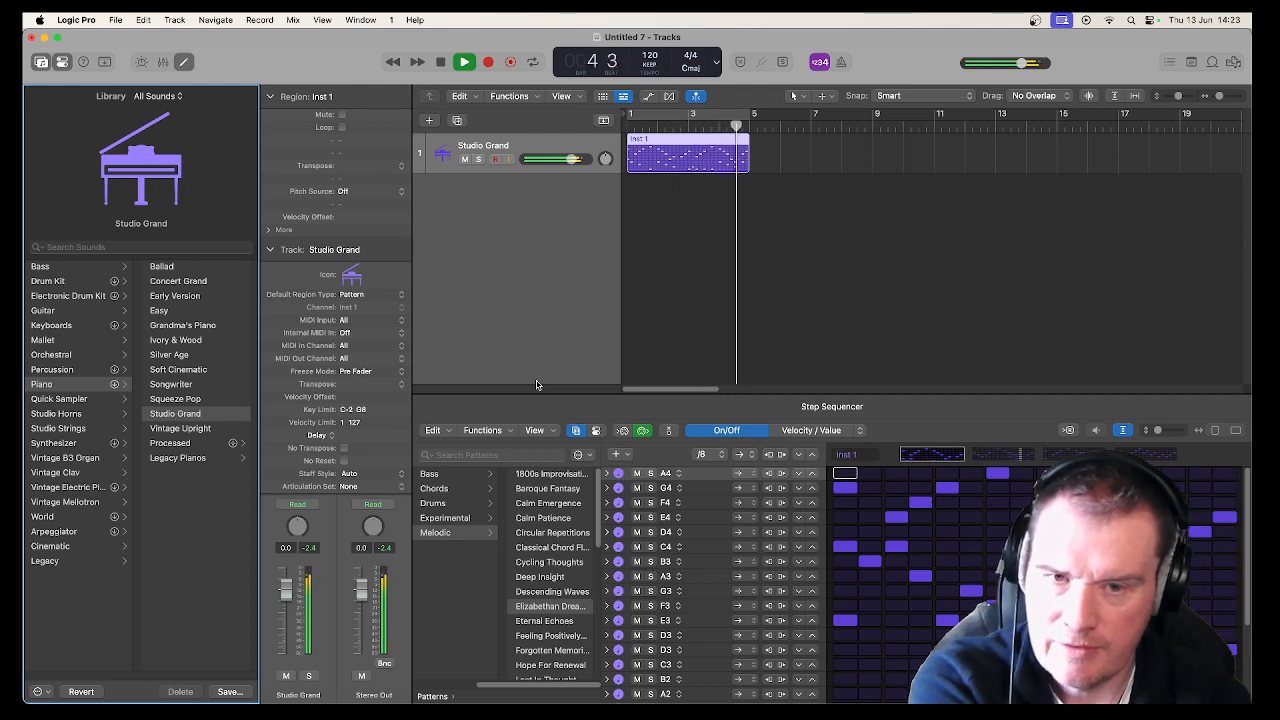
pyautogui.press('space')
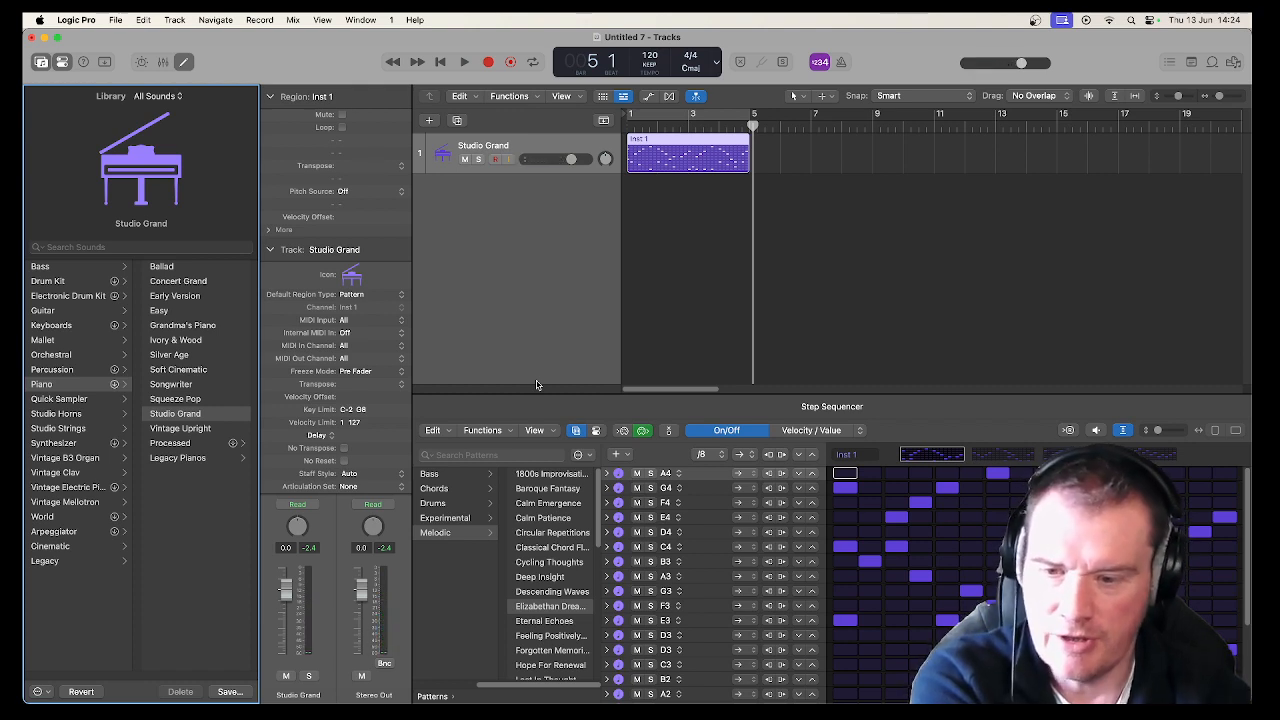
# Load and preview the Feeling Positively... and Forgotten Memori... melodic patterns with the Studio Grand.
pyautogui.click(548, 638)
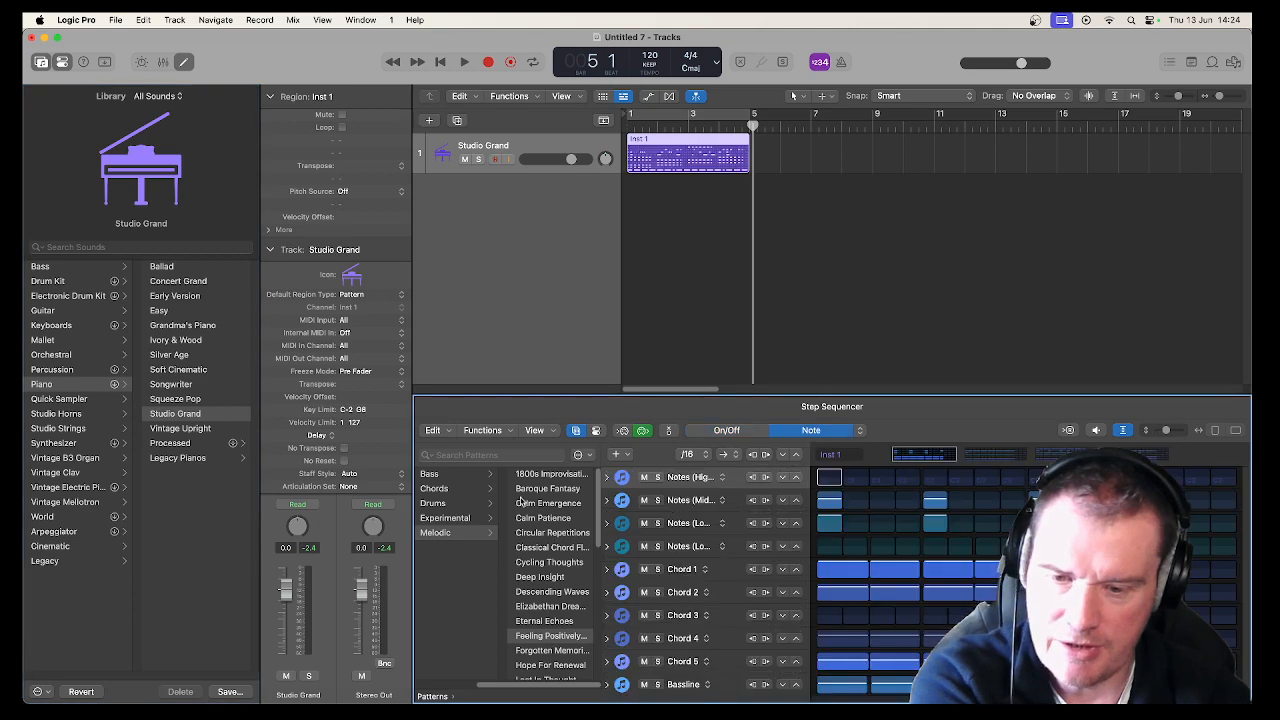
pyautogui.press('space')
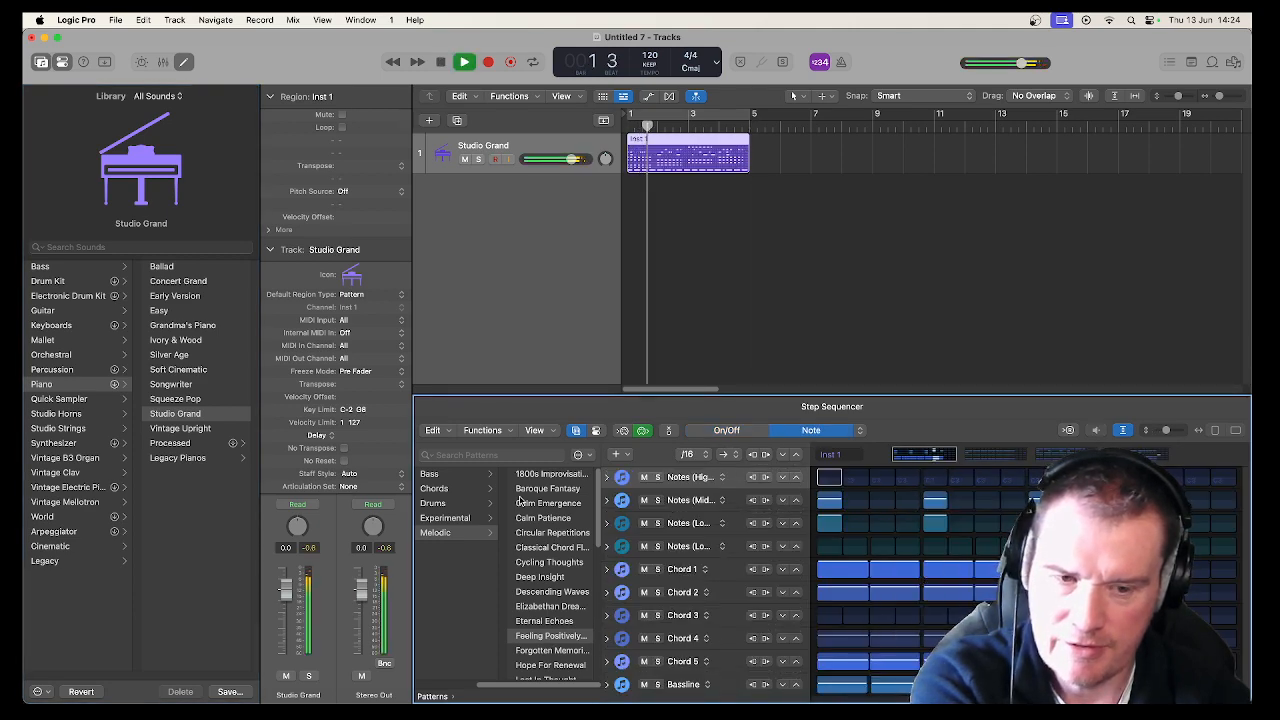
pyautogui.click(568, 651)
# Audition the Rising High, Rippling Plucks, Rolling Backwards and Rolling Skies melodic patterns during playback.
pyautogui.scroll(-5, 550, 600)
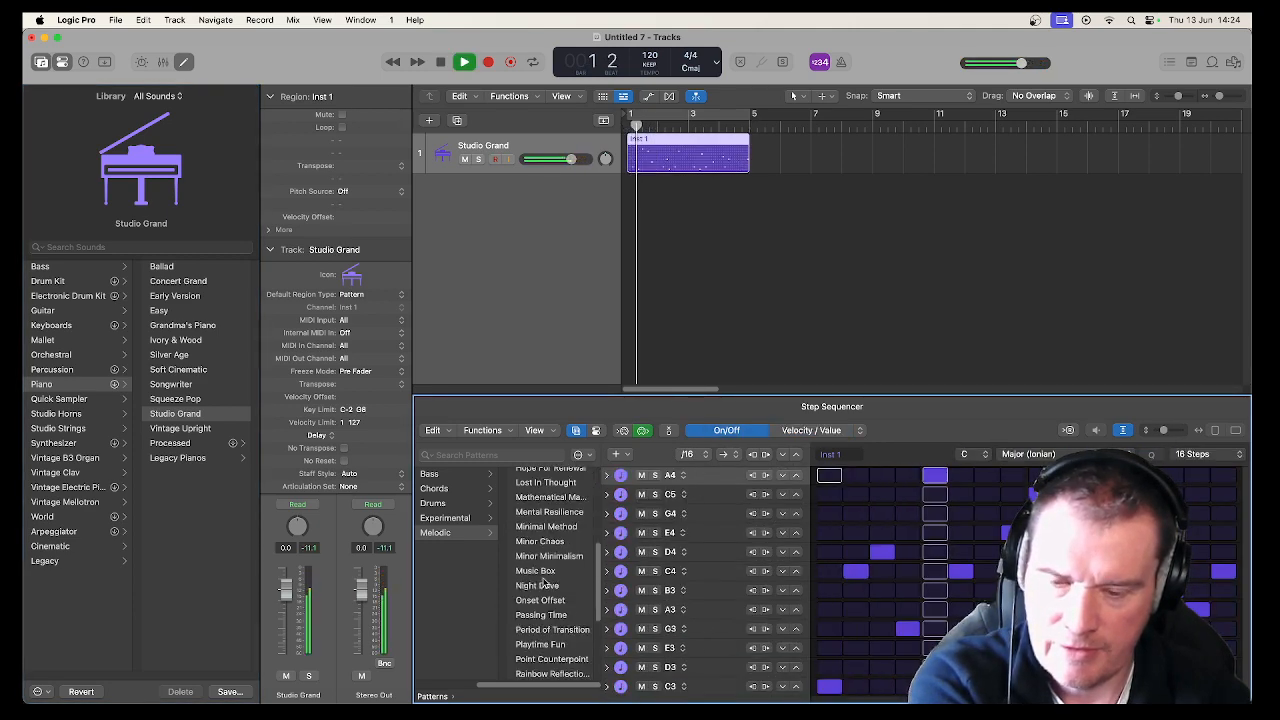
pyautogui.click(545, 622)
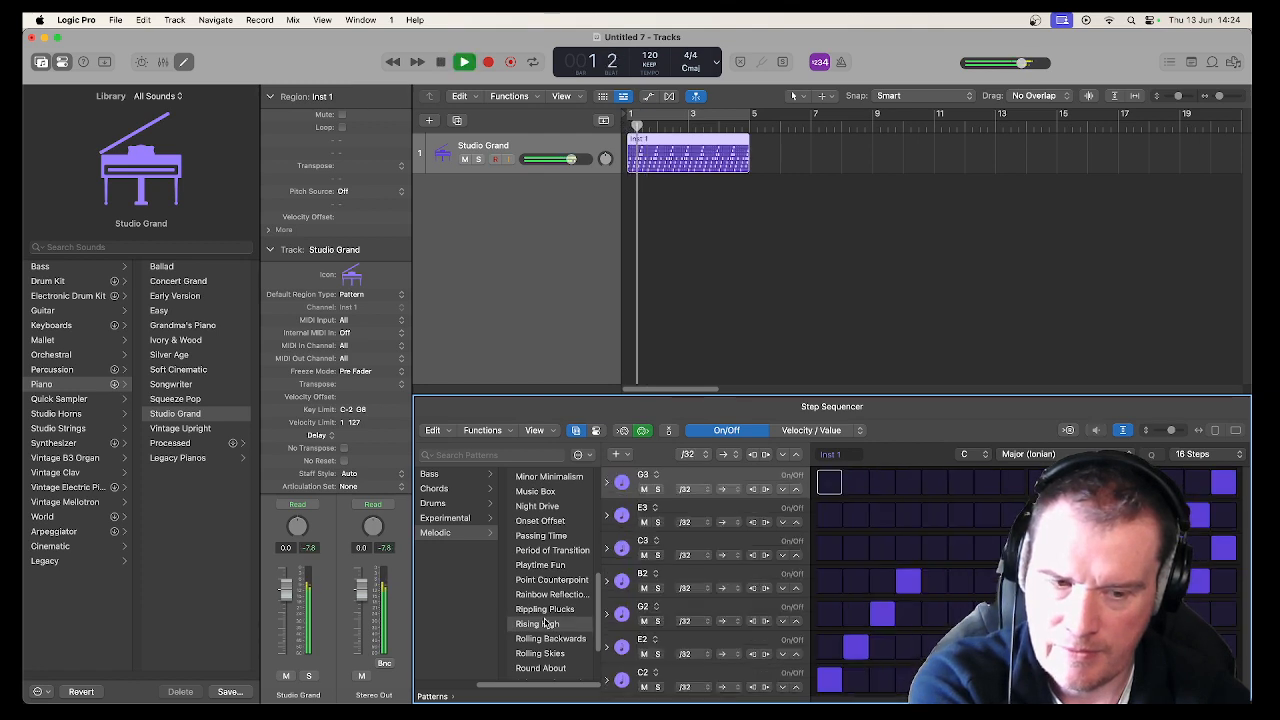
pyautogui.click(545, 609)
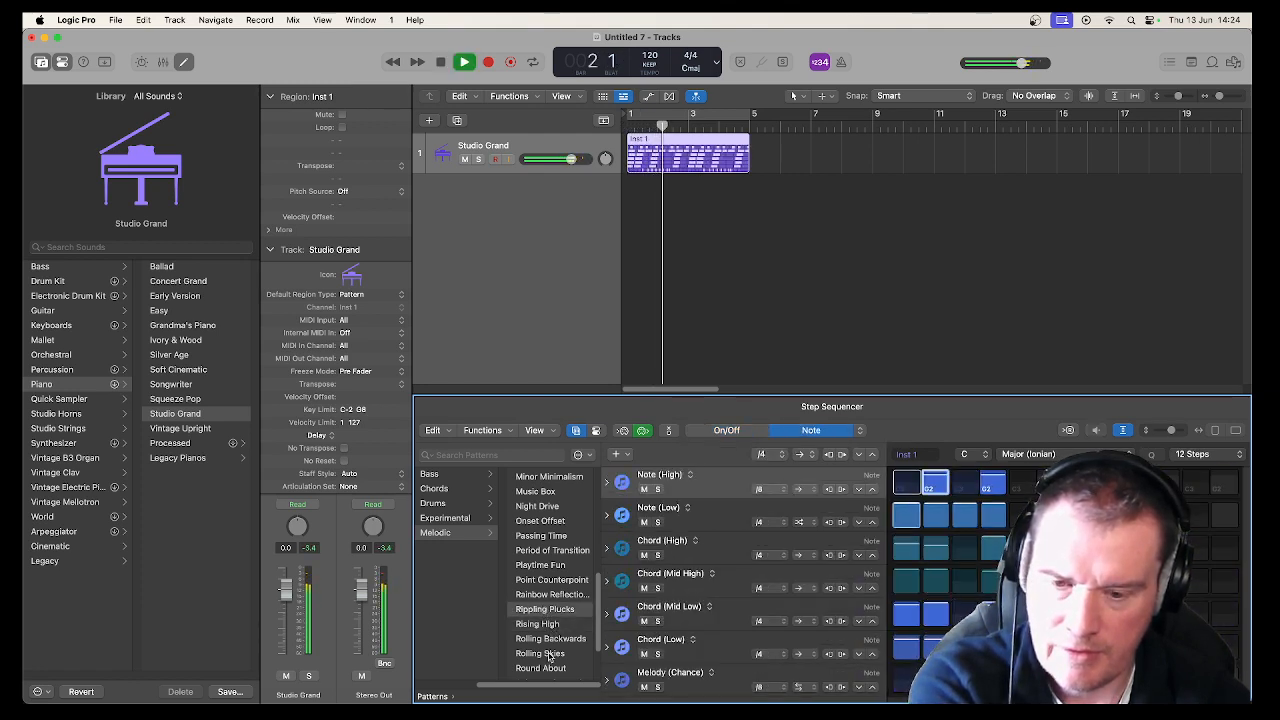
pyautogui.click(557, 640)
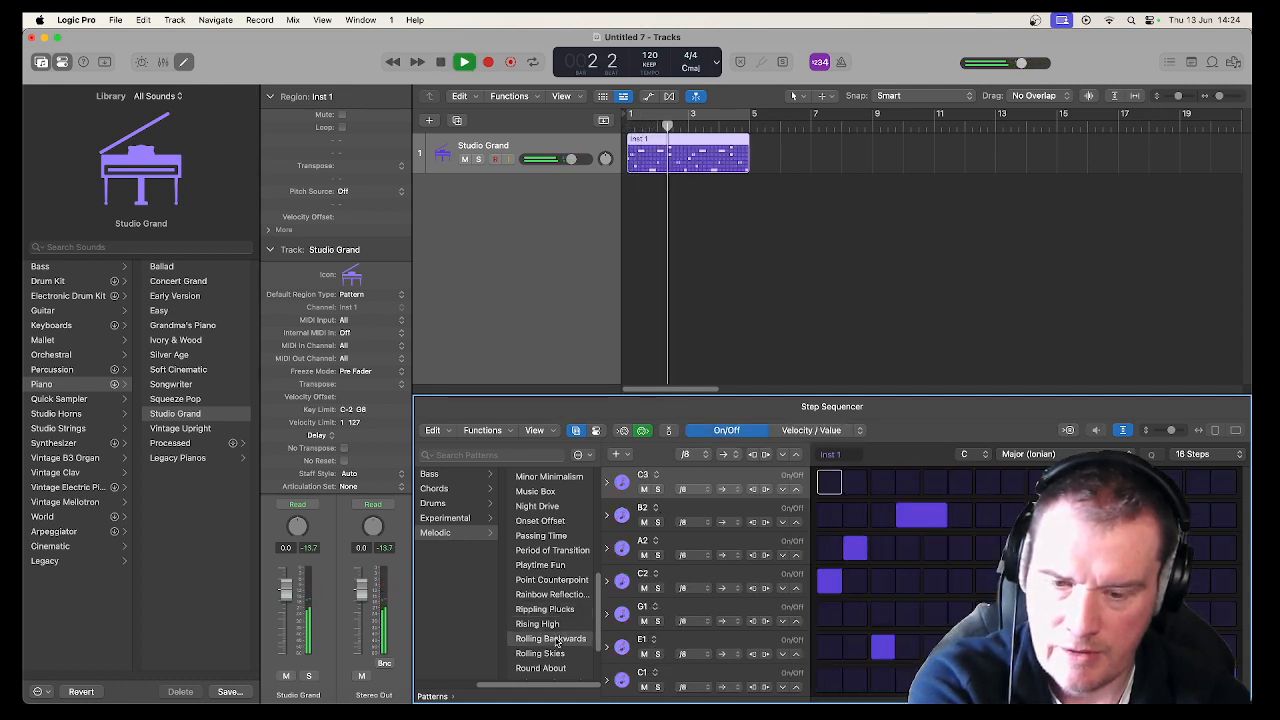
pyautogui.click(556, 652)
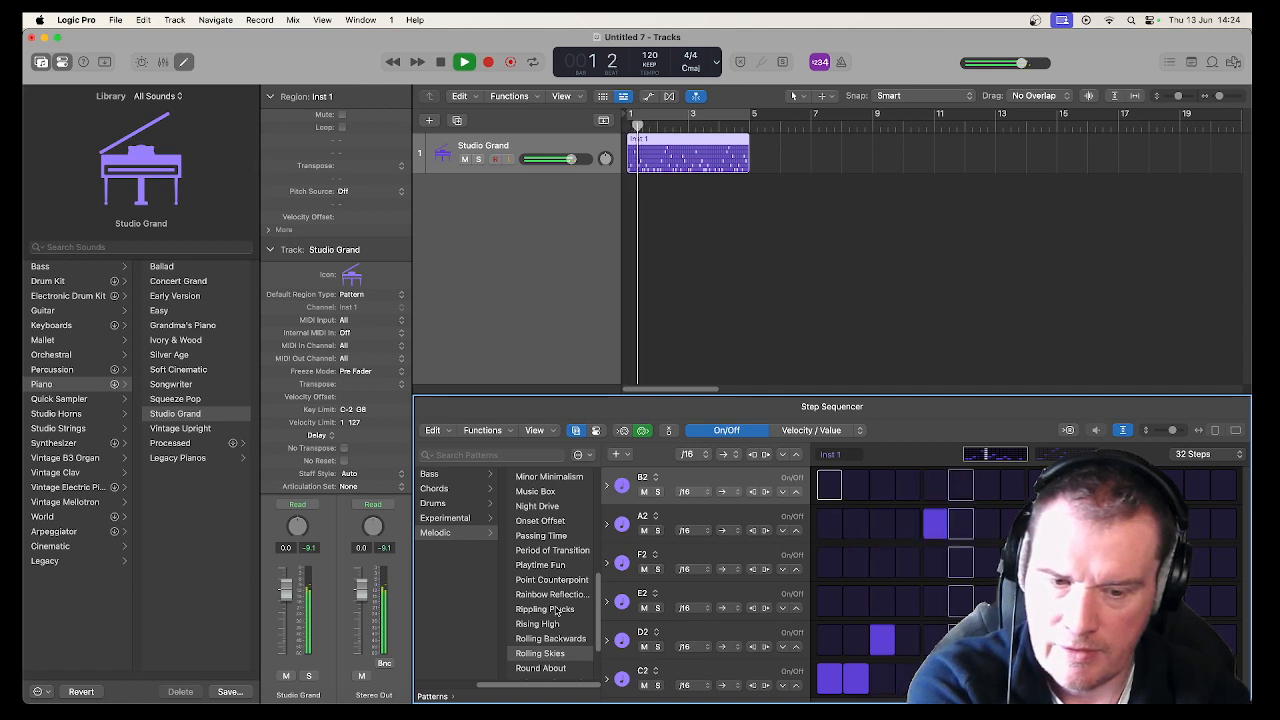
# Load and preview the Slow Arrival melodic pattern, and stop playback.
pyautogui.scroll(-1, 557, 615)
pyautogui.scroll(-3, 557, 610)
pyautogui.click(557, 643)
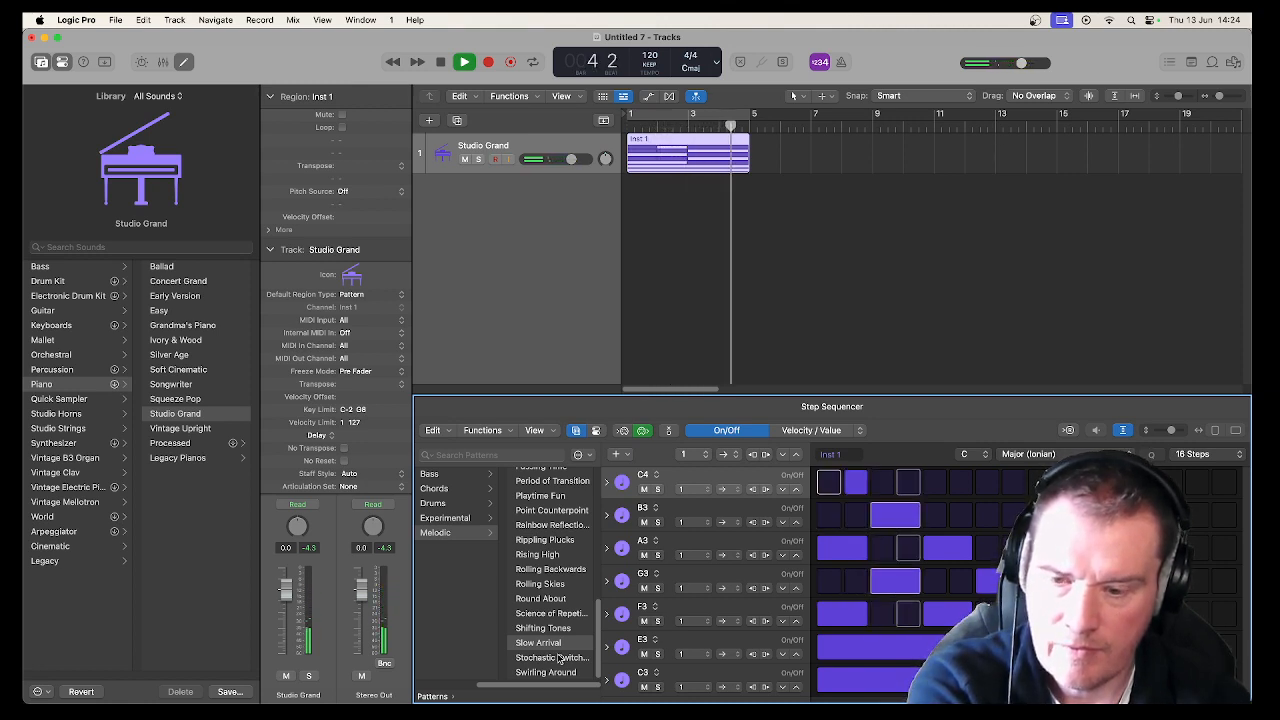
pyautogui.press('space')
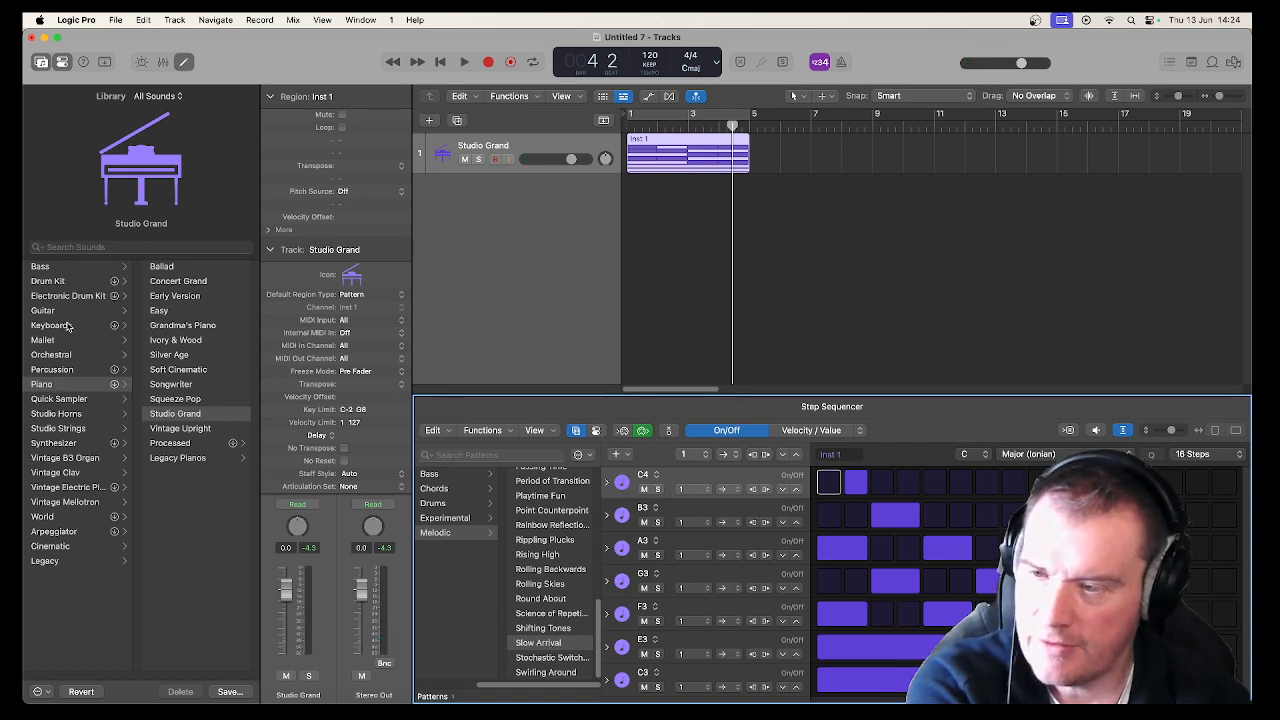
# Browse the Keyboards and Vintage B3 Organ sounds, load Jazz Fusion Organ and play the Slow Arrival pattern with it.
pyautogui.click(52, 325)
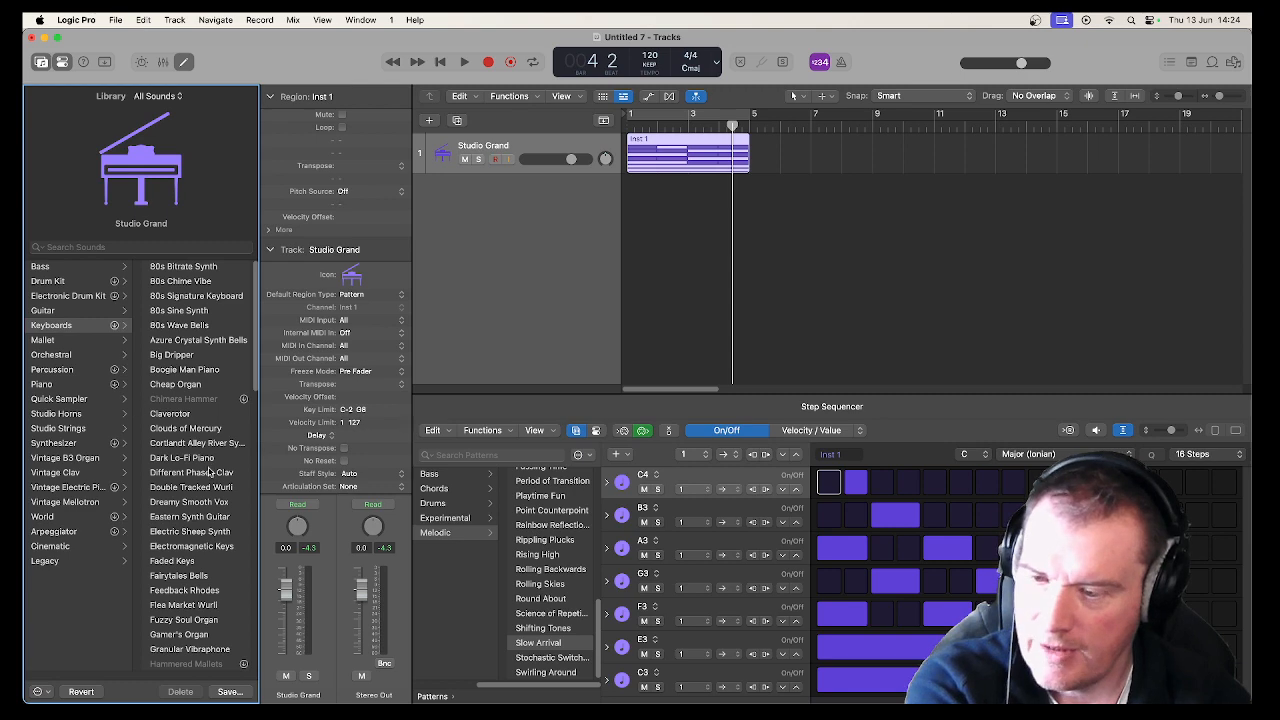
pyautogui.scroll(-8, 210, 472)
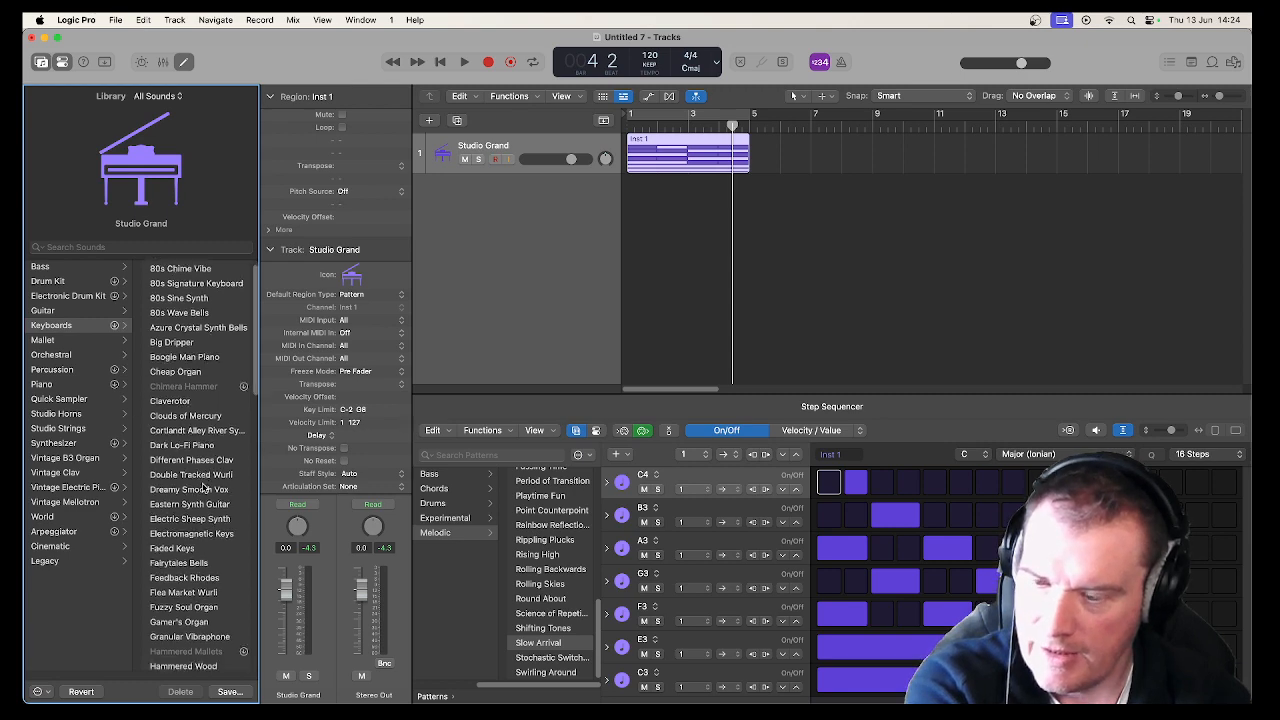
pyautogui.click(65, 458)
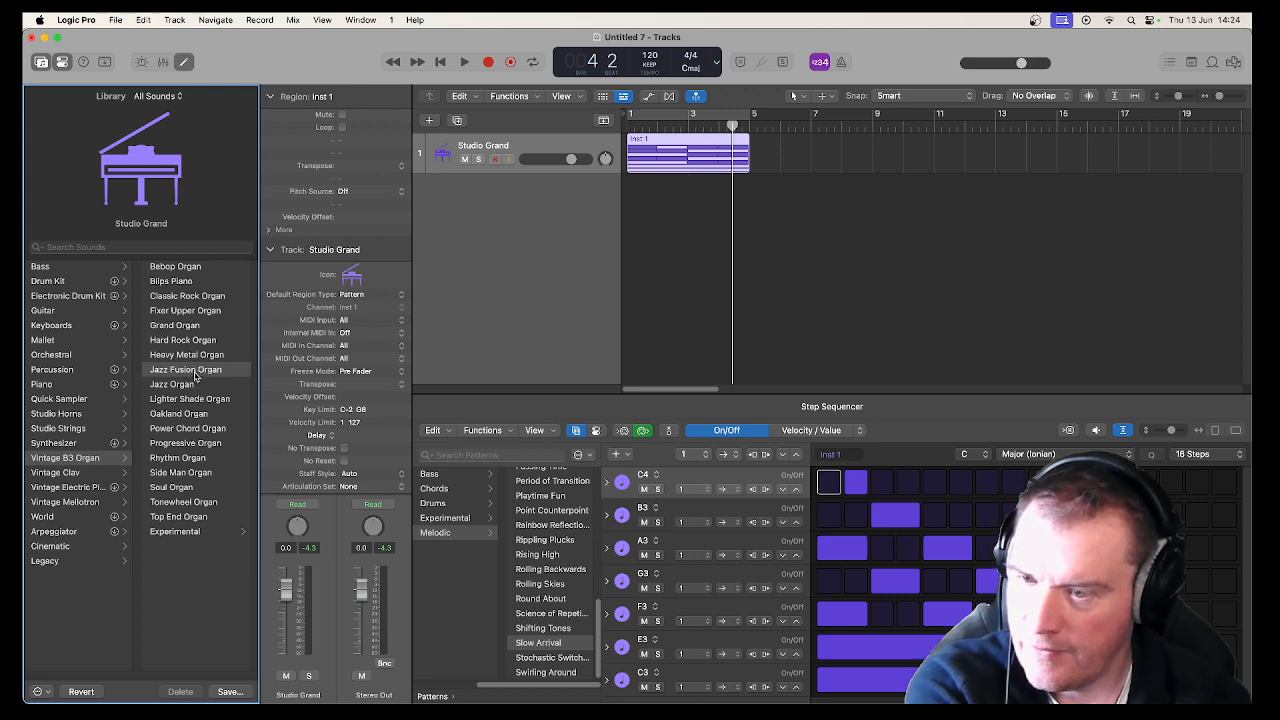
pyautogui.press('space')
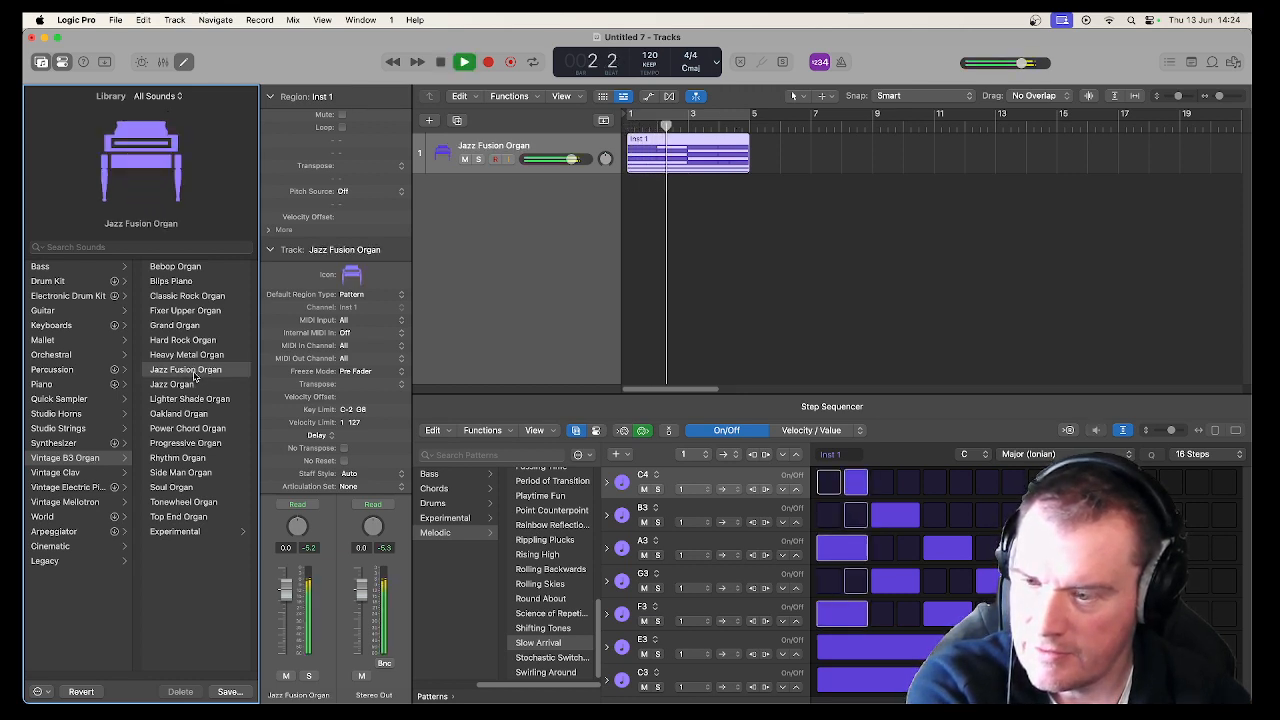
# Stop playback, load the Deluxe Modern sound from Vintage Electric Piano and audition the Slow Arrival pattern with it.
pyautogui.press('space')
pyautogui.click(71, 488)
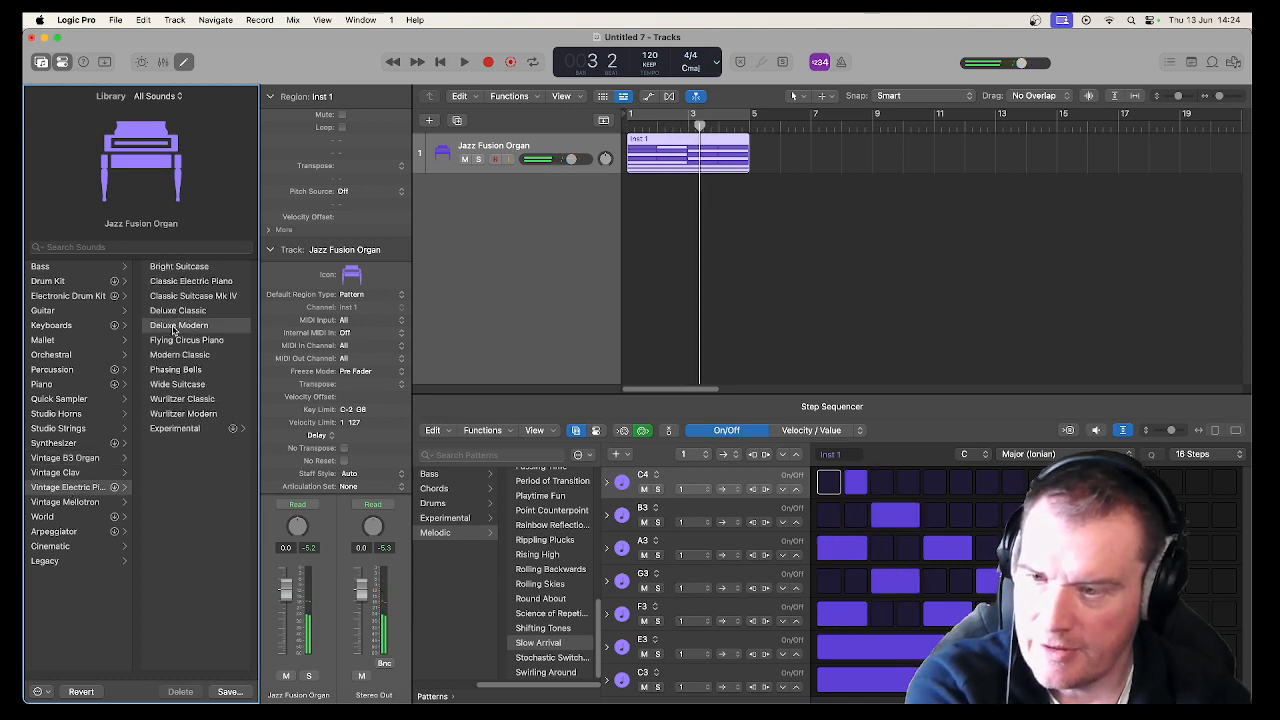
pyautogui.click(174, 326)
pyautogui.press('space')
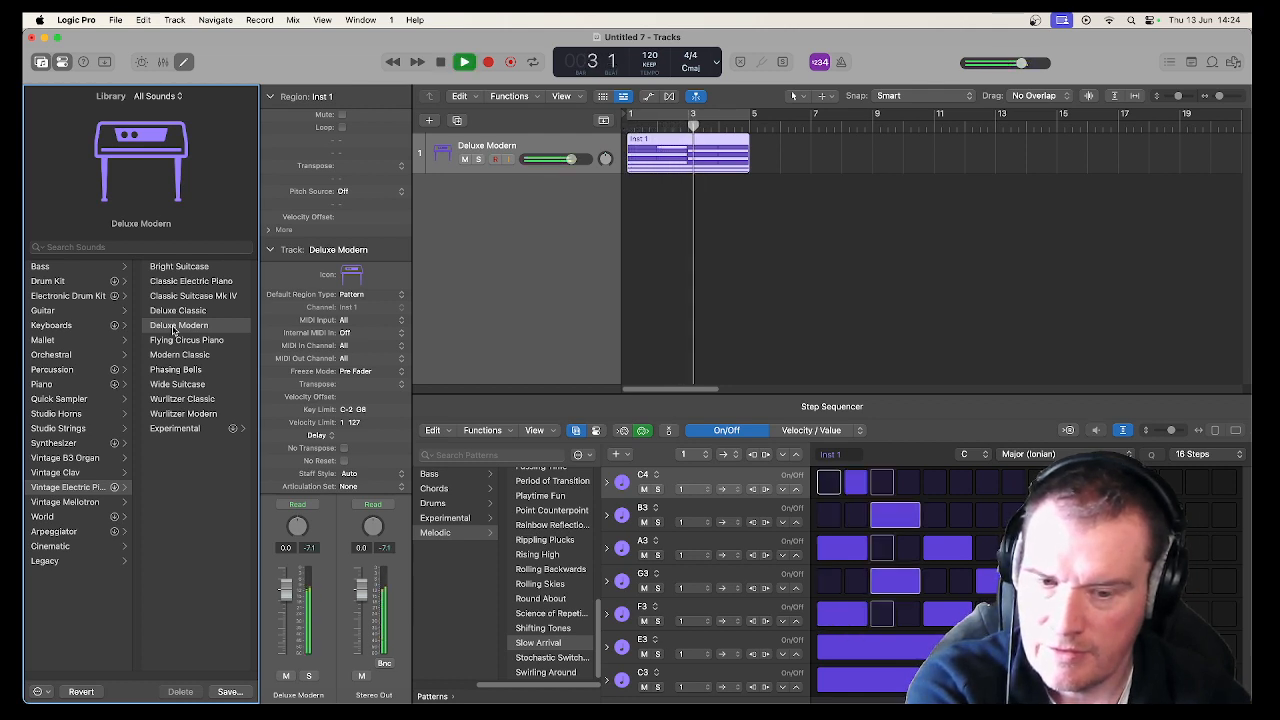
pyautogui.press('space')
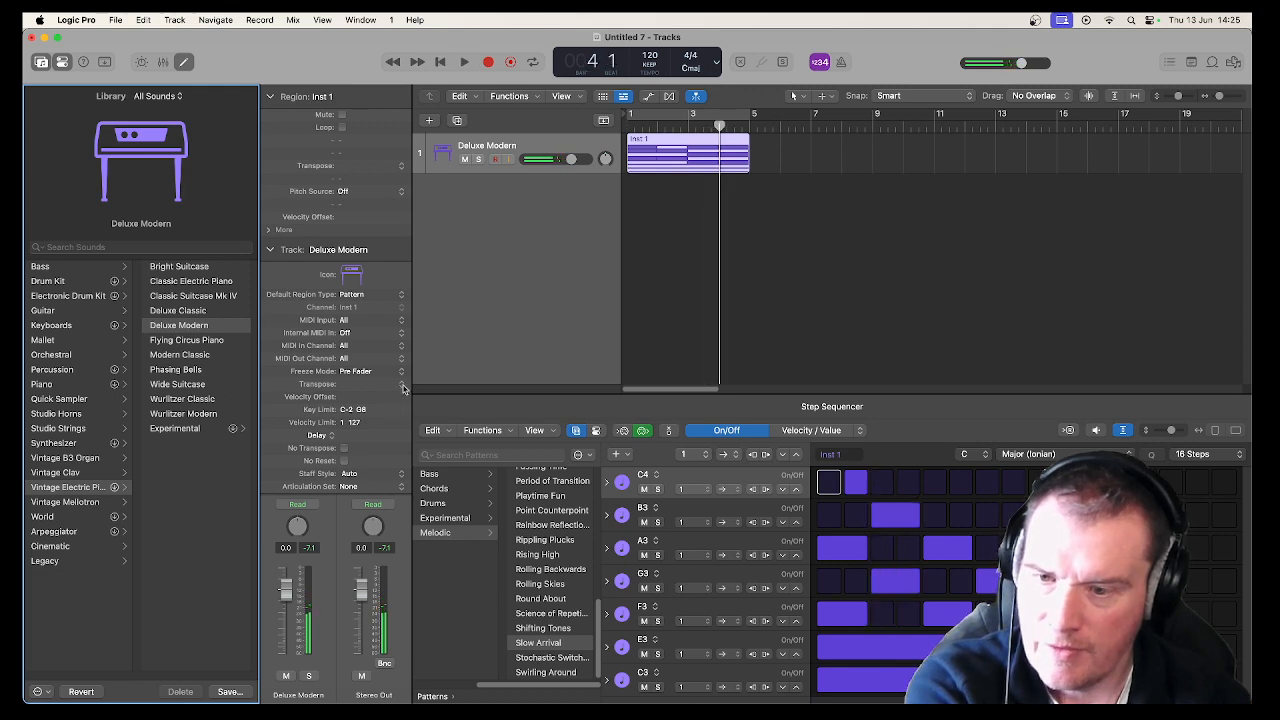
# Transpose the Deluxe Modern track by -12 and audition the Slow Arrival pattern at that pitch.
pyautogui.click(401, 385)
pyautogui.click(390, 407)
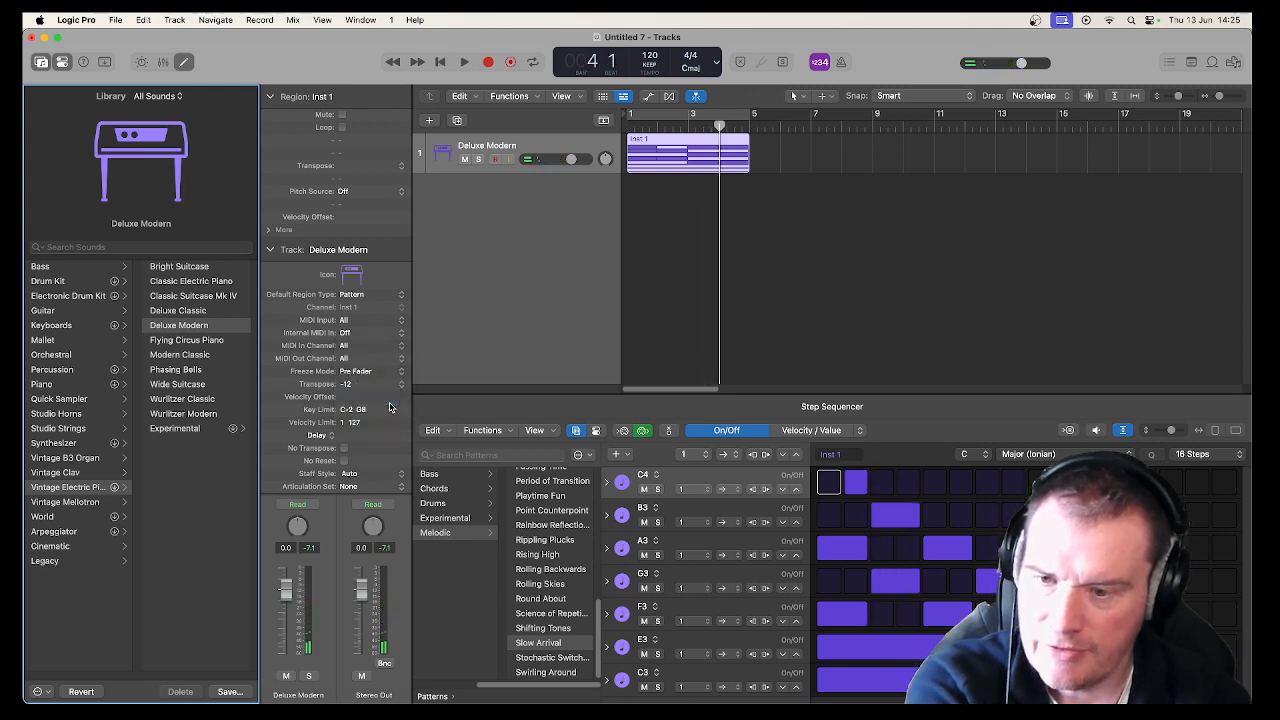
pyautogui.press('space')
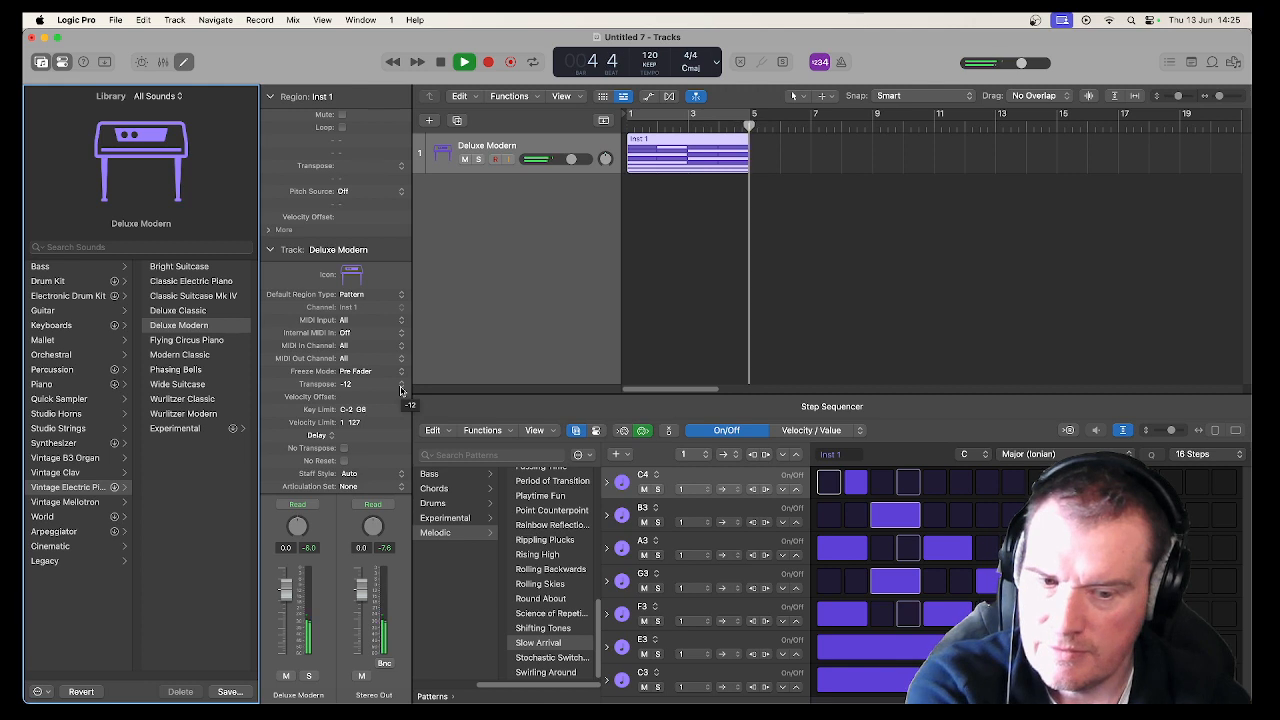
pyautogui.press('space')
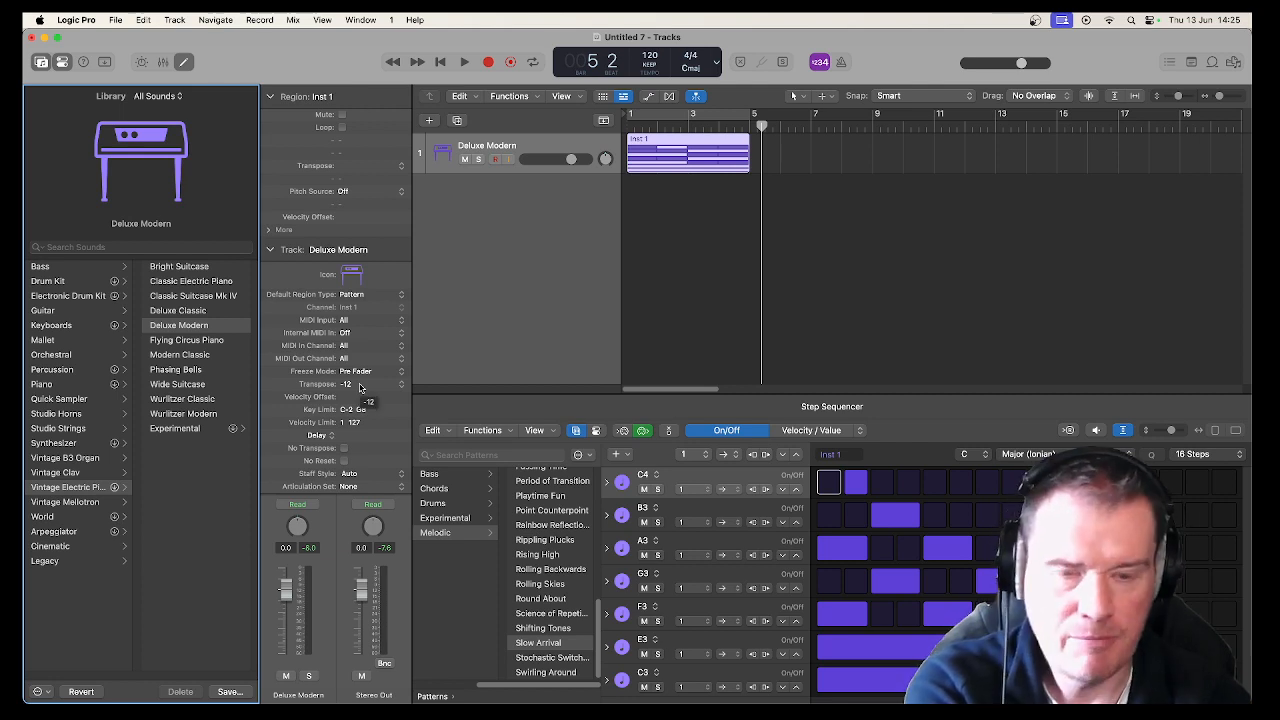
pyautogui.press('space')
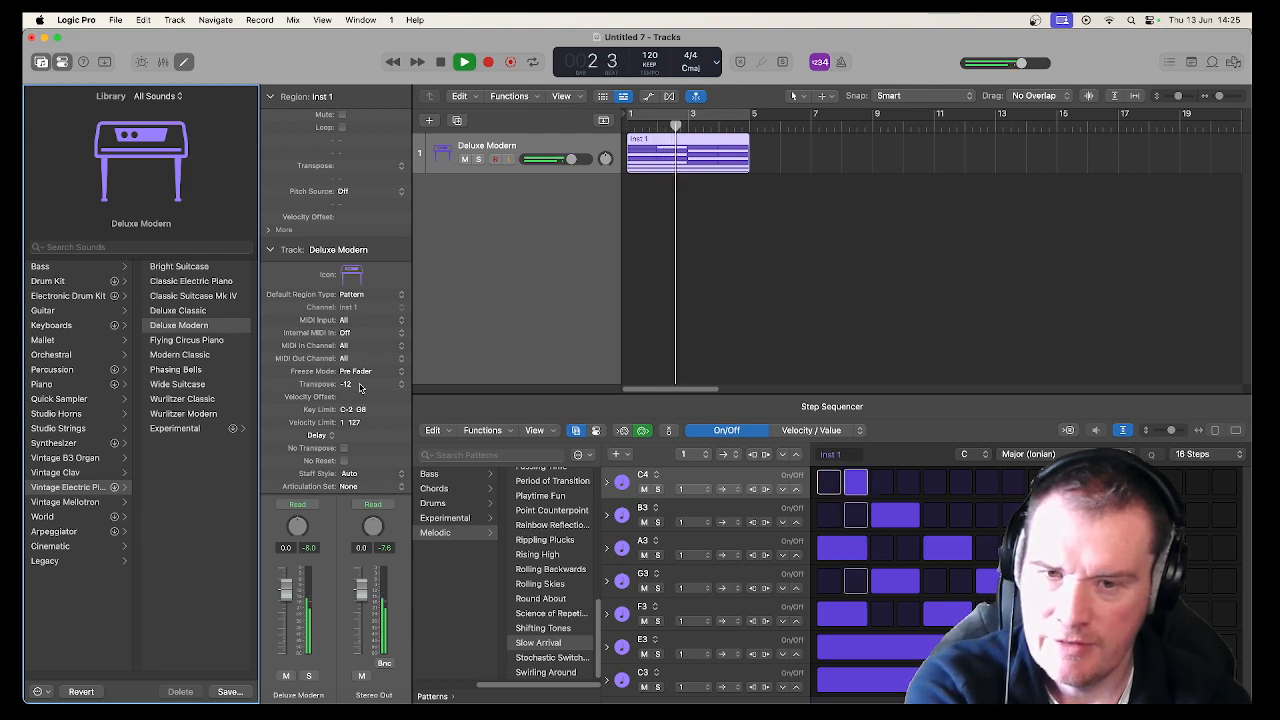
pyautogui.press('space')
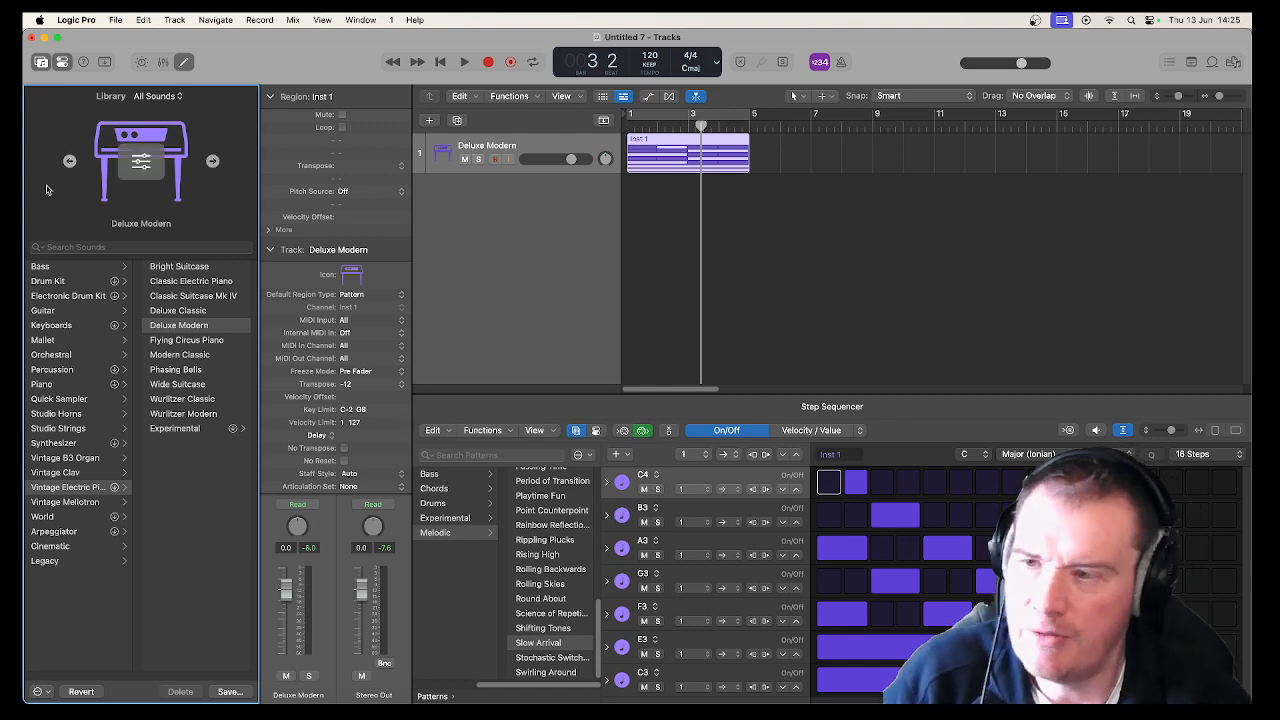
# Hide the Library and deselect the Inst 1 pattern region.
pyautogui.click(40, 62)
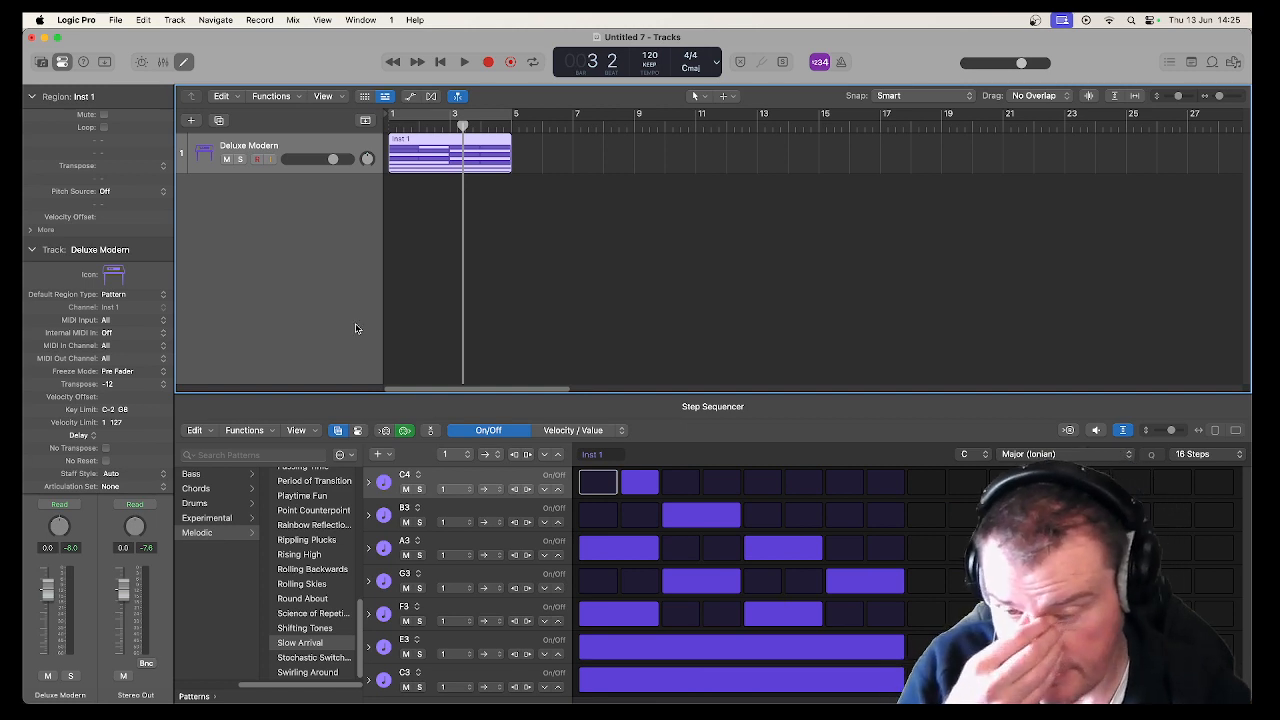
pyautogui.click(433, 233)
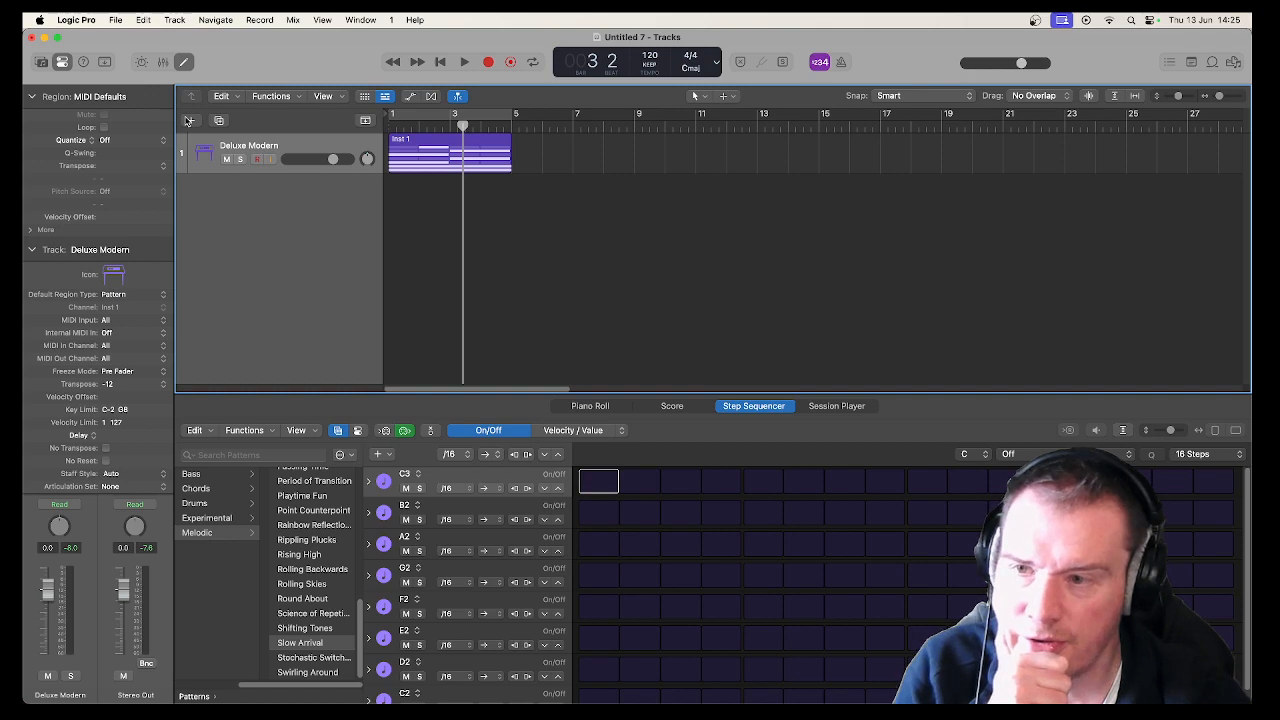
# Add a software instrument MIDI track and create a MIDI region on it spanning bars 1 to 5.
pyautogui.click(188, 120)
pyautogui.click(440, 222)
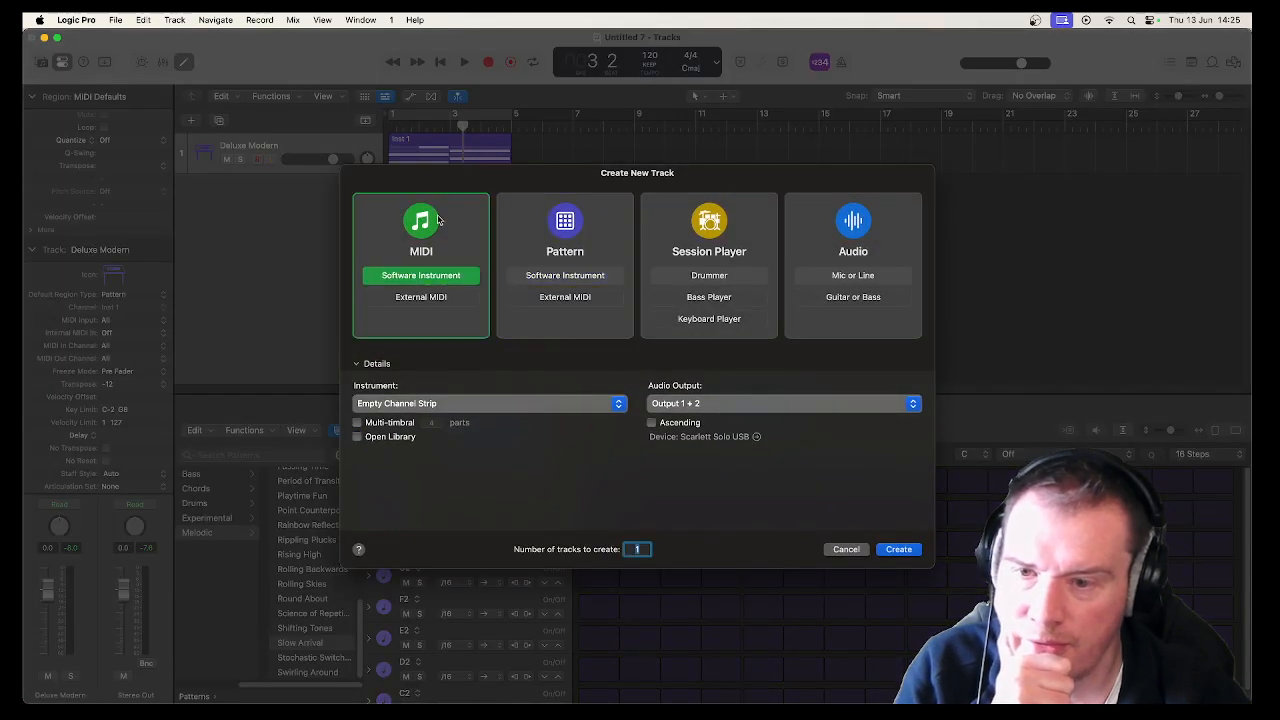
pyautogui.click(885, 551)
pyautogui.rightClick(407, 200)
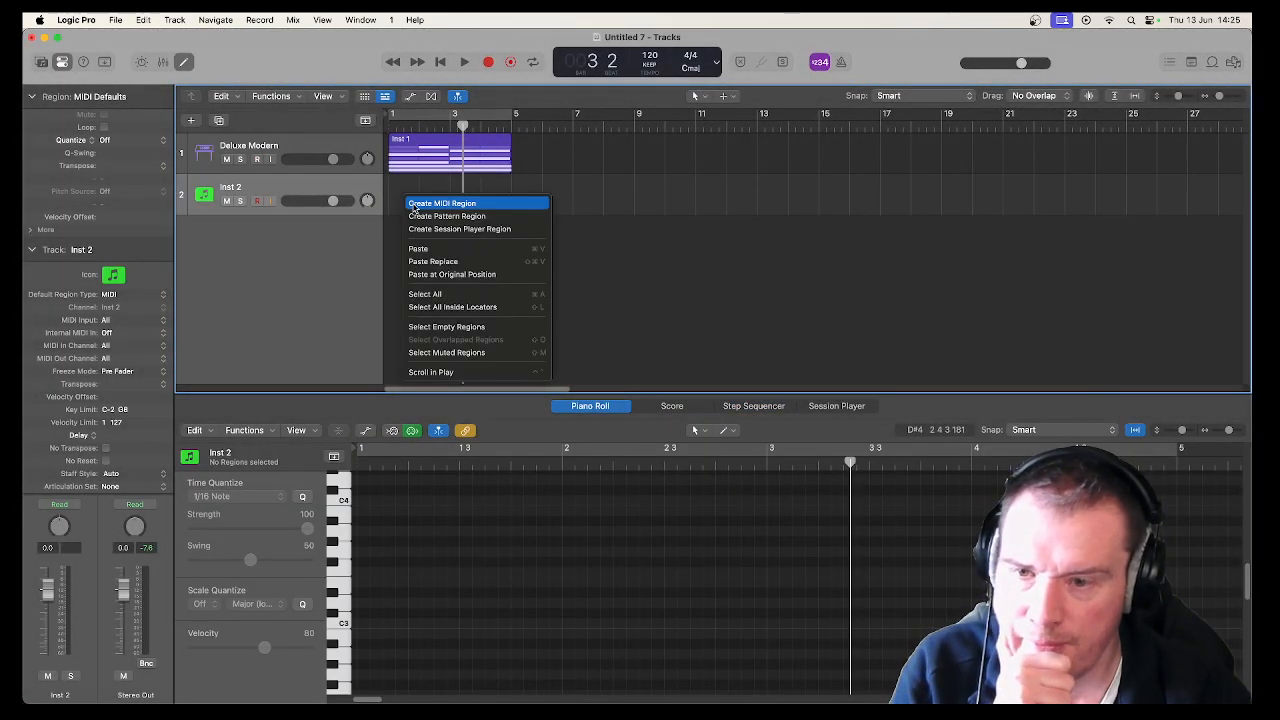
pyautogui.click(440, 203)
pyautogui.moveTo(422, 210); pyautogui.dragTo(510, 220)
# Examine the MIDI region's Piano Roll, Score and Smart Tempo editors, including the Piano Roll's view, editing and MIDI Transform options.
pyautogui.click(299, 430)
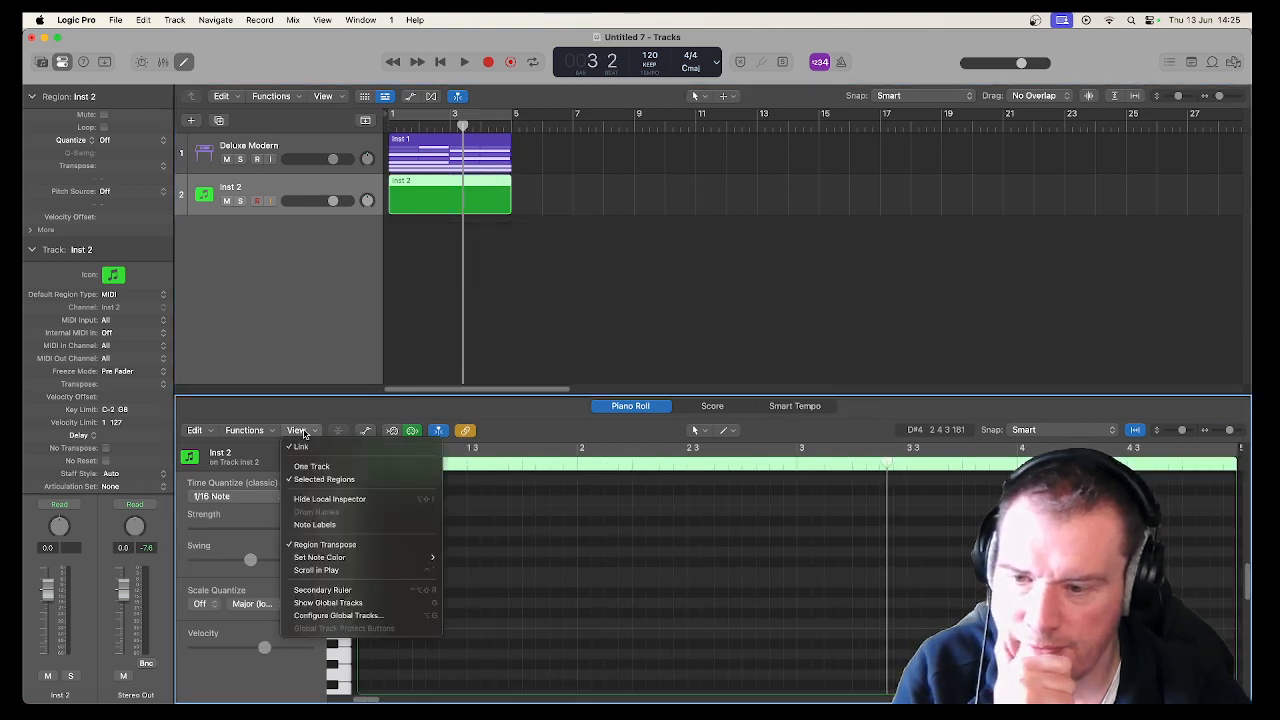
pyautogui.click(291, 374)
pyautogui.click(714, 406)
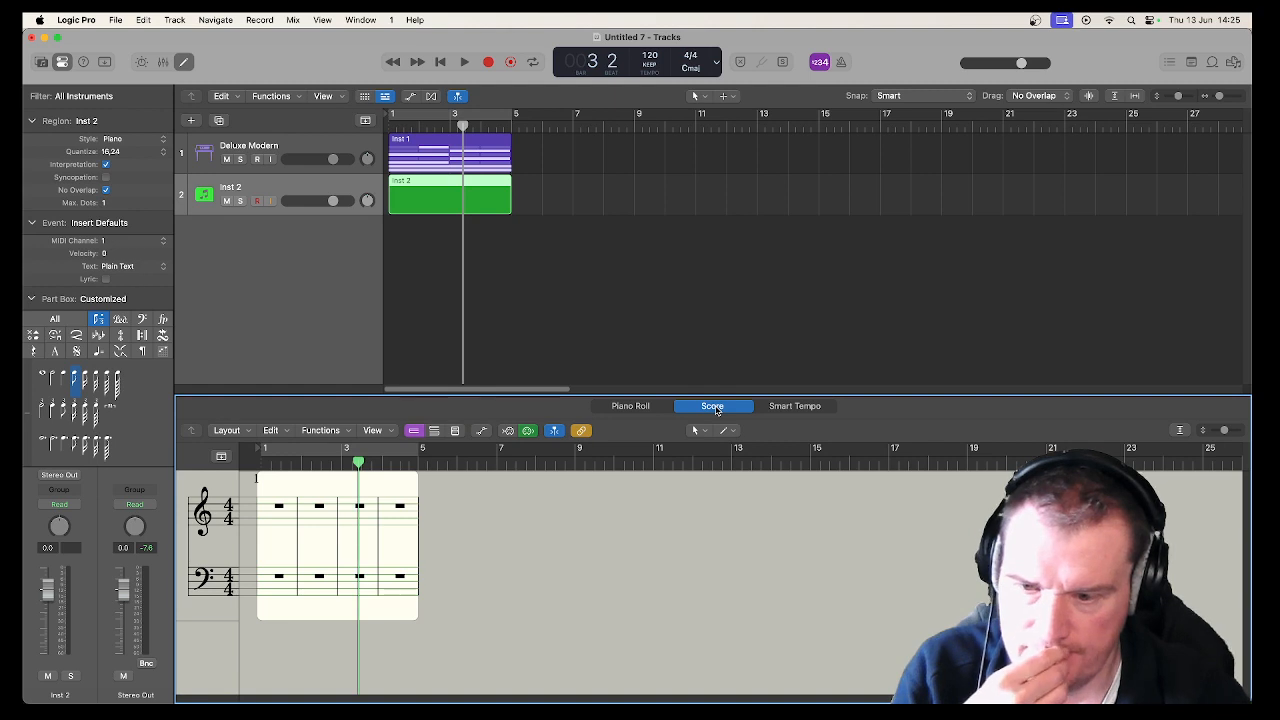
pyautogui.click(787, 408)
pyautogui.click(630, 410)
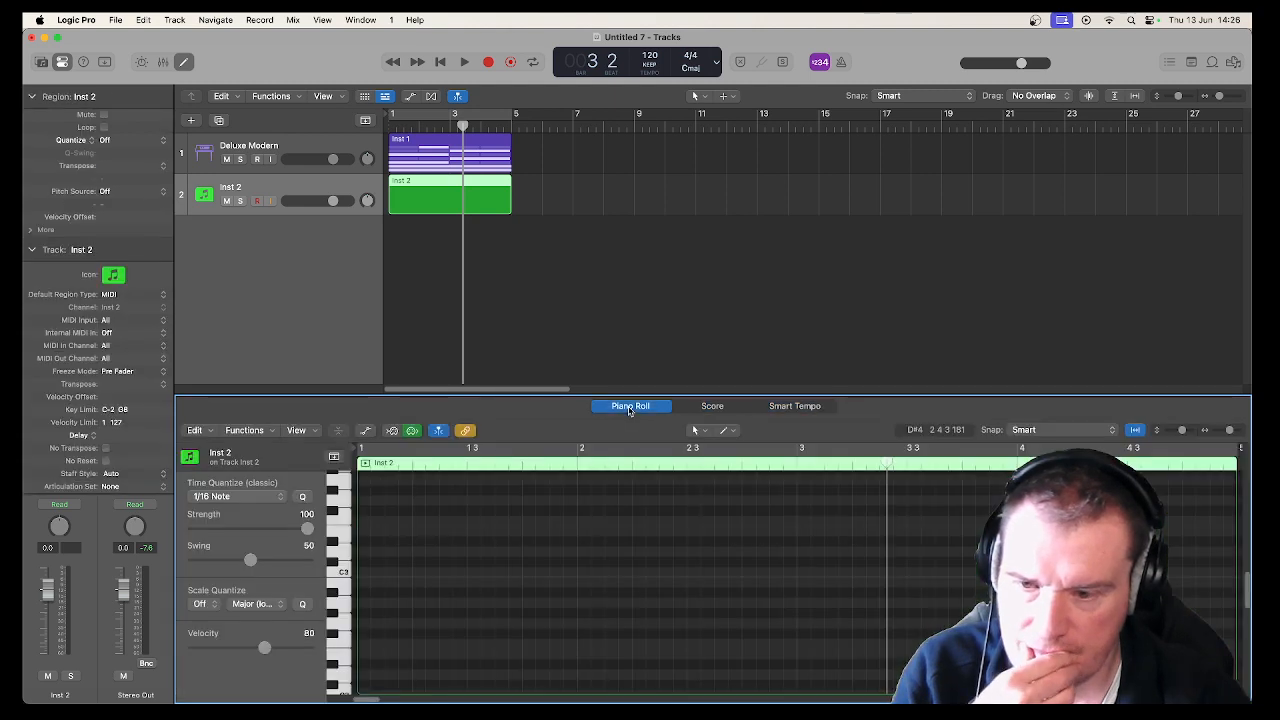
pyautogui.click(194, 431)
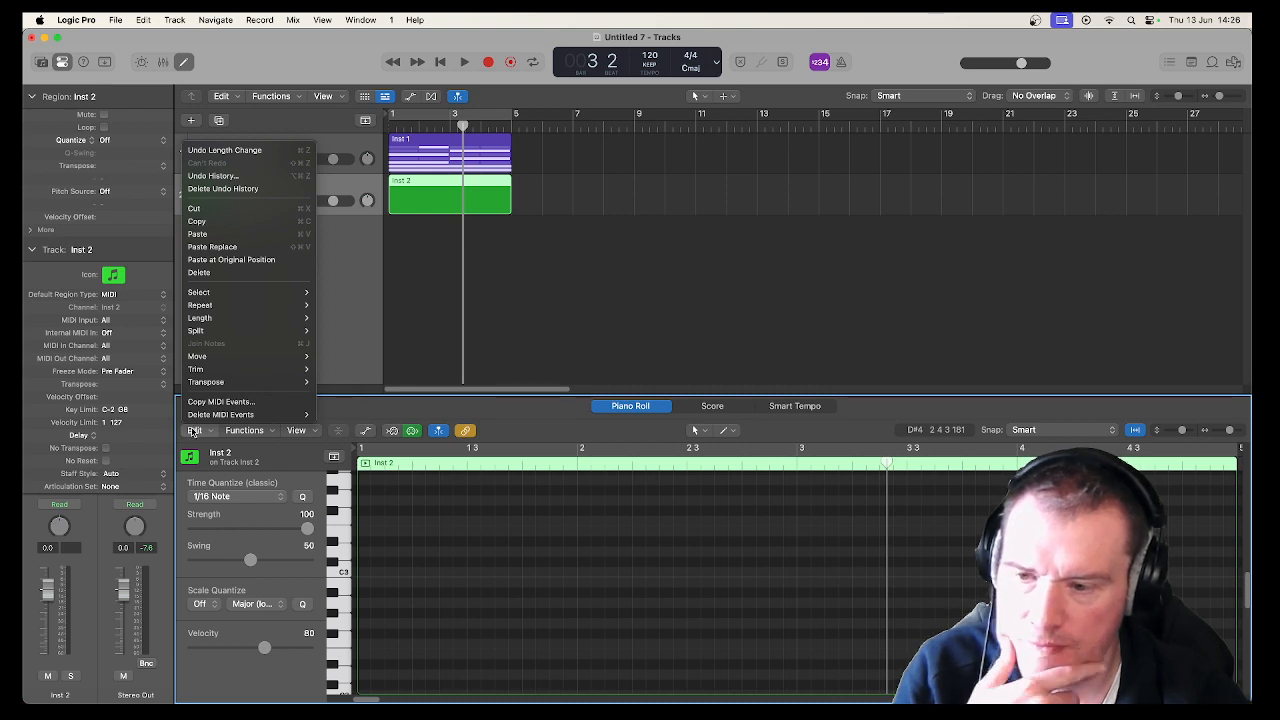
pyautogui.click(228, 431)
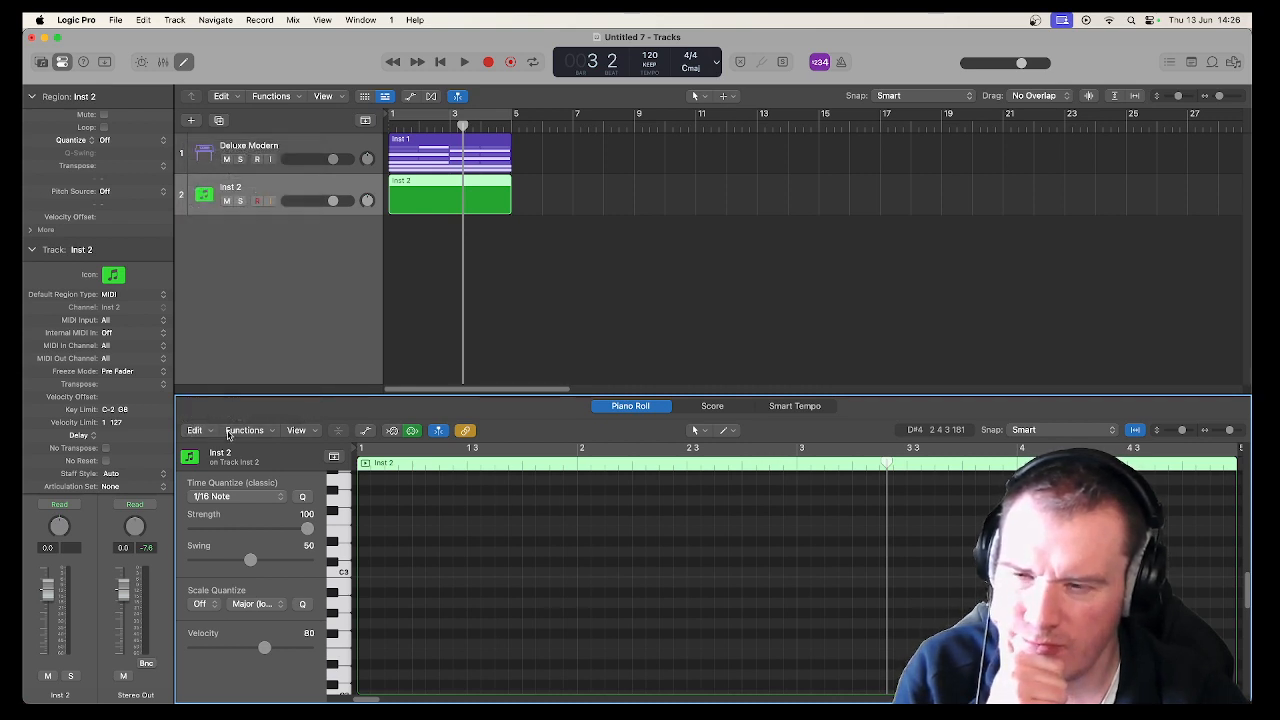
pyautogui.click(228, 431)
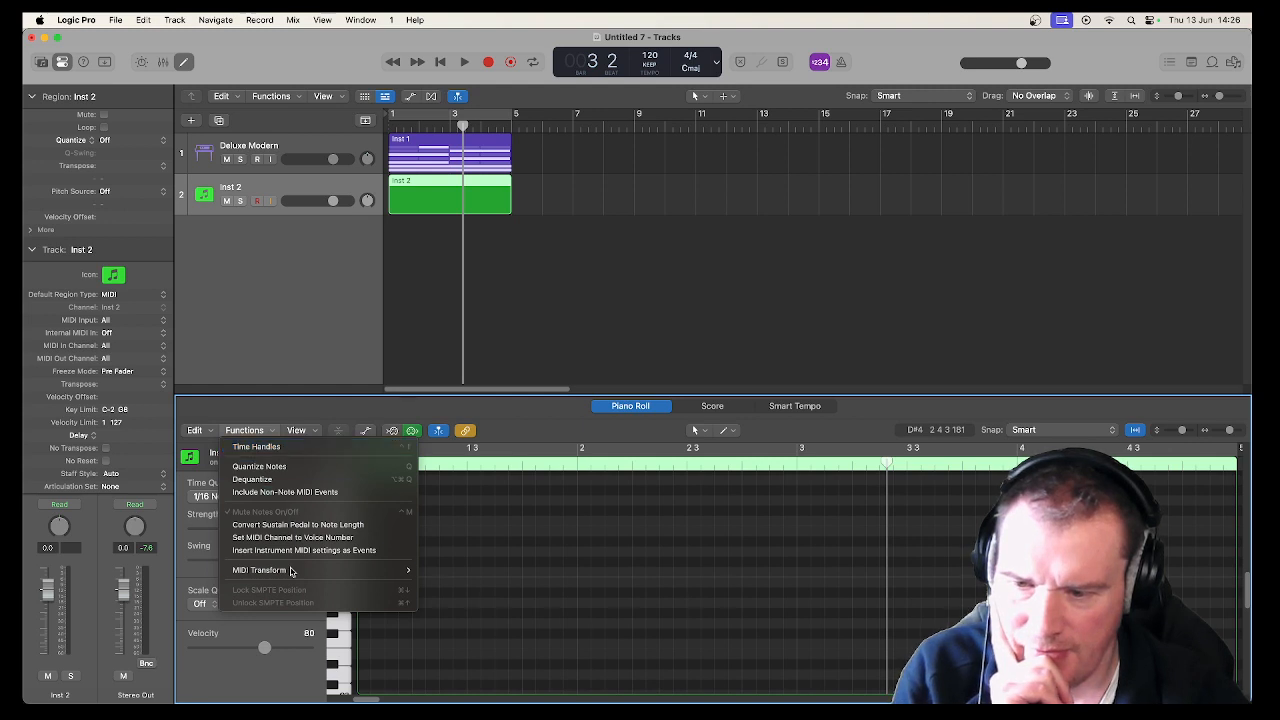
pyautogui.moveTo(292, 569)
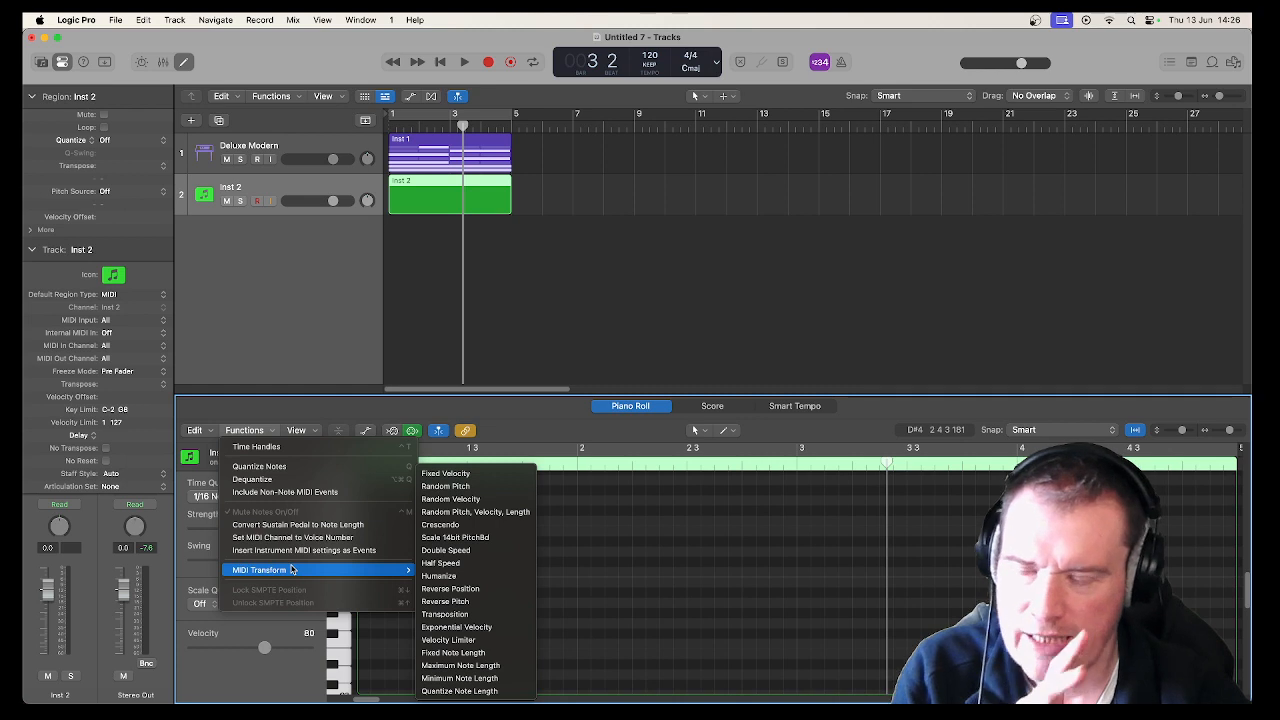
pyautogui.click(245, 346)
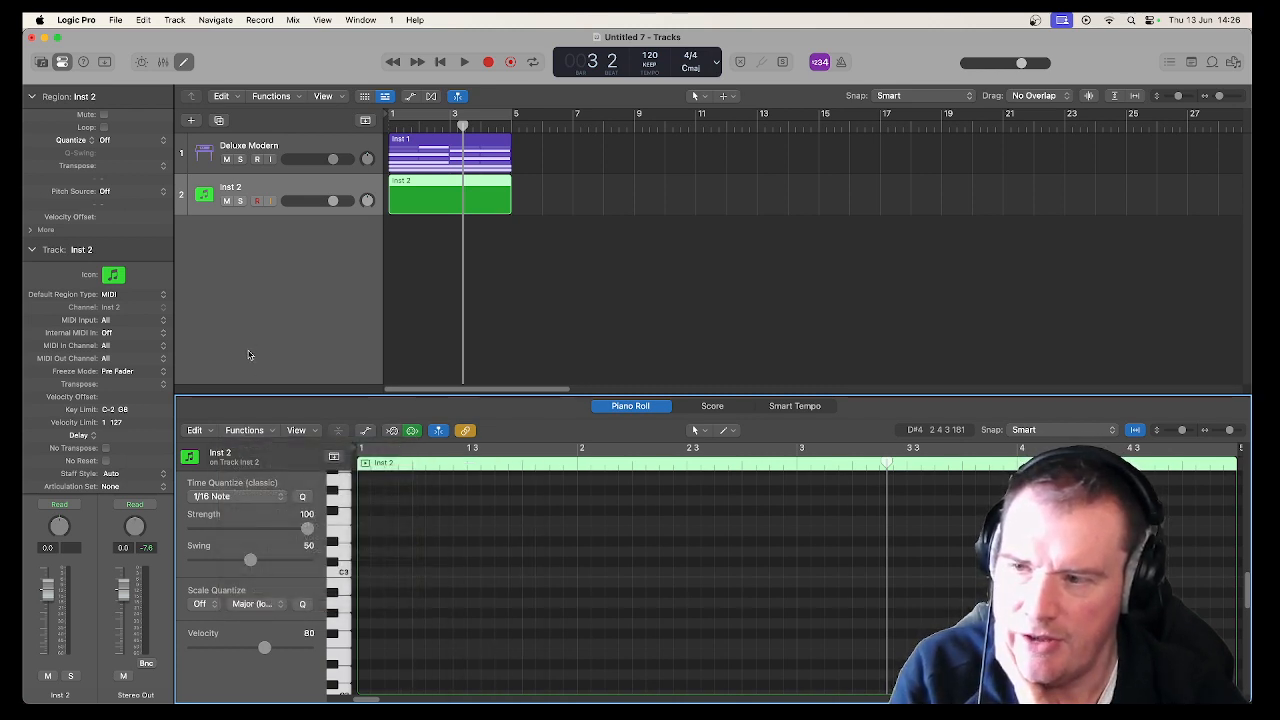
# Collapse the Inst 2 track parameters and view the MIDI FX plug-ins available for its channel strip.
pyautogui.click(30, 250)
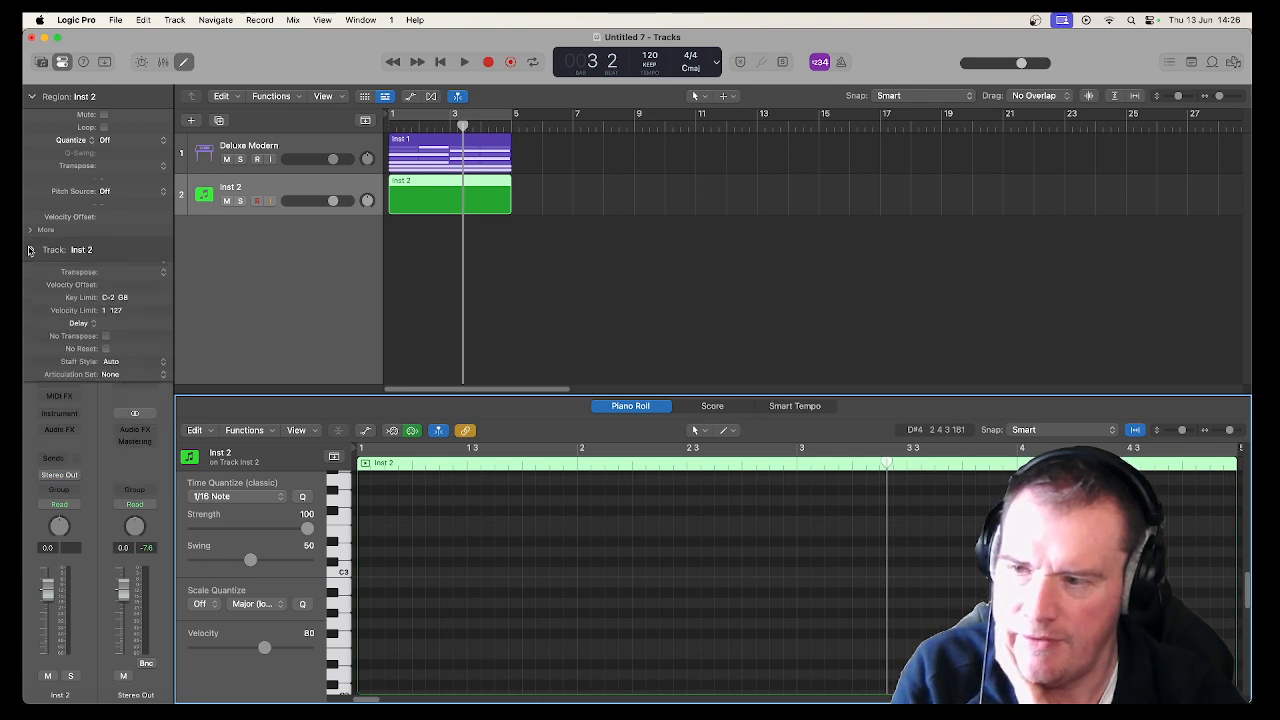
pyautogui.click(68, 398)
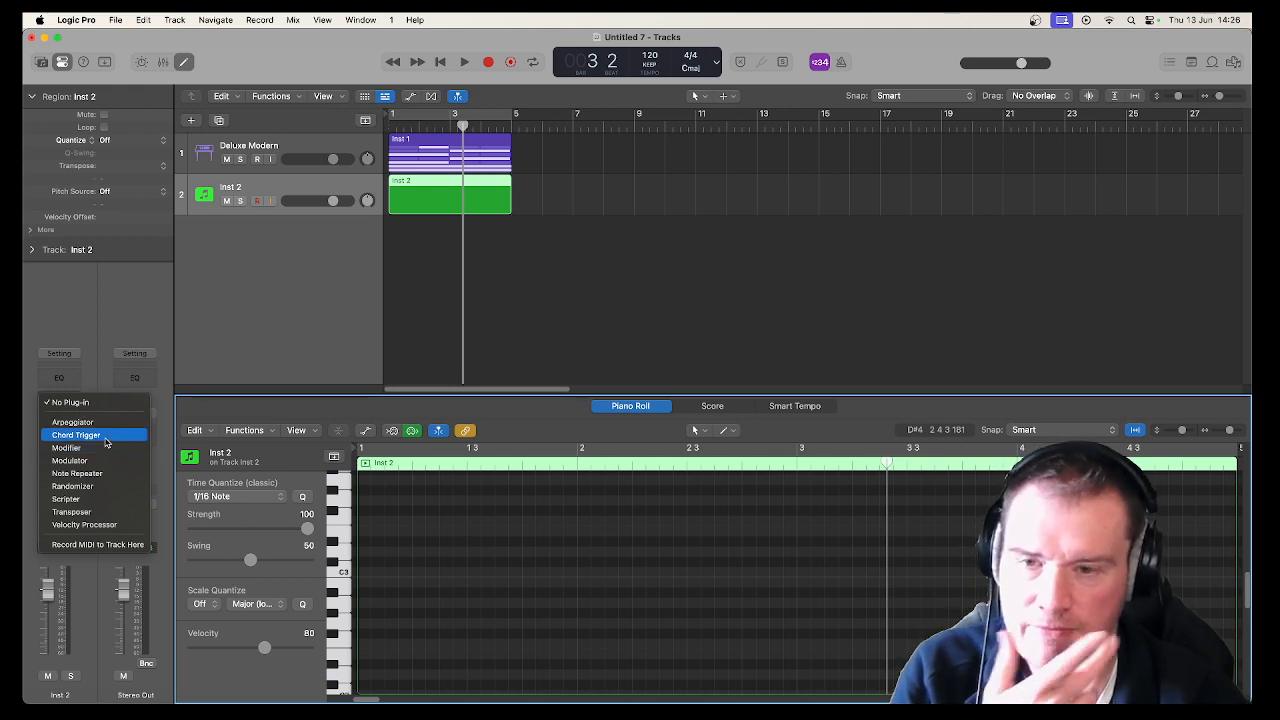
pyautogui.click(292, 322)
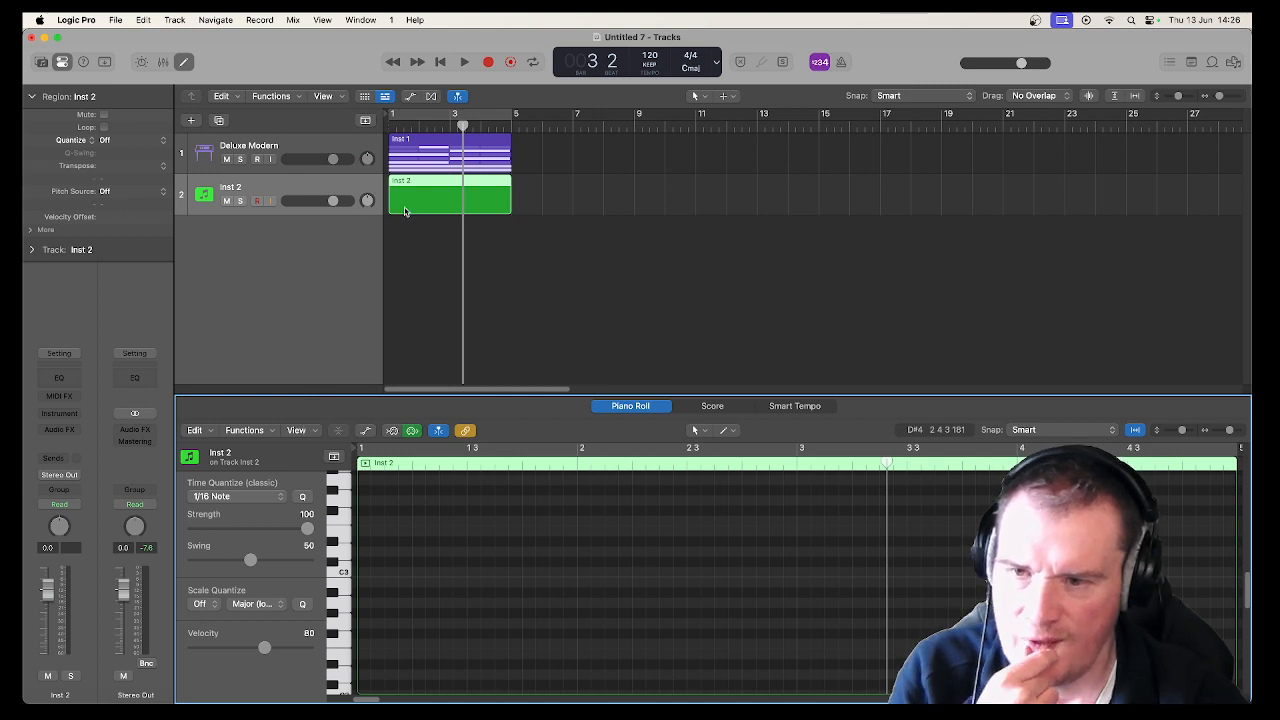
# Move the Inst 1 pattern region to bar 11 and create an empty pattern region at bar 1 on the Deluxe Modern track.
pyautogui.click(427, 141)
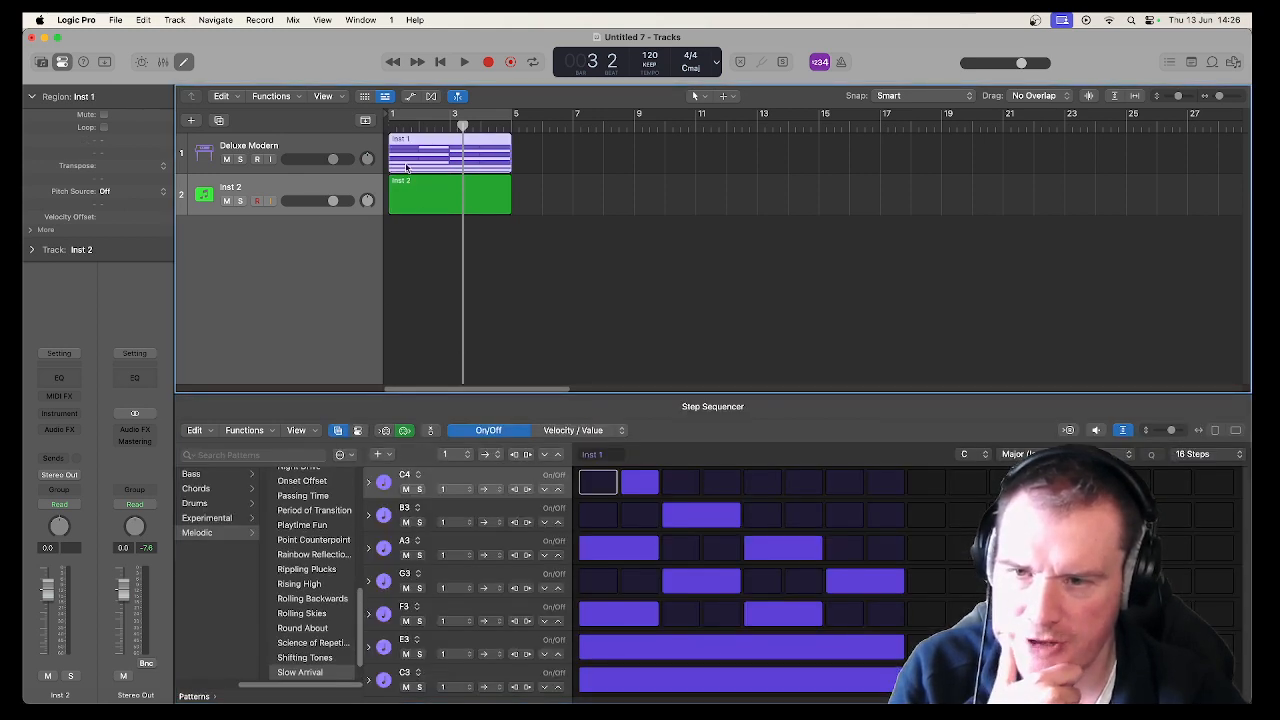
pyautogui.moveTo(440, 140); pyautogui.dragTo(717, 152)
pyautogui.rightClick(416, 160)
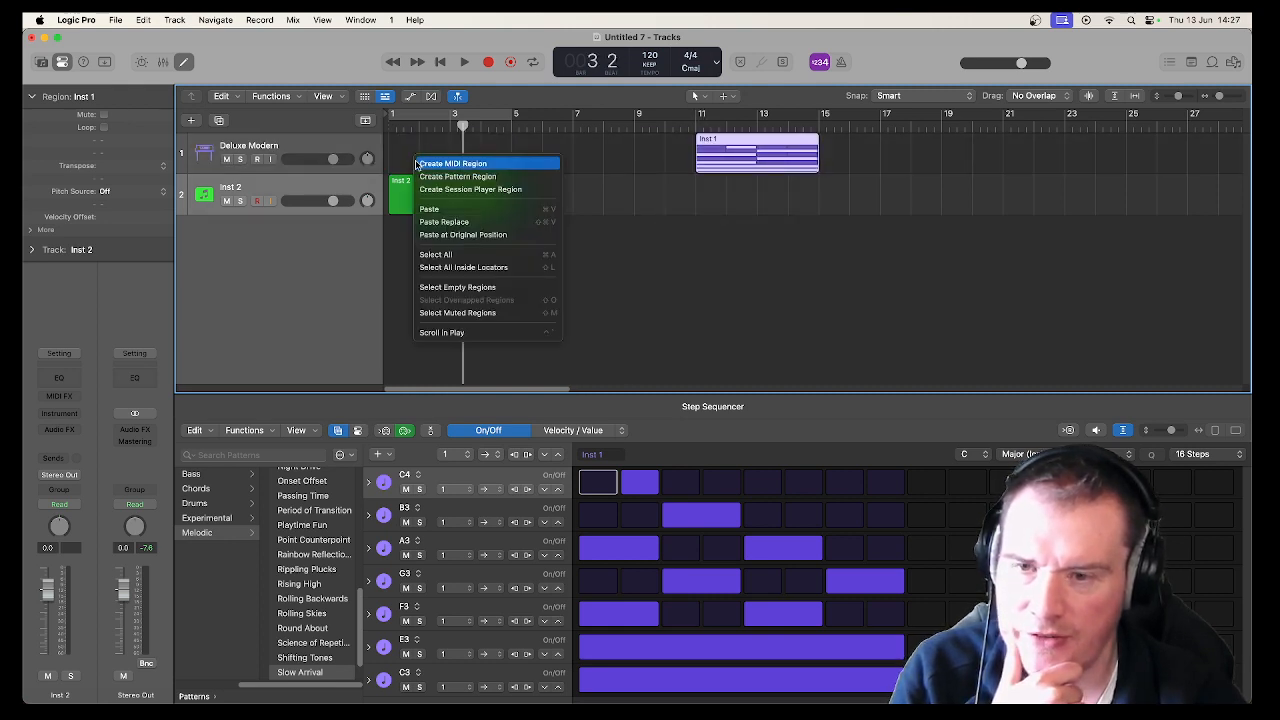
pyautogui.click(419, 178)
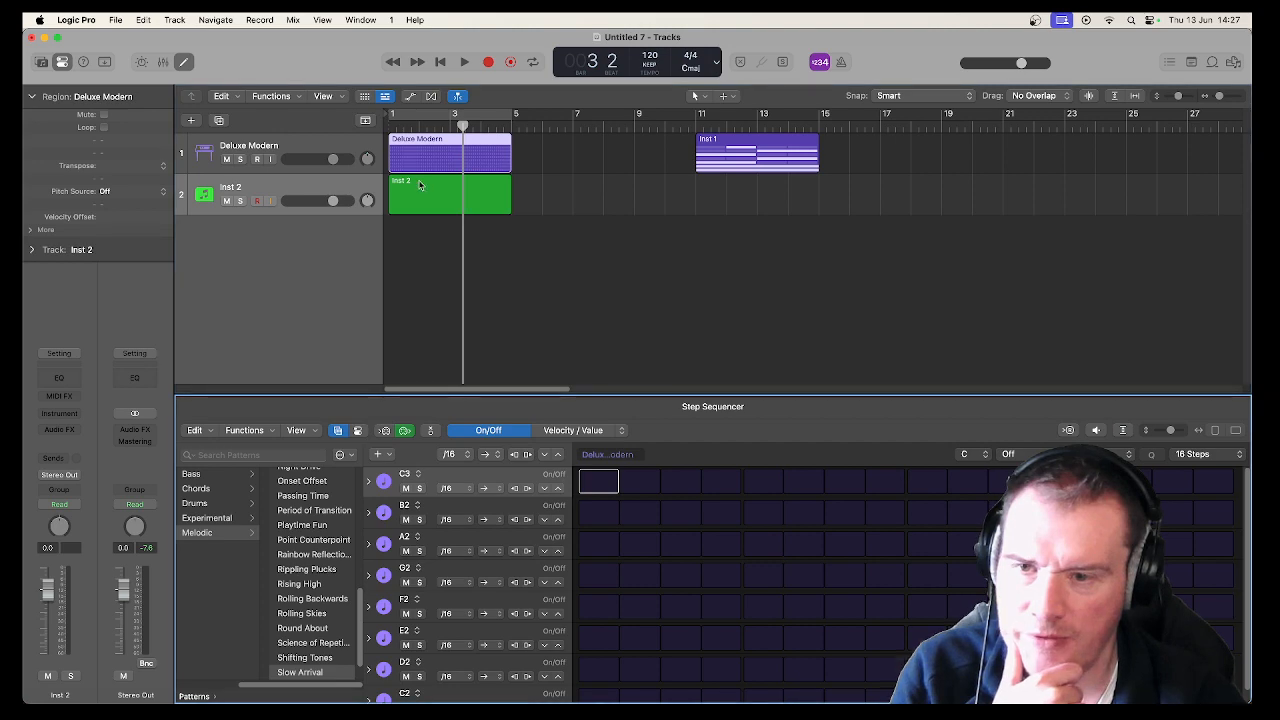
# Delete the Inst 2 track together with its MIDI region.
pyautogui.click(419, 184)
pyautogui.rightClick(354, 183)
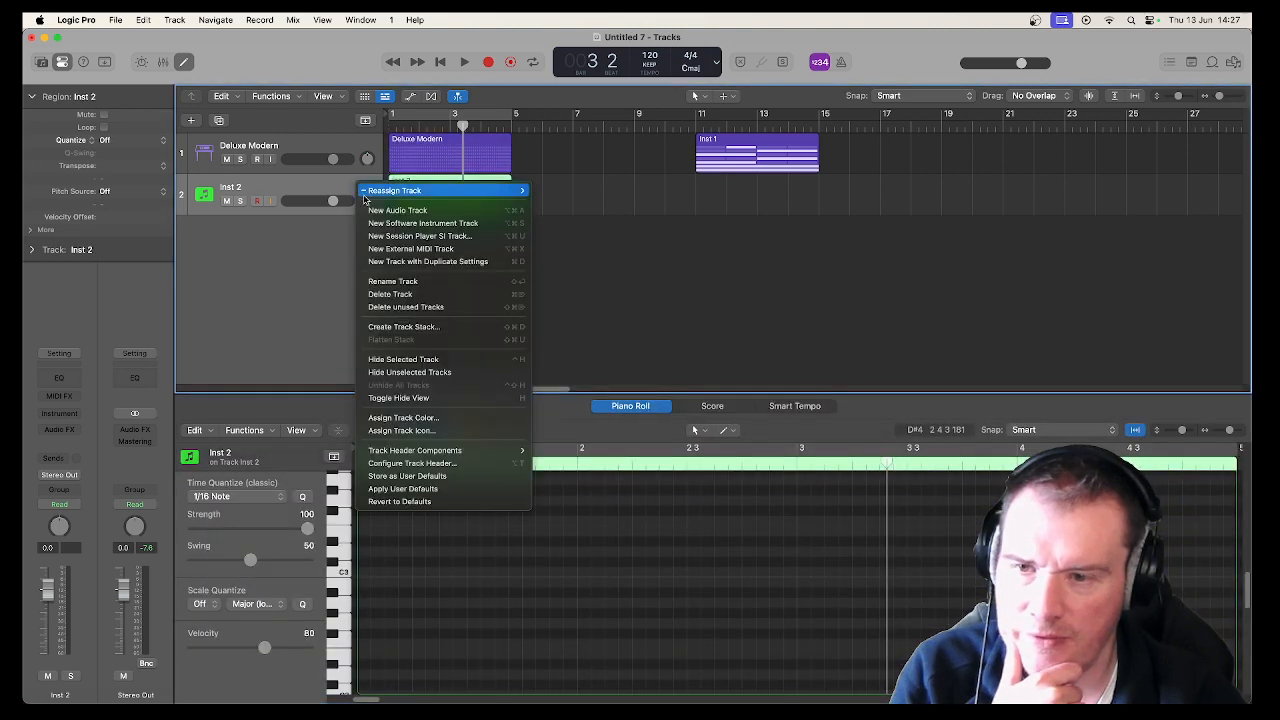
pyautogui.click(390, 295)
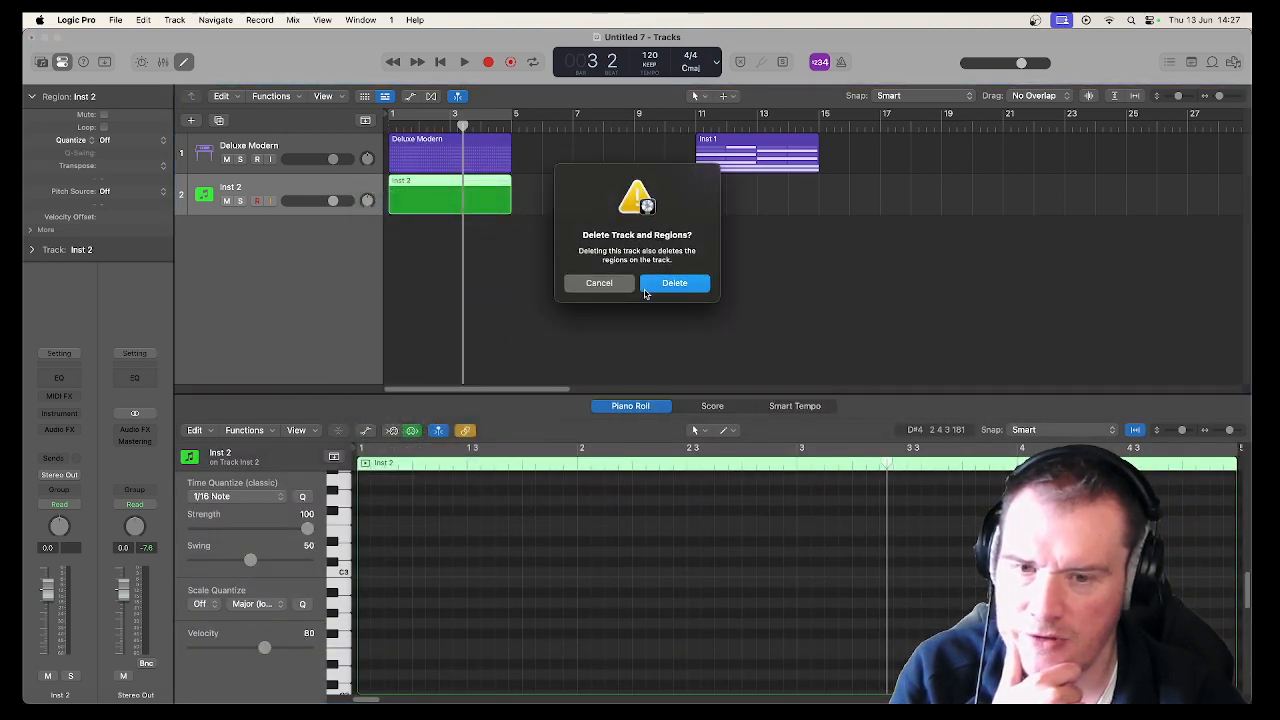
pyautogui.click(671, 283)
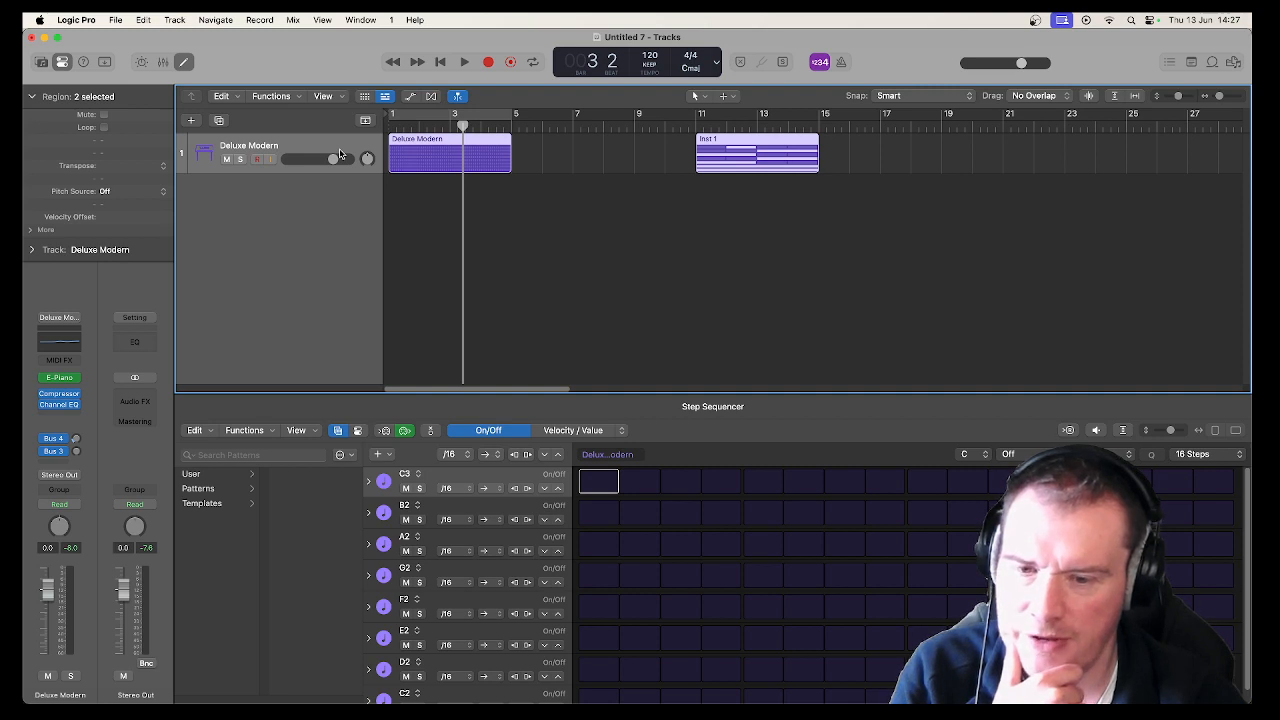
# Examine the Step Sequencer's view options and the User, Patterns and Templates categories of the pattern browser.
pyautogui.click(297, 430)
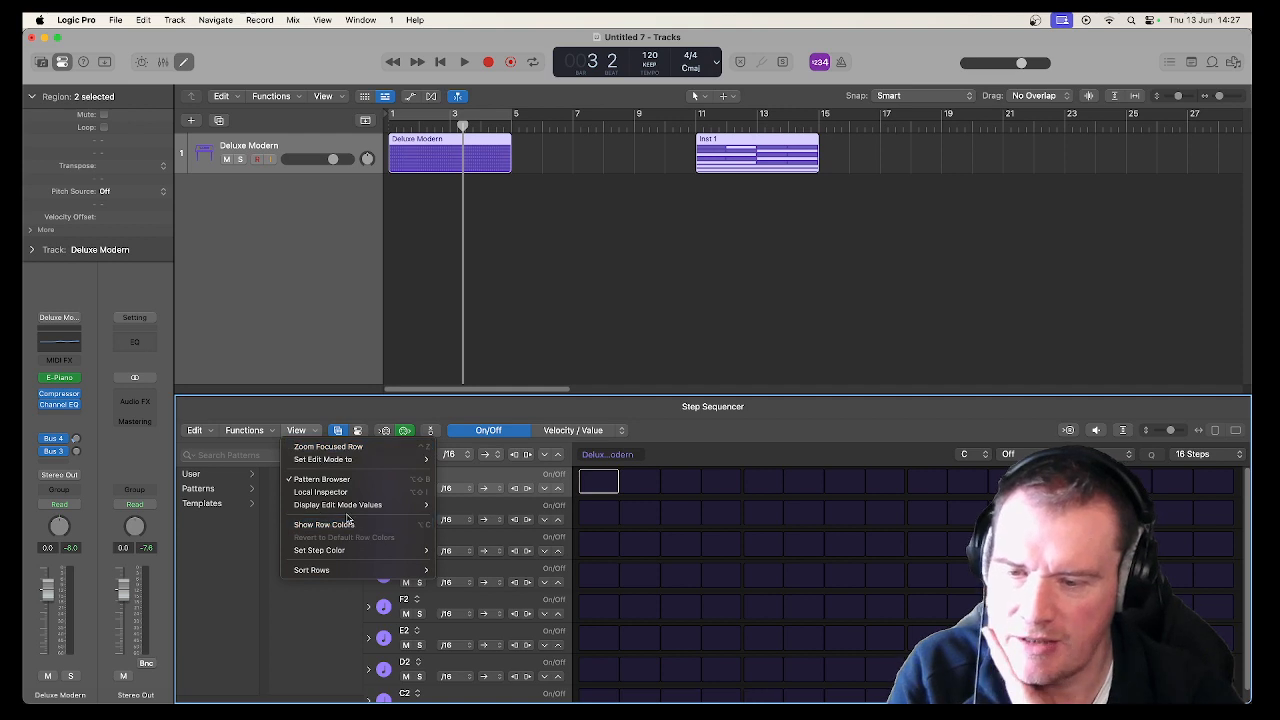
pyautogui.moveTo(346, 510)
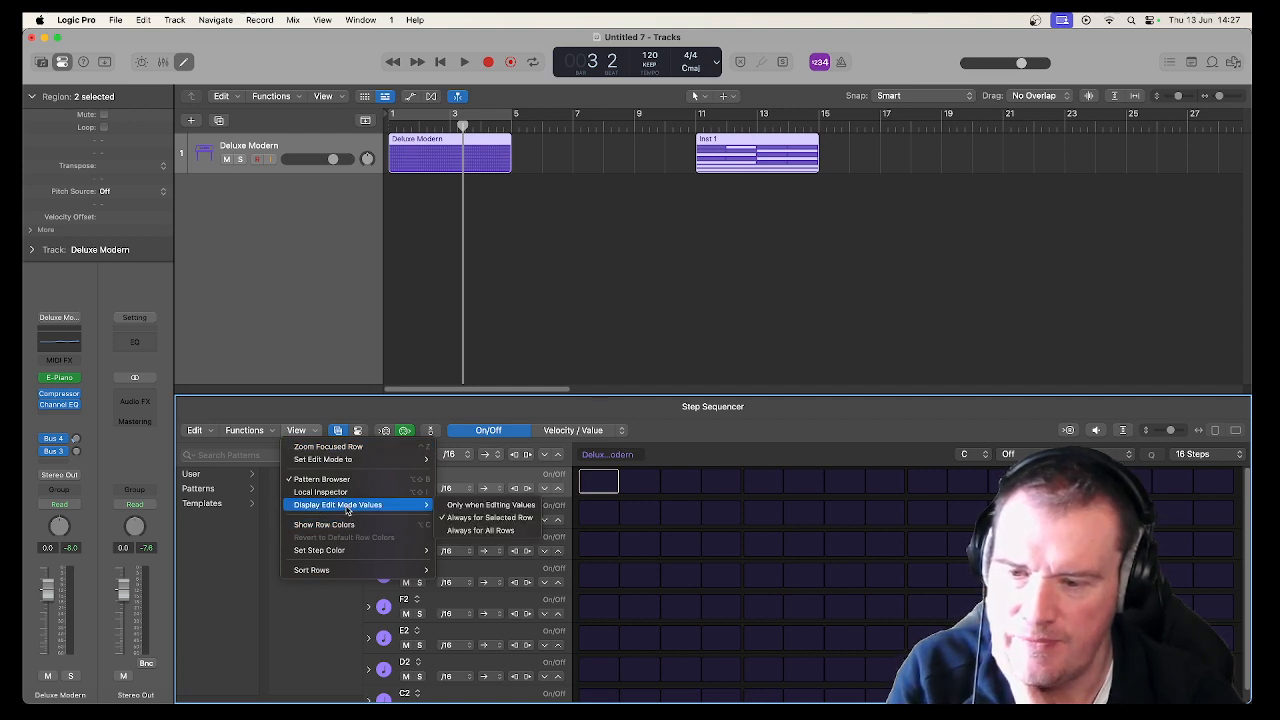
pyautogui.click(223, 561)
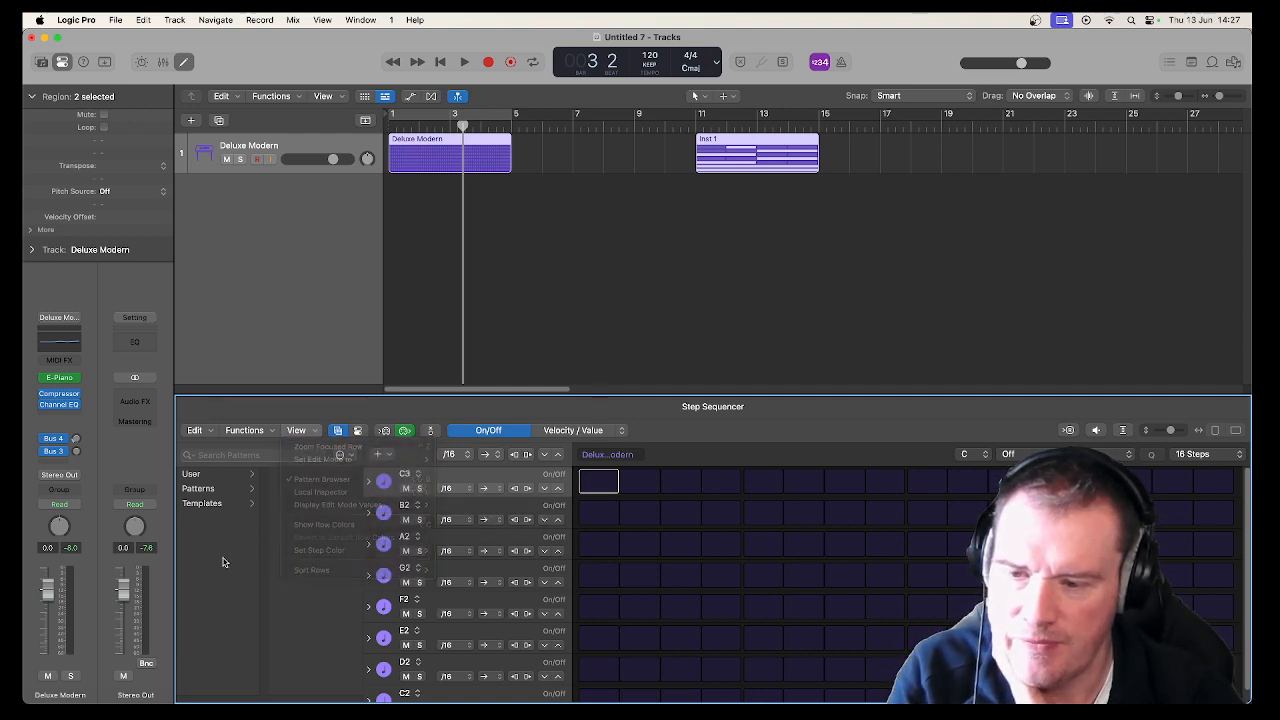
pyautogui.click(224, 478)
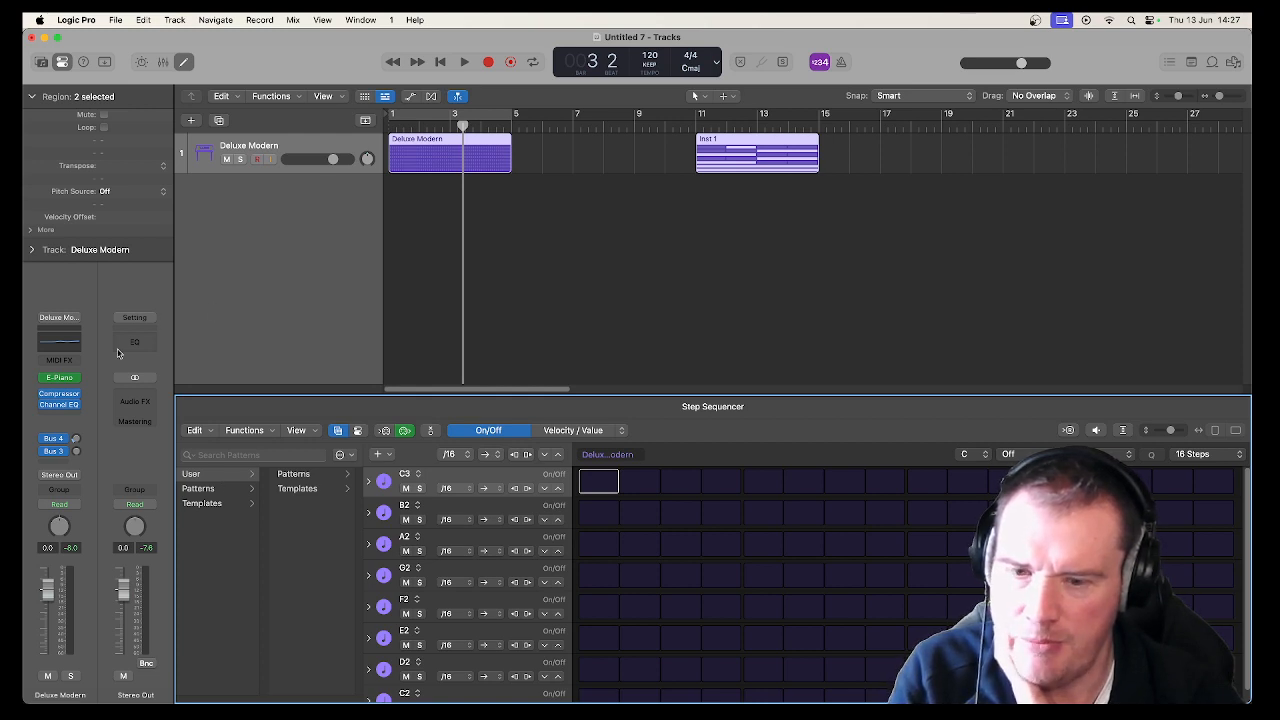
pyautogui.click(212, 491)
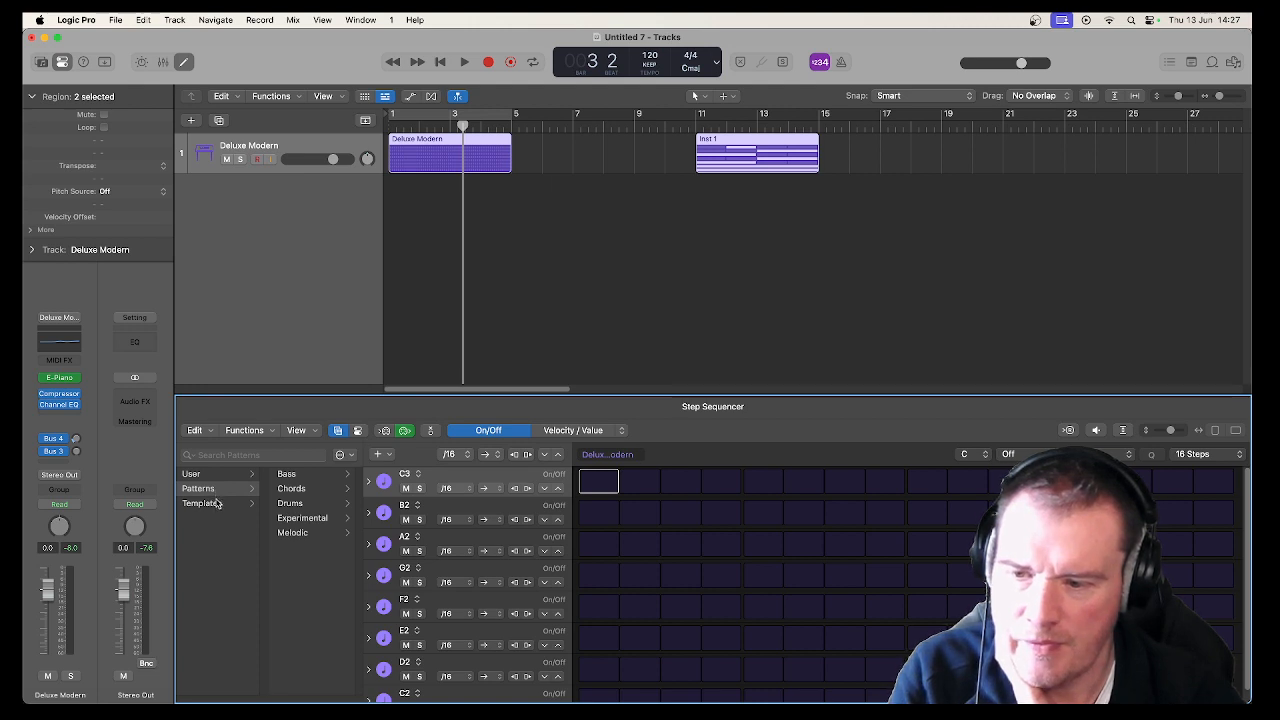
pyautogui.click(218, 506)
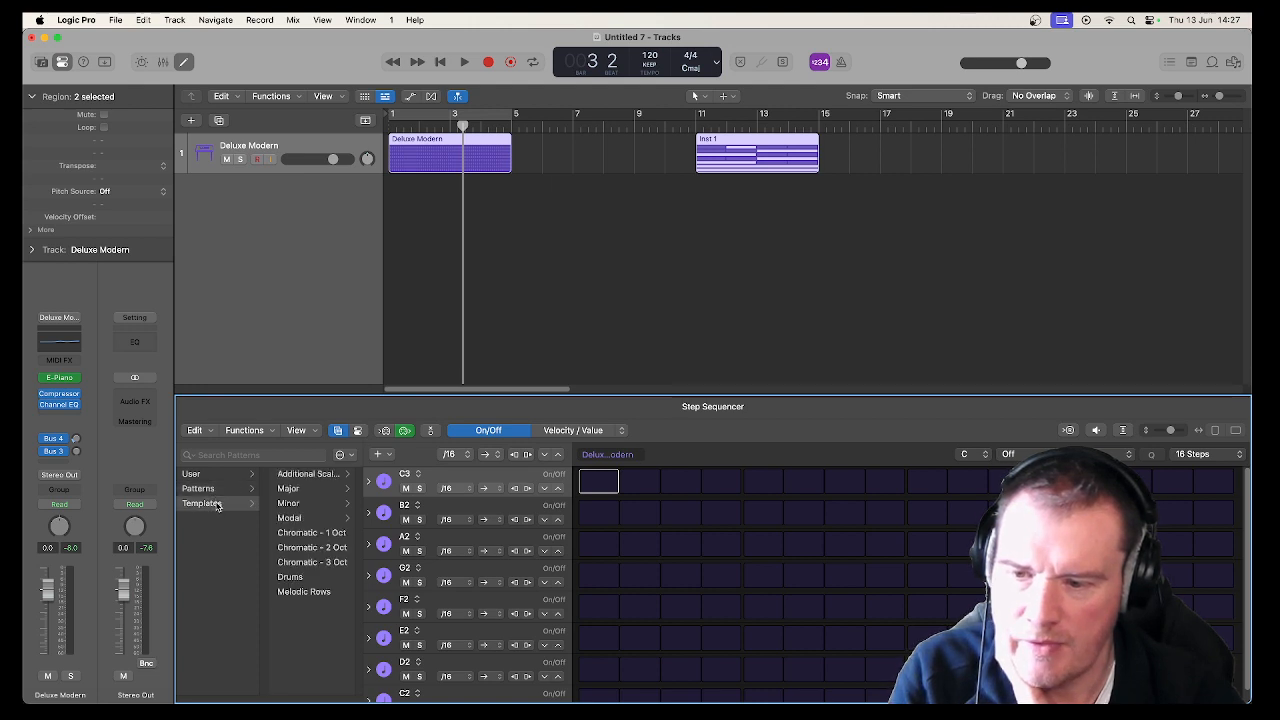
# Load the Locrian modal template into the Deluxe Modern pattern and set its key to D.
pyautogui.click(289, 518)
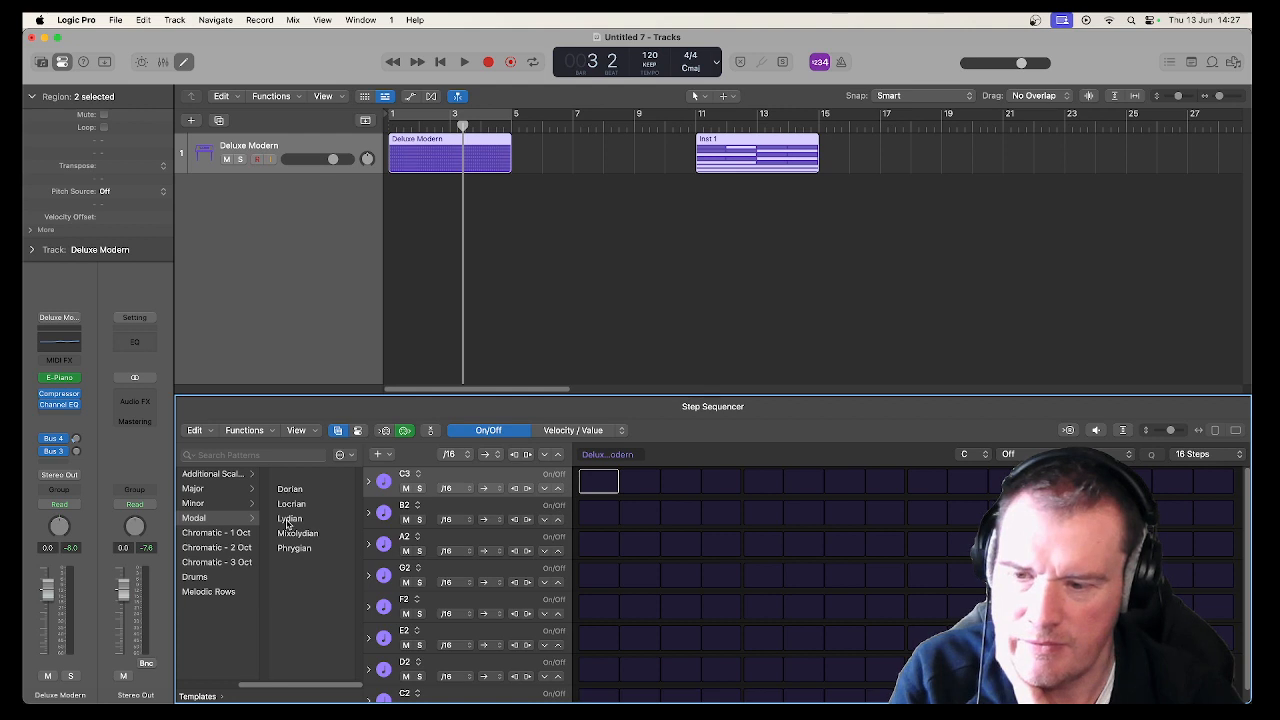
pyautogui.click(292, 503)
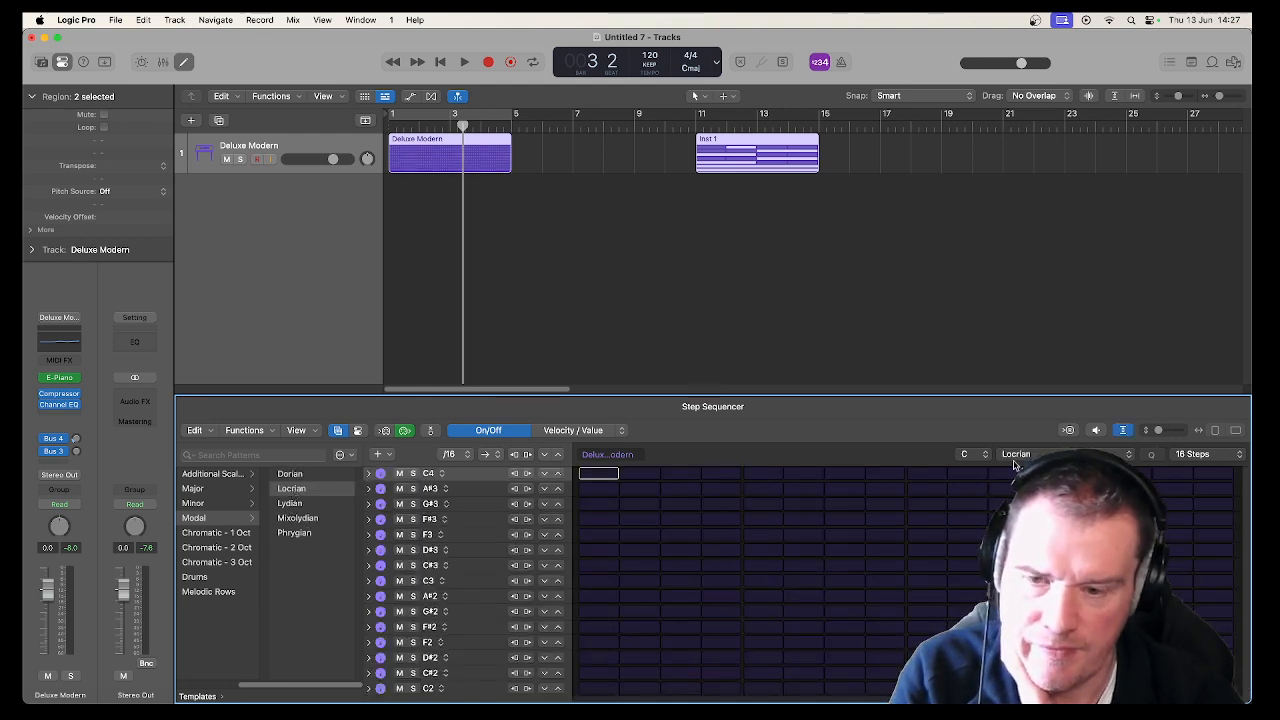
pyautogui.click(980, 456)
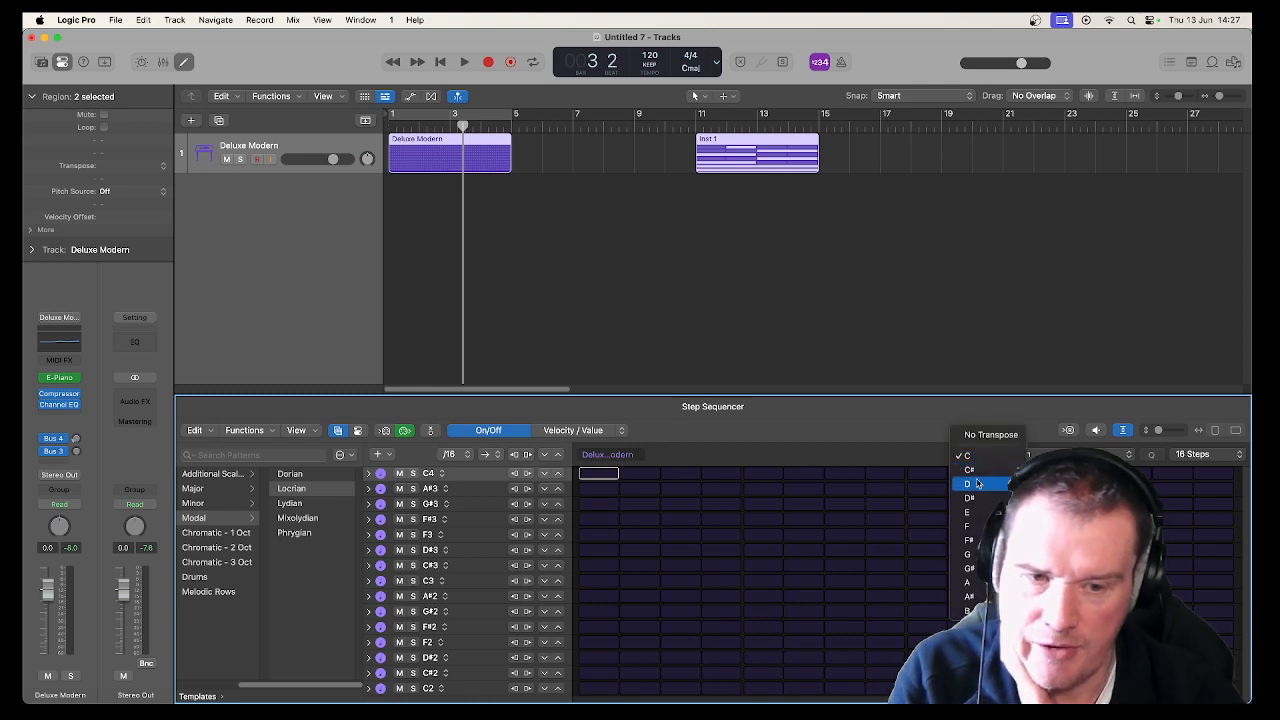
pyautogui.click(975, 484)
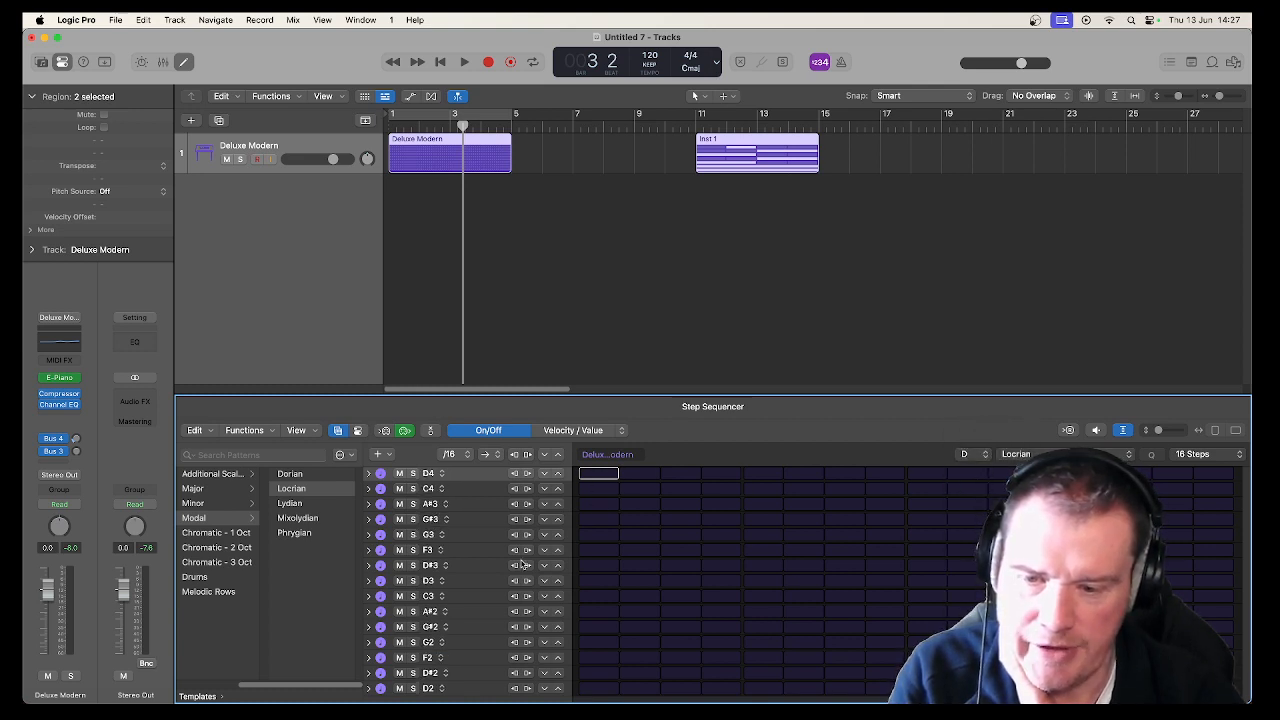
# Enter a D4, G3 and D3 chord on step 1 of the pattern and play it back.
pyautogui.click(600, 474)
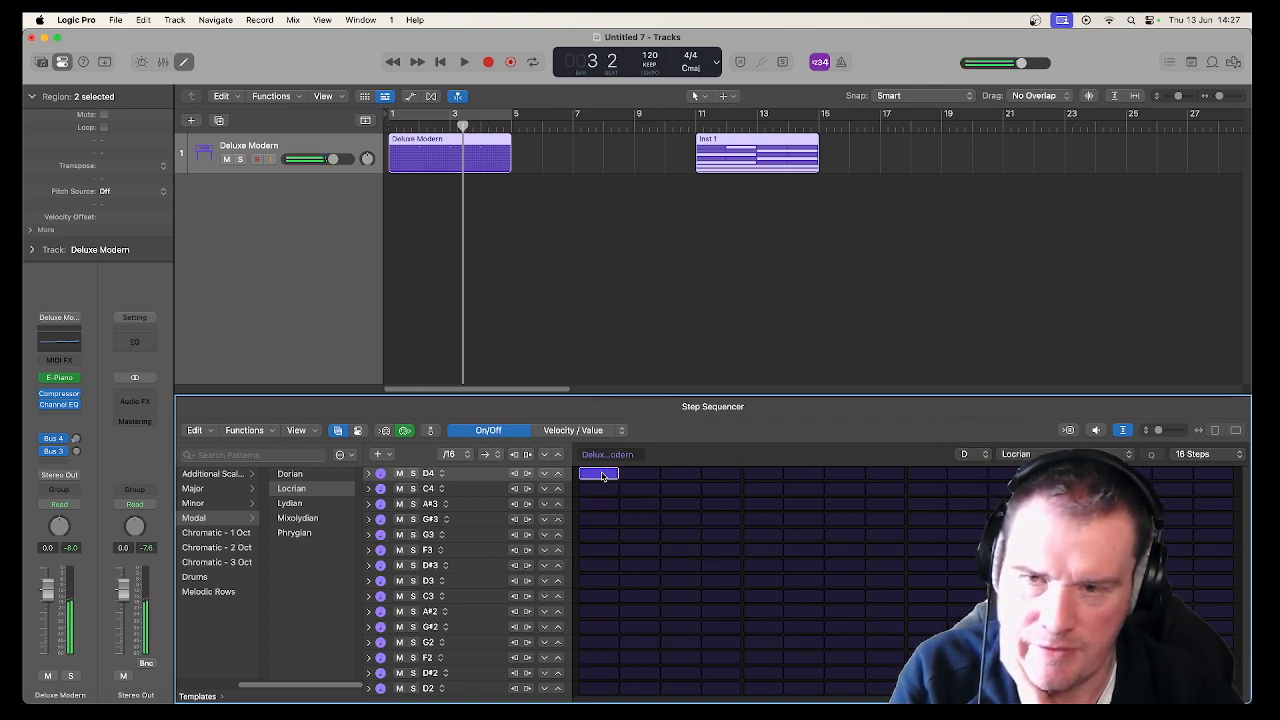
pyautogui.click(600, 534)
pyautogui.click(597, 580)
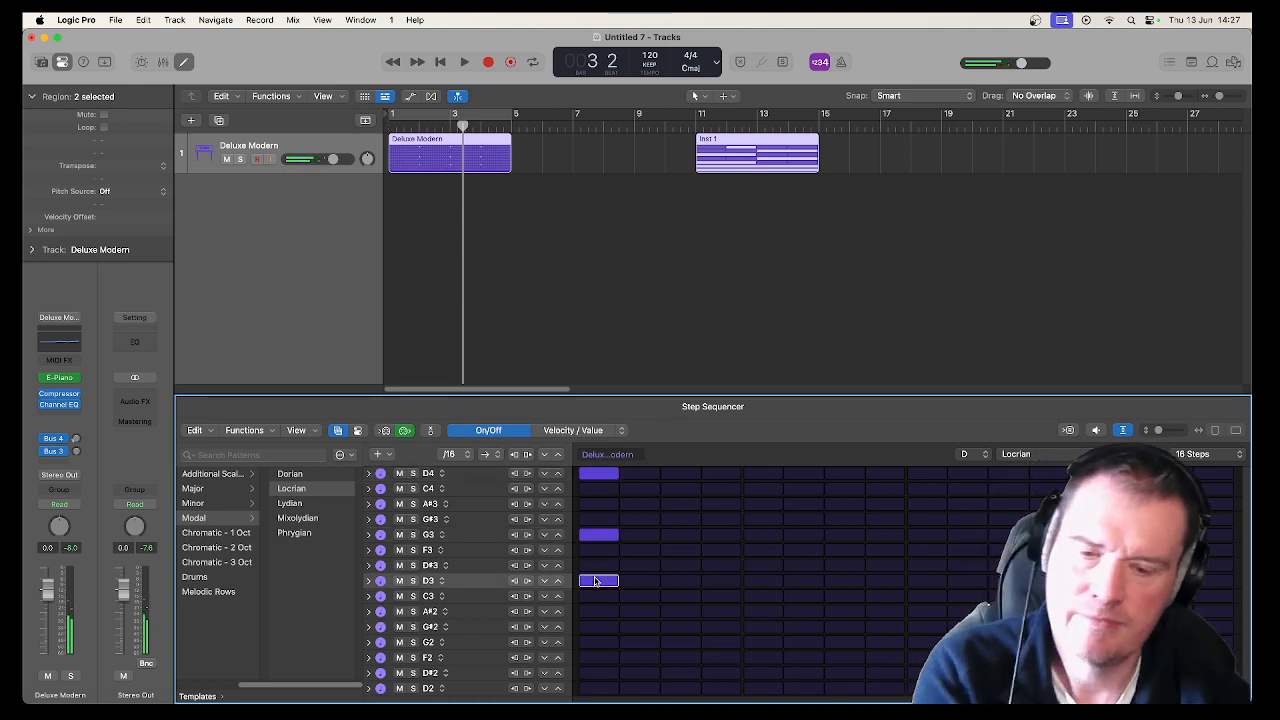
pyautogui.press('space')
pyautogui.press('space')
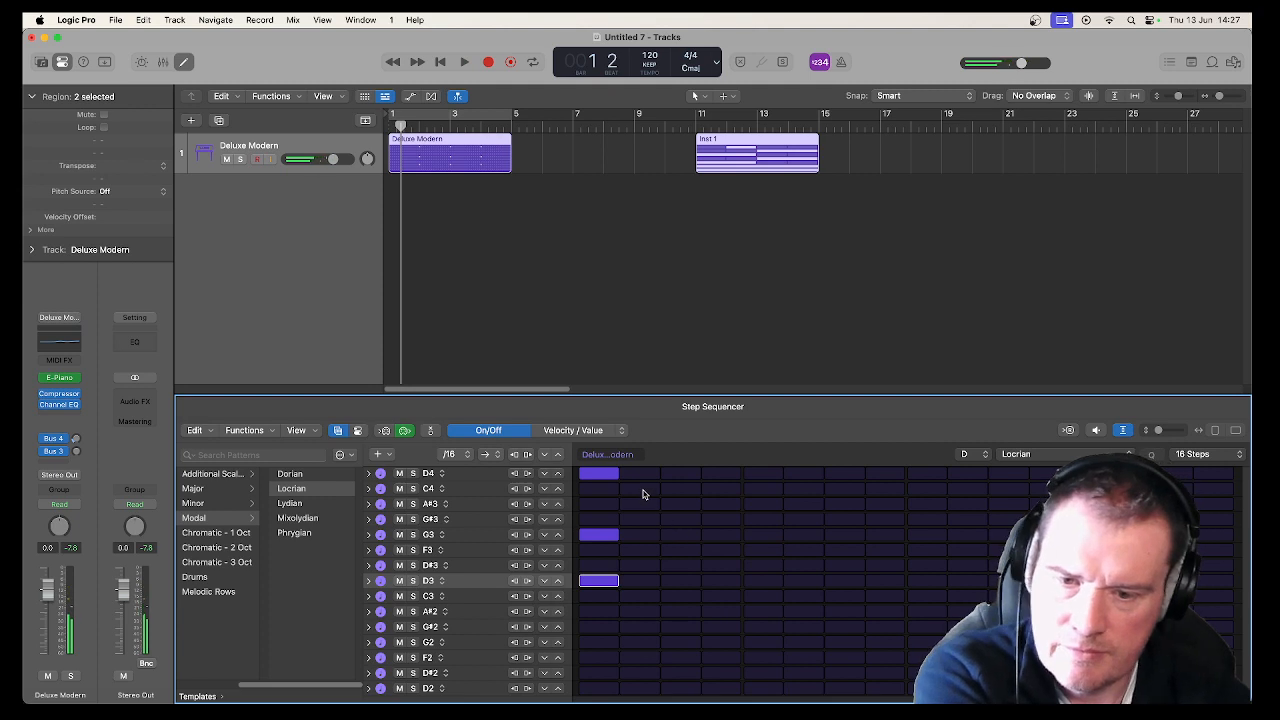
# Add a C4, G3 and D3 chord on step 5 and audition the pattern.
pyautogui.click(763, 488)
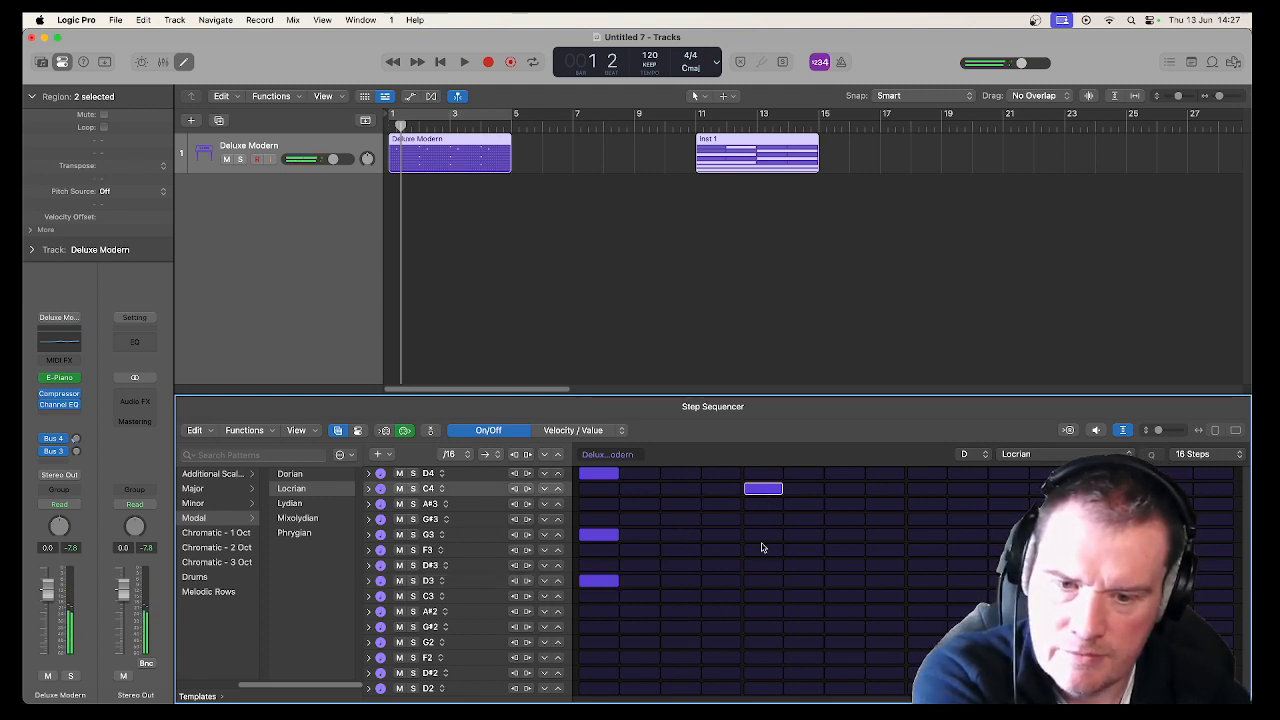
pyautogui.click(763, 534)
pyautogui.click(763, 580)
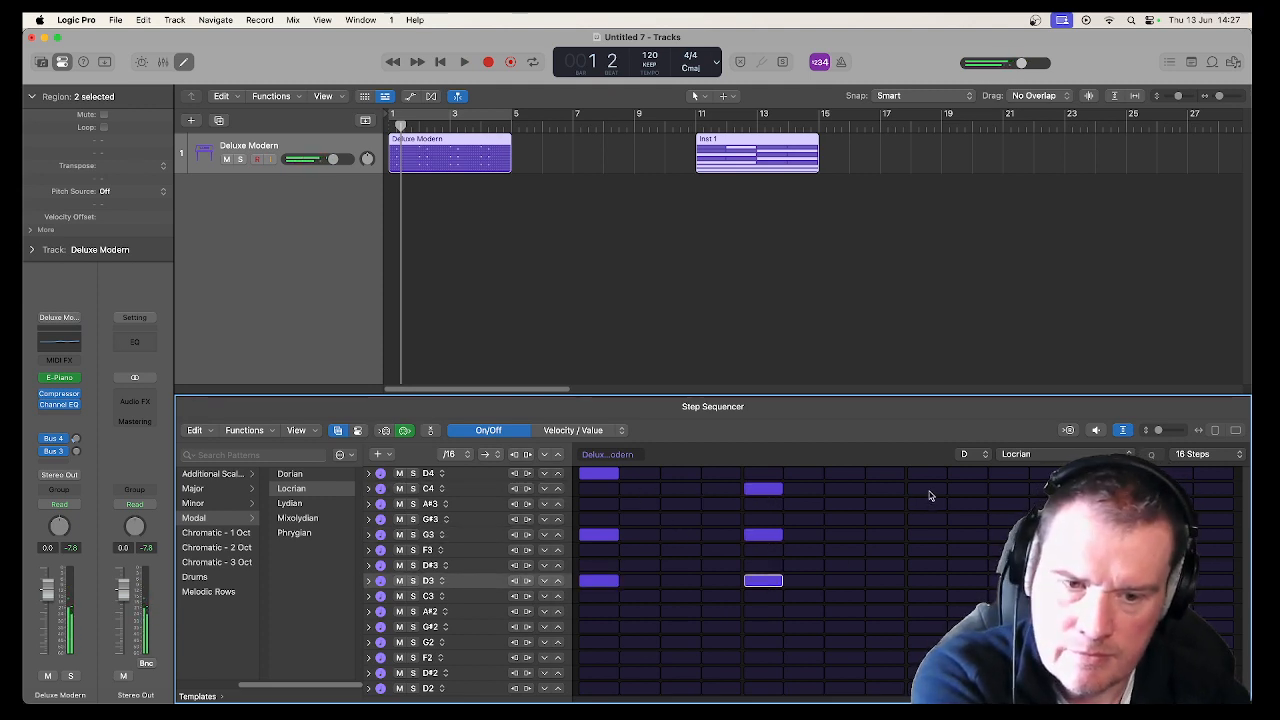
pyautogui.press('space')
pyautogui.press('space')
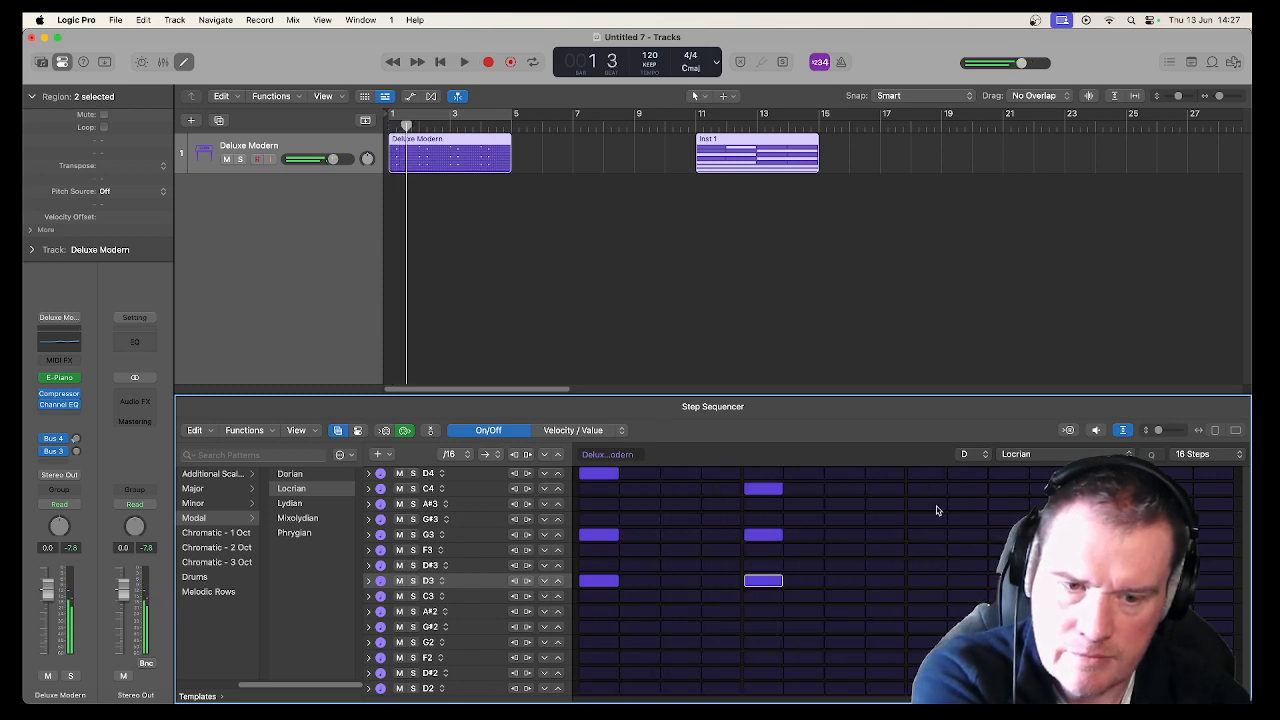
pyautogui.press('space')
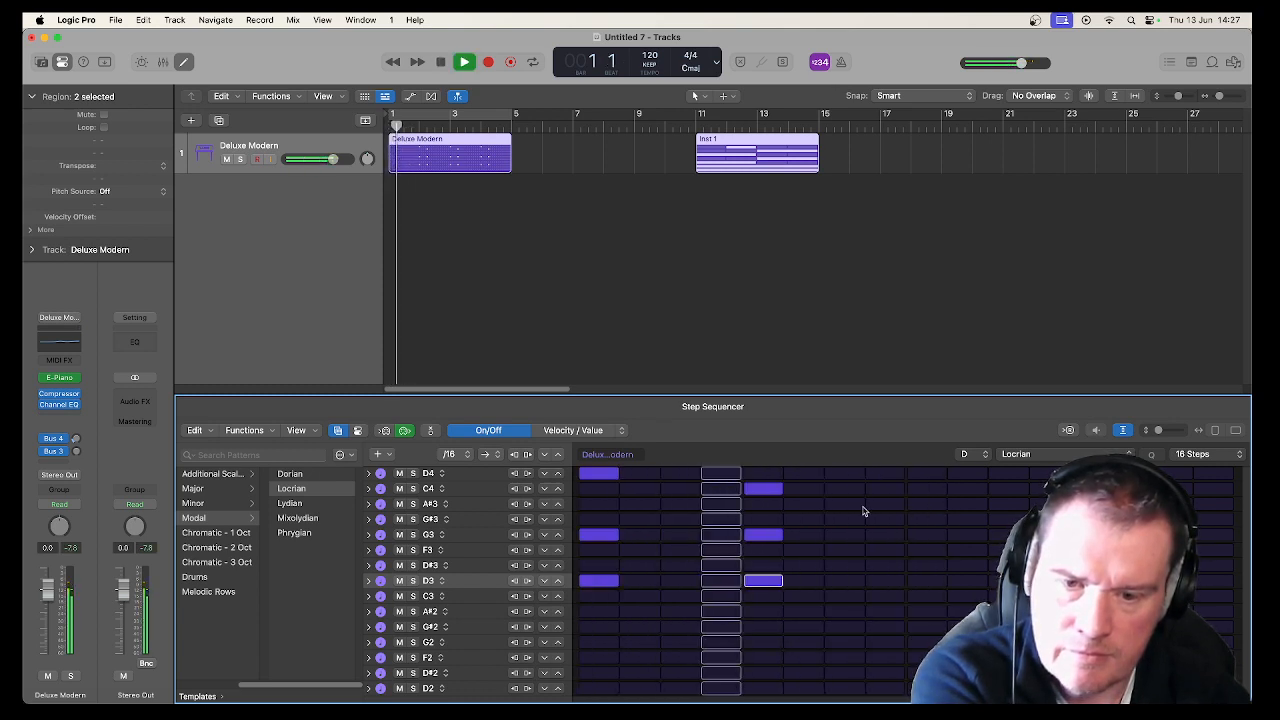
pyautogui.press('space')
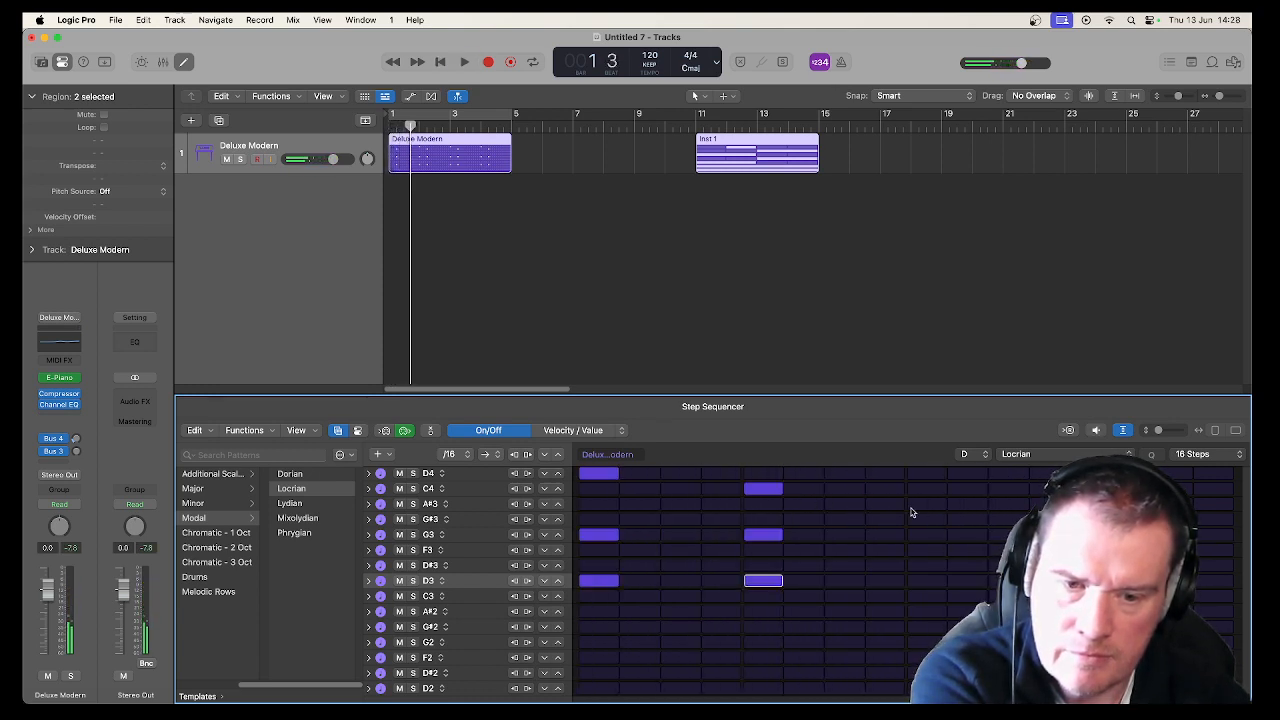
# Build an A#3, G3 and D3 chord on step 9, trying G#3 as its highest note, and audition it.
pyautogui.click(920, 509)
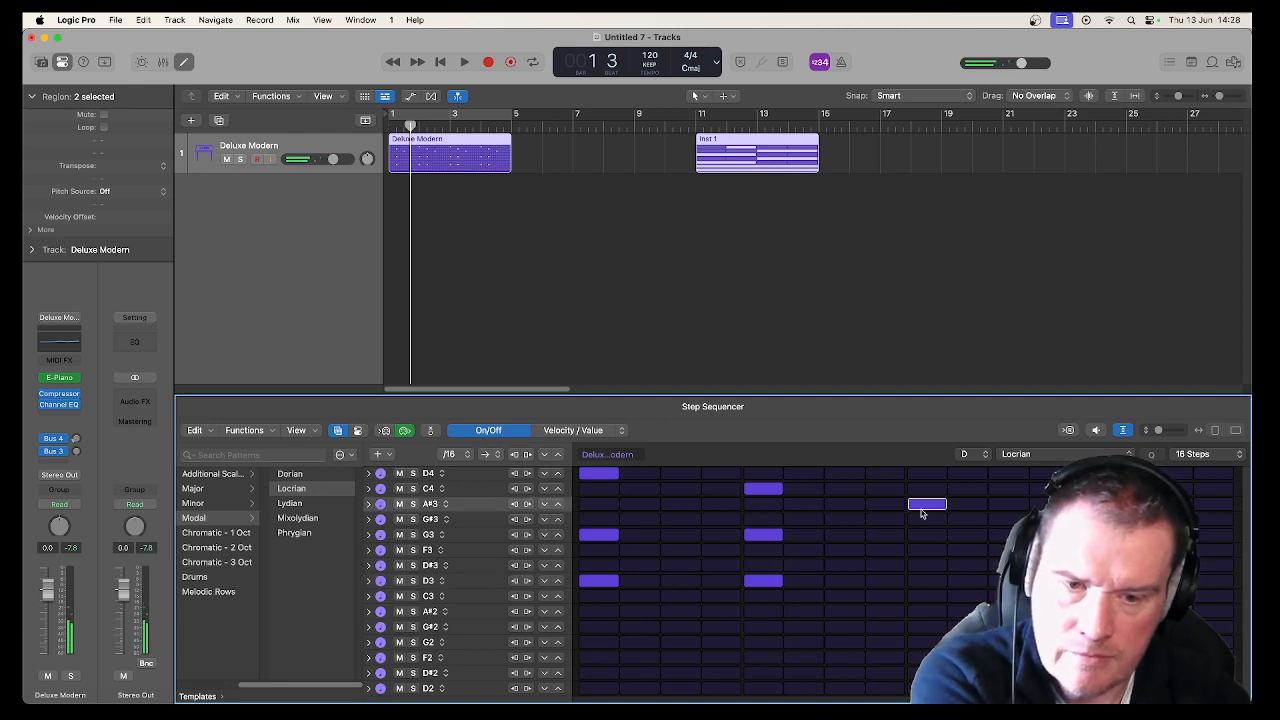
pyautogui.moveTo(922, 513); pyautogui.dragTo(924, 520)
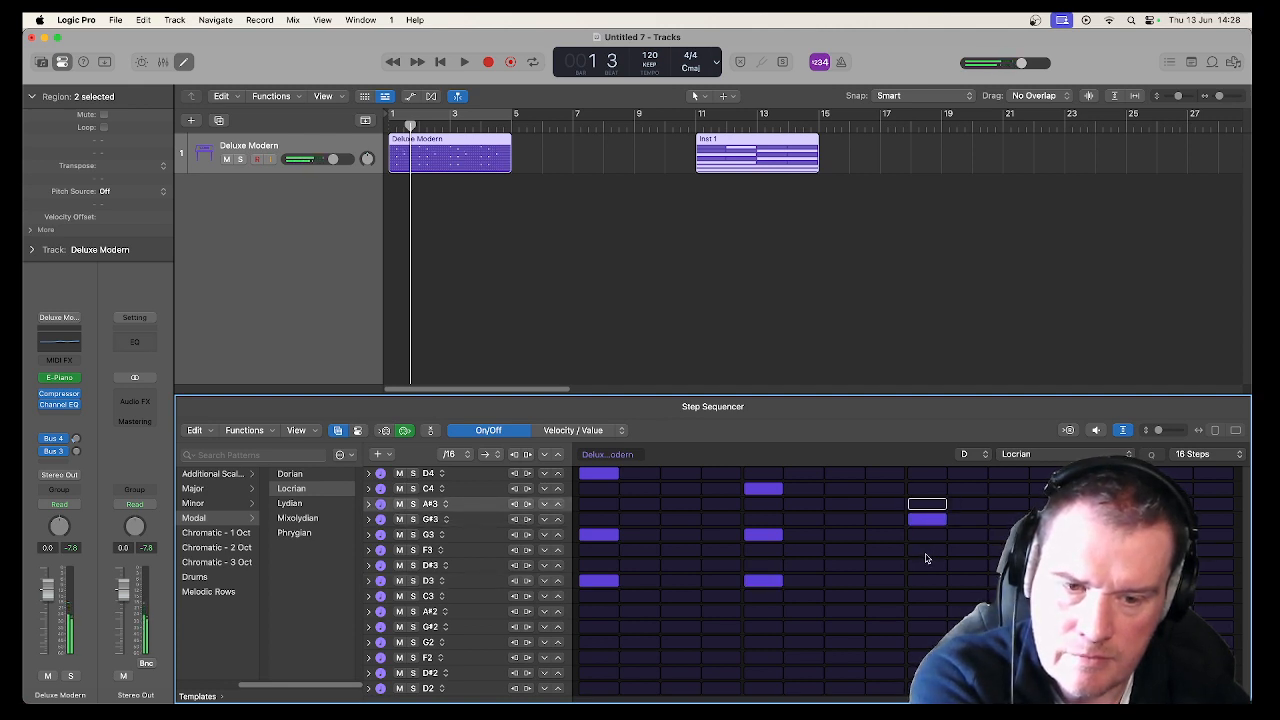
pyautogui.click(927, 534)
pyautogui.click(927, 581)
pyautogui.press('space')
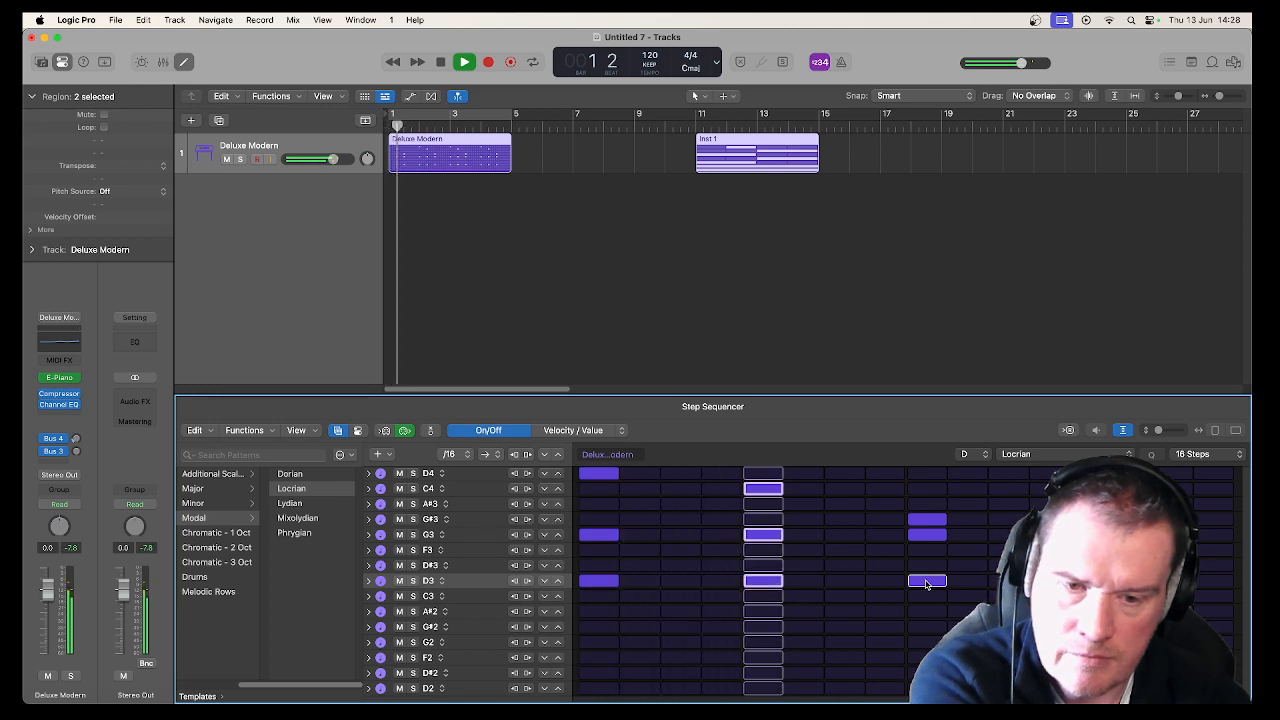
pyautogui.moveTo(927, 521); pyautogui.dragTo(927, 508)
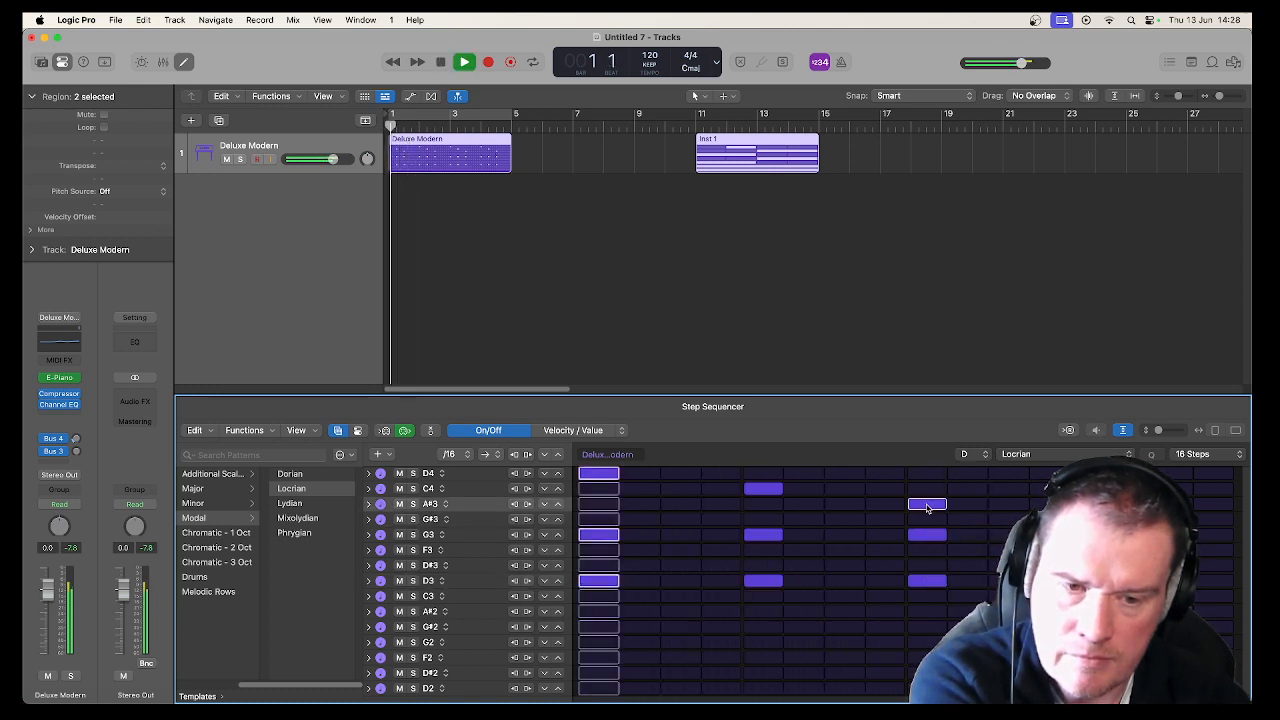
pyautogui.press('space')
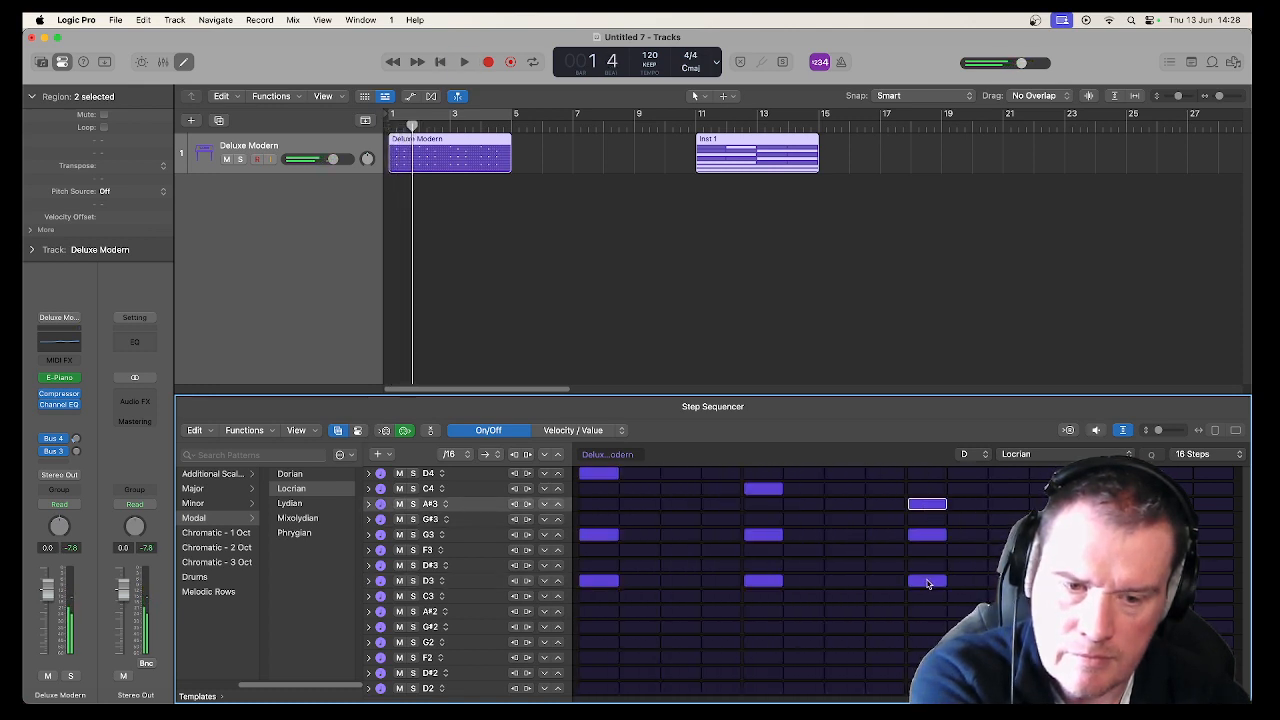
# Replace the D3 note on step 9 with C3 and play back the changed chord.
pyautogui.click(927, 597)
pyautogui.click(928, 581)
pyautogui.press('space')
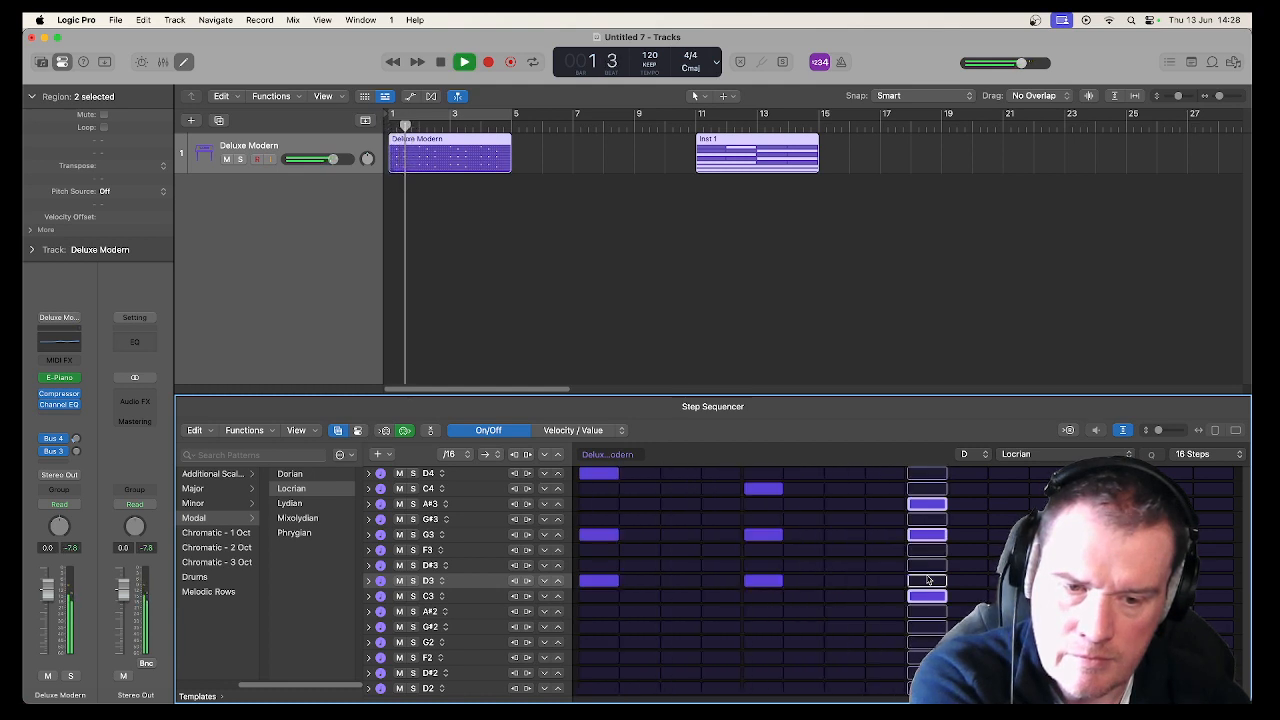
pyautogui.press('space')
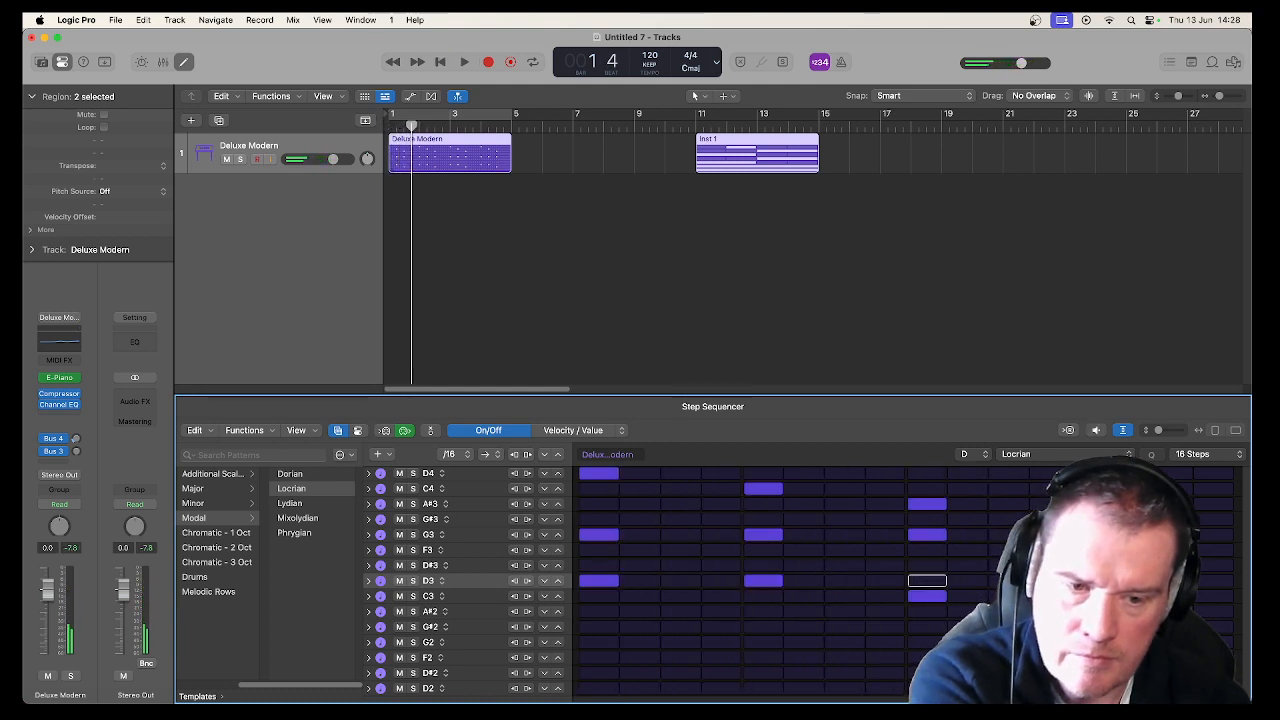
# Play the three-chord pattern repeatedly while moving the row selection up and down through its note rows.
pyautogui.press('Down')
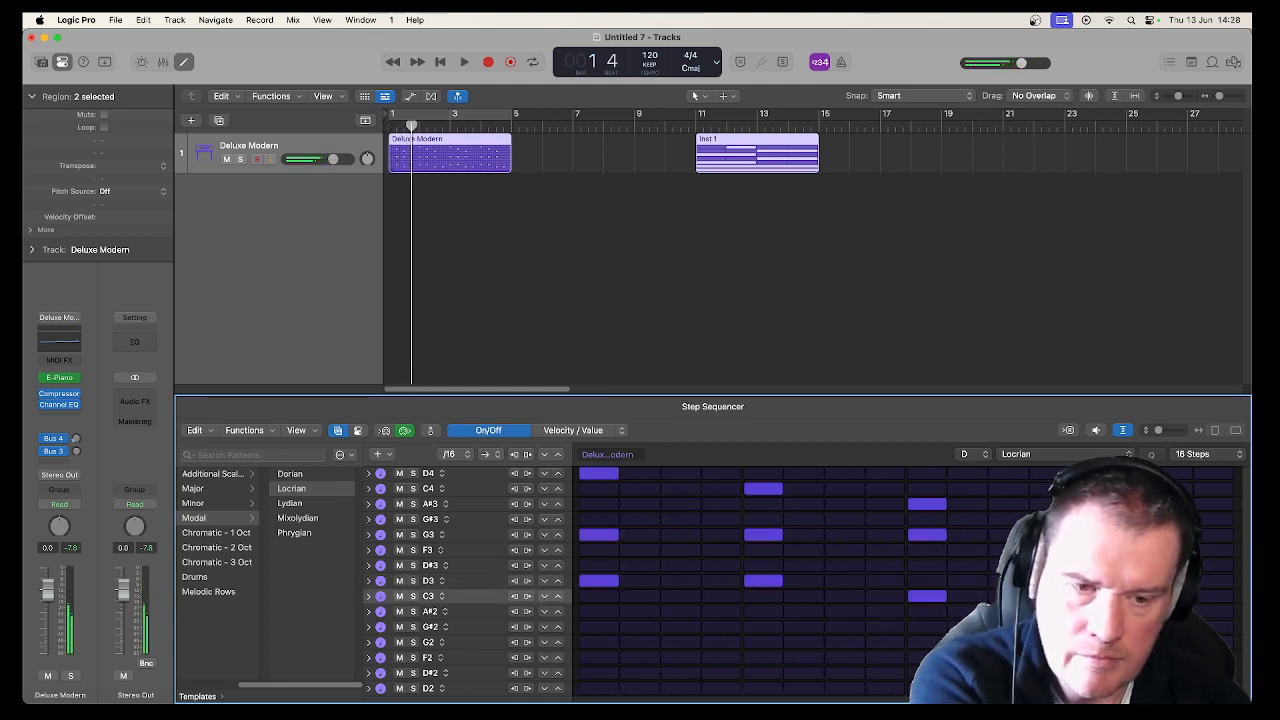
pyautogui.press('Up')
pyautogui.press('Up')
pyautogui.press('Up')
pyautogui.press('Up')
pyautogui.press('Up')
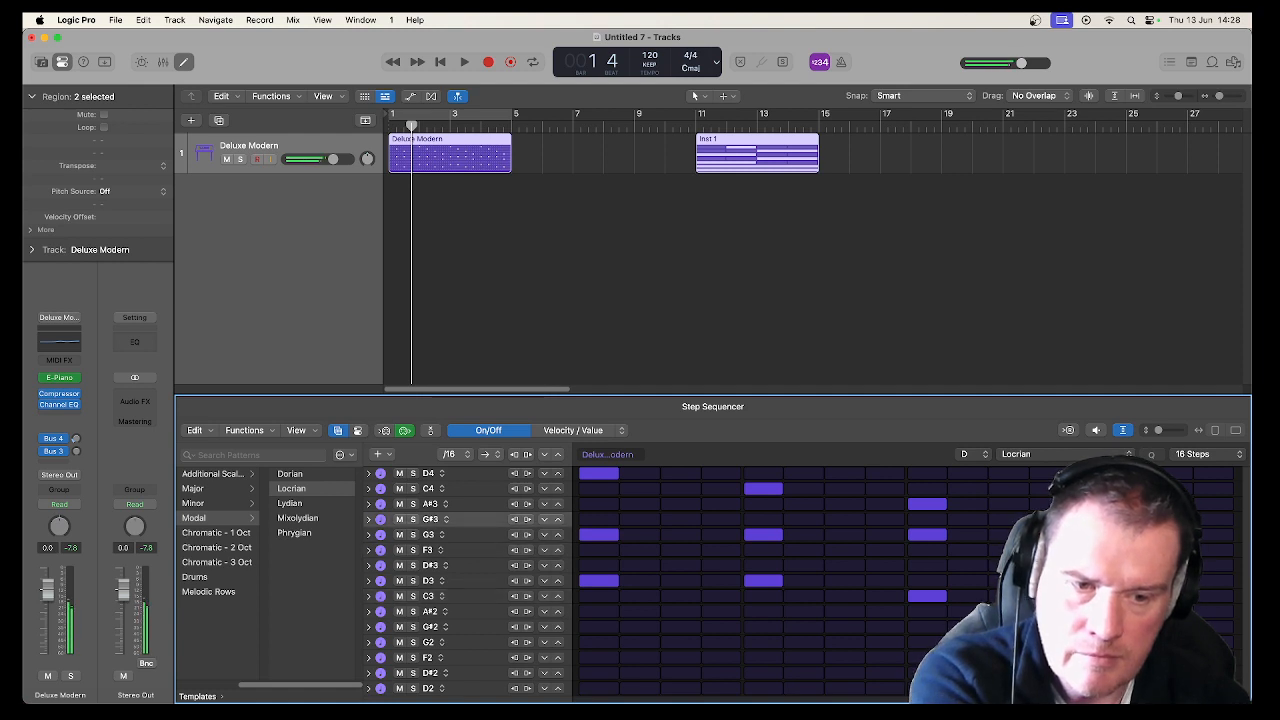
pyautogui.press('space')
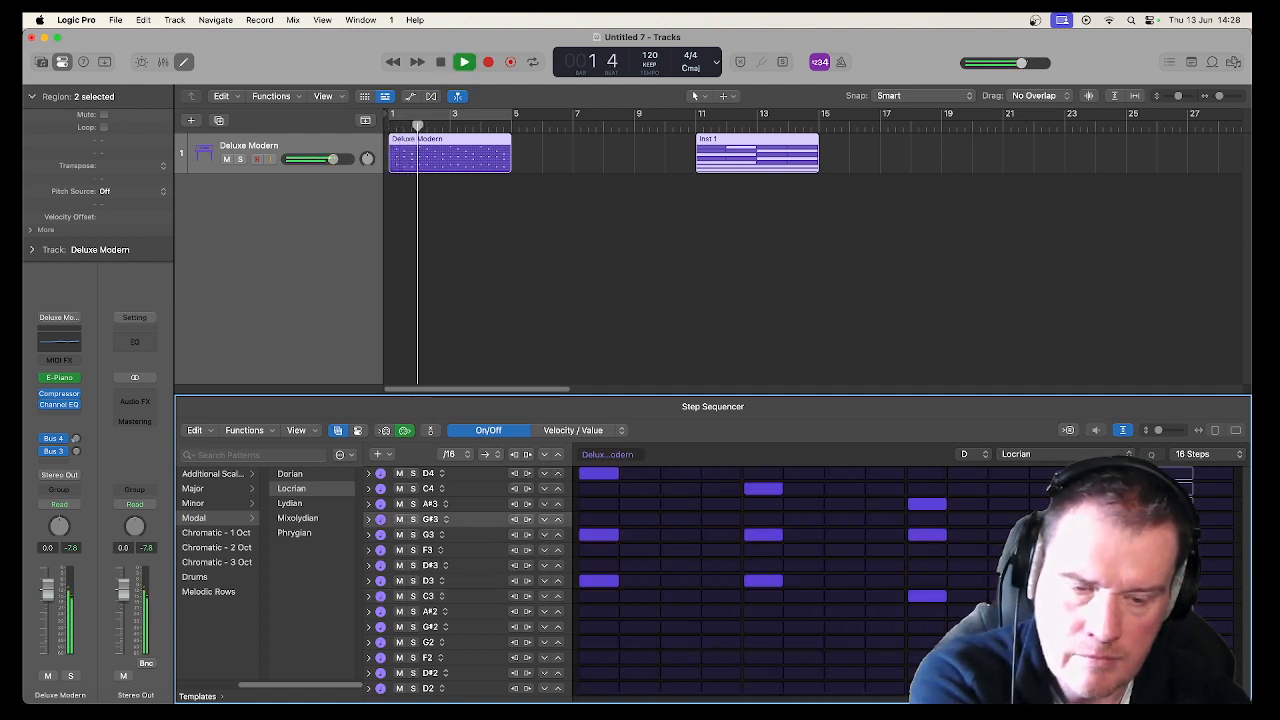
pyautogui.press('space')
pyautogui.press('Down')
pyautogui.press('Down')
pyautogui.press('Down')
pyautogui.press('Down')
pyautogui.press('Down')
pyautogui.press('Up')
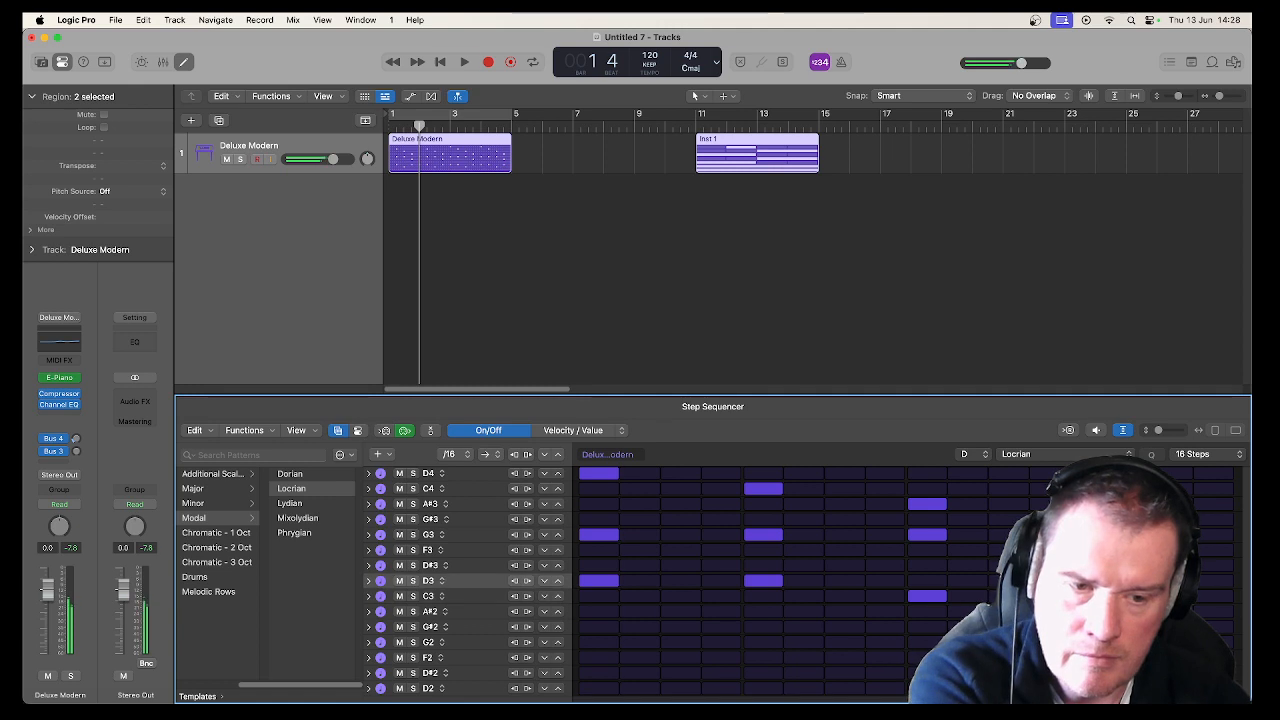
pyautogui.press('space')
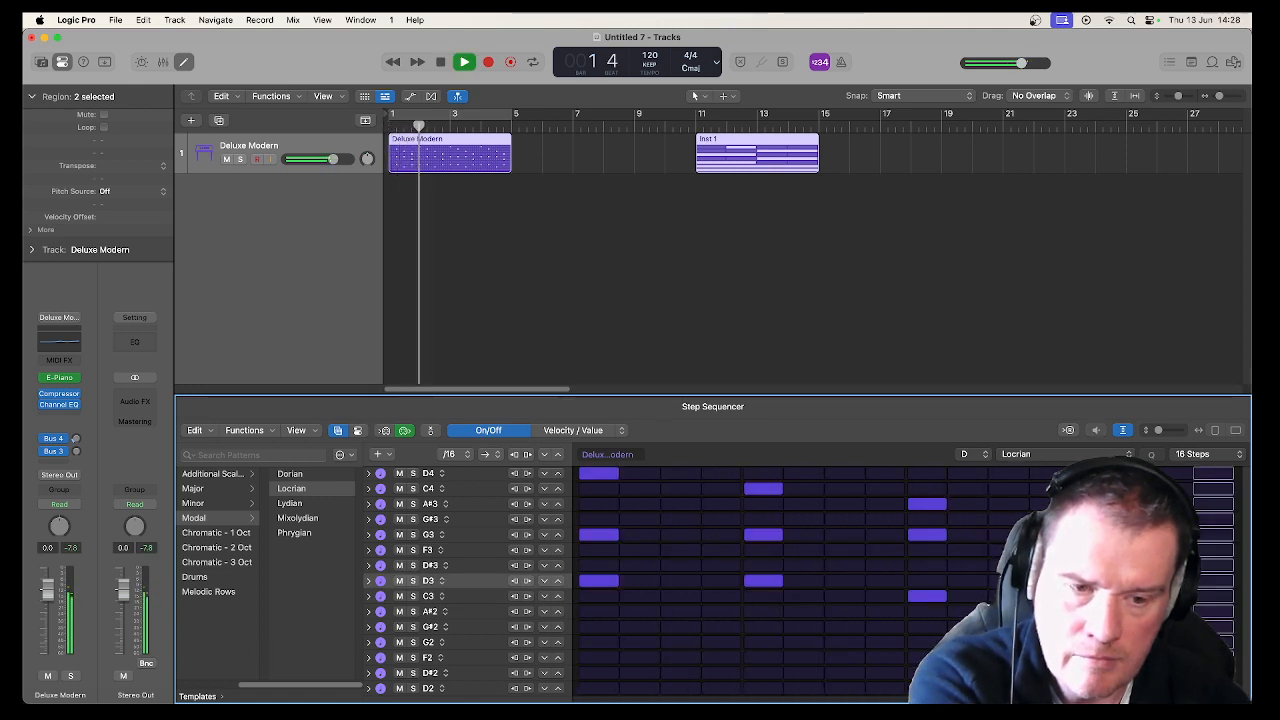
pyautogui.press('space')
pyautogui.press('Up')
pyautogui.press('Up')
pyautogui.press('Up')
pyautogui.press('Up')
pyautogui.press('Up')
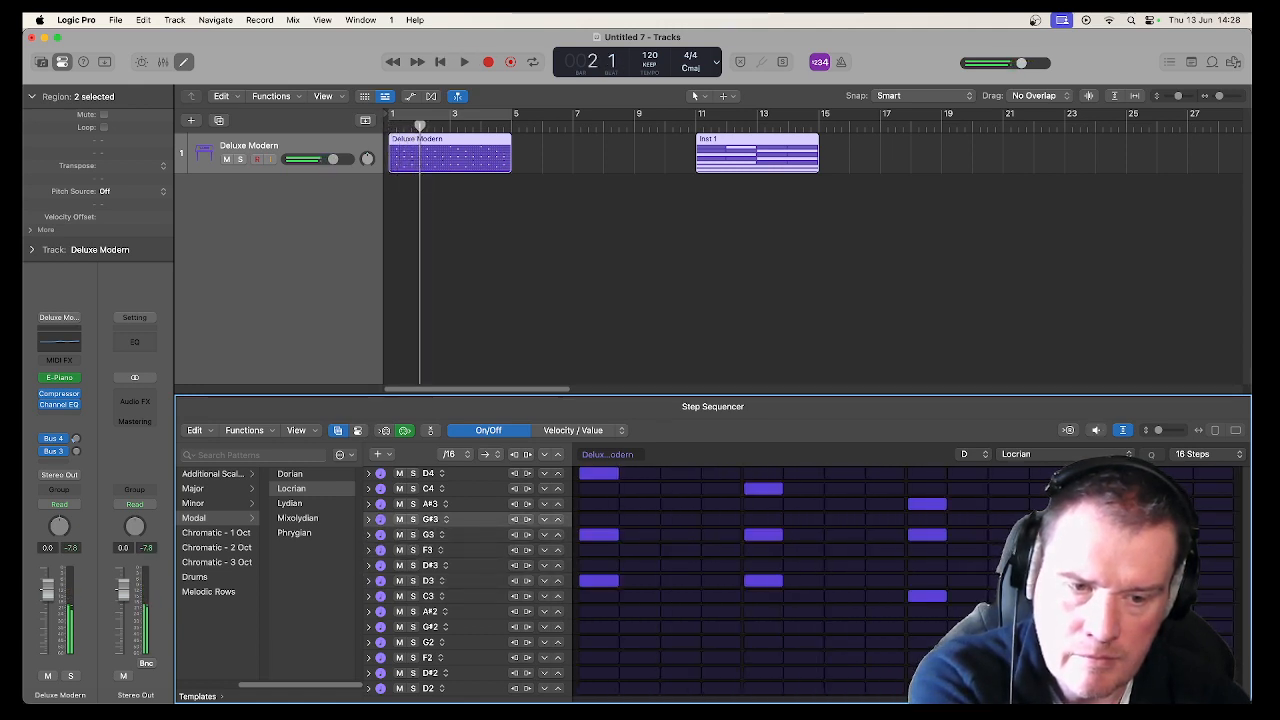
pyautogui.press('space')
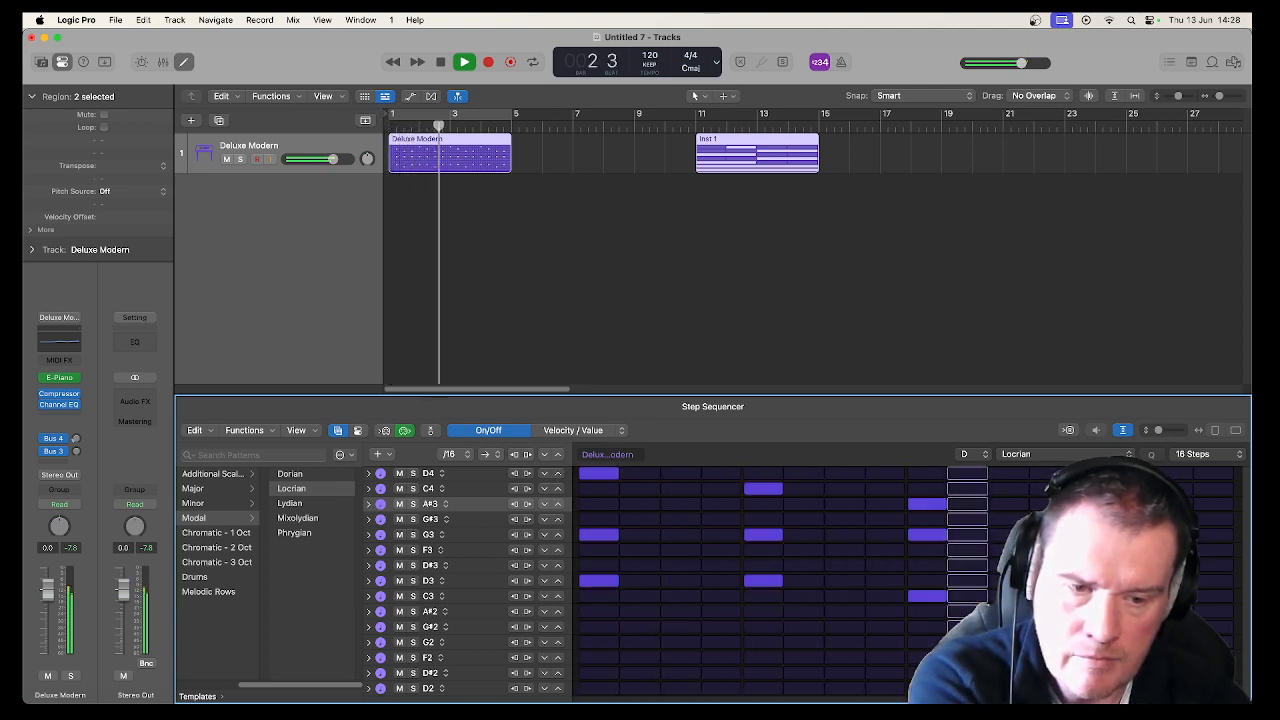
pyautogui.press('space')
pyautogui.click(428, 581)
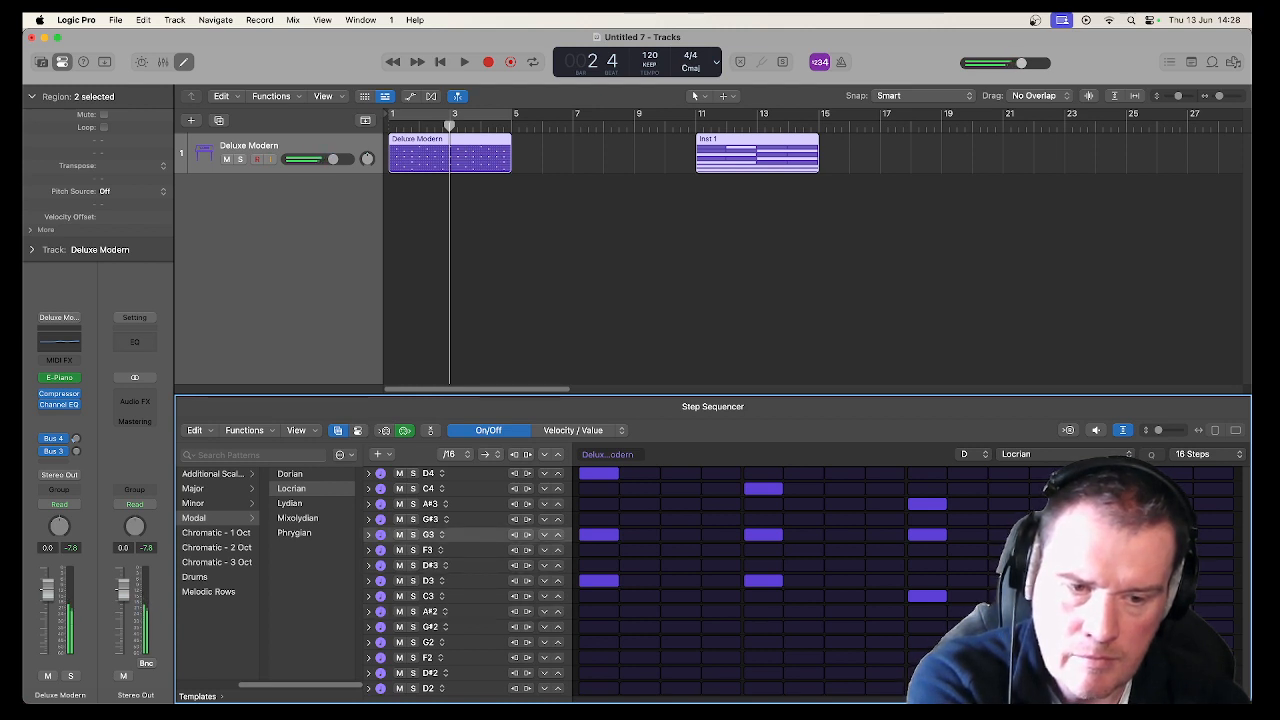
pyautogui.press('space')
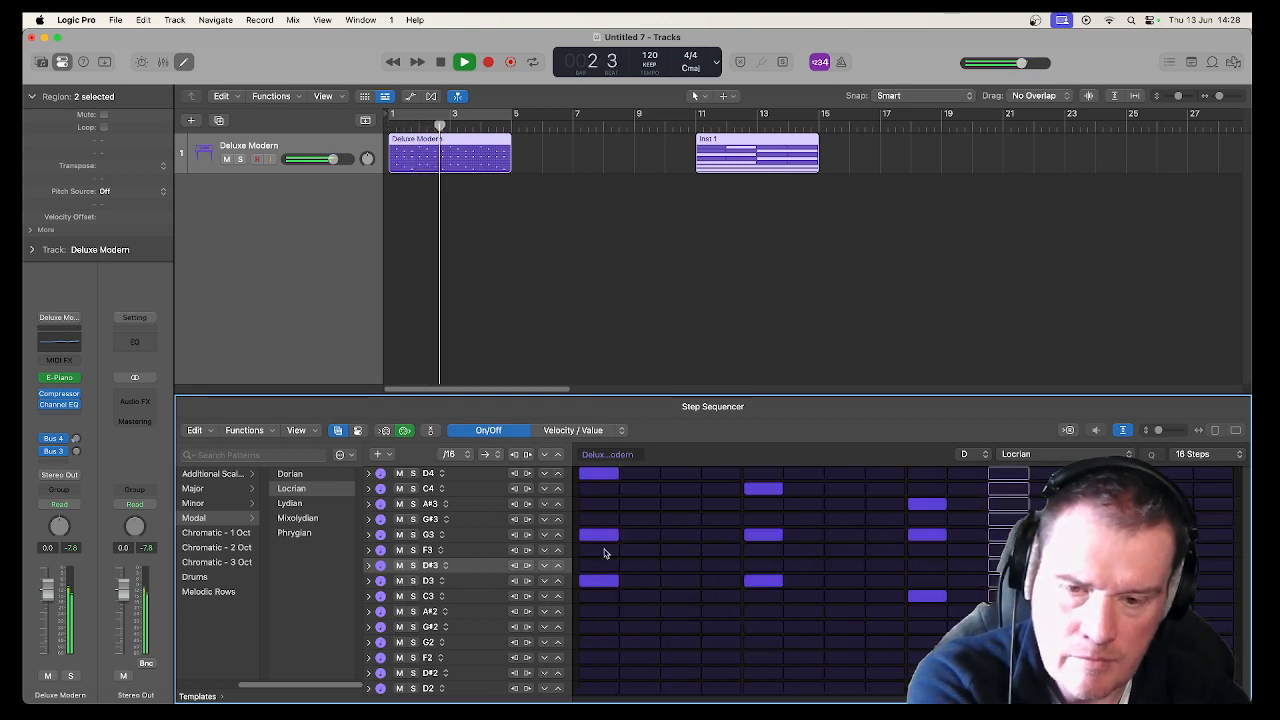
# Add a descending run of C4, A#3 and G#3 on steps 2 to 4.
pyautogui.click(640, 488)
pyautogui.press('space')
pyautogui.click(672, 507)
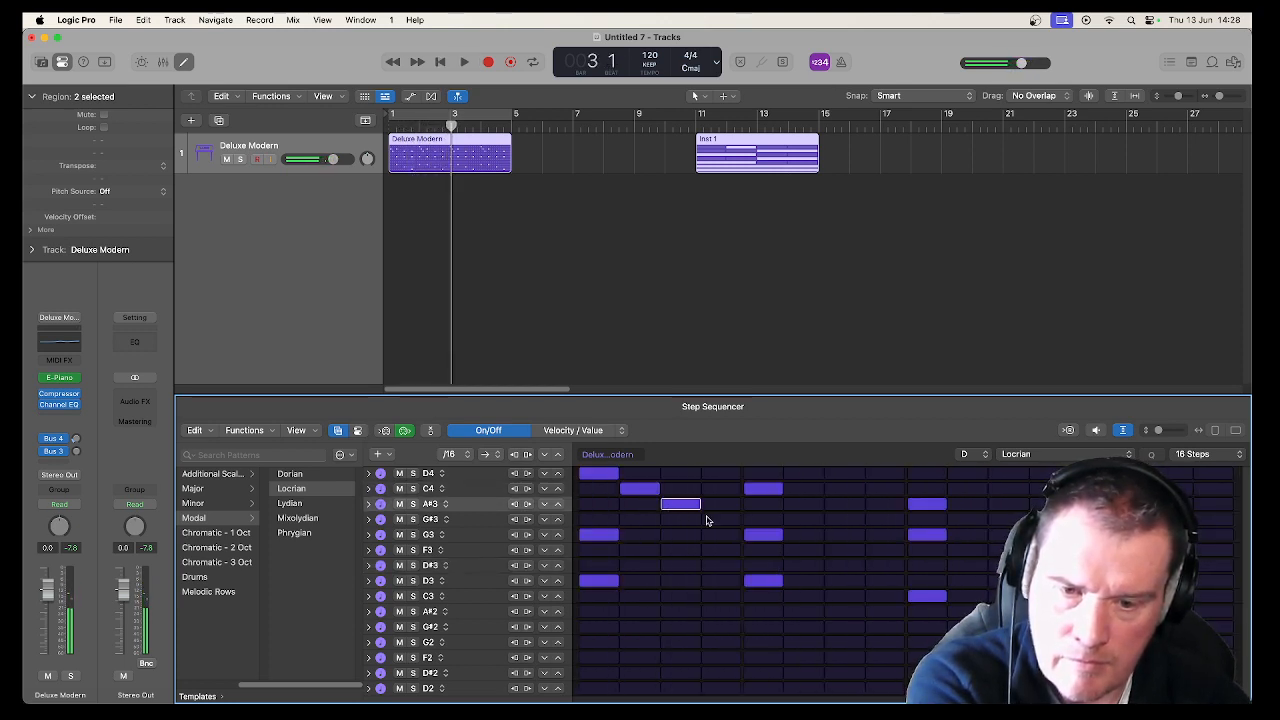
pyautogui.click(710, 519)
# Try A#3 on step 6 and G#3 on step 7, audition the pattern, and remove both notes.
pyautogui.click(800, 505)
pyautogui.click(845, 520)
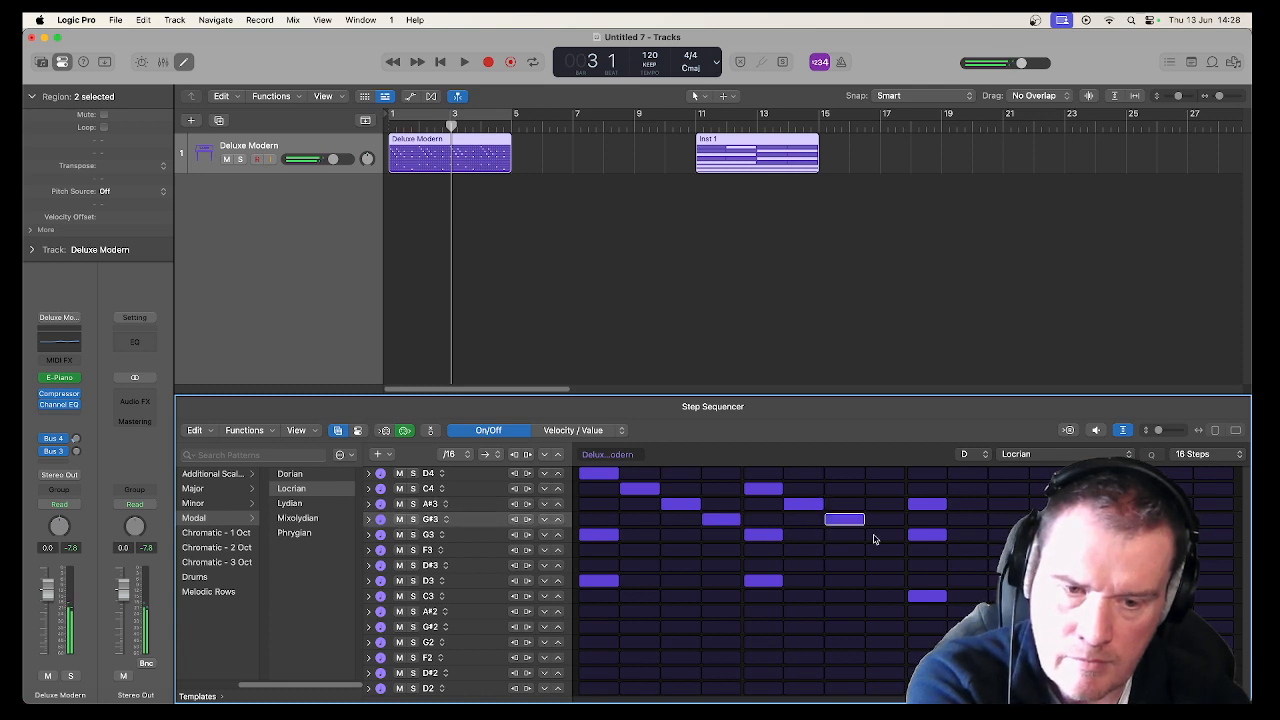
pyautogui.press('space')
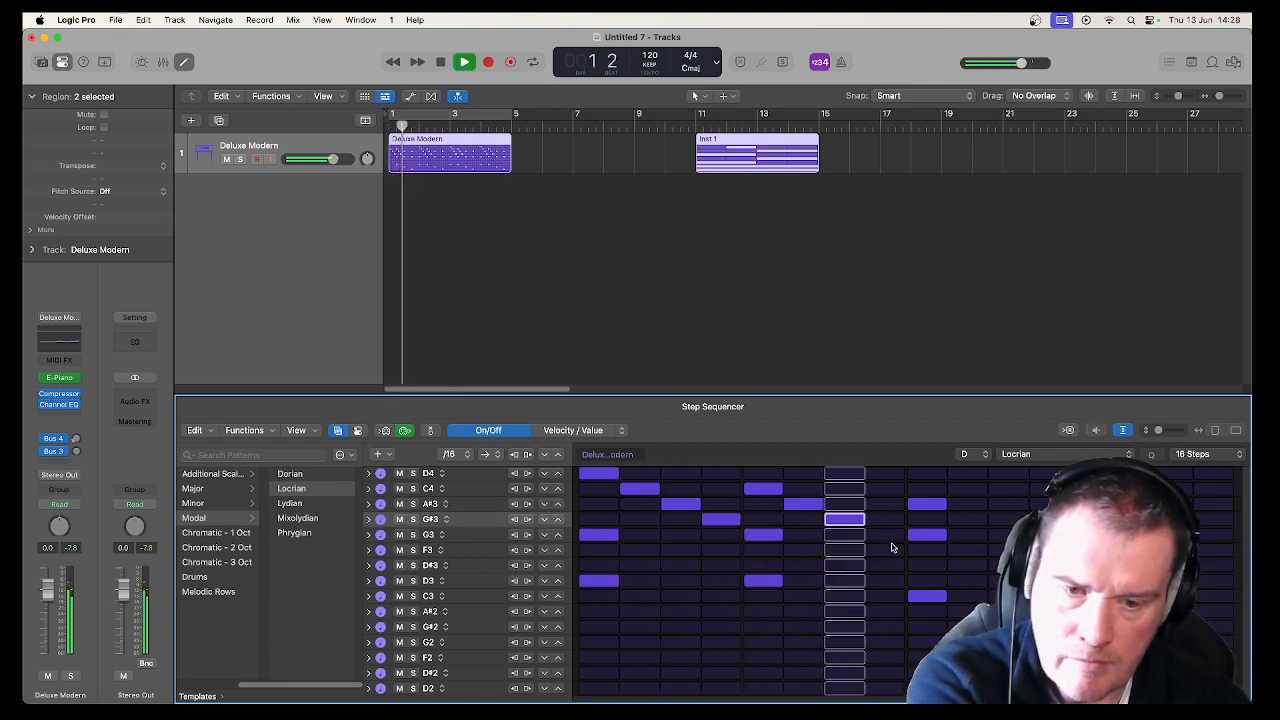
pyautogui.press('space')
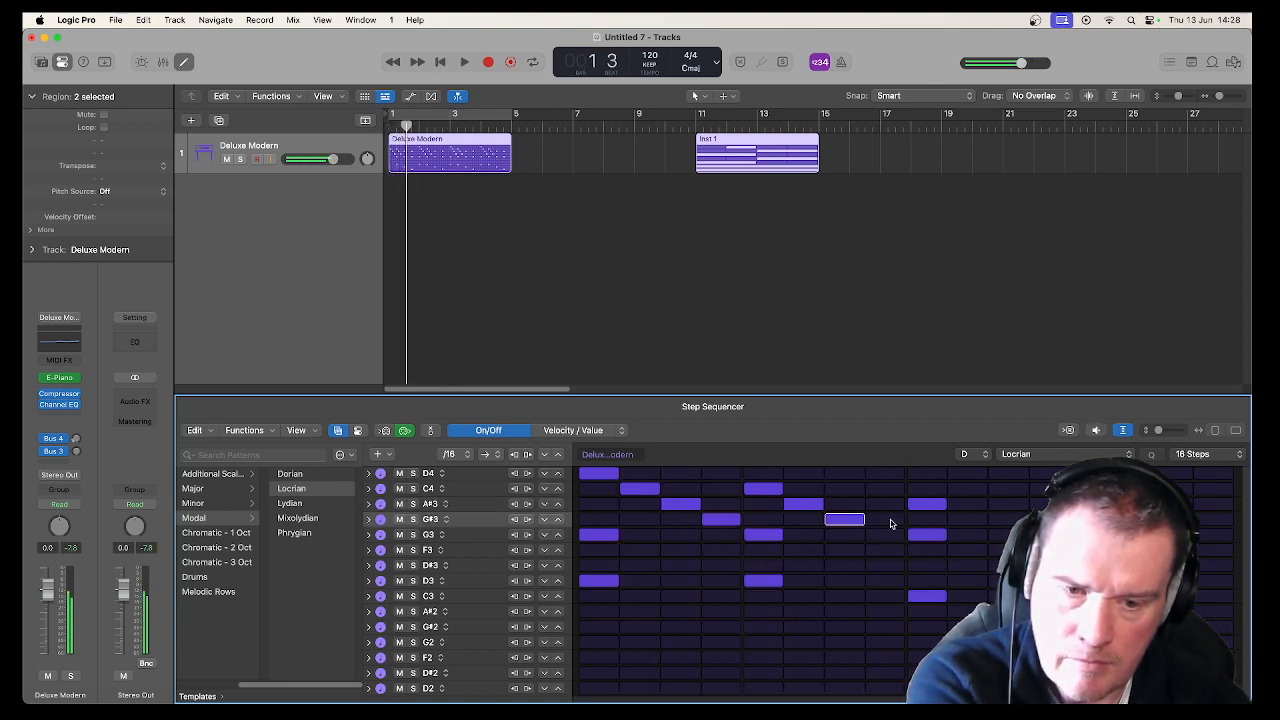
pyautogui.click(812, 507)
pyautogui.click(841, 520)
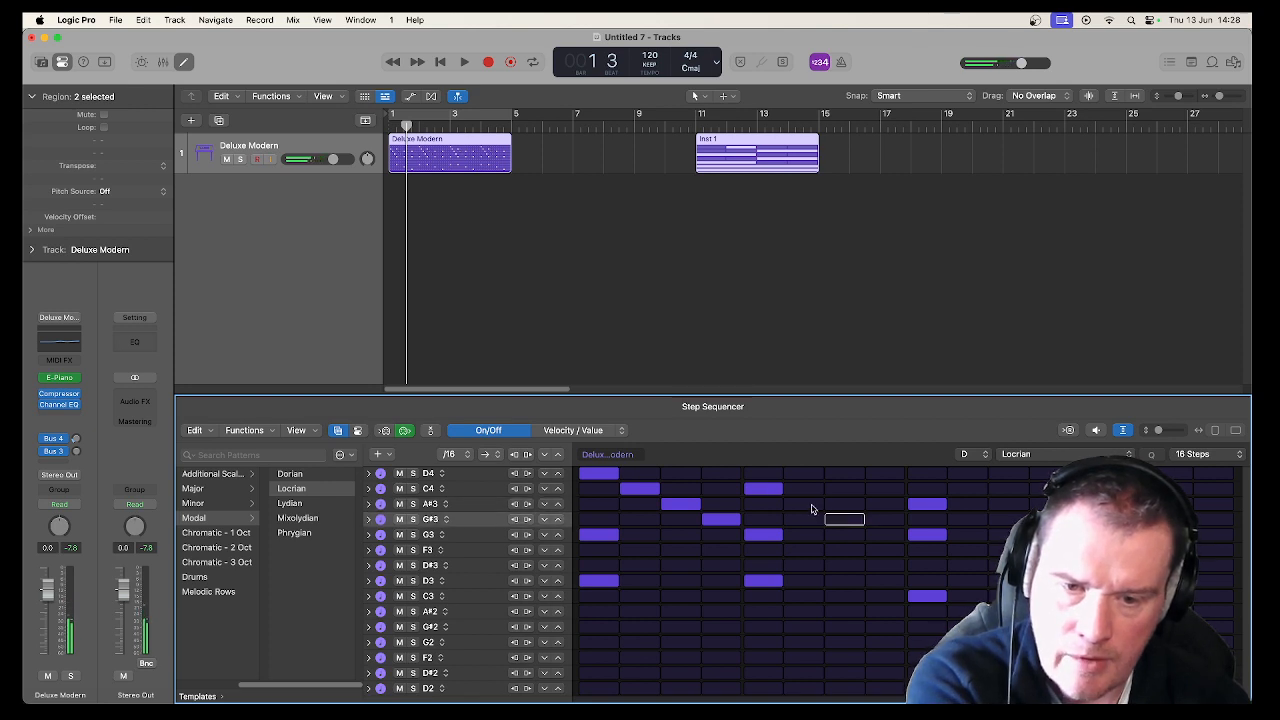
# Add D#3 on step 6, F3 on step 7 and D#3 on step 8.
pyautogui.click(802, 567)
pyautogui.click(850, 550)
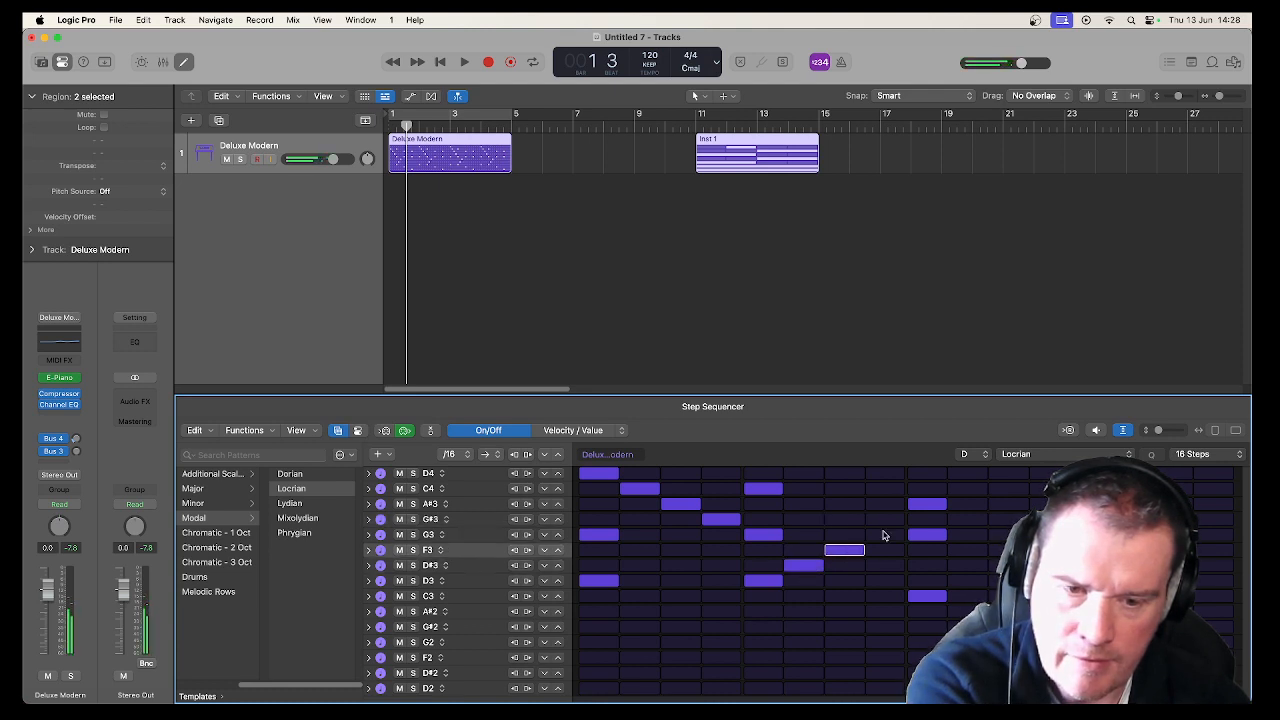
pyautogui.click(884, 566)
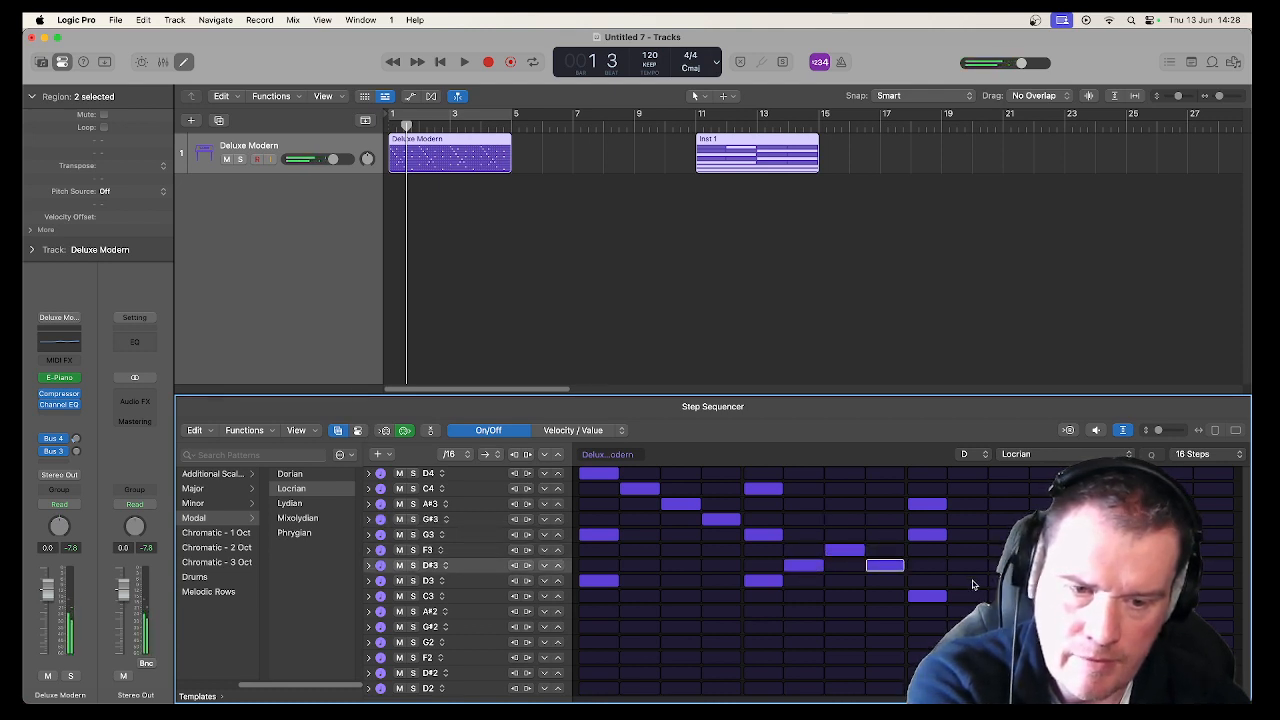
# Extend the melody from D3 on step 10 up to F3 on step 16, and audition the pattern.
pyautogui.click(968, 581)
pyautogui.press('space')
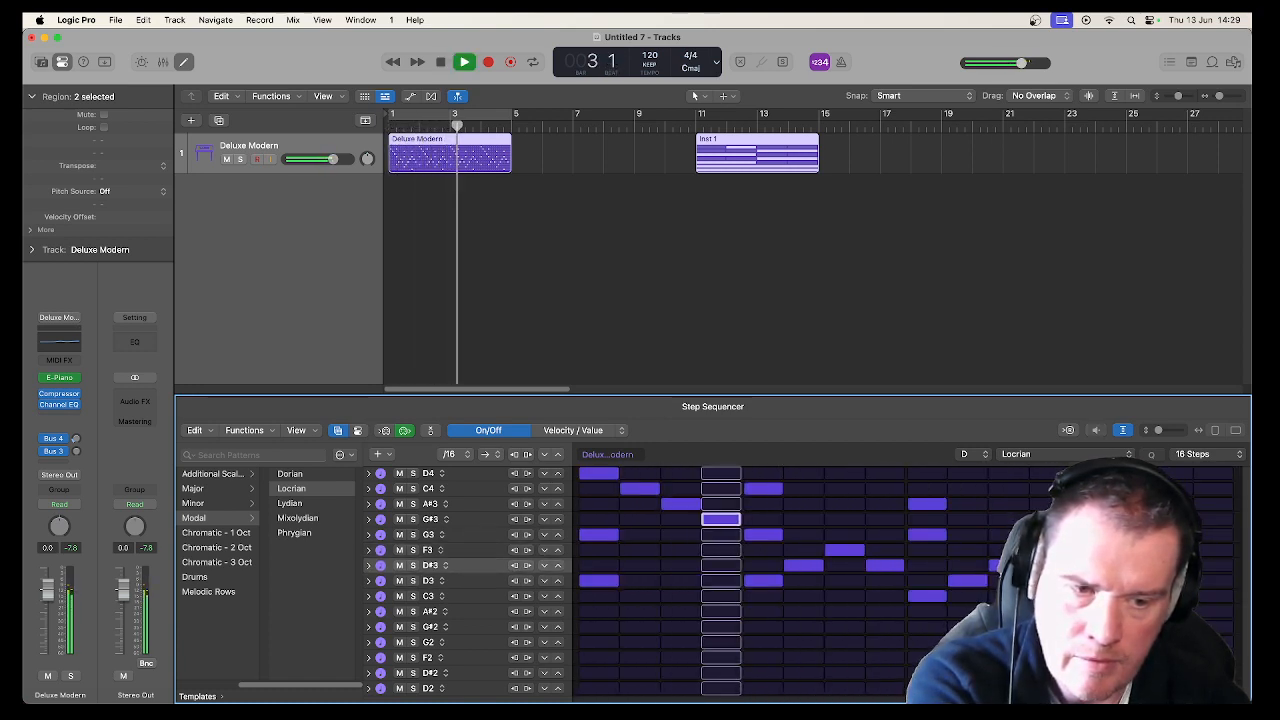
pyautogui.click(1215, 550)
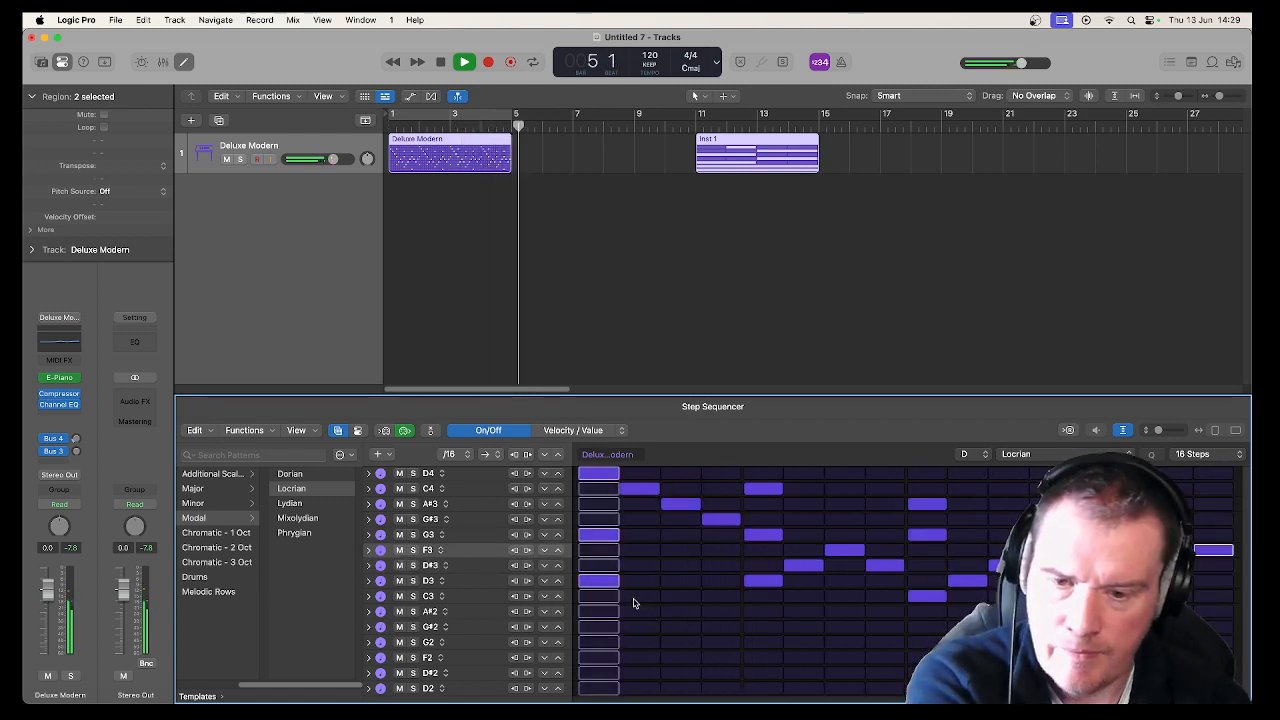
pyautogui.press('space')
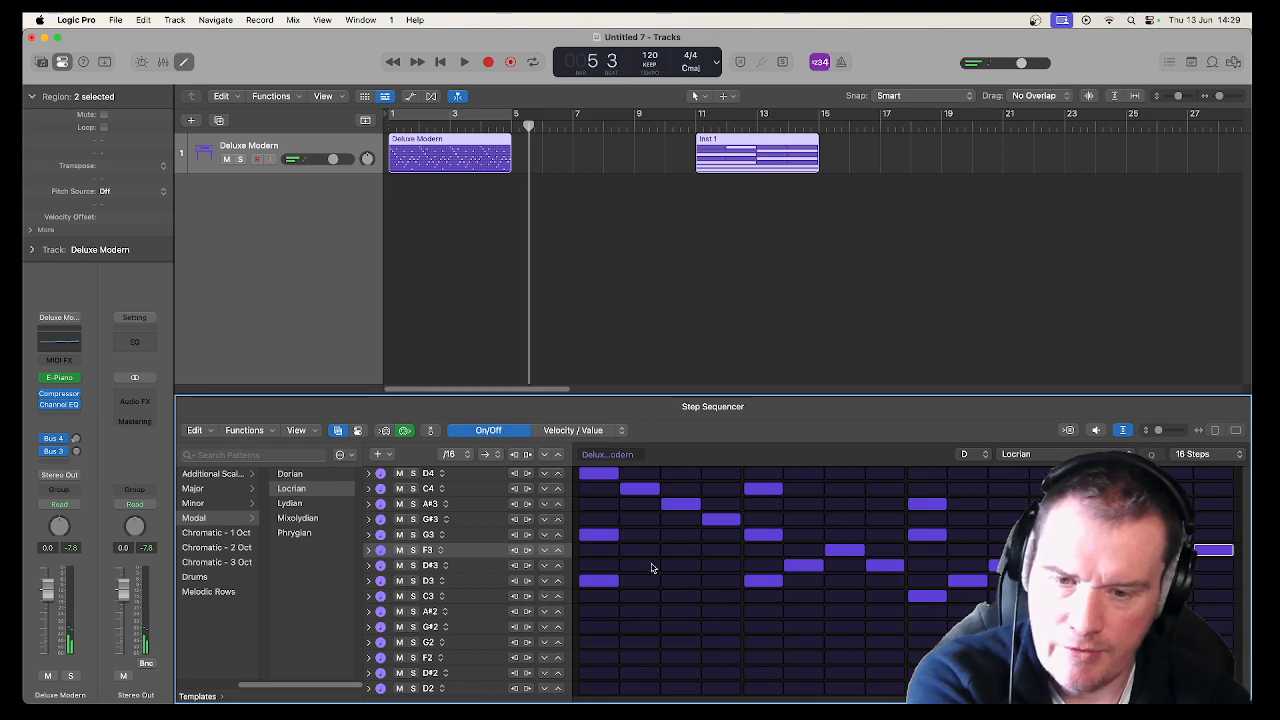
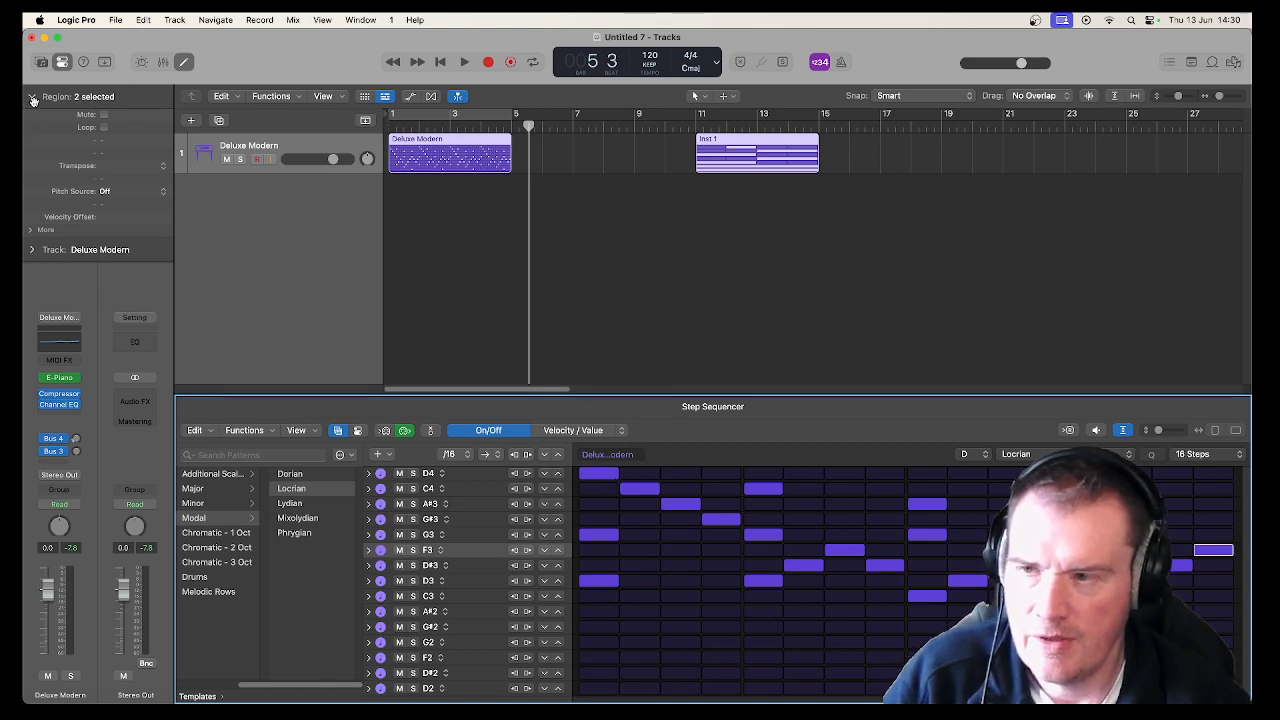
# Load the Acoustic Guitar patch from the Library's Guitar category onto the track and audition the pattern with it.
pyautogui.click(41, 62)
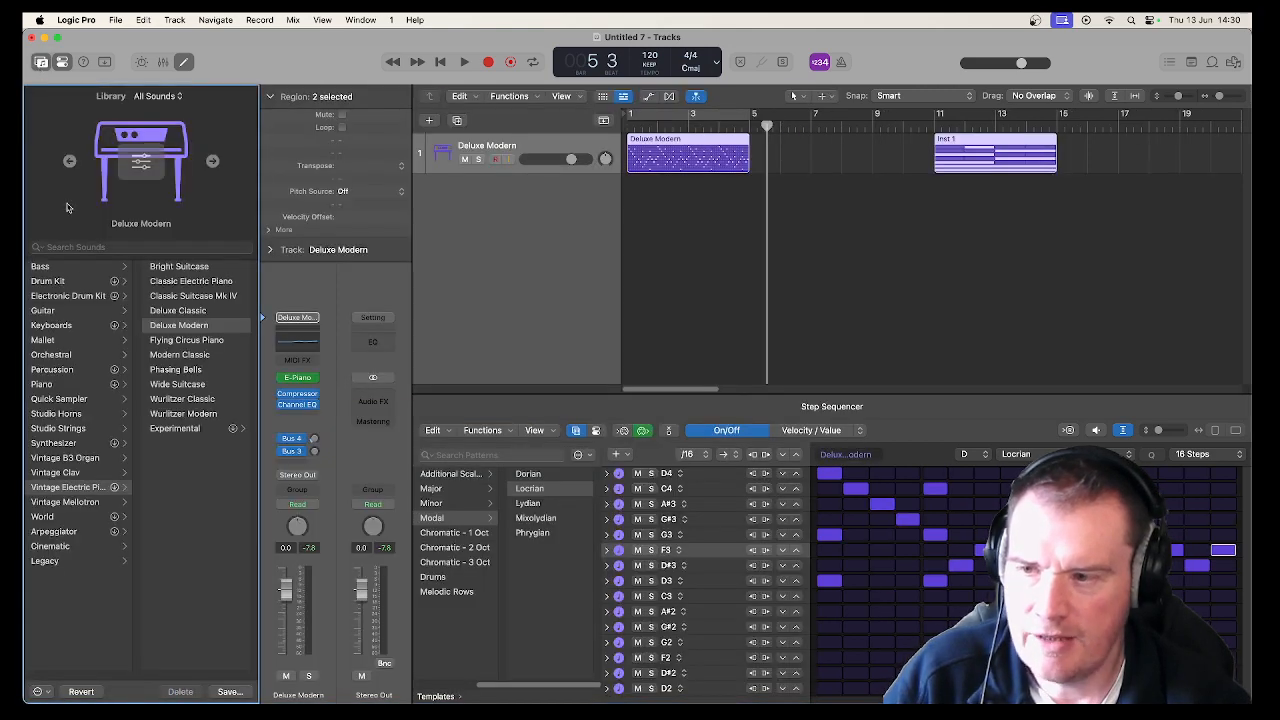
pyautogui.click(73, 312)
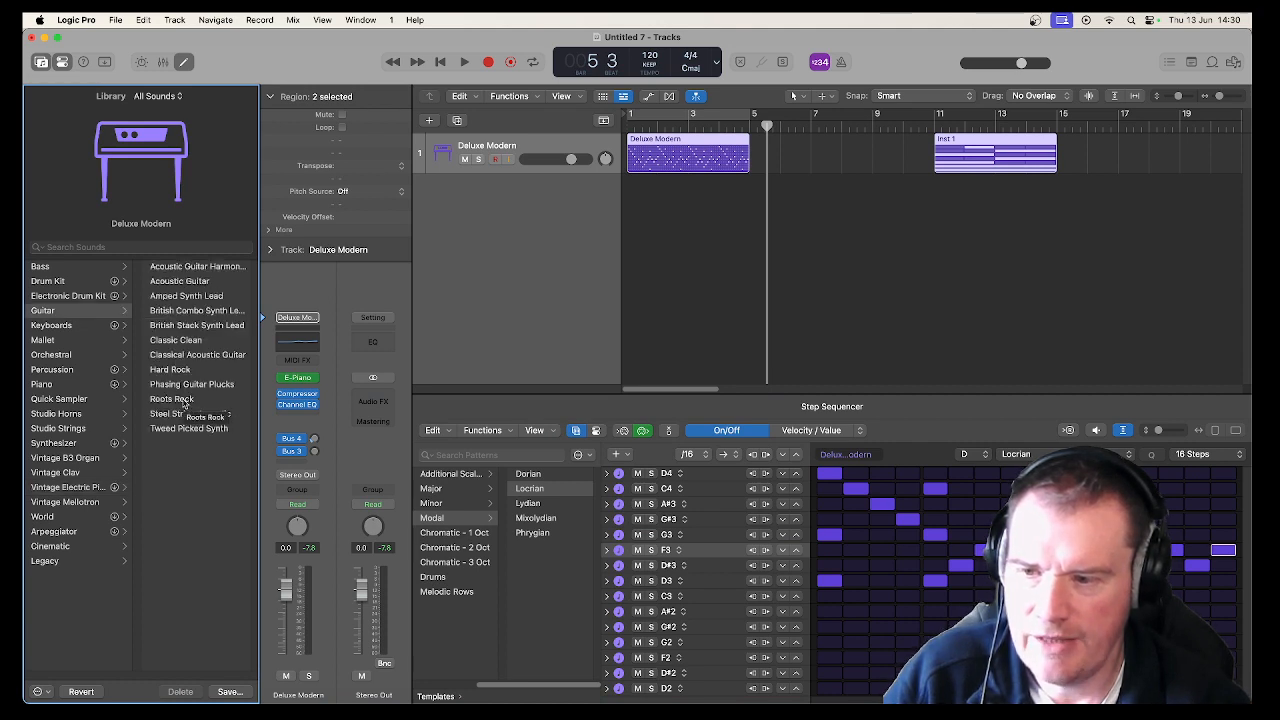
pyautogui.click(168, 284)
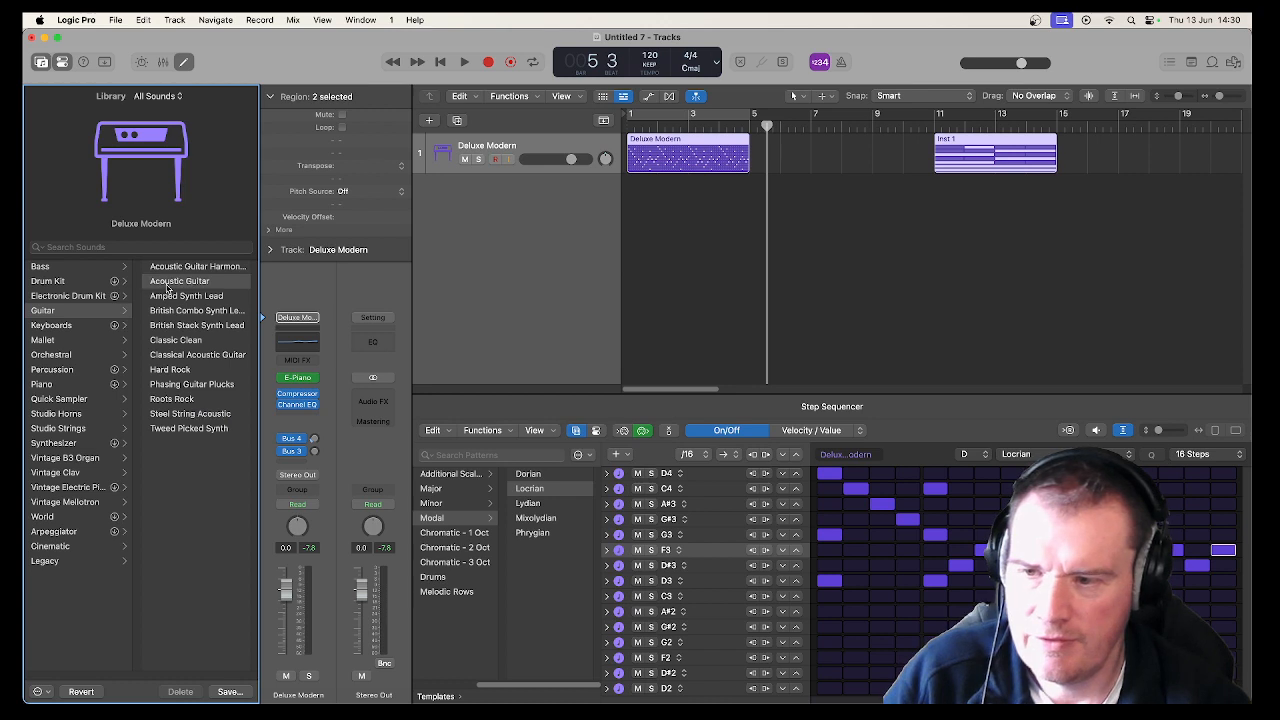
pyautogui.press('Return')
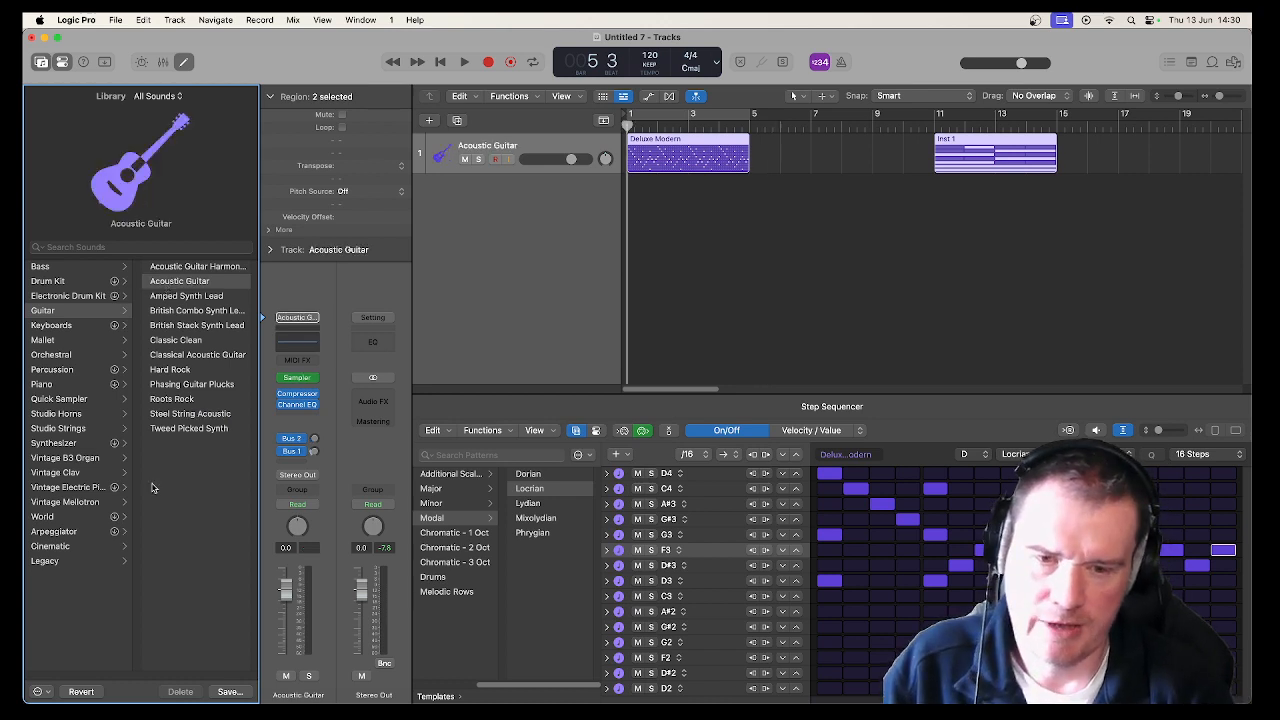
pyautogui.press('space')
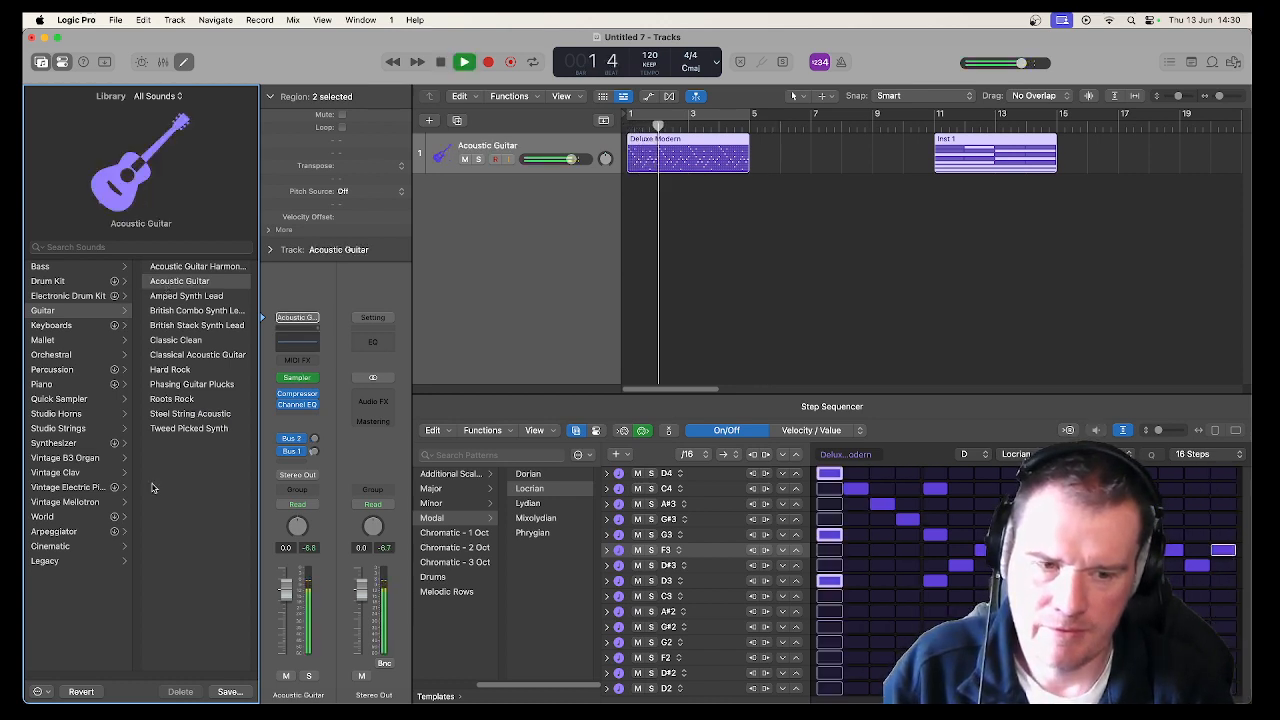
pyautogui.press('space')
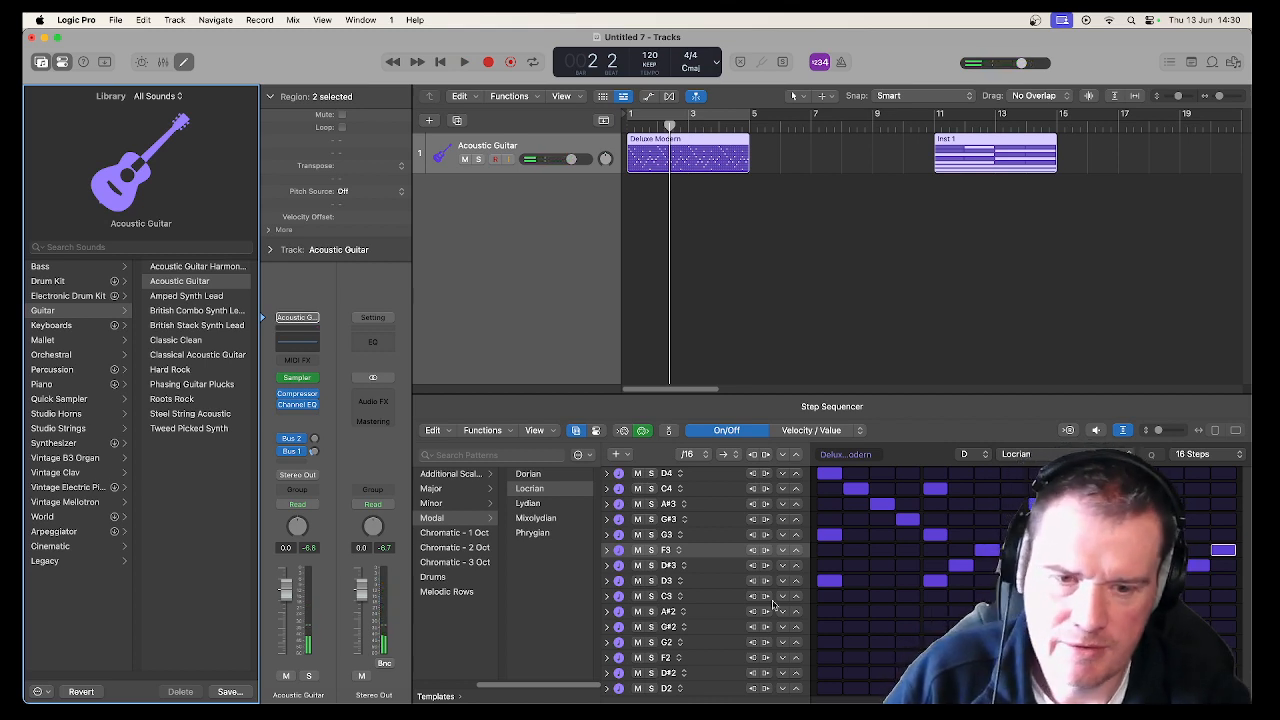
# Remove the single melody notes between the chords, from C4 on step 2 through F3 on step 16, leaving only the chords.
pyautogui.click(856, 488)
pyautogui.click(882, 504)
pyautogui.click(910, 519)
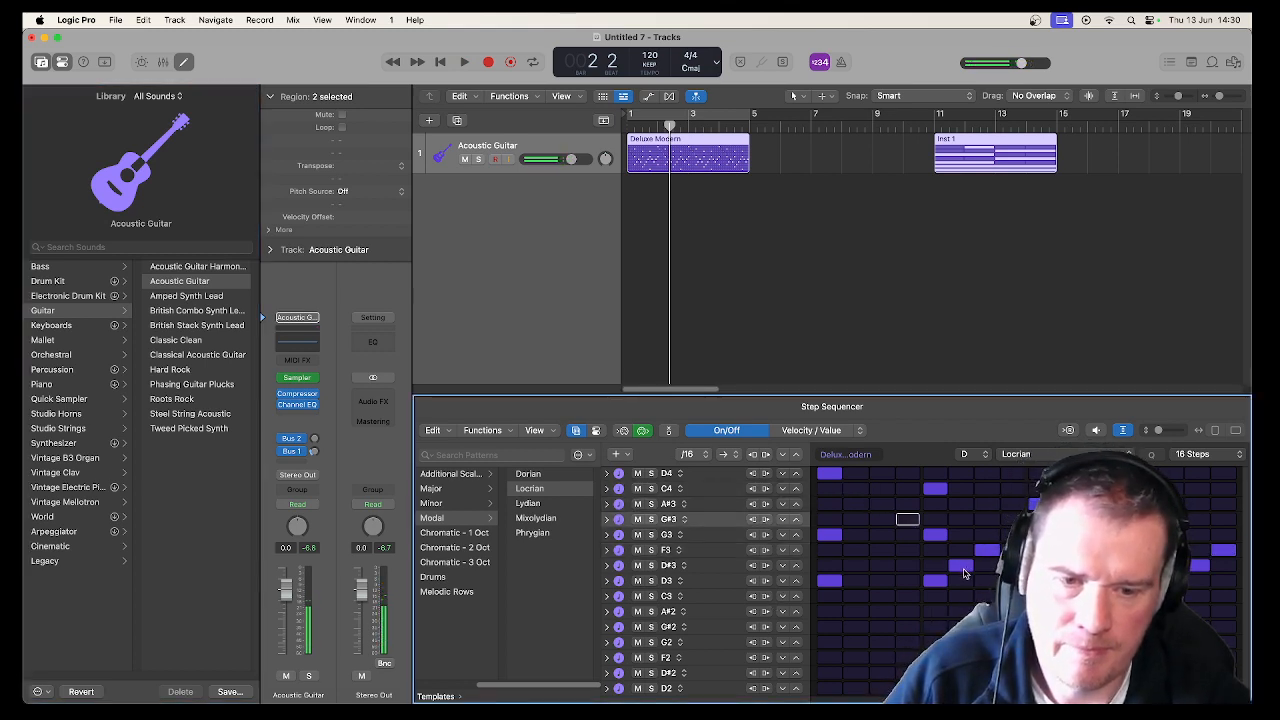
pyautogui.click(960, 565)
pyautogui.click(987, 549)
pyautogui.click(1013, 565)
pyautogui.click(1040, 580)
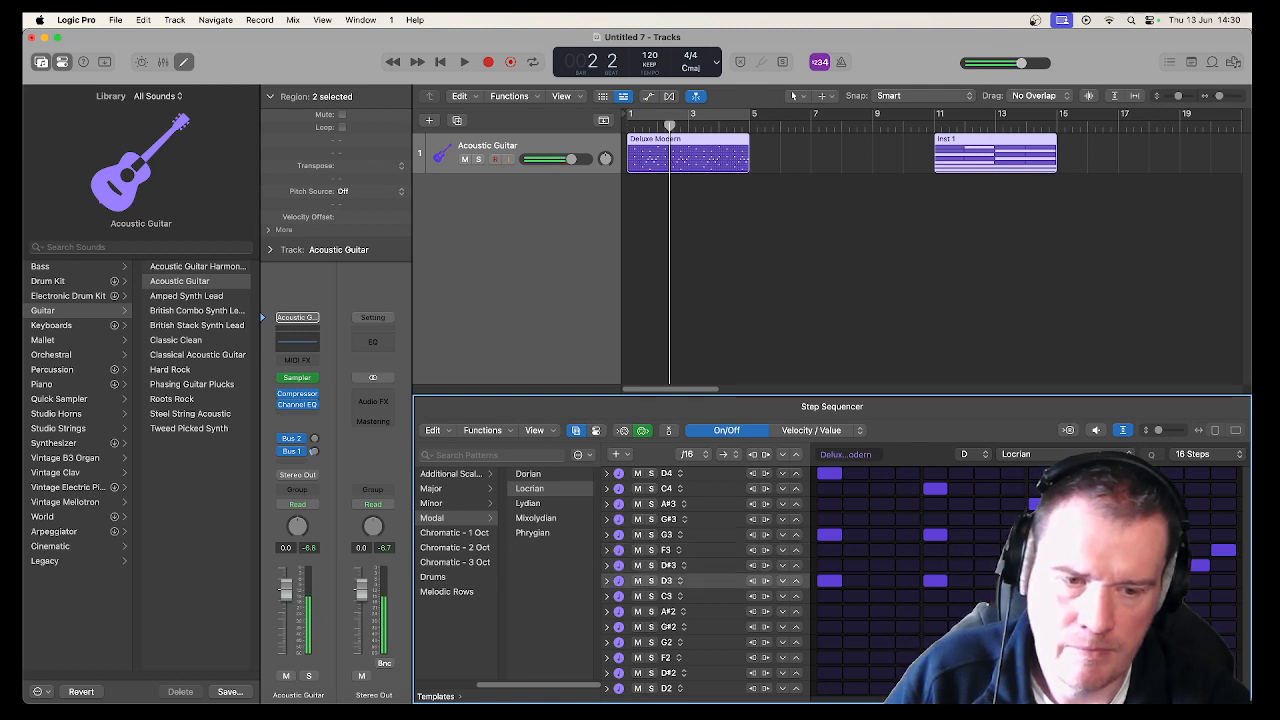
pyautogui.click(1092, 565)
pyautogui.click(1118, 550)
pyautogui.click(1199, 565)
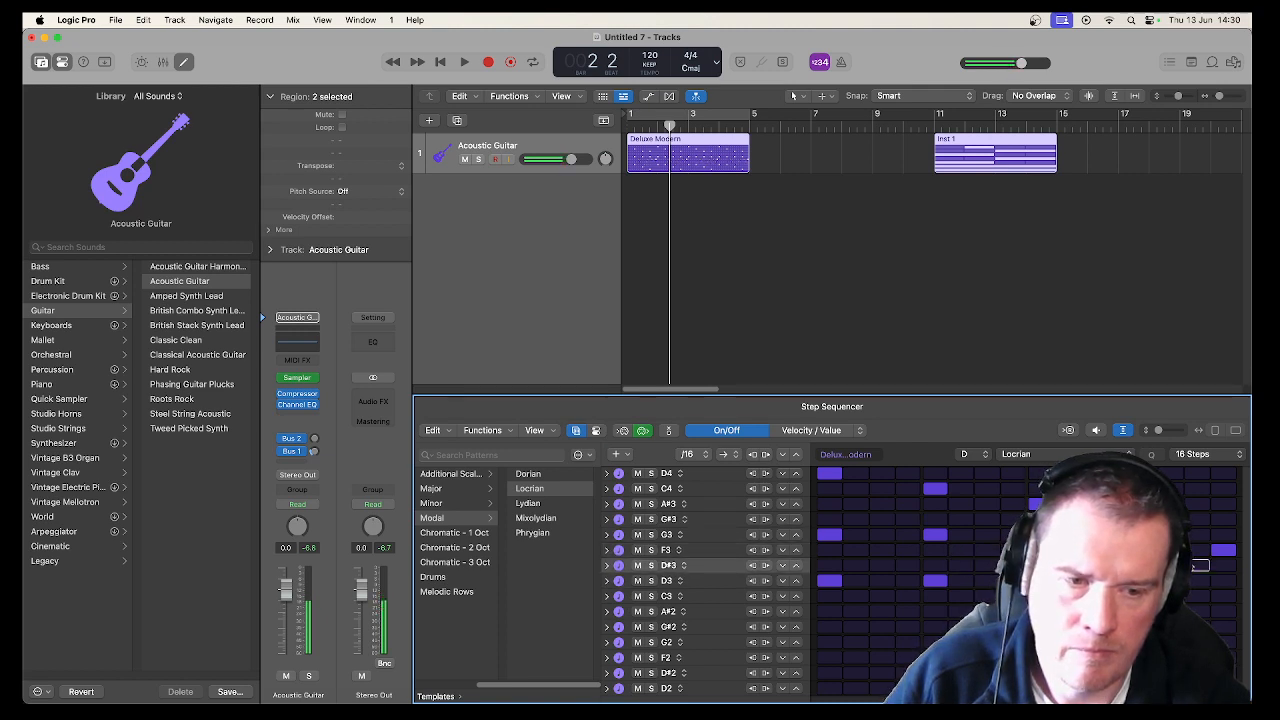
pyautogui.click(1222, 550)
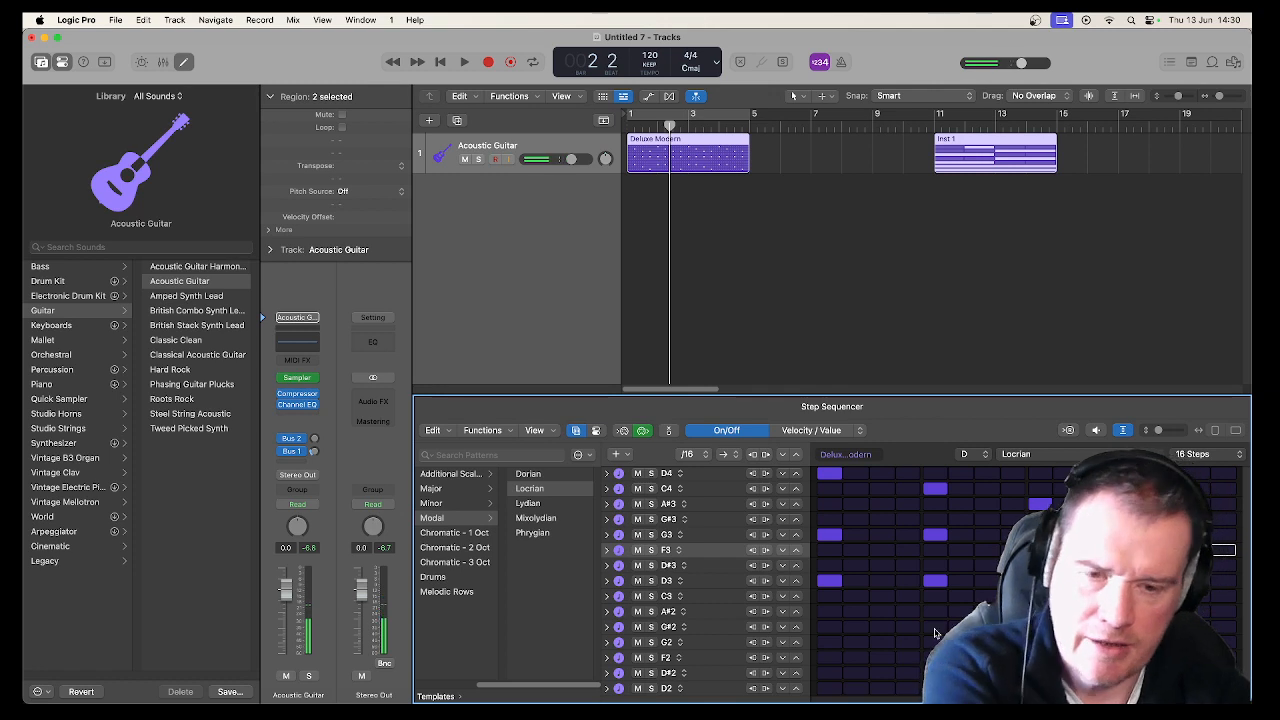
# Play the chords-only pattern on the acoustic guitar several times while moving the row selection up and down.
pyautogui.press('space')
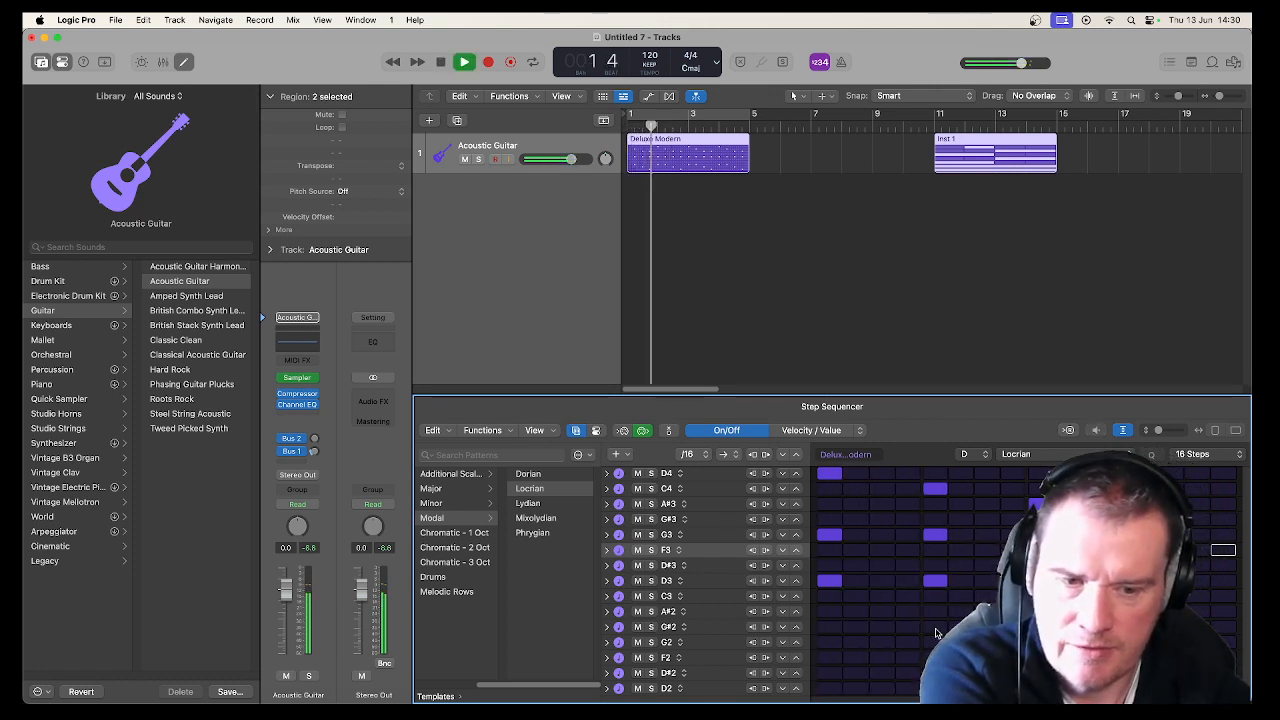
pyautogui.press('space')
pyautogui.press('Down')
pyautogui.press('Down')
pyautogui.press('Down')
pyautogui.press('space')
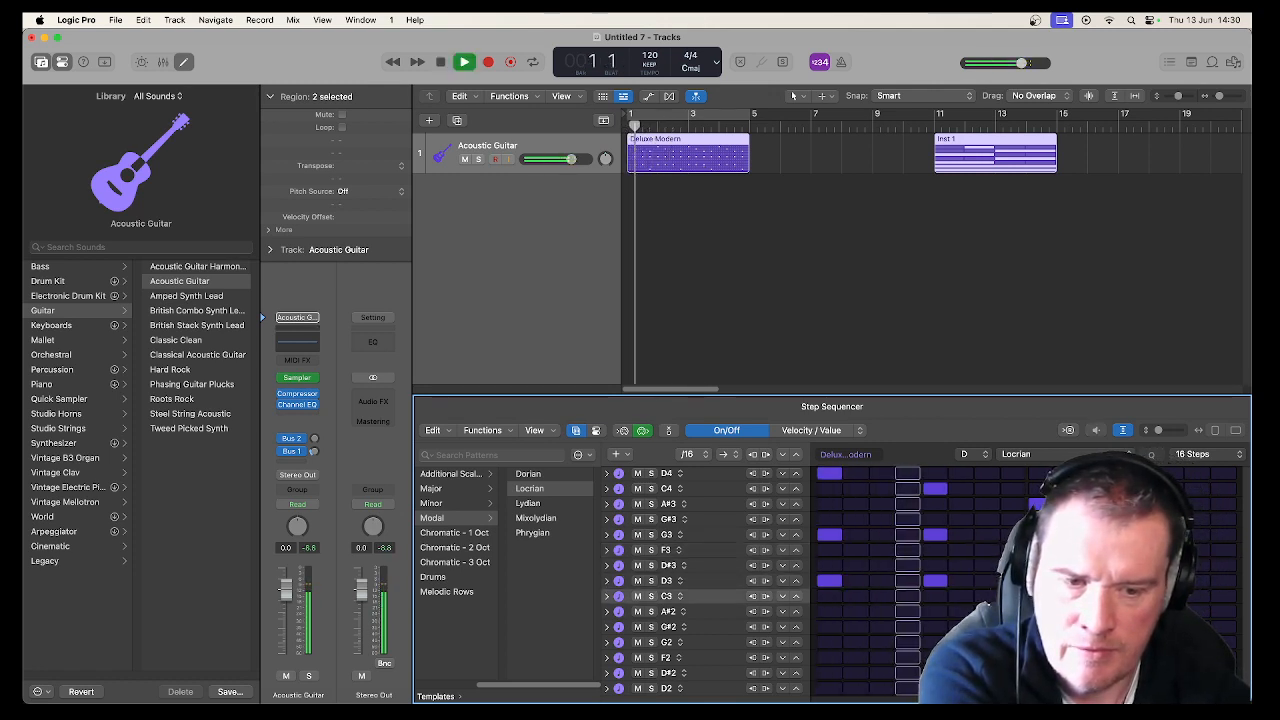
pyautogui.press('Down')
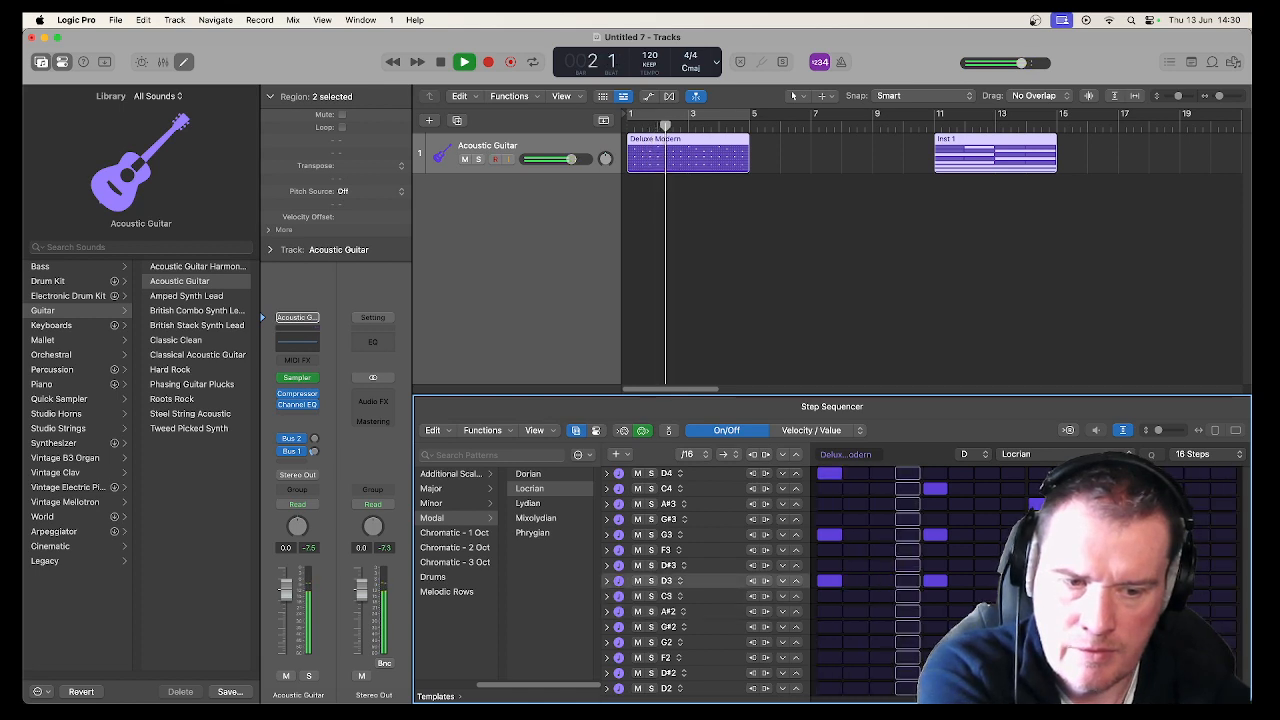
pyautogui.press('Up')
pyautogui.press('Up')
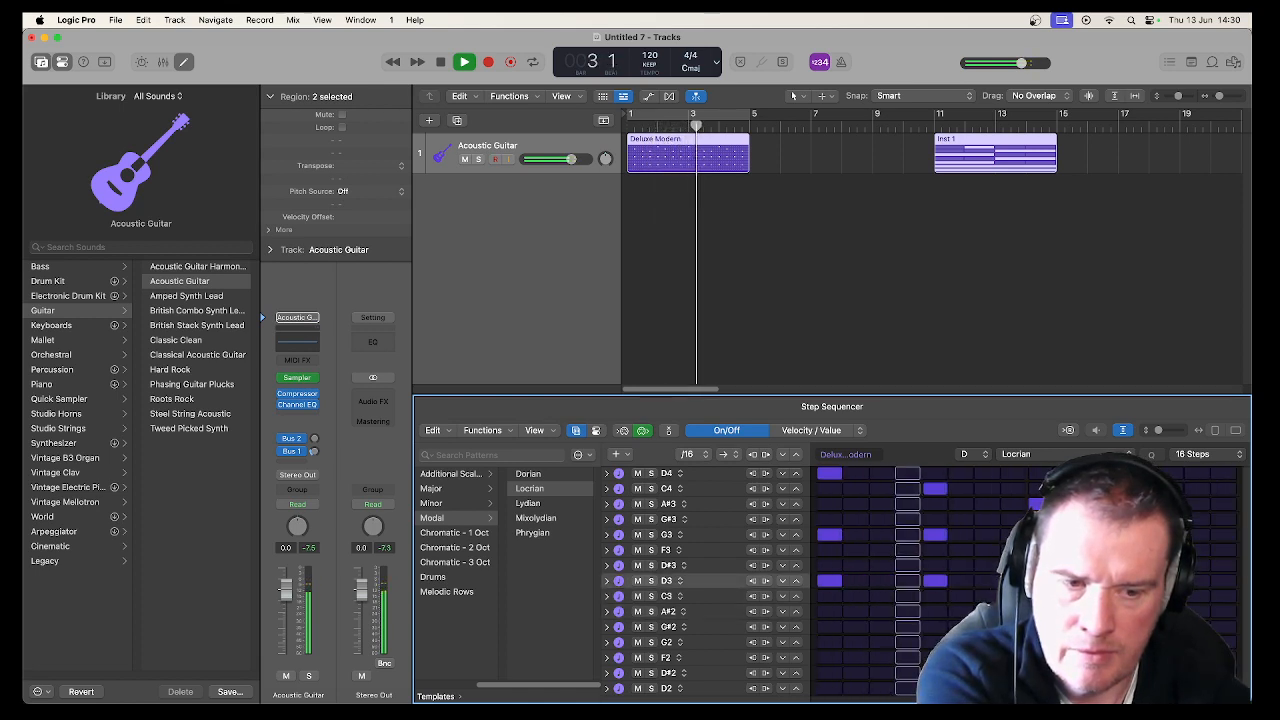
pyautogui.press('Up')
pyautogui.press('Up')
pyautogui.press('Up')
pyautogui.press('Down')
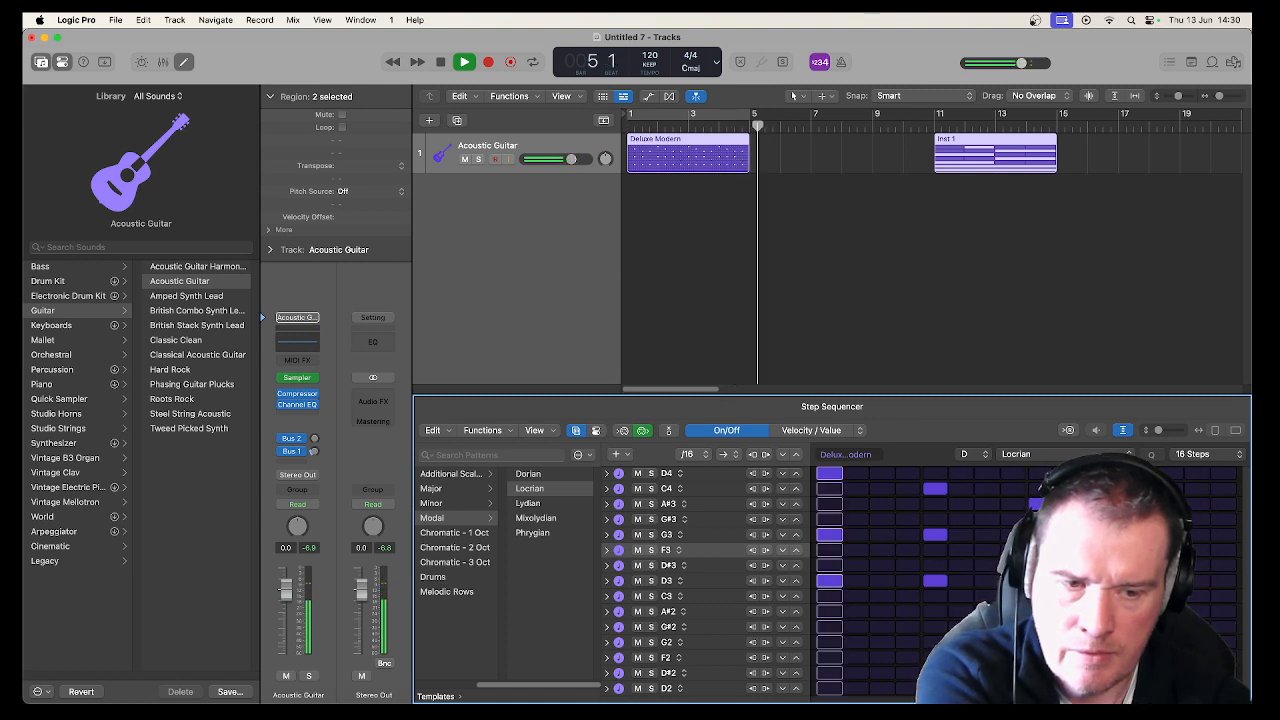
pyautogui.press('Up')
pyautogui.press('Up')
pyautogui.press('Up')
pyautogui.press('Down')
pyautogui.press('space')
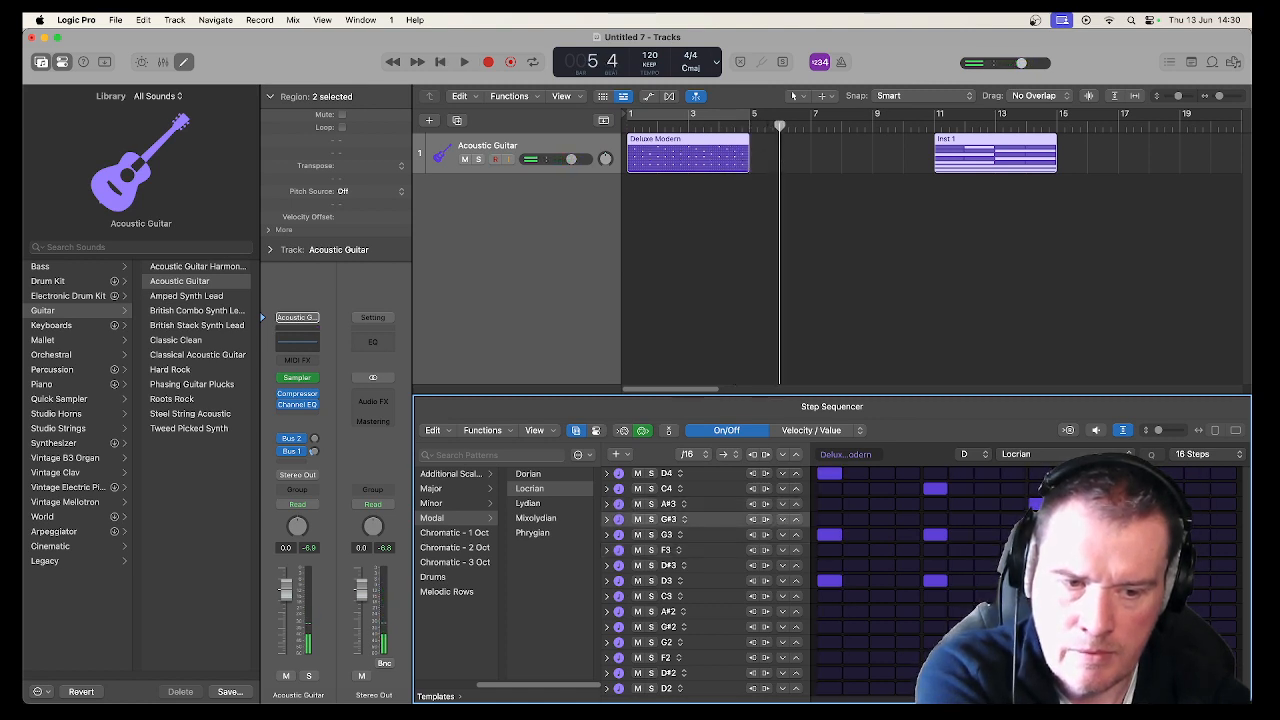
pyautogui.press('Down')
pyautogui.press('Down')
pyautogui.press('space')
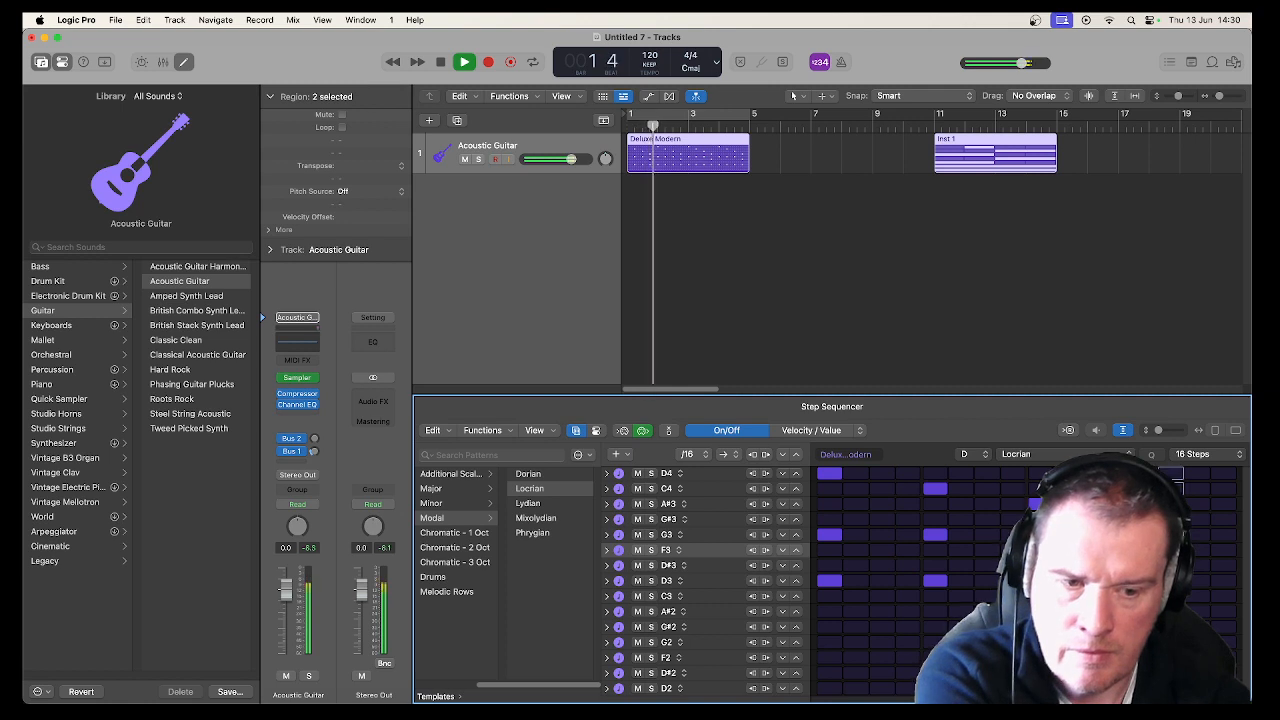
pyautogui.press('space')
pyautogui.press('Down')
pyautogui.press('space')
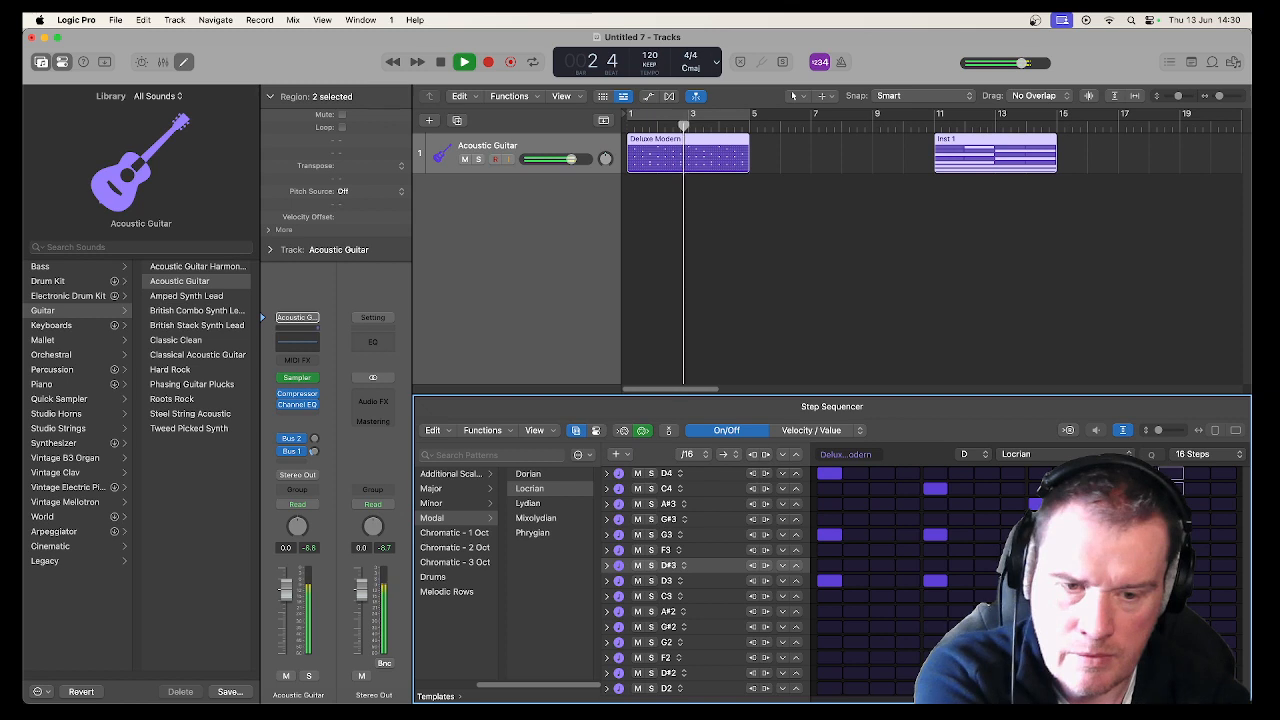
# Add G#3 to the chord on step 5 and A#3 to the chord on step 1, and audition the pattern.
pyautogui.click(932, 520)
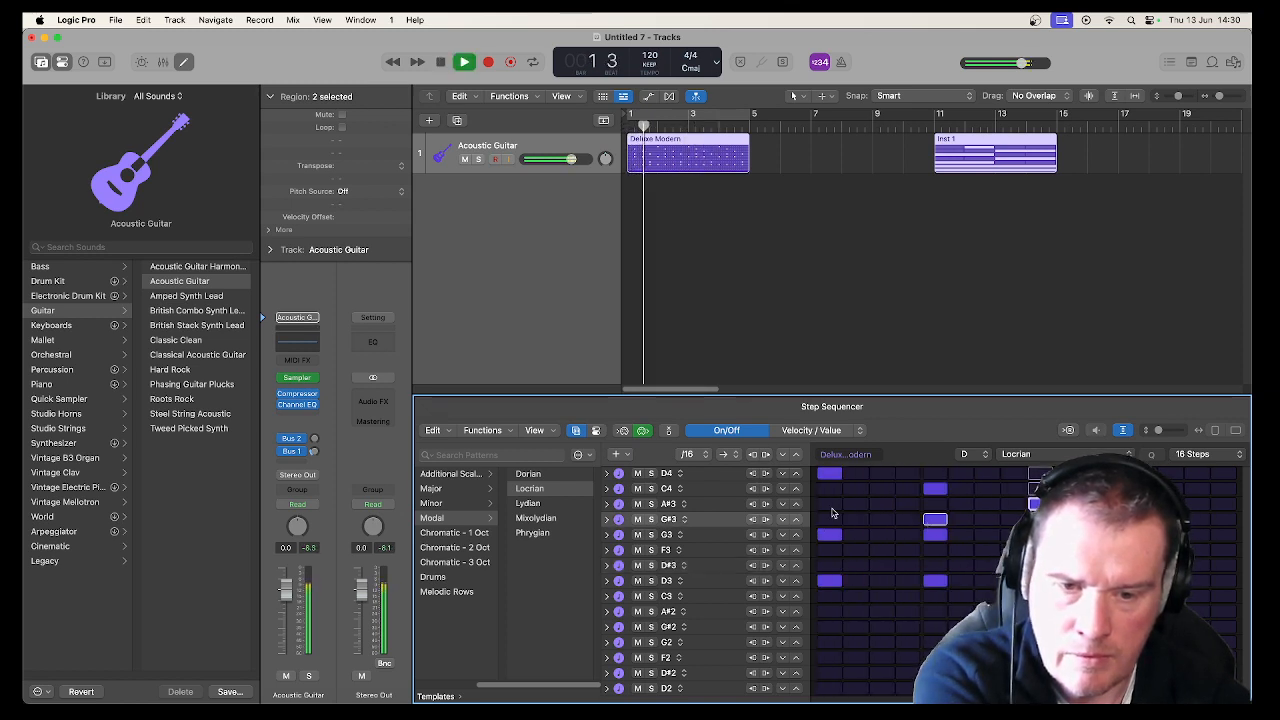
pyautogui.press('space')
pyautogui.press('Up')
pyautogui.press('Down')
pyautogui.press('Down')
pyautogui.press('Down')
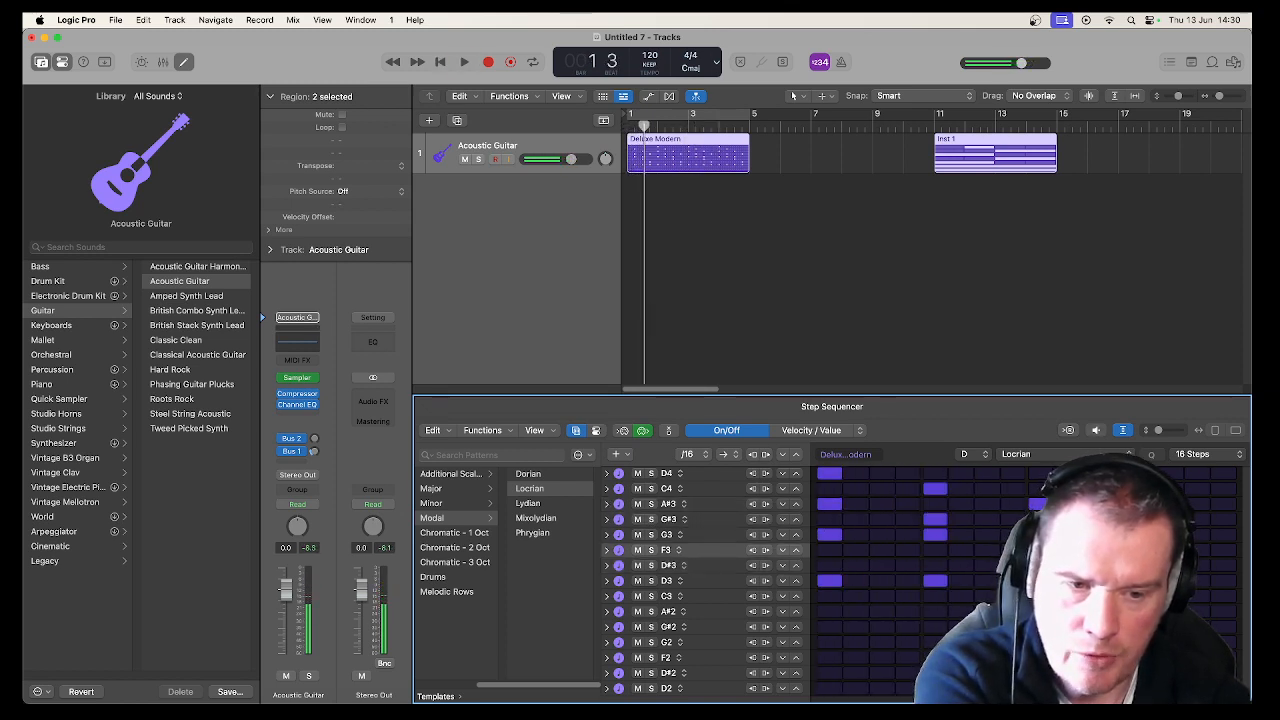
pyautogui.press('Up')
pyautogui.press('Up')
pyautogui.press('Up')
pyautogui.press('Up')
pyautogui.press('space')
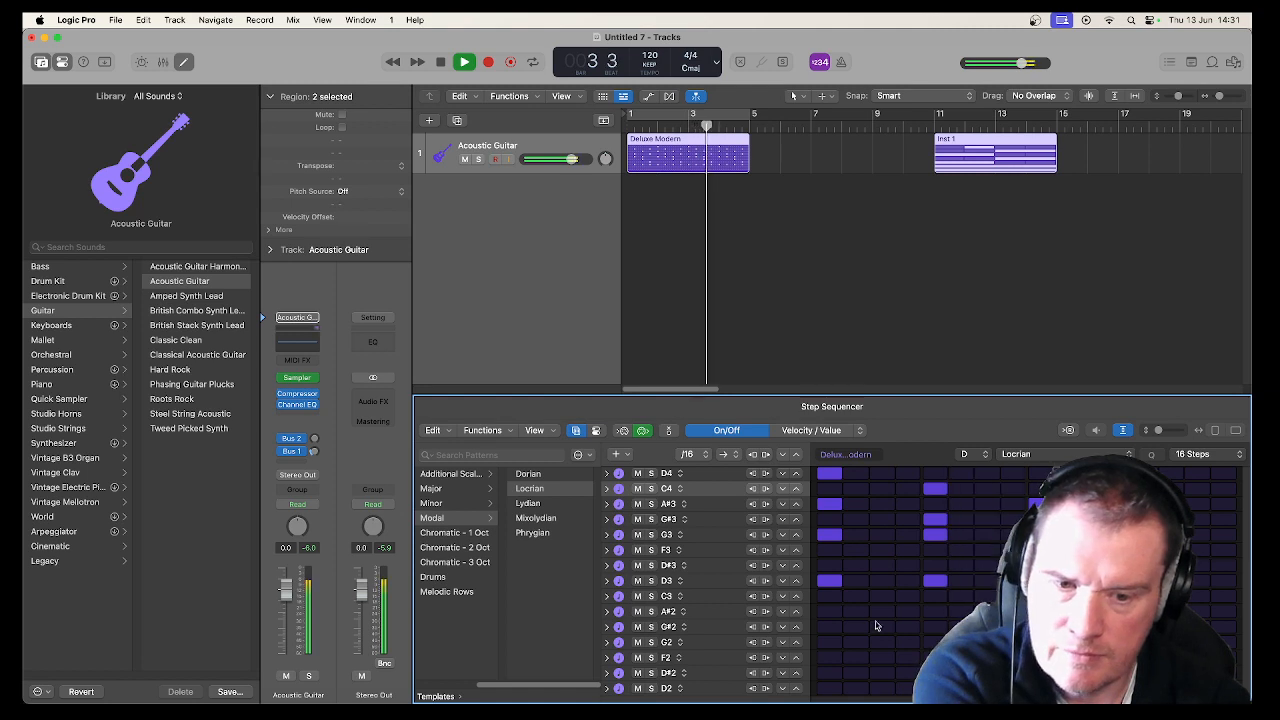
pyautogui.press('space')
# Try repeated D3 notes on steps 2 to 4, audition them, and remove them.
pyautogui.click(850, 583)
pyautogui.press('space')
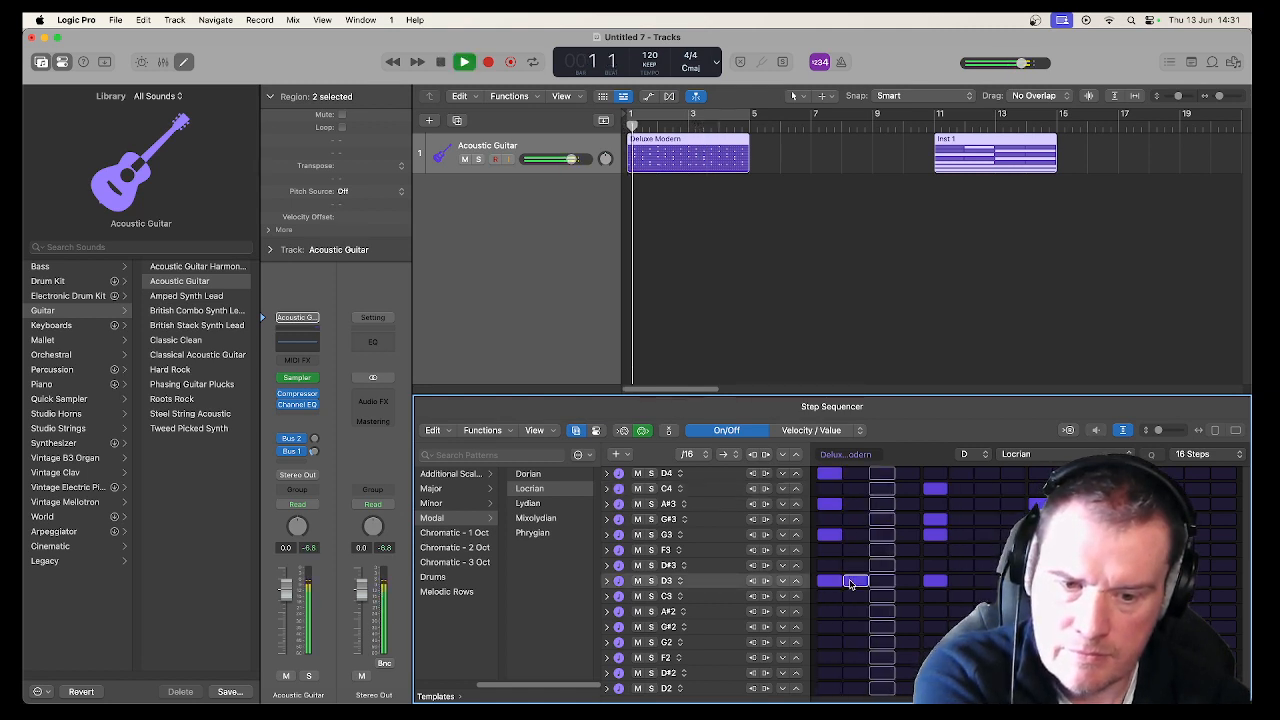
pyautogui.press('space')
pyautogui.click(850, 583)
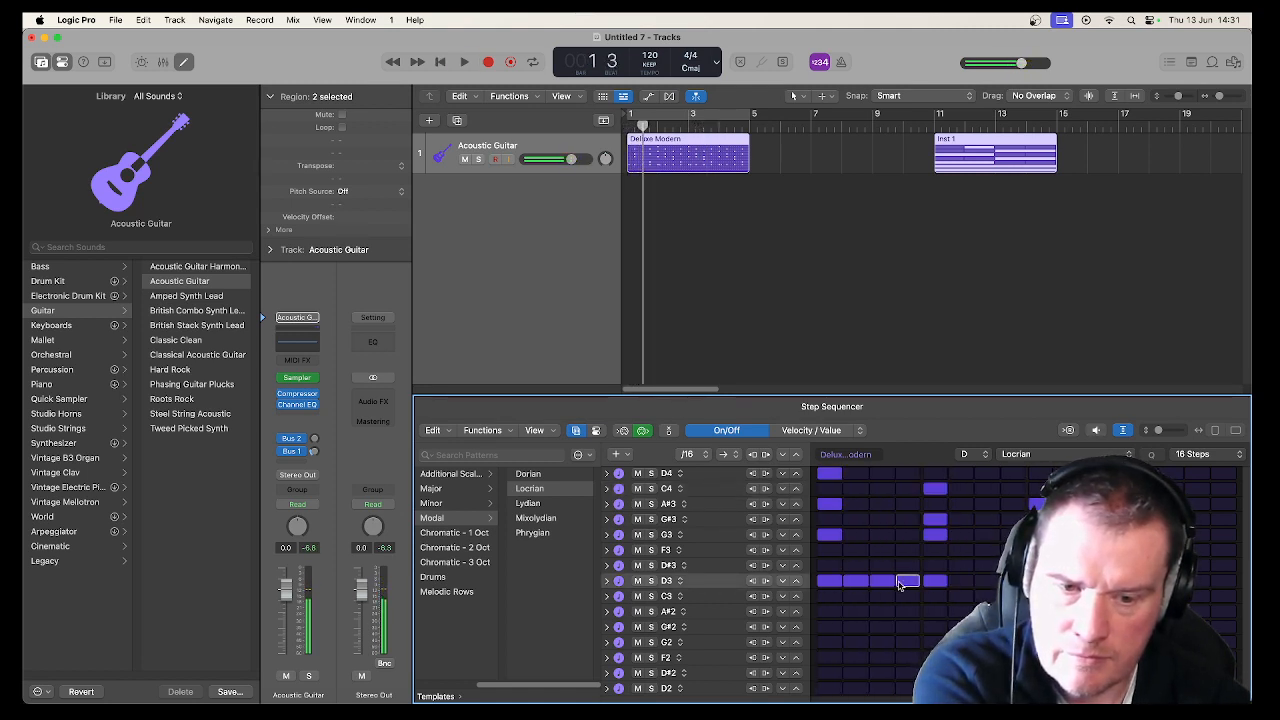
pyautogui.moveTo(850, 583); pyautogui.dragTo(905, 585)
# Try G#2 on steps 2 and 4 while the pattern plays, remove both notes, and stop playback.
pyautogui.press('space')
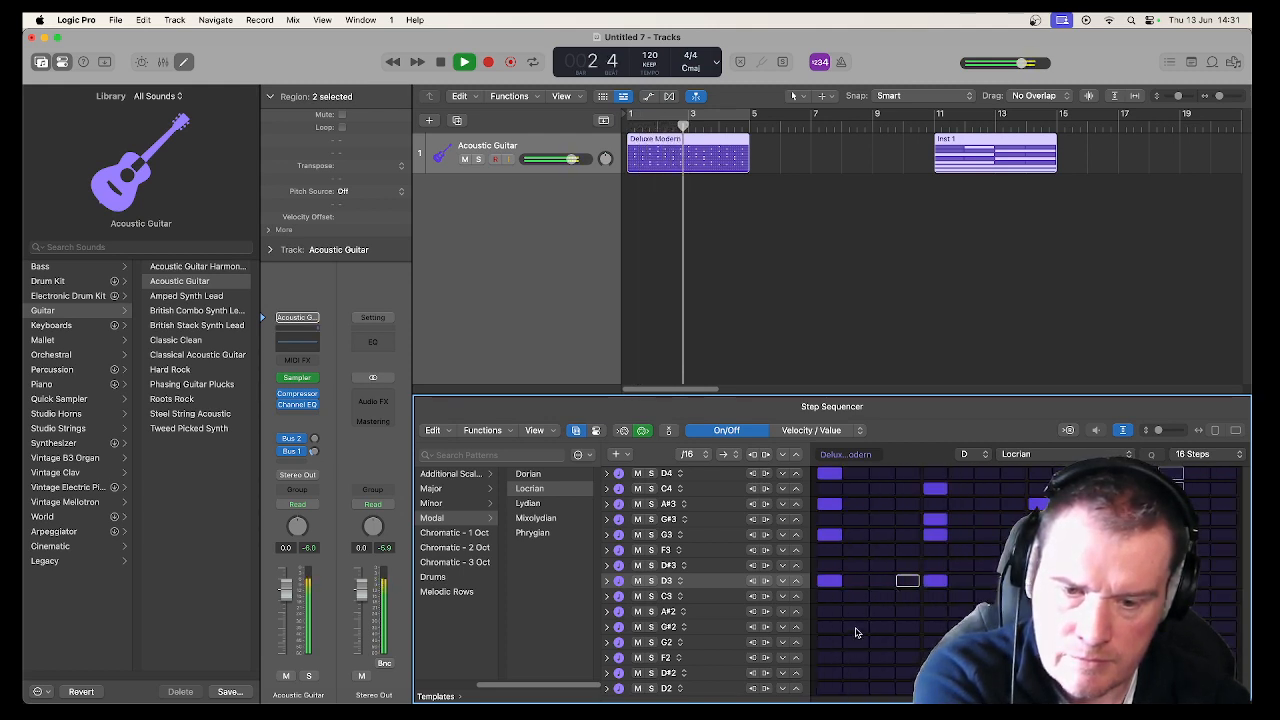
pyautogui.click(856, 627)
pyautogui.click(907, 627)
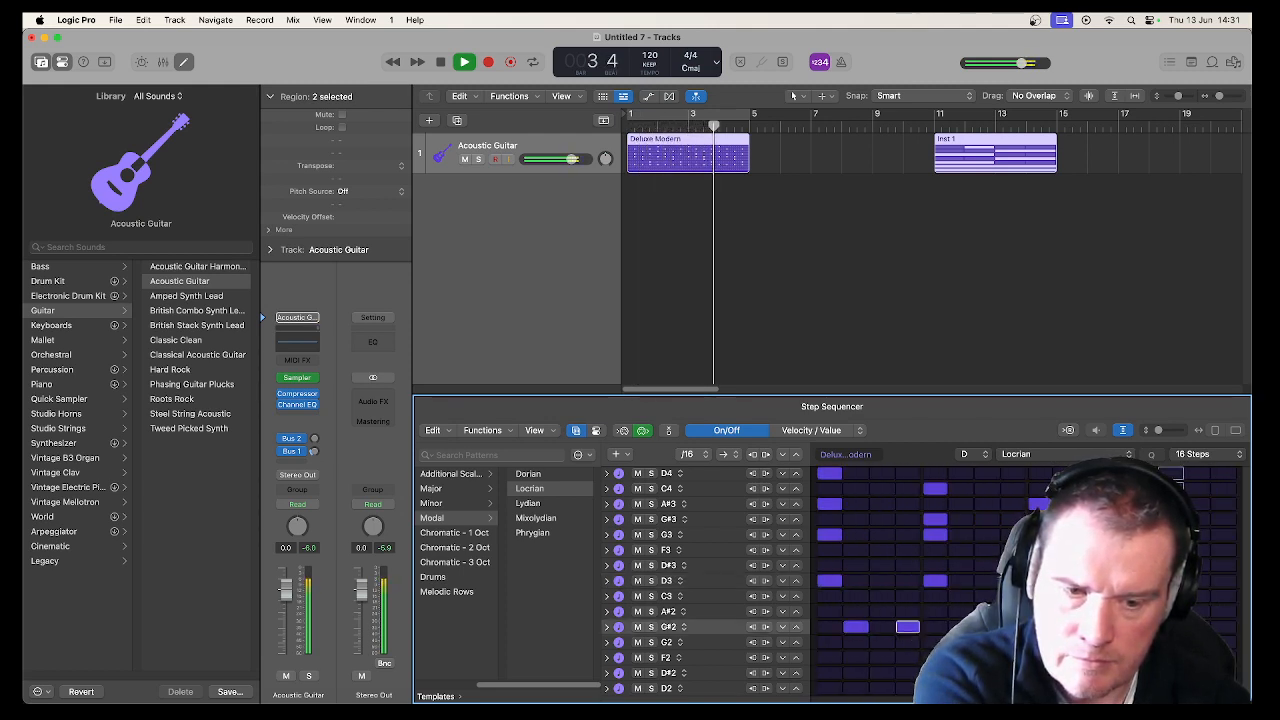
pyautogui.click(907, 627)
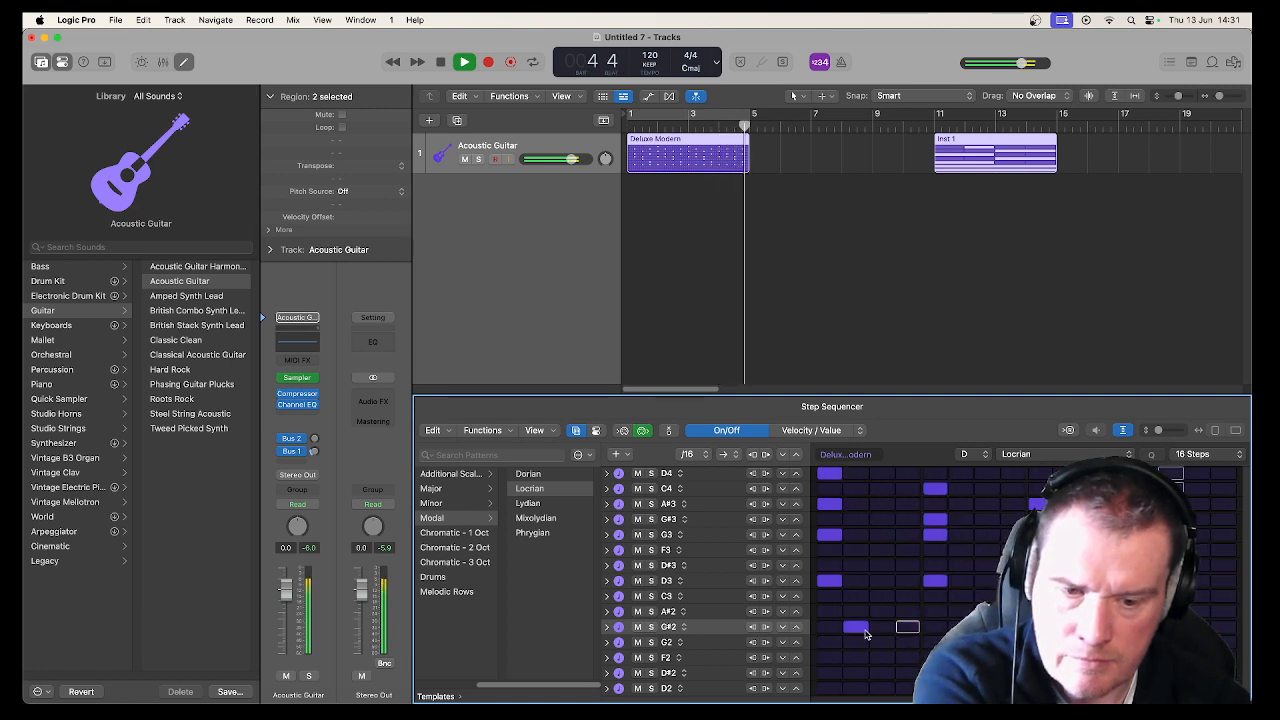
pyautogui.click(860, 628)
pyautogui.press('space')
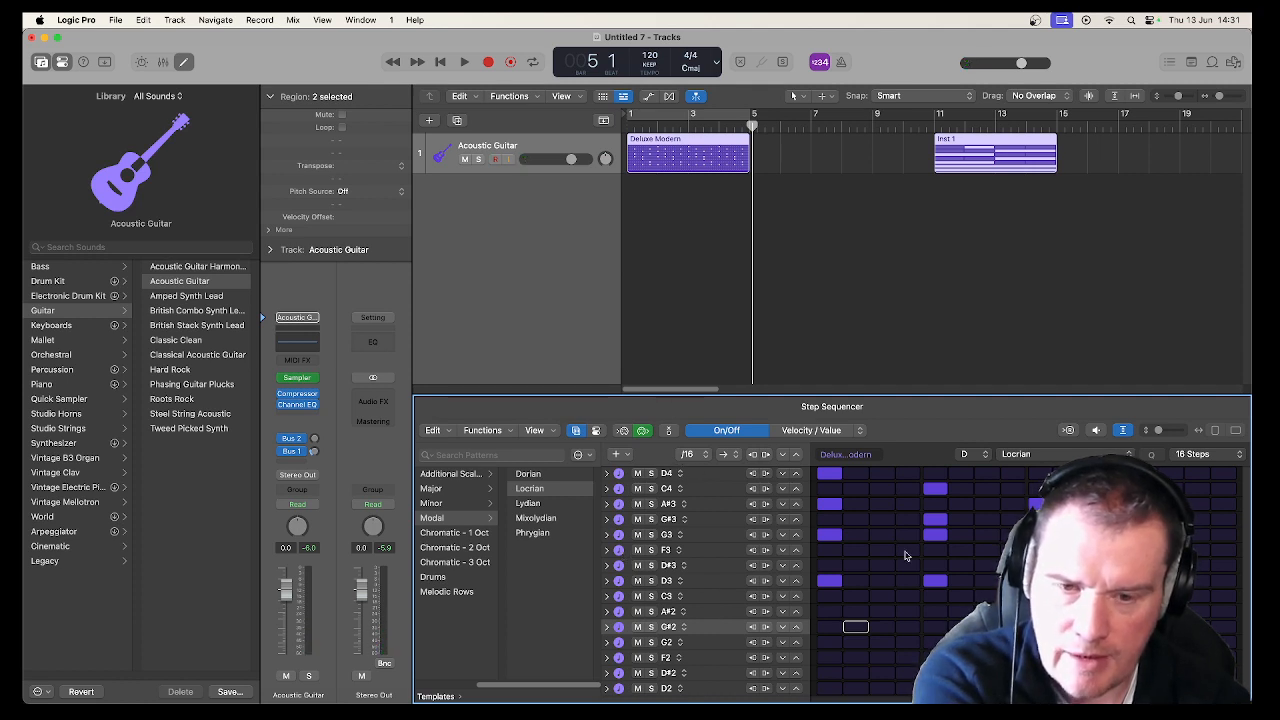
# Change the pattern's scale to Phrygian and audition the chords.
pyautogui.click(1016, 456)
pyautogui.click(1020, 442)
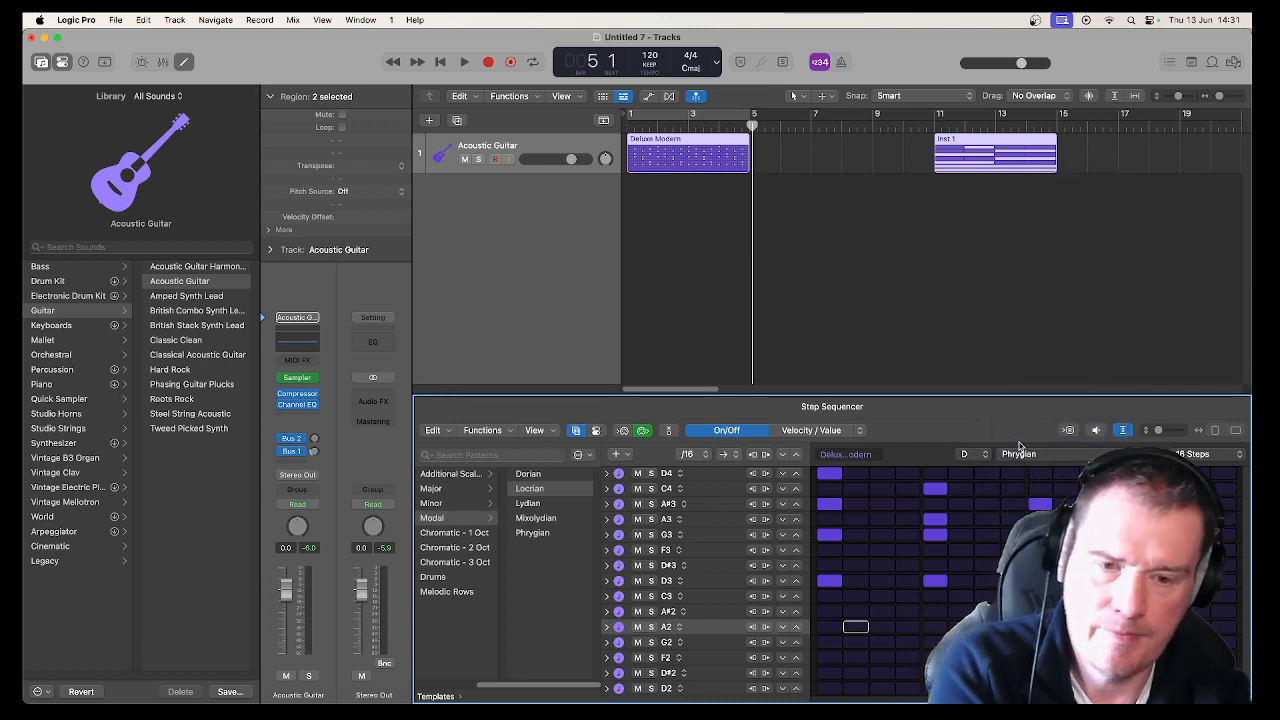
pyautogui.press('space')
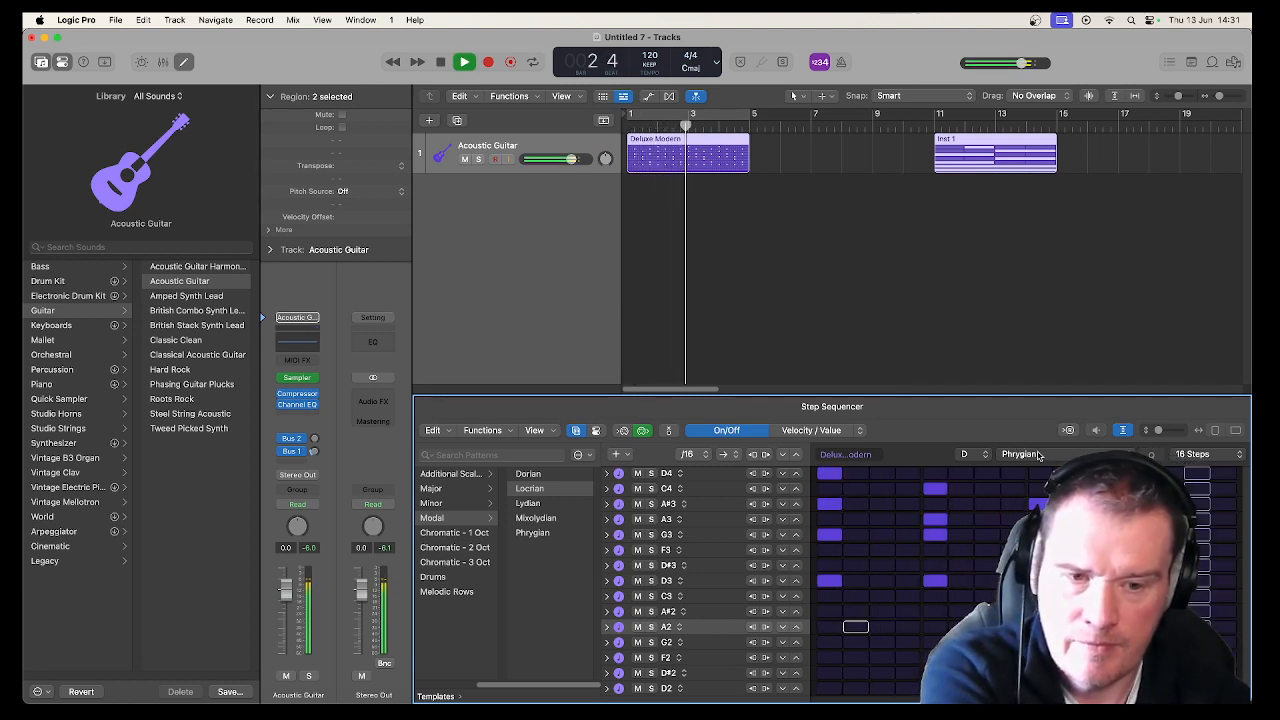
pyautogui.press('space')
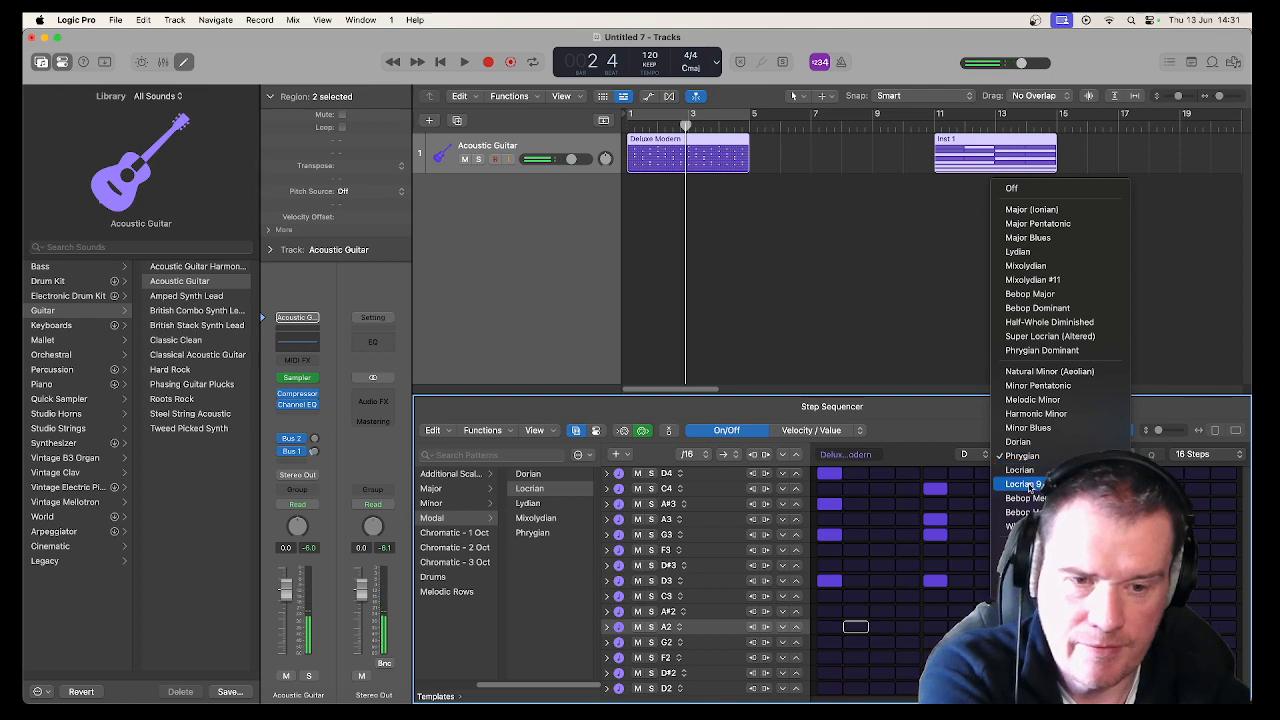
# Set the pattern's scale to Locrian 9 and play the chords.
pyautogui.click(1030, 486)
pyautogui.press('space')
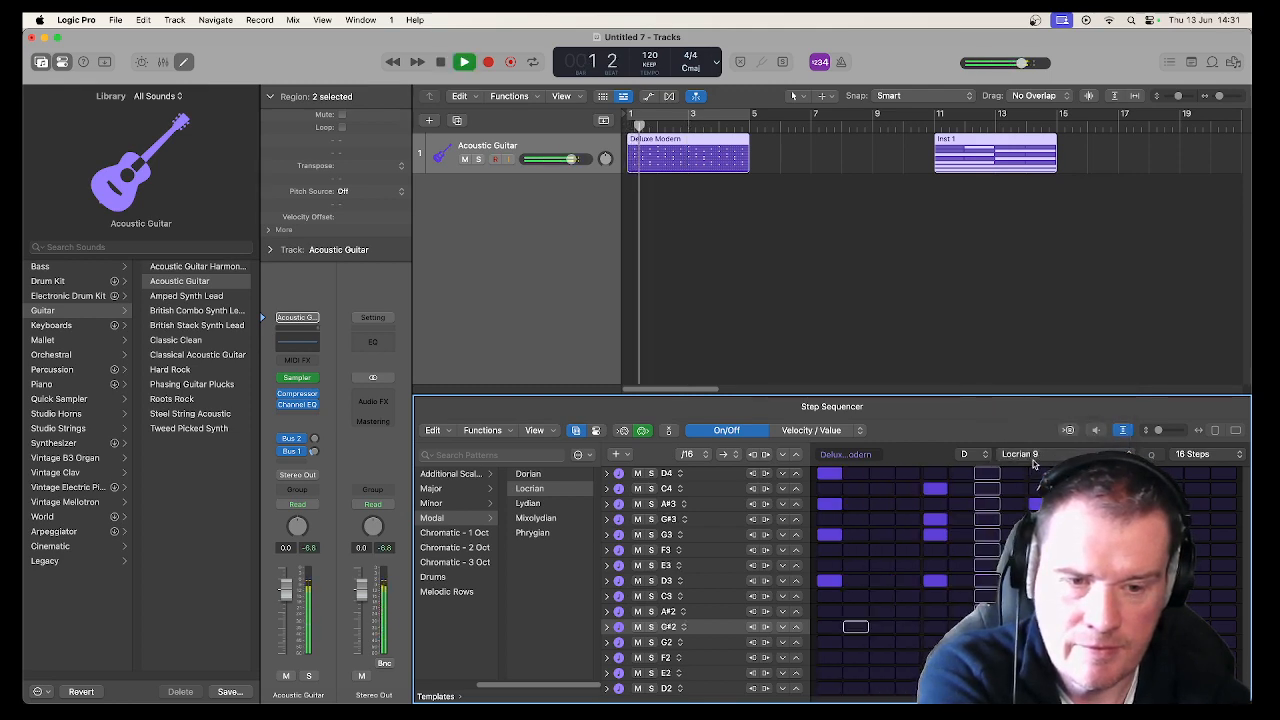
# Change the pattern's scale to Bebop Harmonic Minor and audition the chords.
pyautogui.press('space')
pyautogui.click(1034, 456)
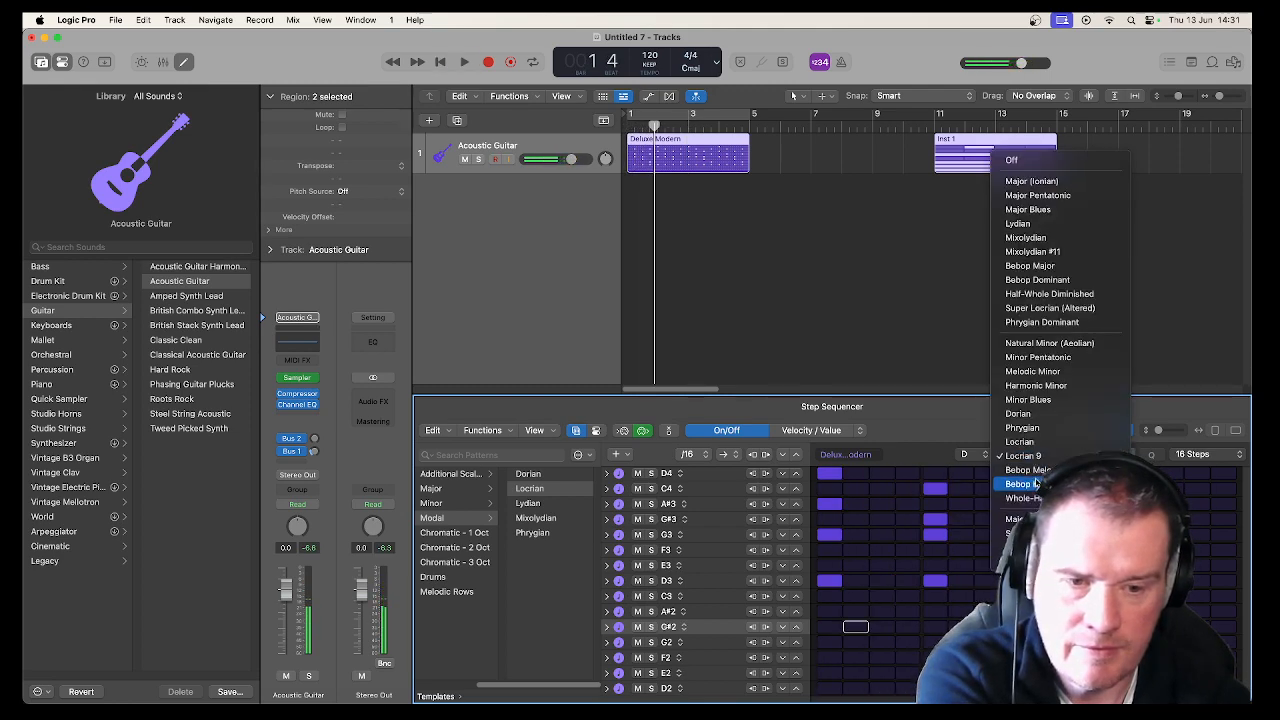
pyautogui.click(1034, 484)
pyautogui.press('space')
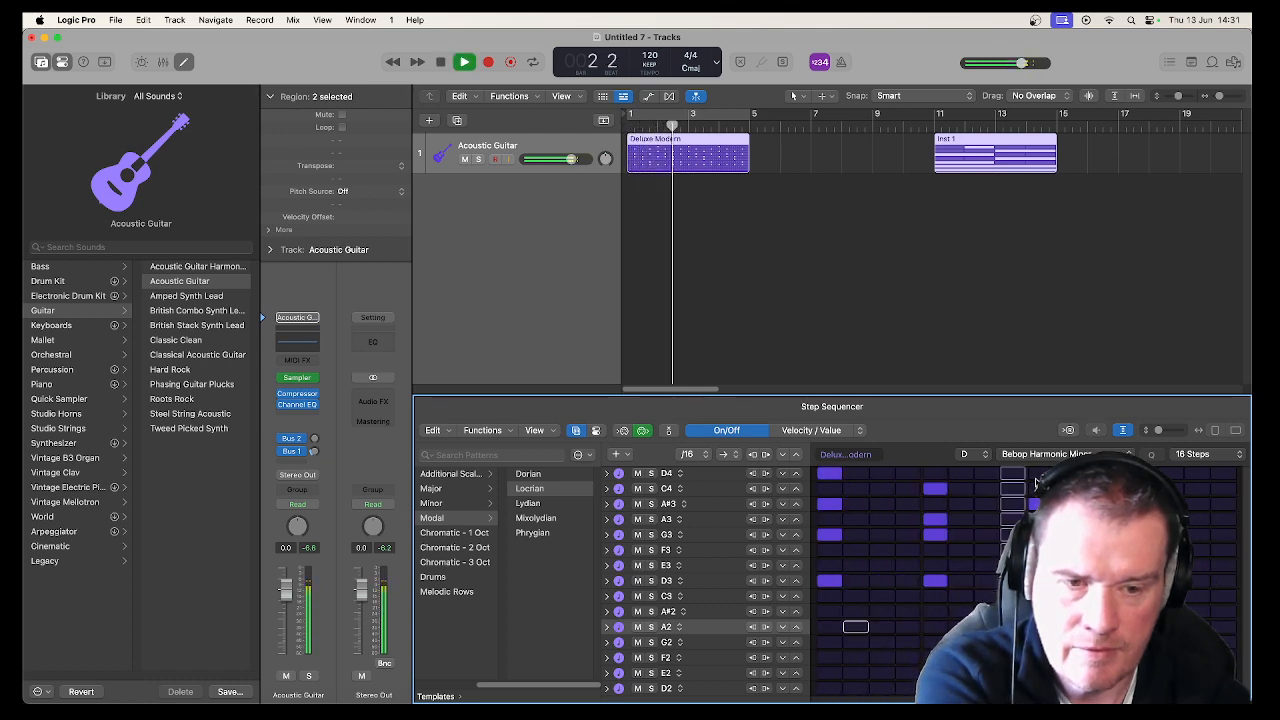
pyautogui.press('space')
# Try the Whole-Half Diminished scale on the pattern and audition it.
pyautogui.click(1040, 456)
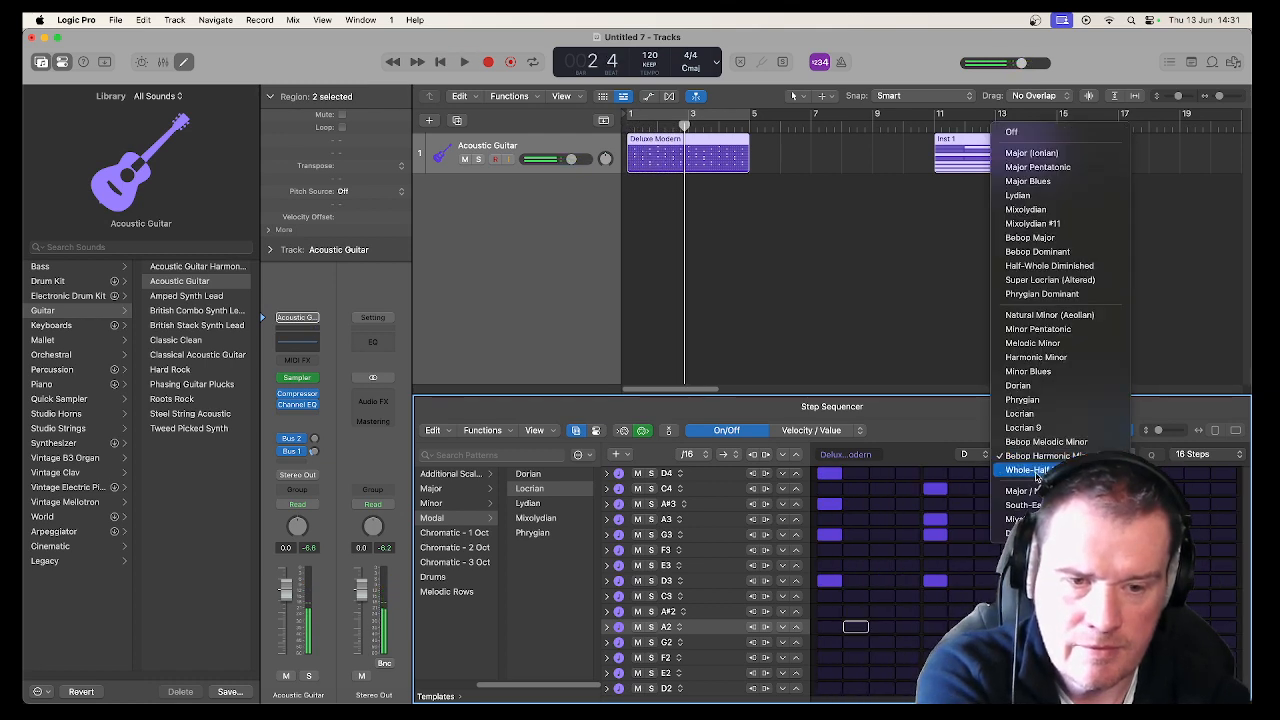
pyautogui.click(1030, 470)
pyautogui.press('space')
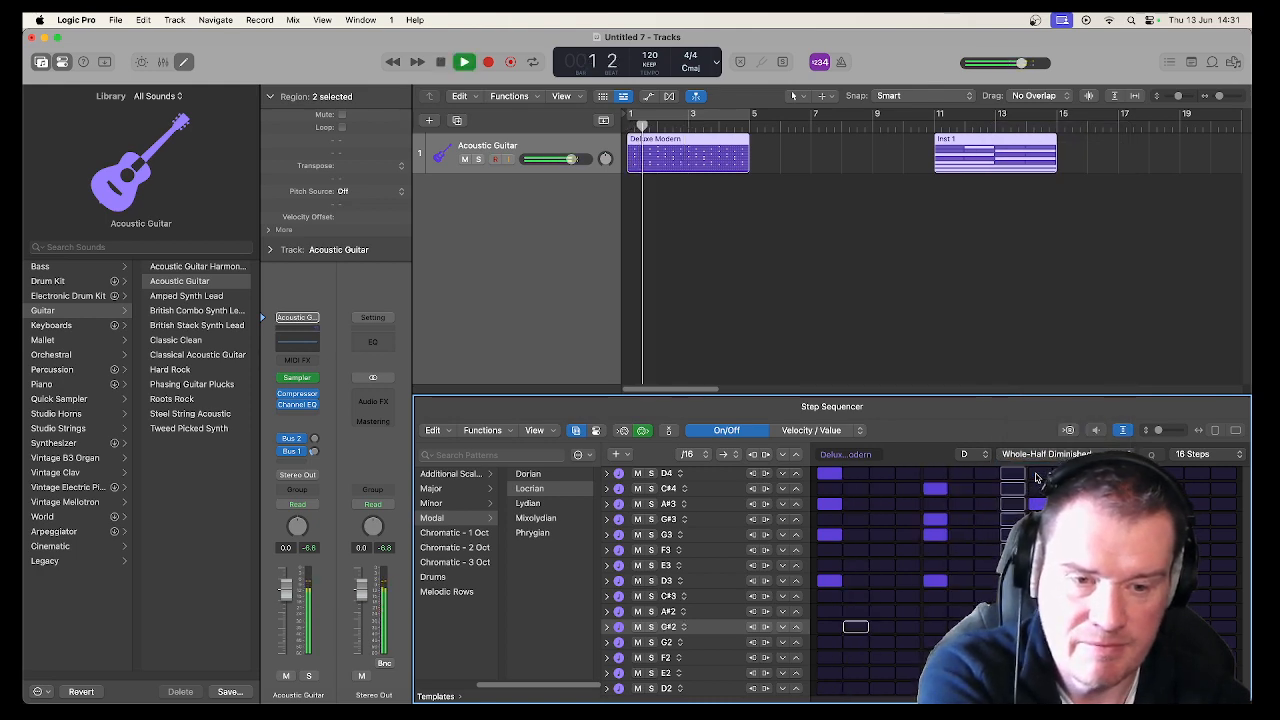
pyautogui.press('space')
# Return the pattern's scale to Bebop Harmonic Minor and play the chords again.
pyautogui.click(1040, 456)
pyautogui.click(1037, 446)
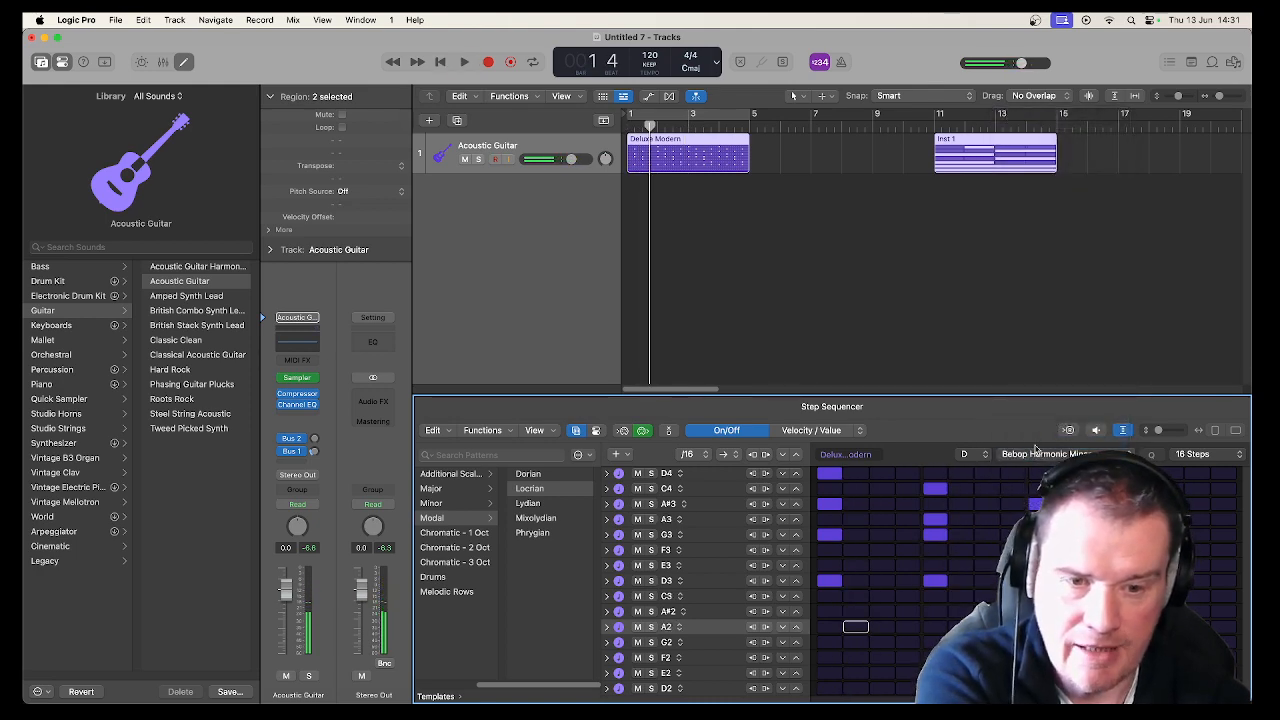
pyautogui.press('space')
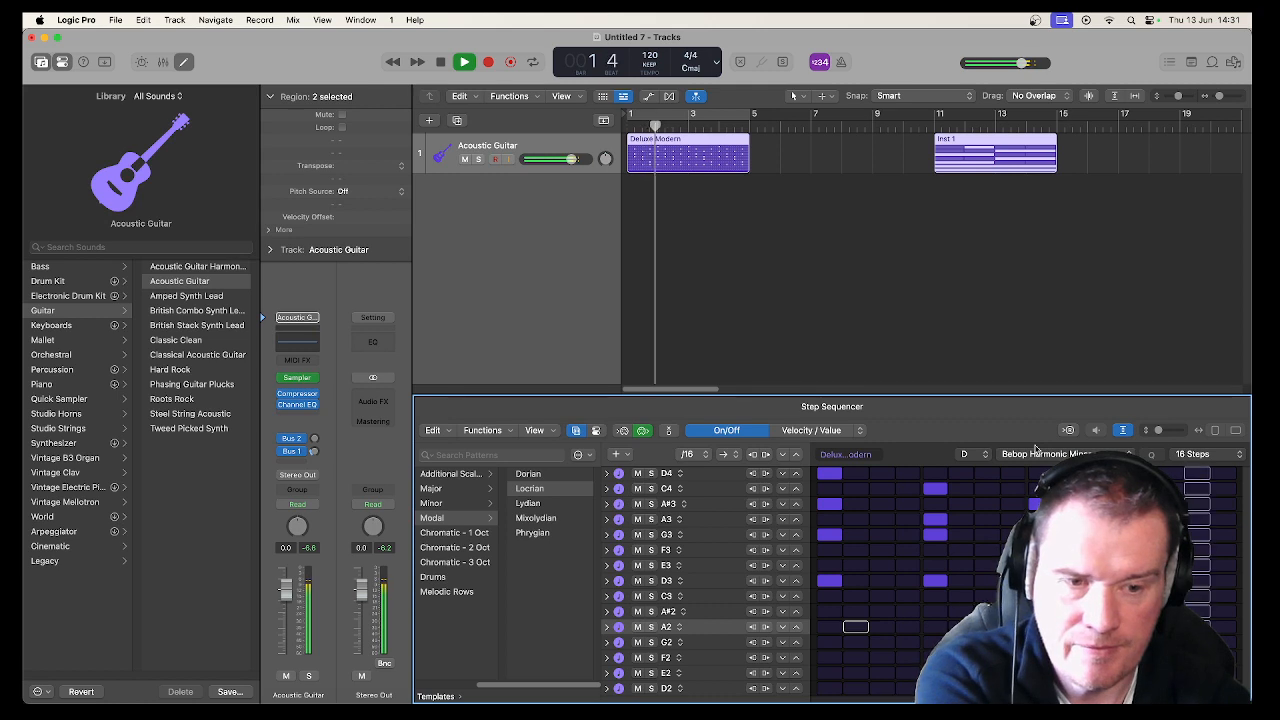
pyautogui.press('space')
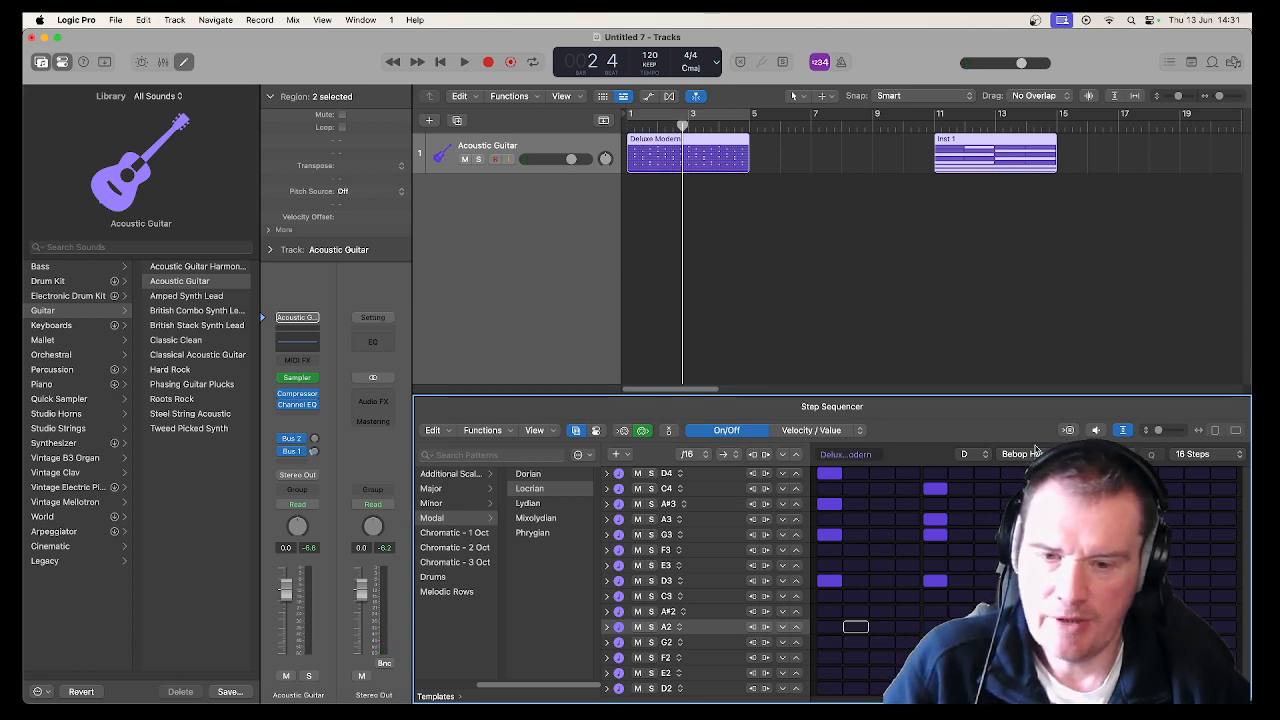
# Create one new software instrument MIDI track with an empty channel strip.
pyautogui.click(502, 211)
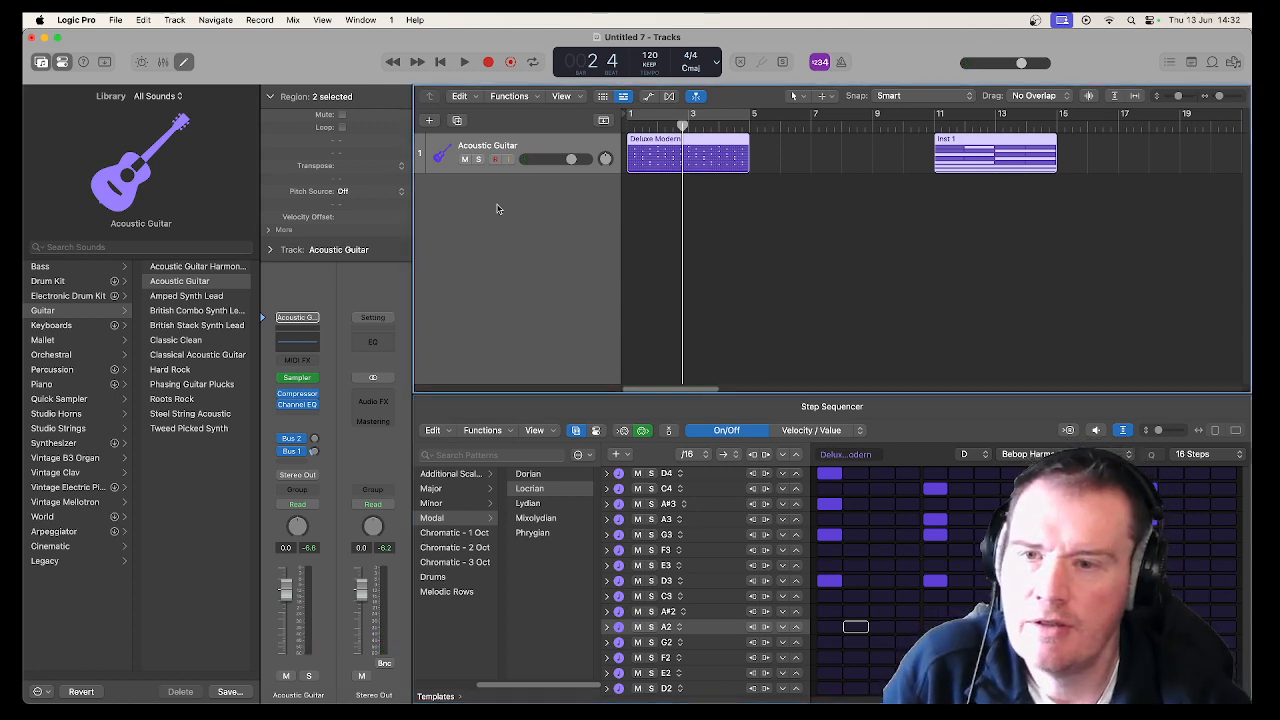
pyautogui.click(432, 121)
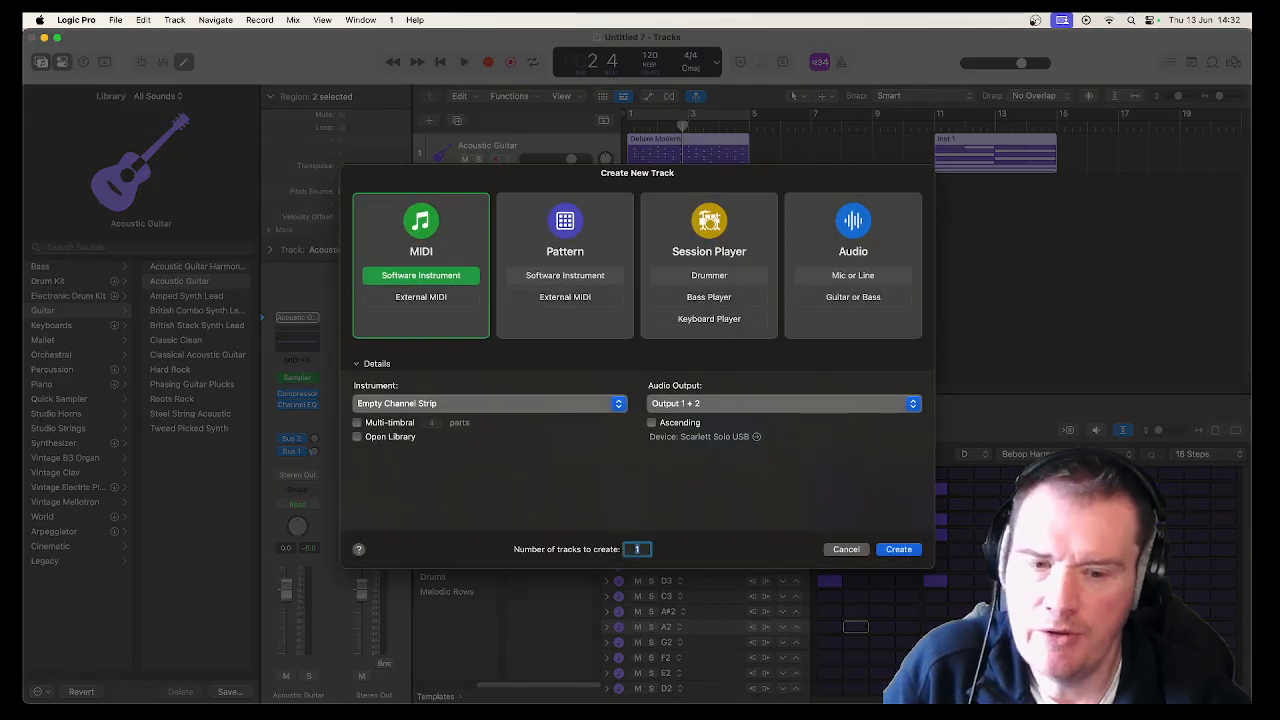
pyautogui.click(915, 556)
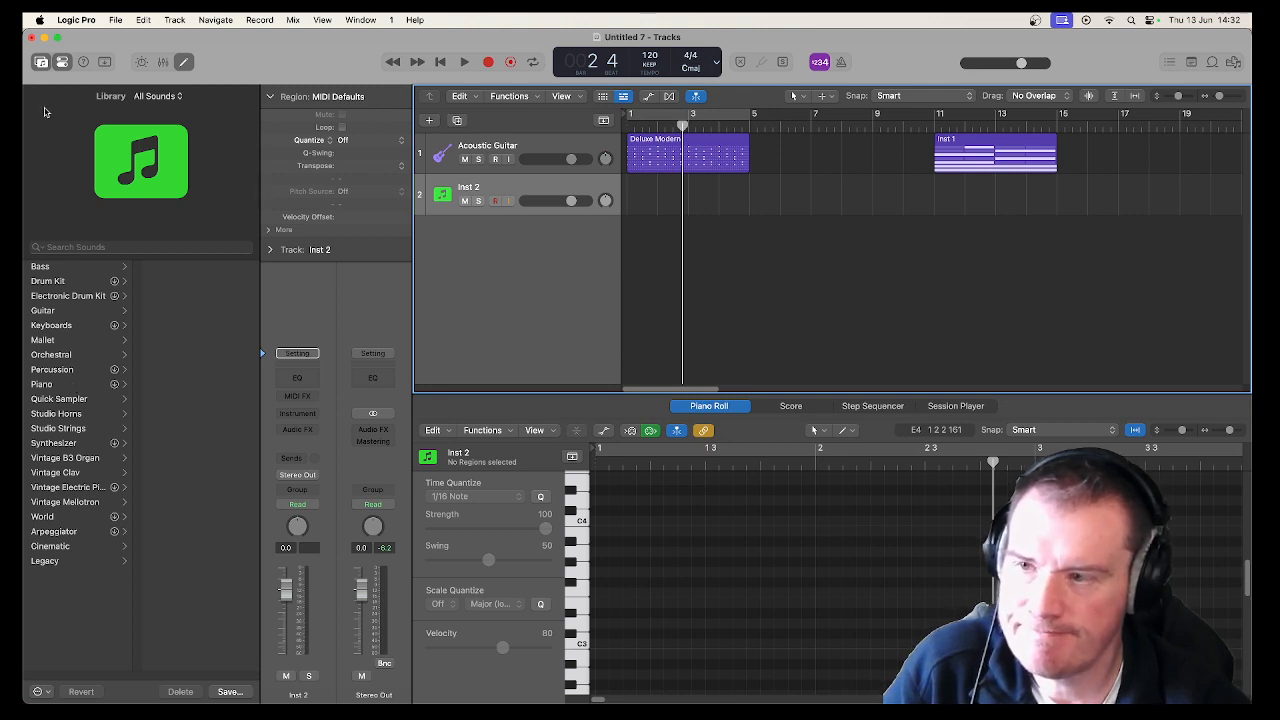
# Hide the Library and load the stereo version of Kontakt 7 as the Inst 2 track's instrument.
pyautogui.click(38, 63)
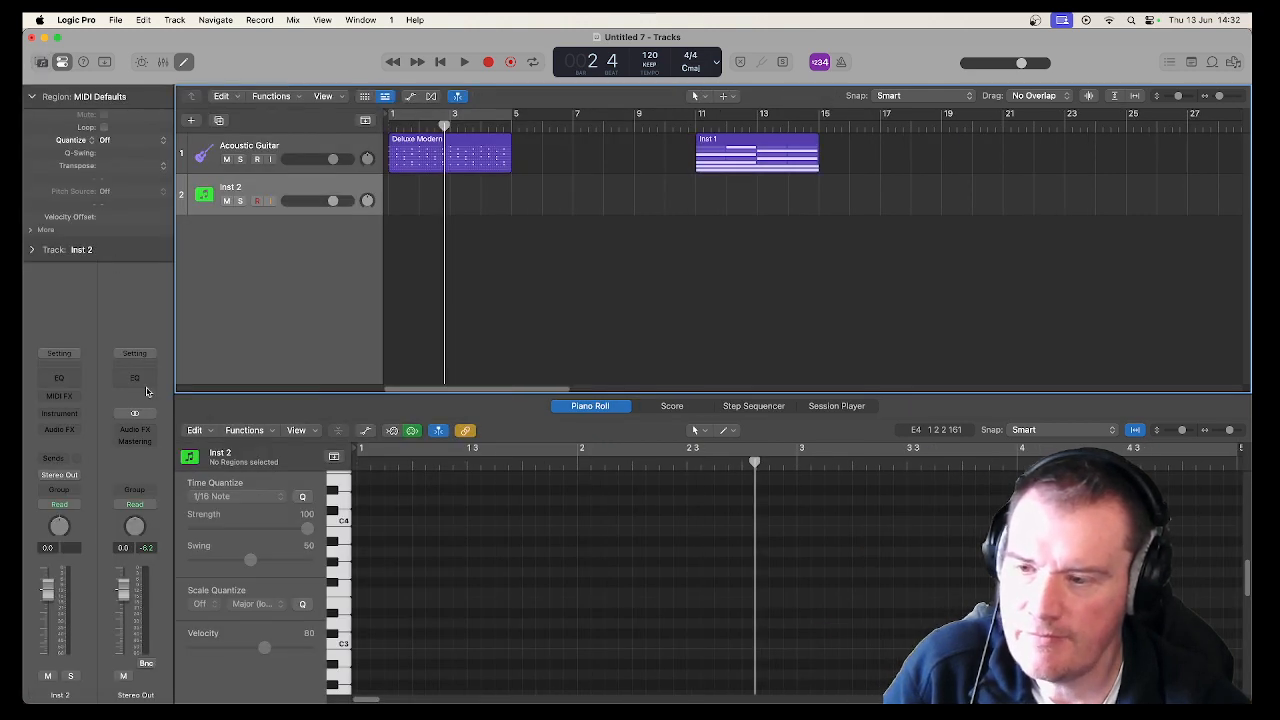
pyautogui.click(57, 414)
pyautogui.moveTo(115, 255)
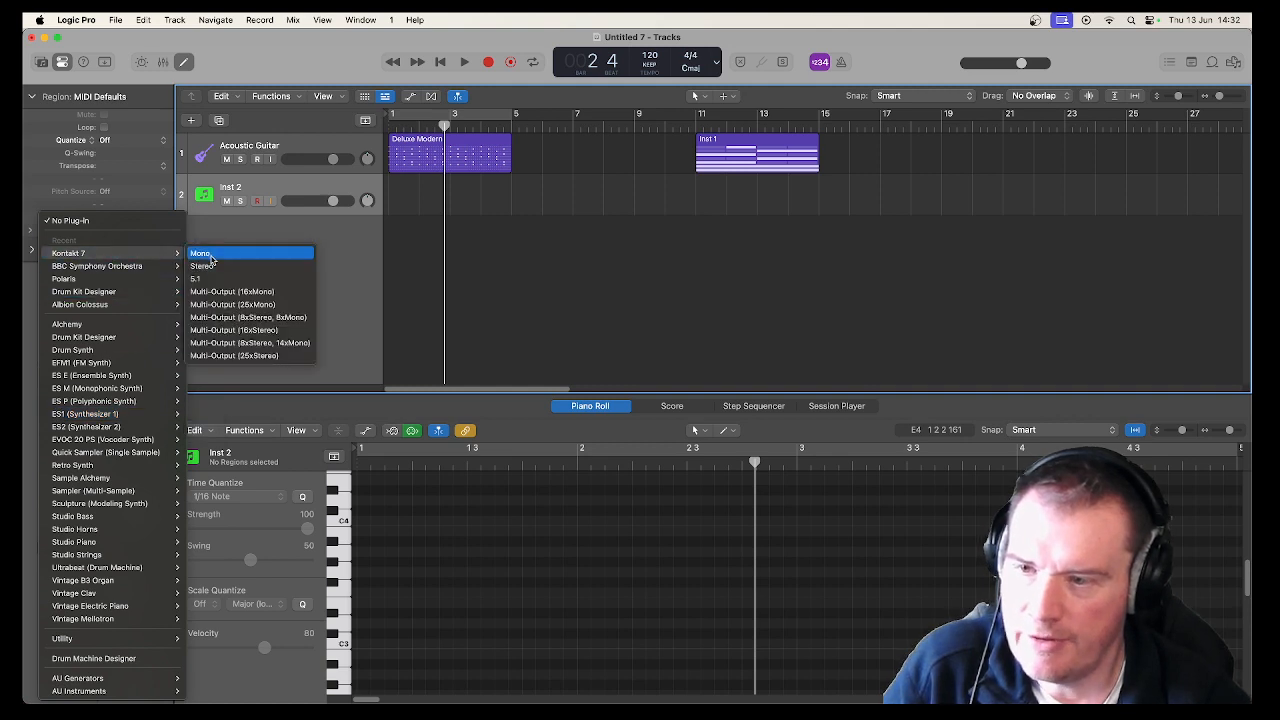
pyautogui.click(212, 268)
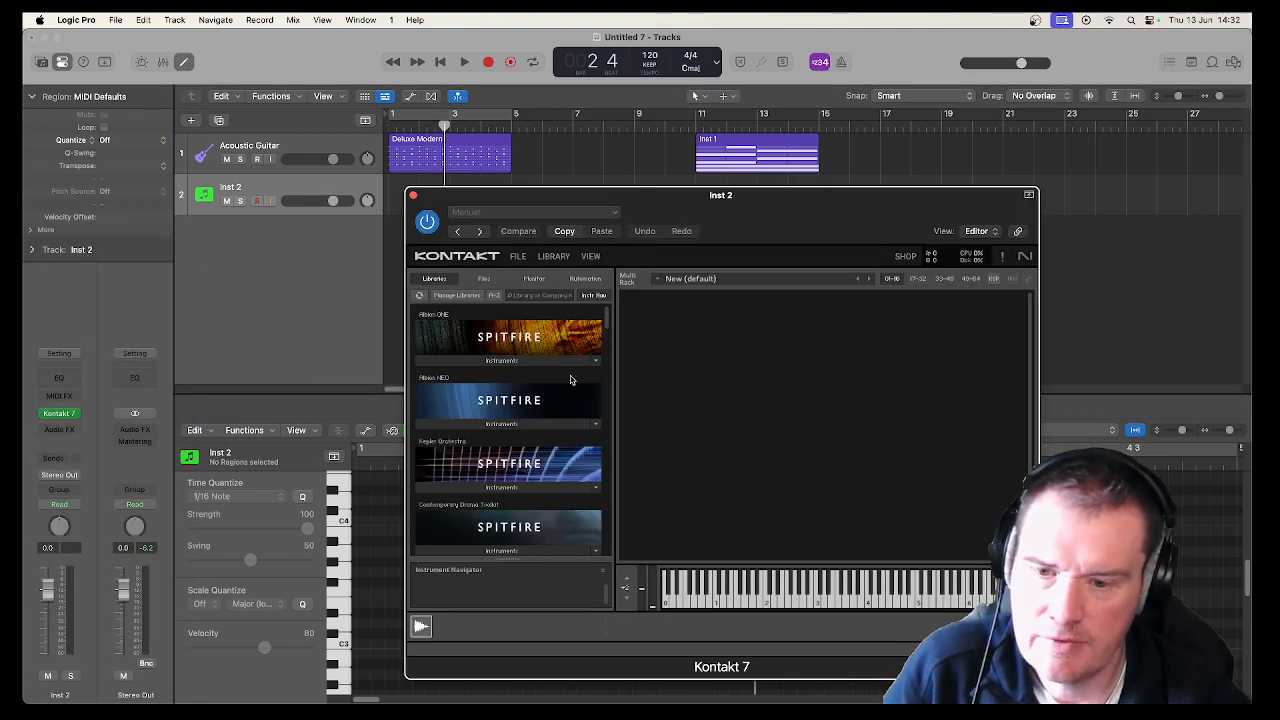
# Load The Grandeur piano from the Kontakt libraries and close the plug-in window.
pyautogui.scroll(-15, 571, 380)
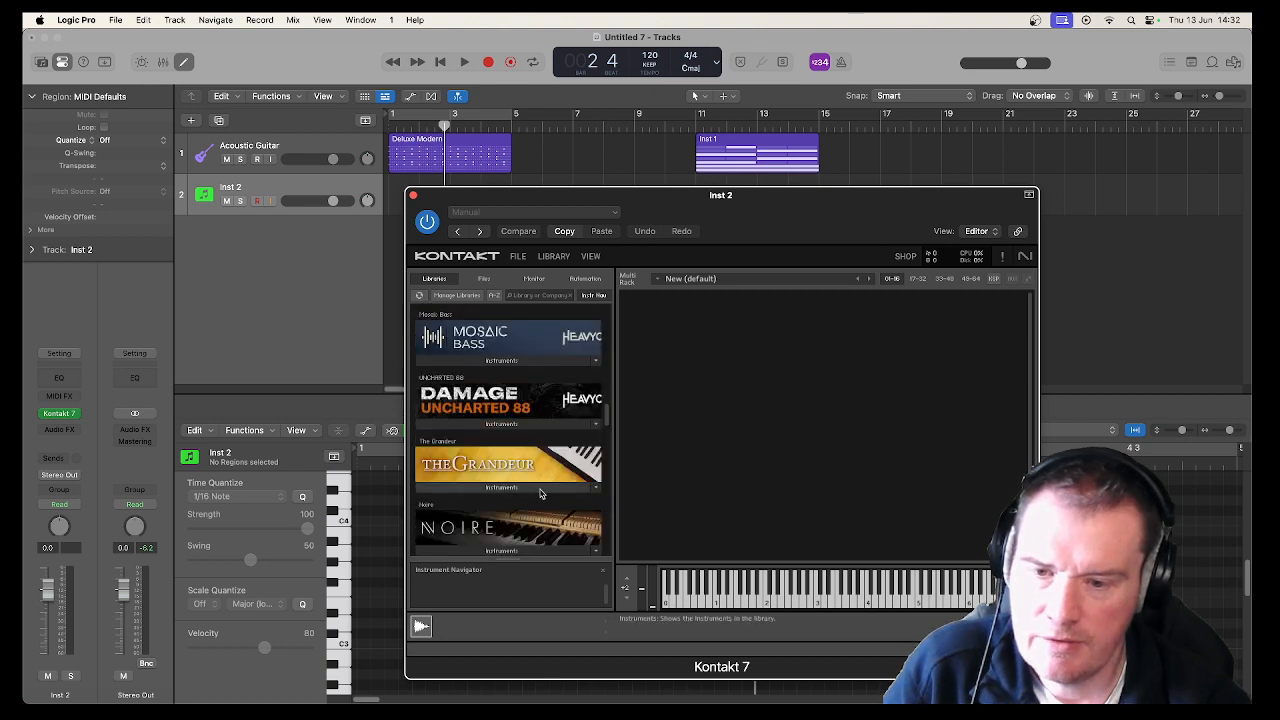
pyautogui.click(540, 489)
pyautogui.moveTo(484, 505); pyautogui.dragTo(823, 465)
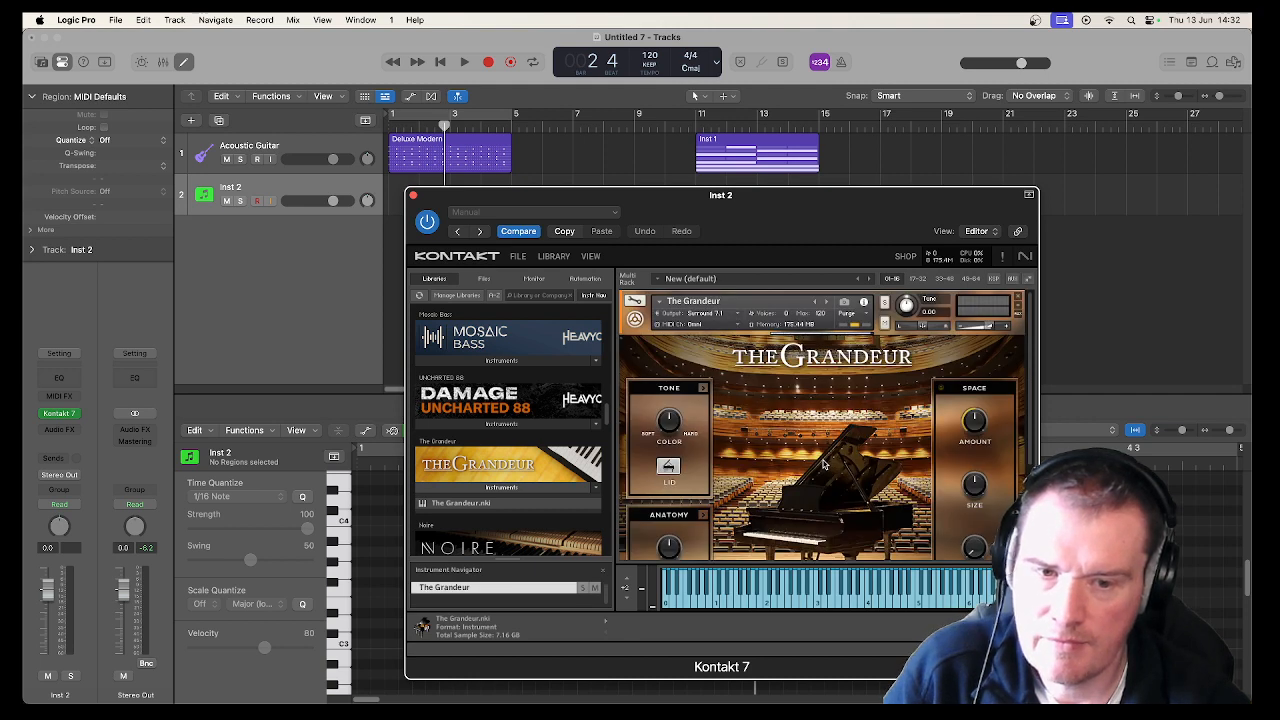
pyautogui.click(413, 195)
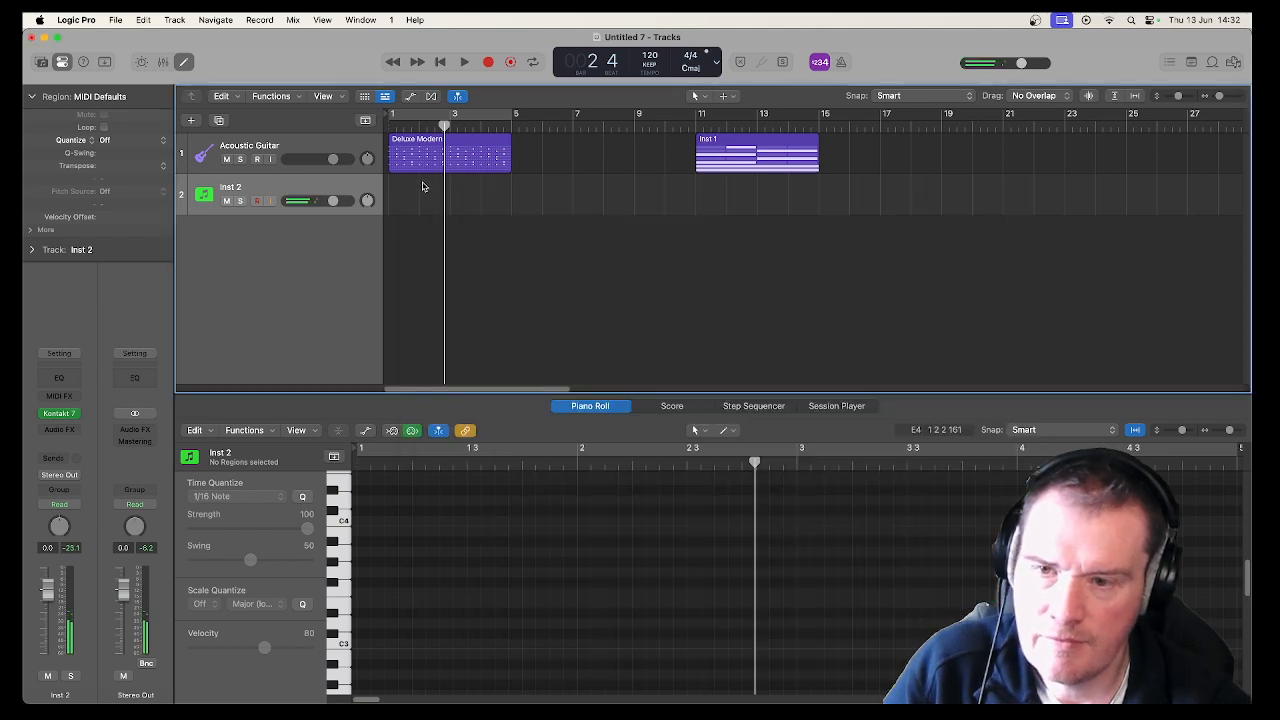
# Copy the Deluxe Modern region to the Inst 2 track and audition it on piano with Acoustic Guitar muted.
pyautogui.doubleClick(431, 144)
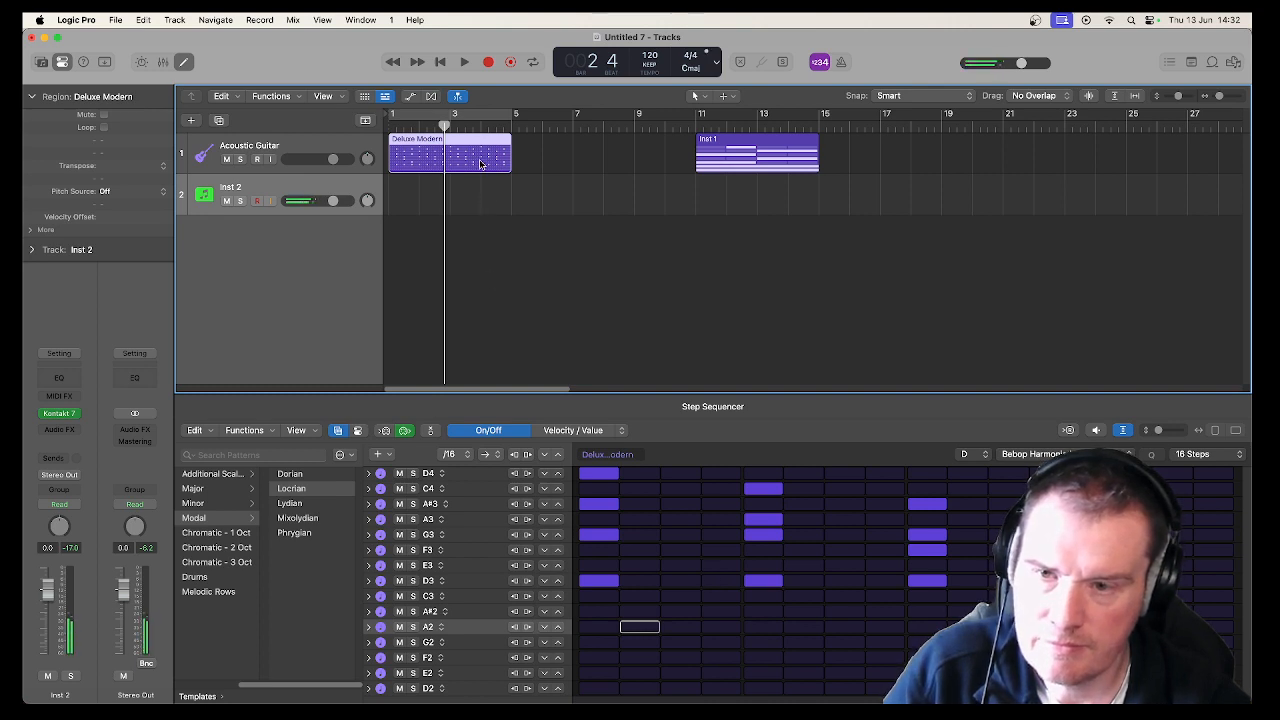
pyautogui.moveTo(481, 144); pyautogui.dragTo(469, 187)
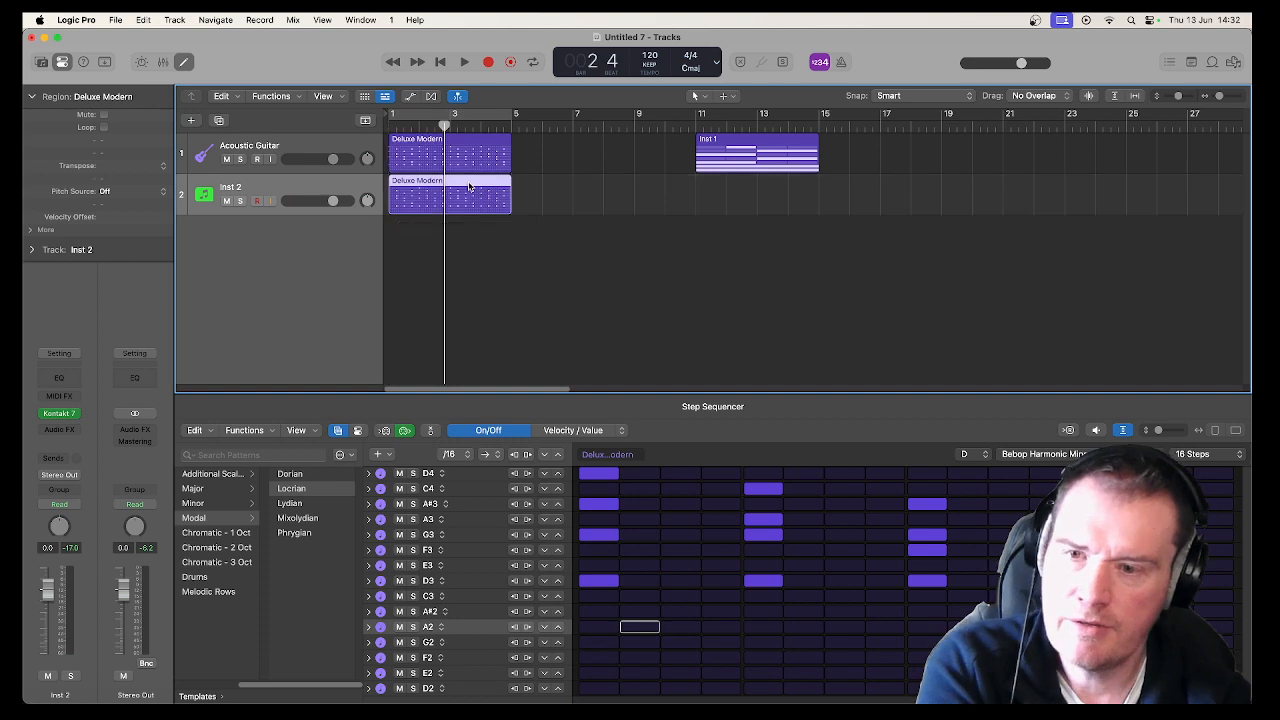
pyautogui.press('space')
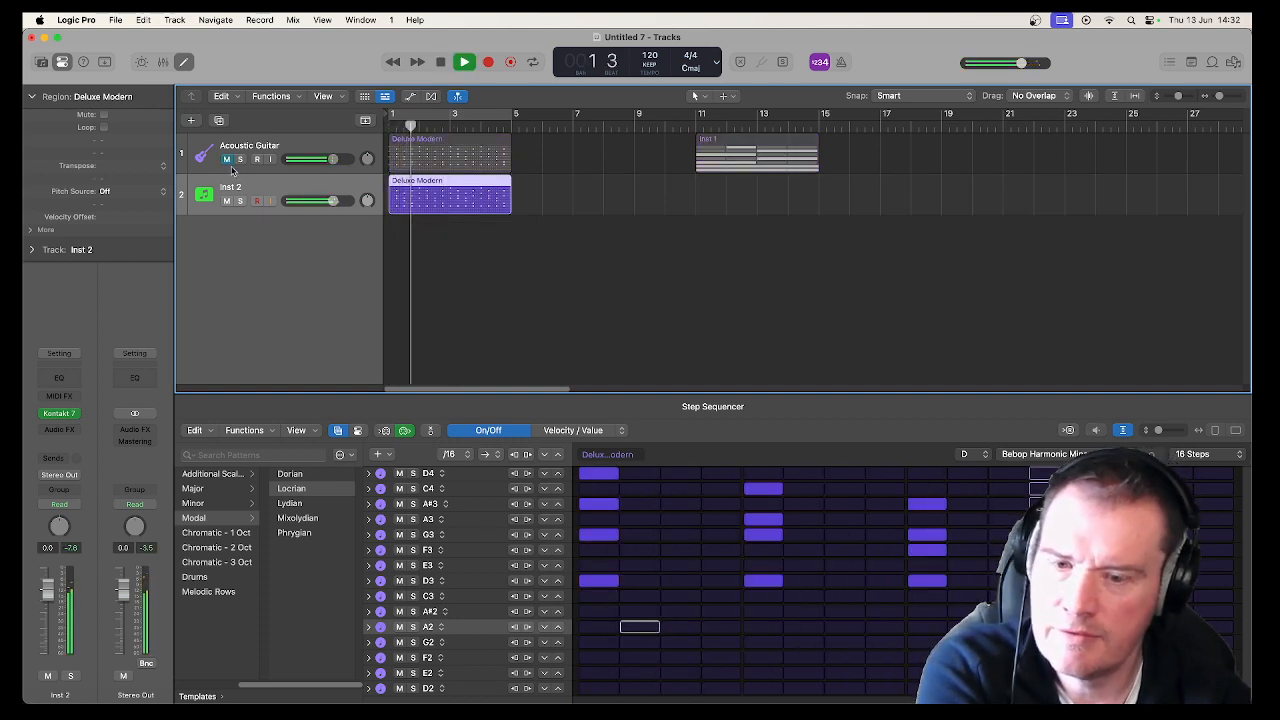
pyautogui.press('space')
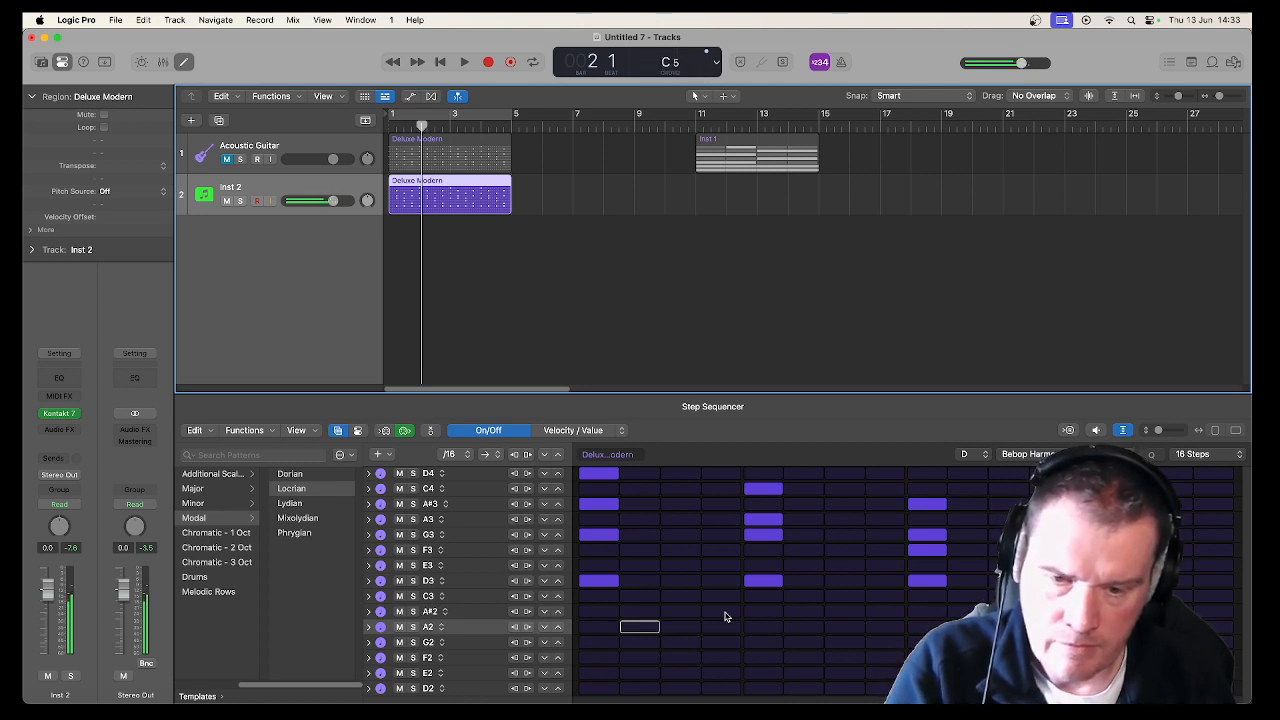
# Delete the copied Deluxe Modern region from the Inst 2 track and unmute Acoustic Guitar.
pyautogui.rightClick(455, 193)
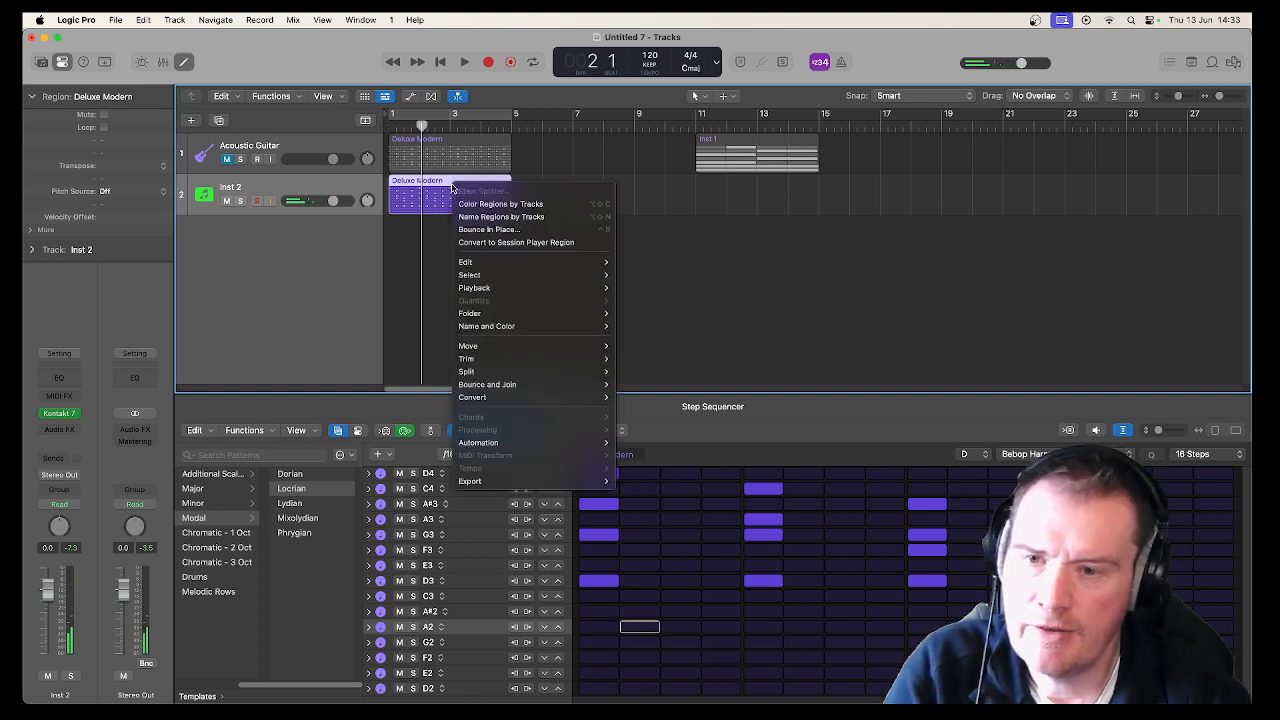
pyautogui.click(419, 239)
pyautogui.press('Delete')
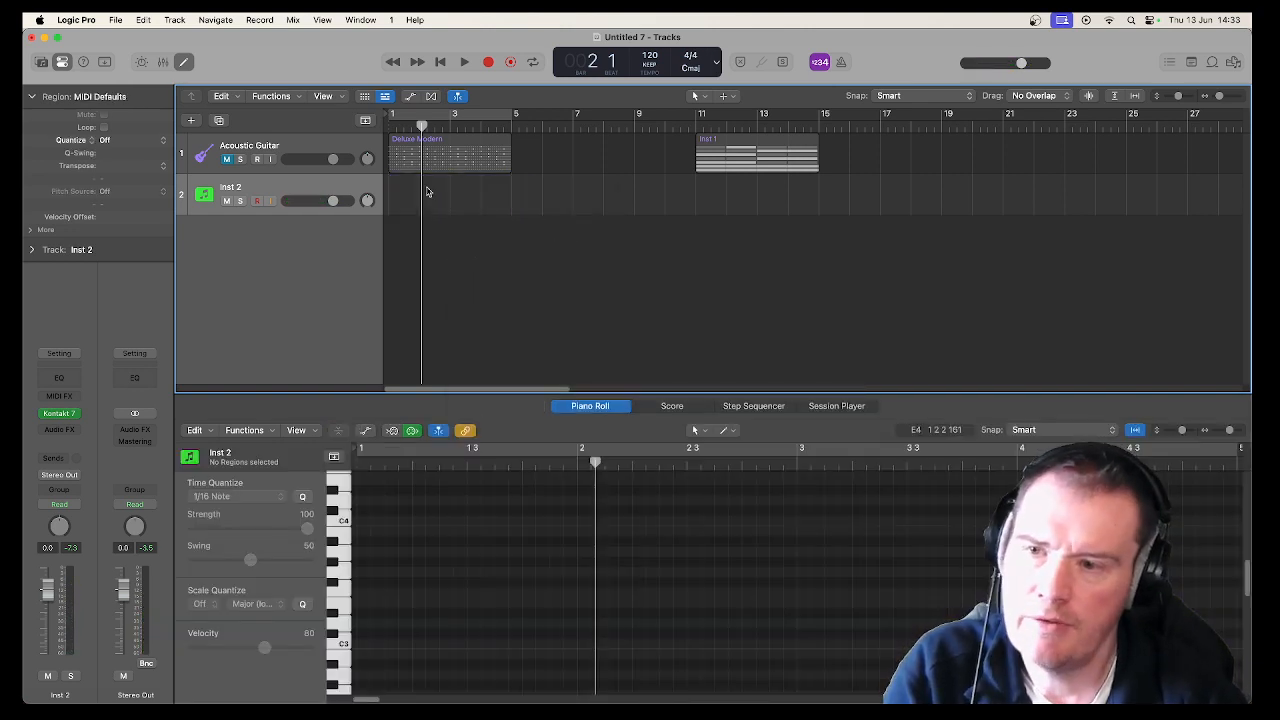
pyautogui.click(227, 160)
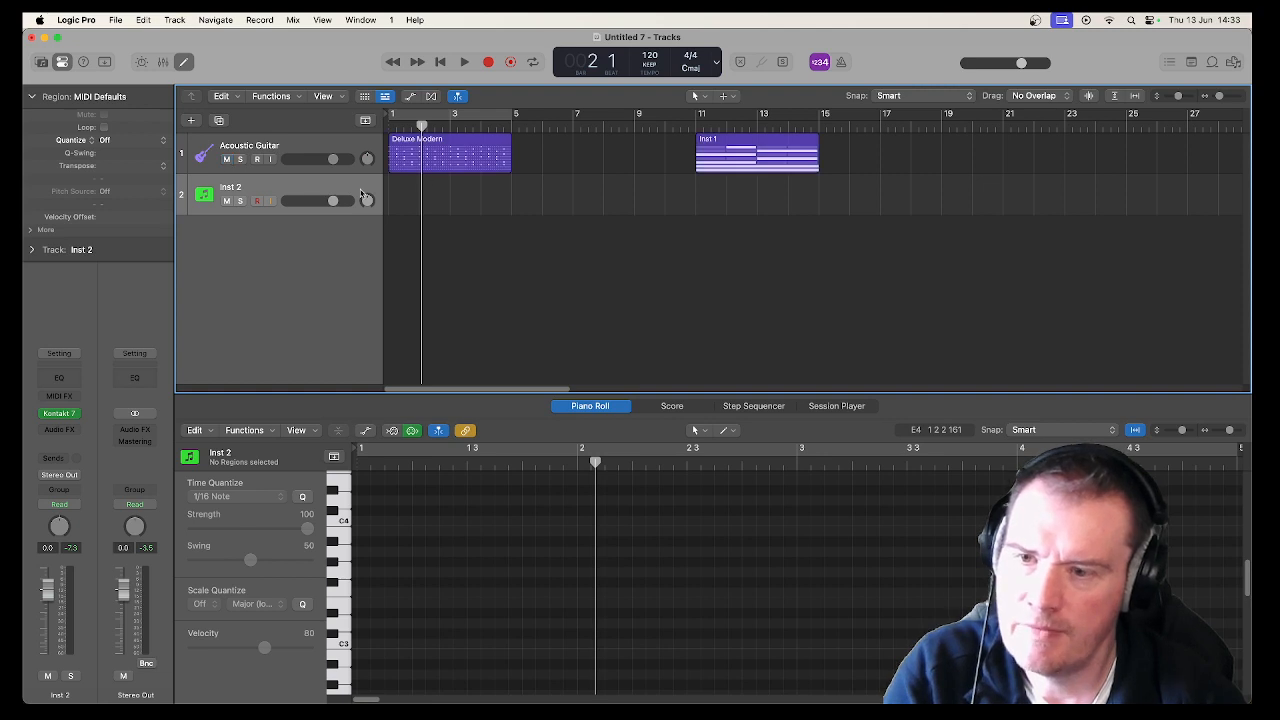
# Record a piano take into a new MIDI region on Inst 2, with cycling enabled over bars 1 to 4.
pyautogui.rightClick(405, 193)
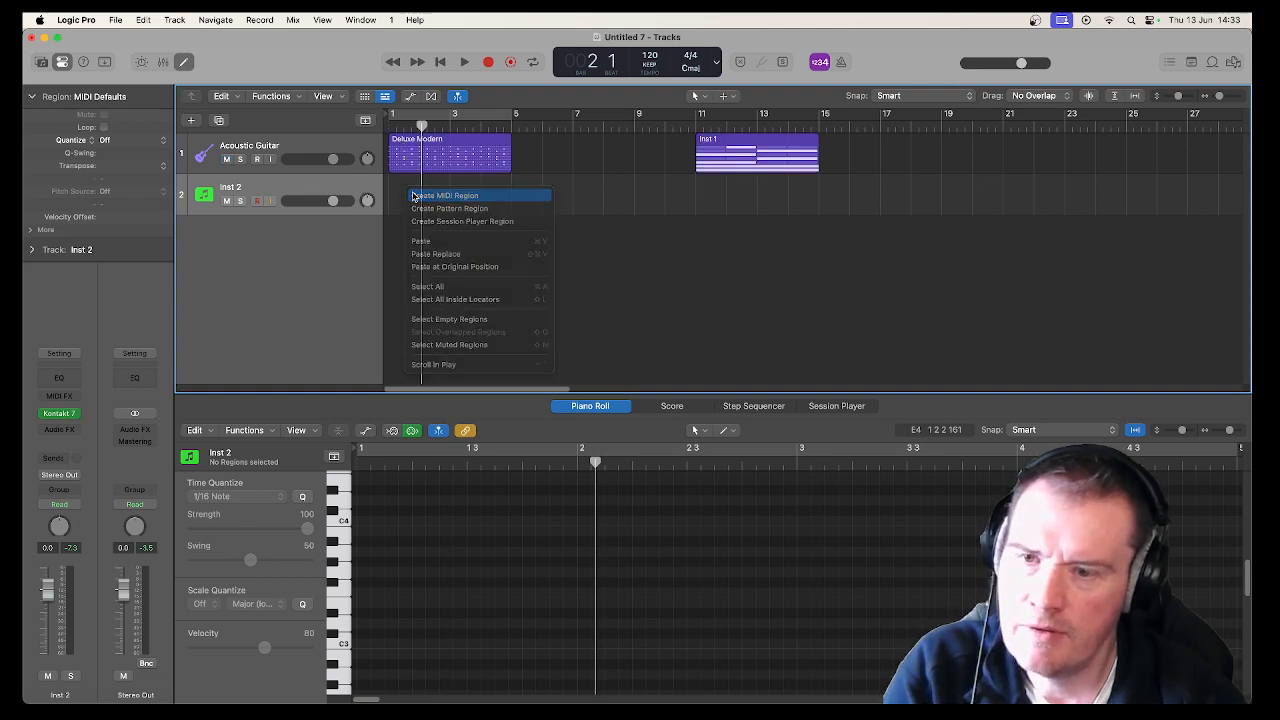
pyautogui.click(414, 193)
pyautogui.moveTo(415, 208); pyautogui.dragTo(510, 208)
pyautogui.click(486, 116)
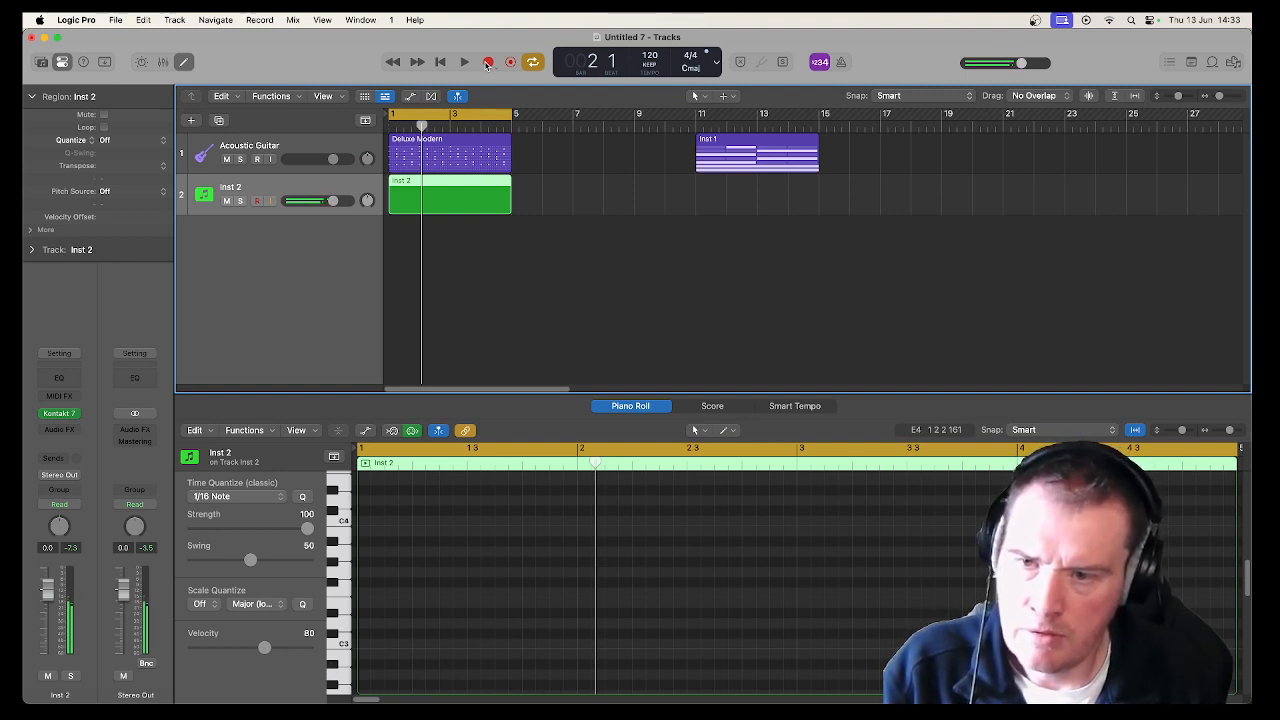
pyautogui.click(487, 63)
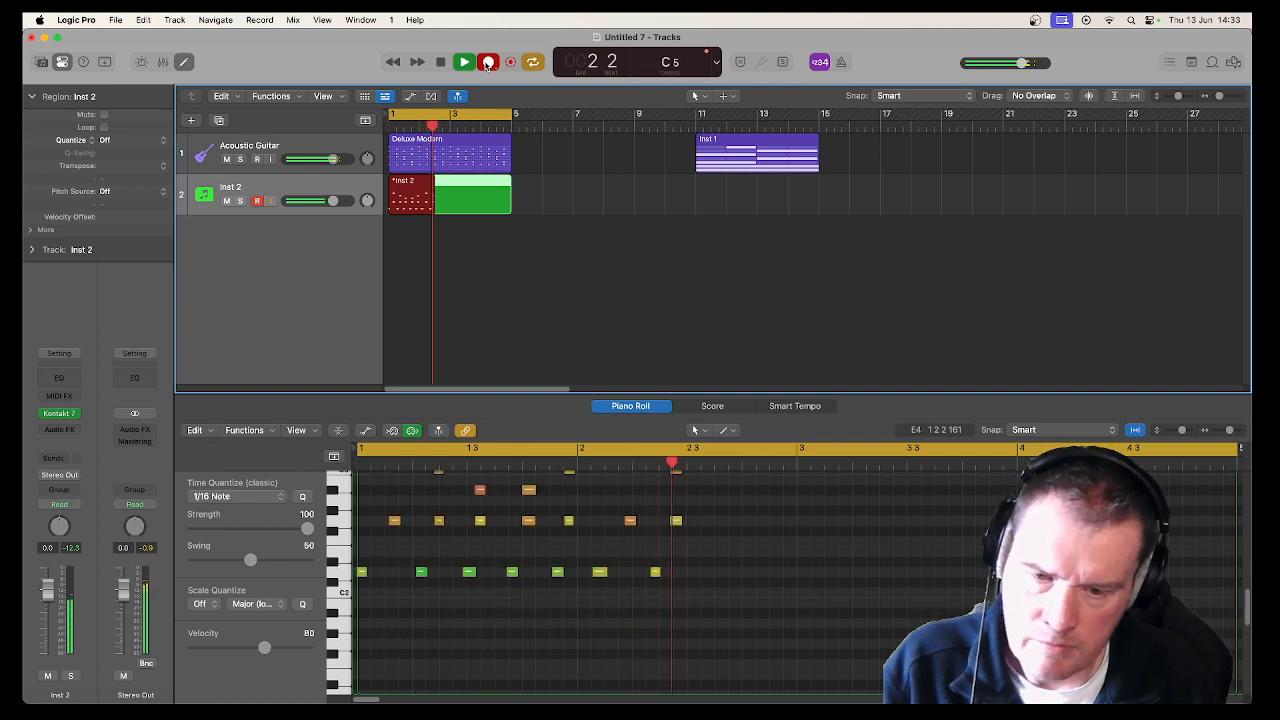
pyautogui.press('space')
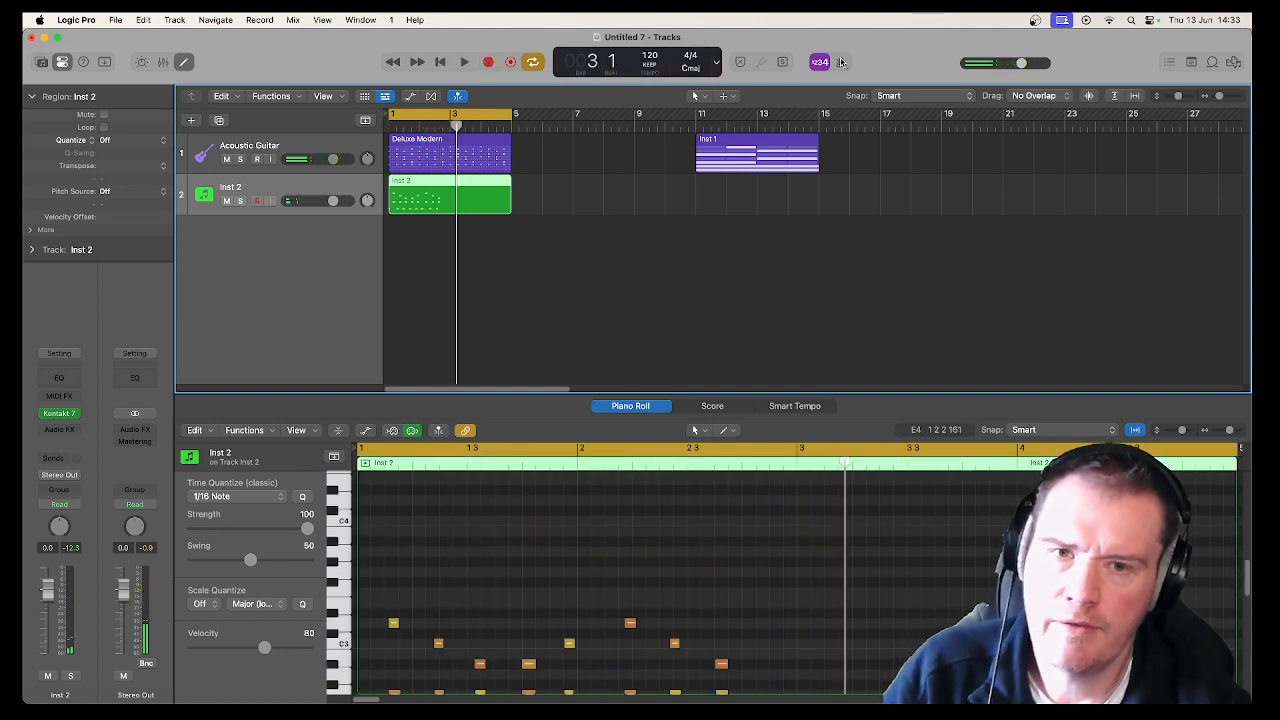
# Delete the recorded Inst 2 region, with the metronome turned on and the Acoustic Guitar track muted for another take.
pyautogui.click(843, 62)
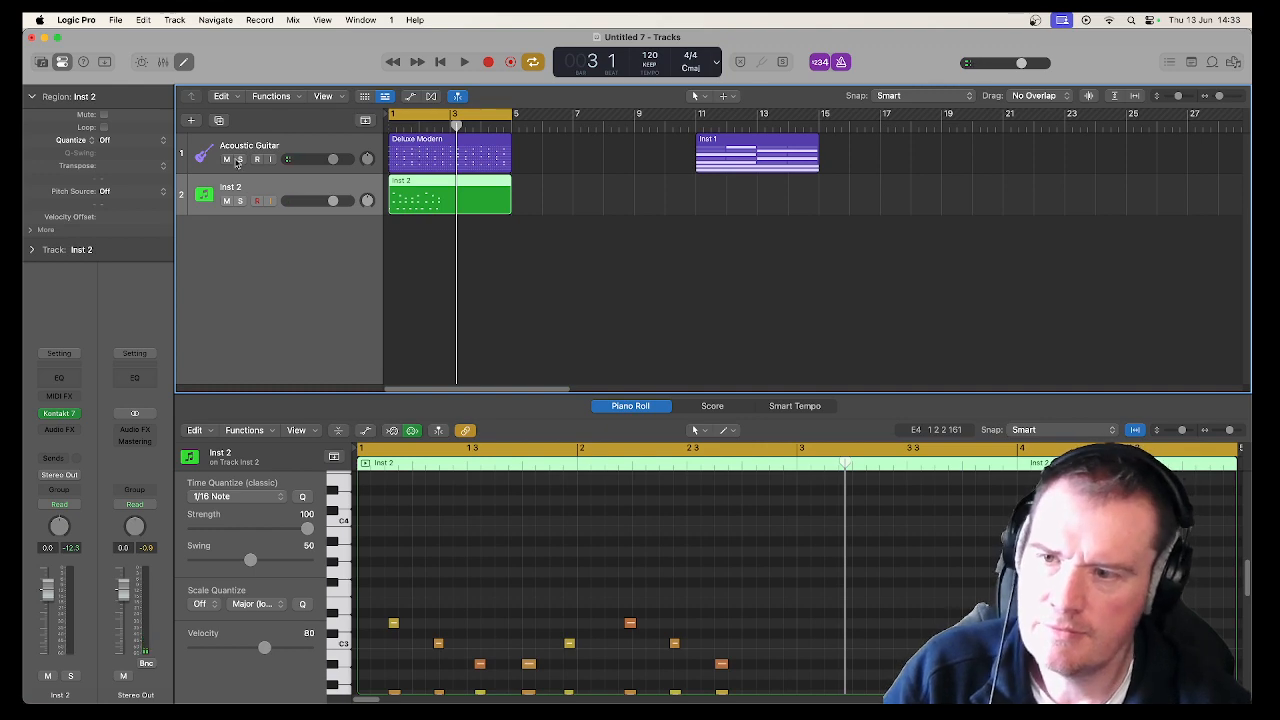
pyautogui.click(226, 160)
pyautogui.click(403, 180)
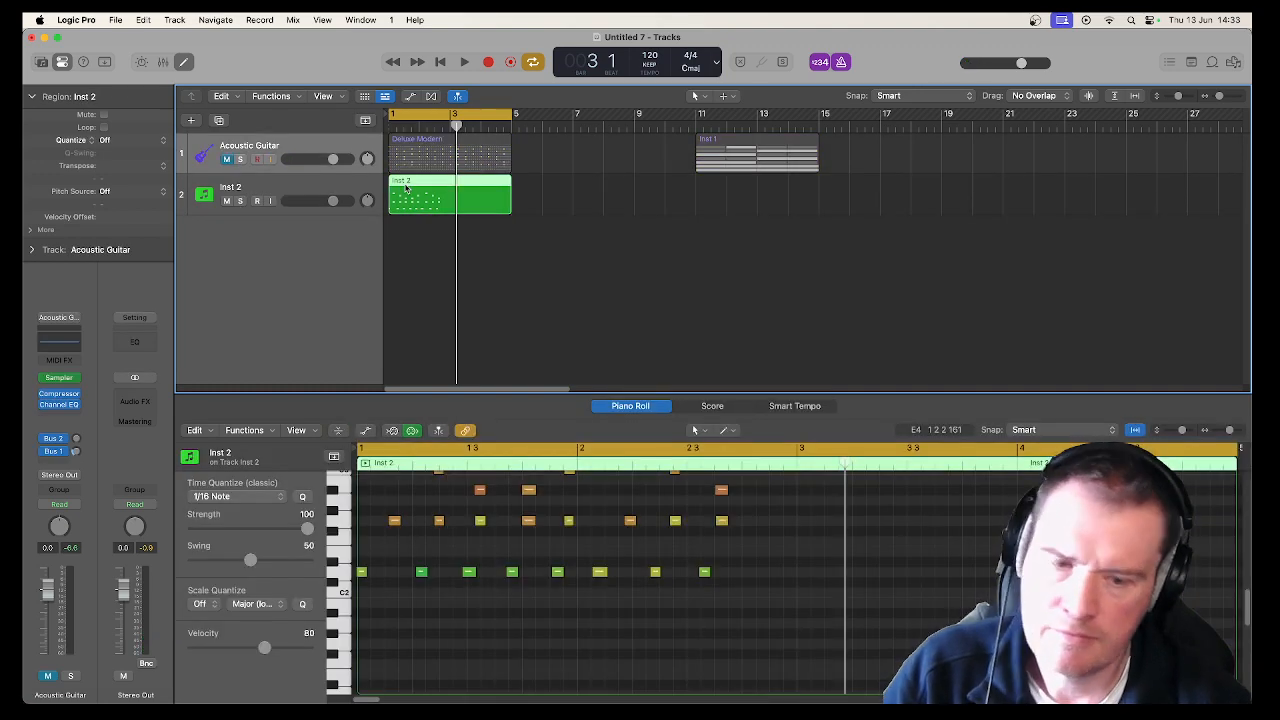
pyautogui.press('Delete')
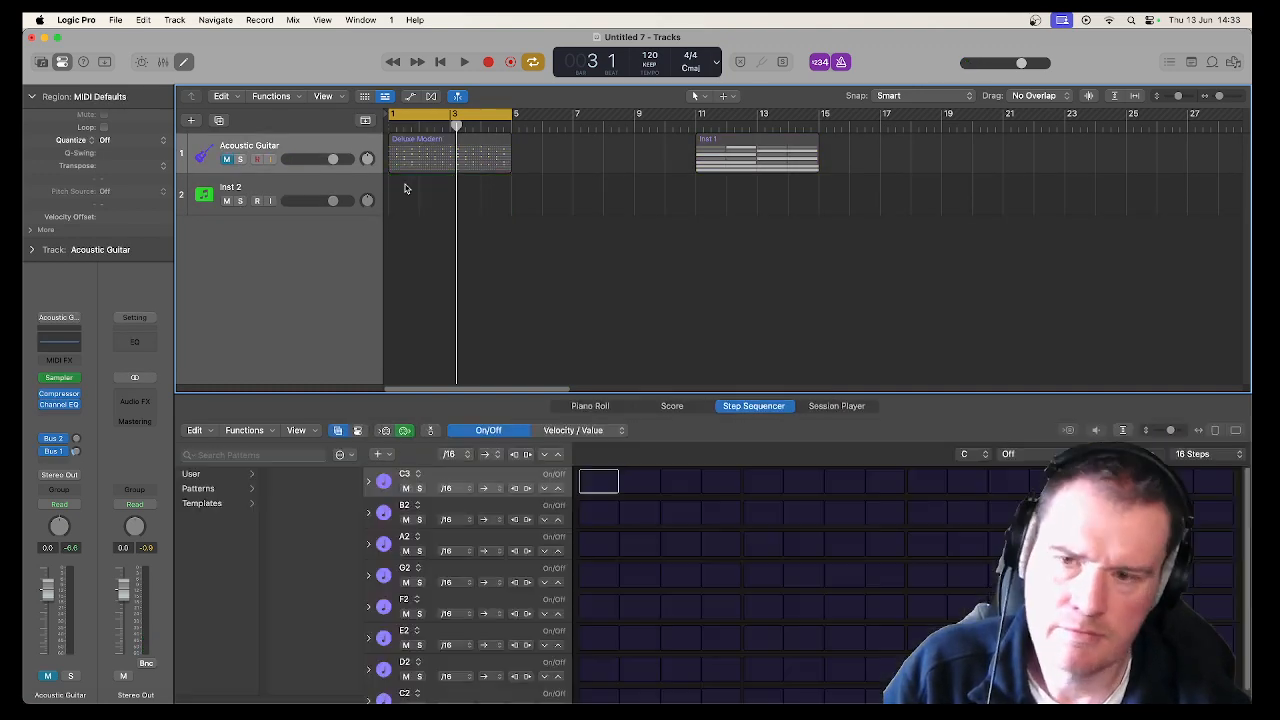
# Try recording with the Acoustic Guitar track selected, stop, and select the Inst 2 track instead.
pyautogui.click(489, 62)
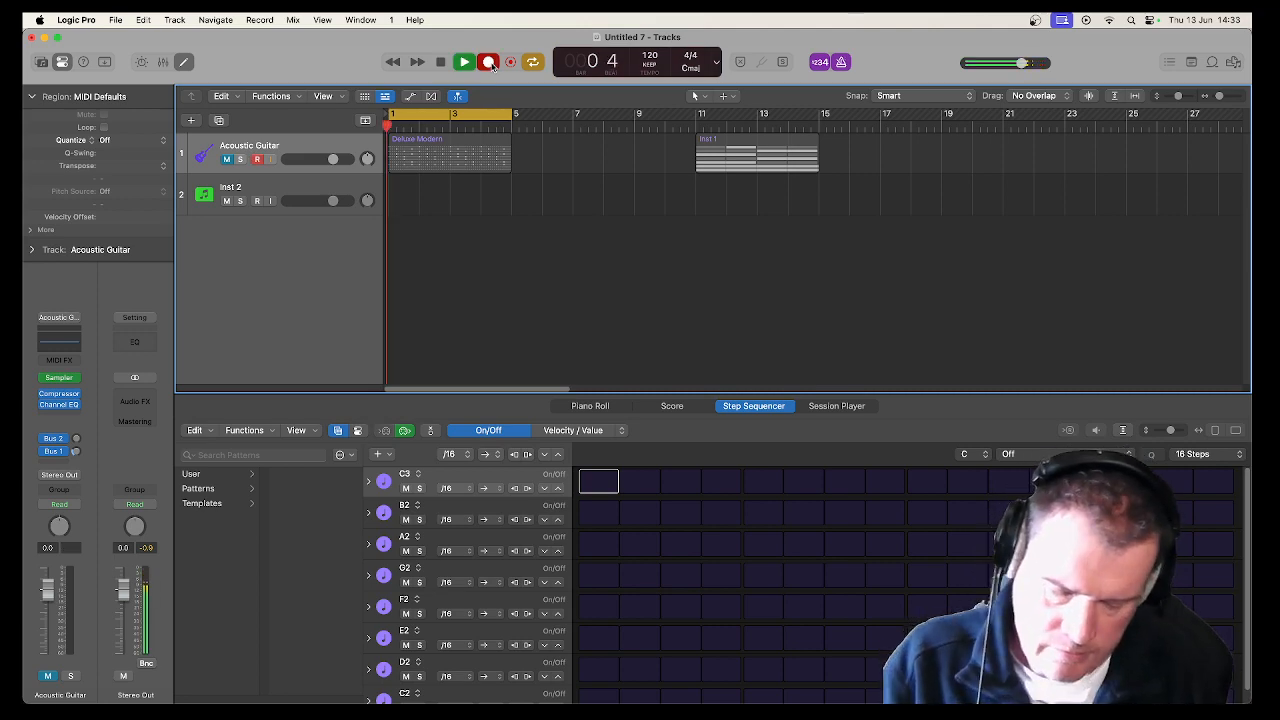
pyautogui.press('space')
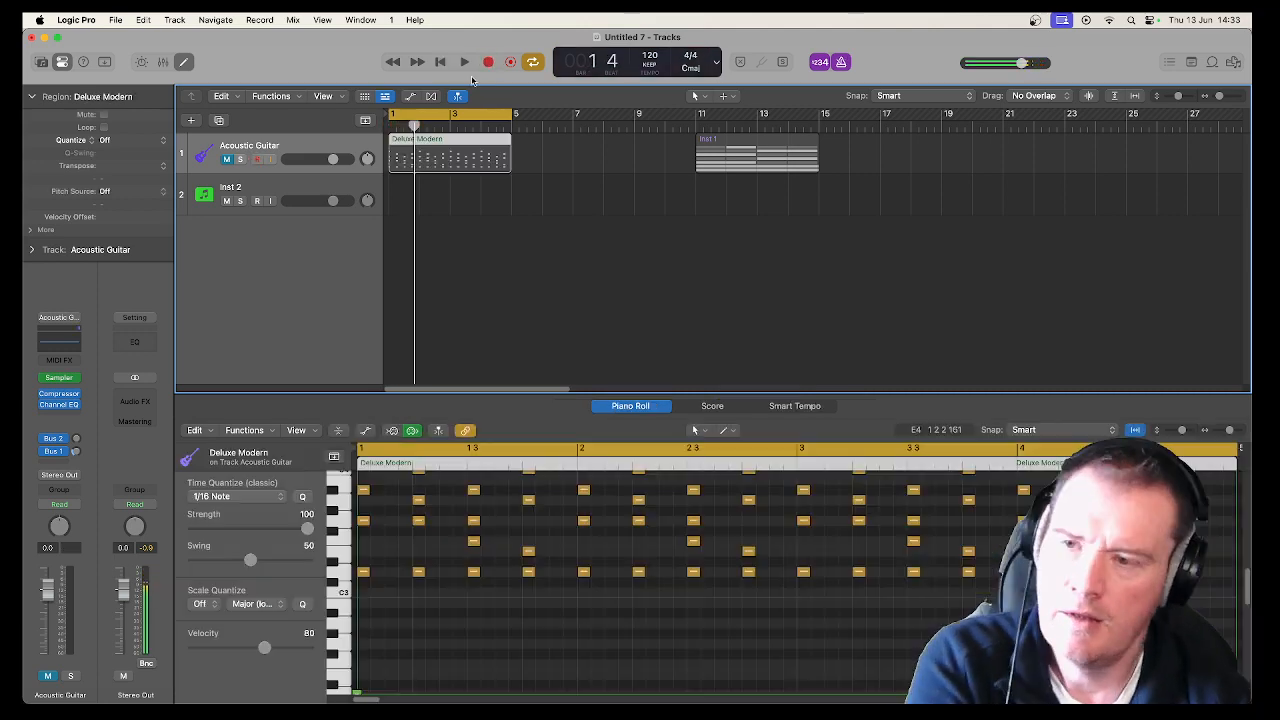
pyautogui.click(343, 188)
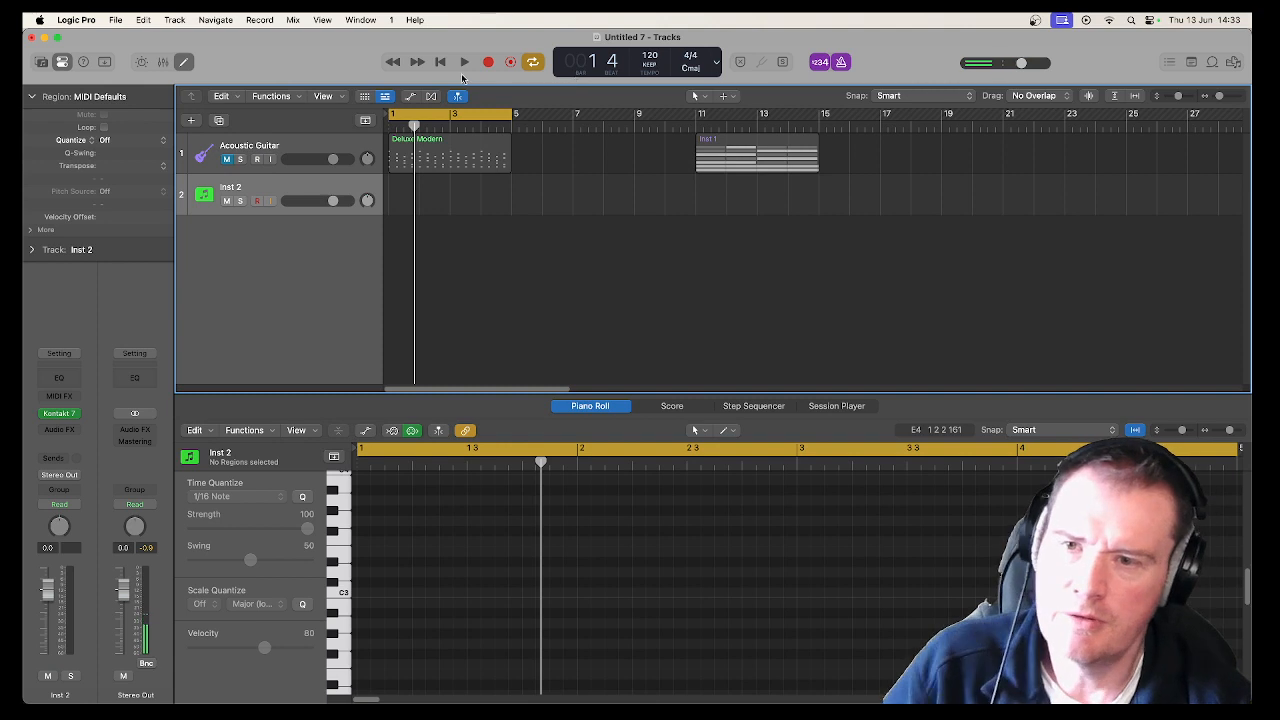
# Record a short piano take on the Inst 2 track, stop, and delete it.
pyautogui.click(489, 62)
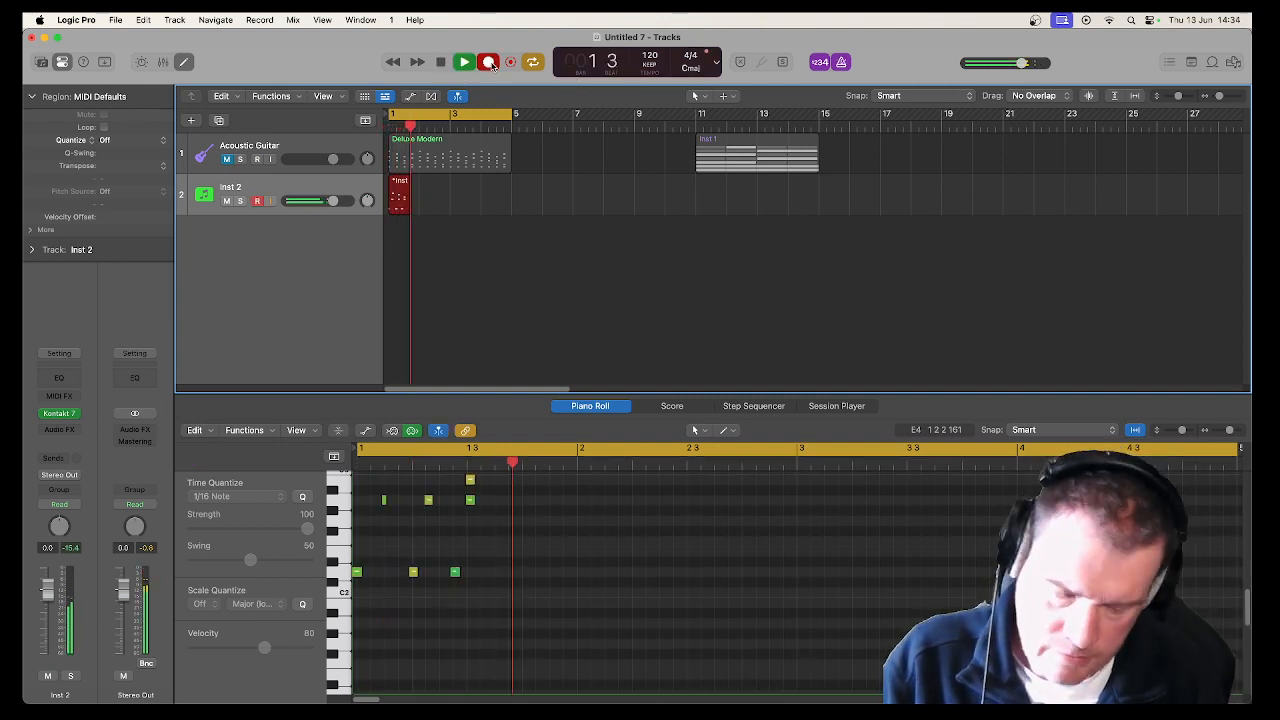
pyautogui.press('space')
pyautogui.press('Delete')
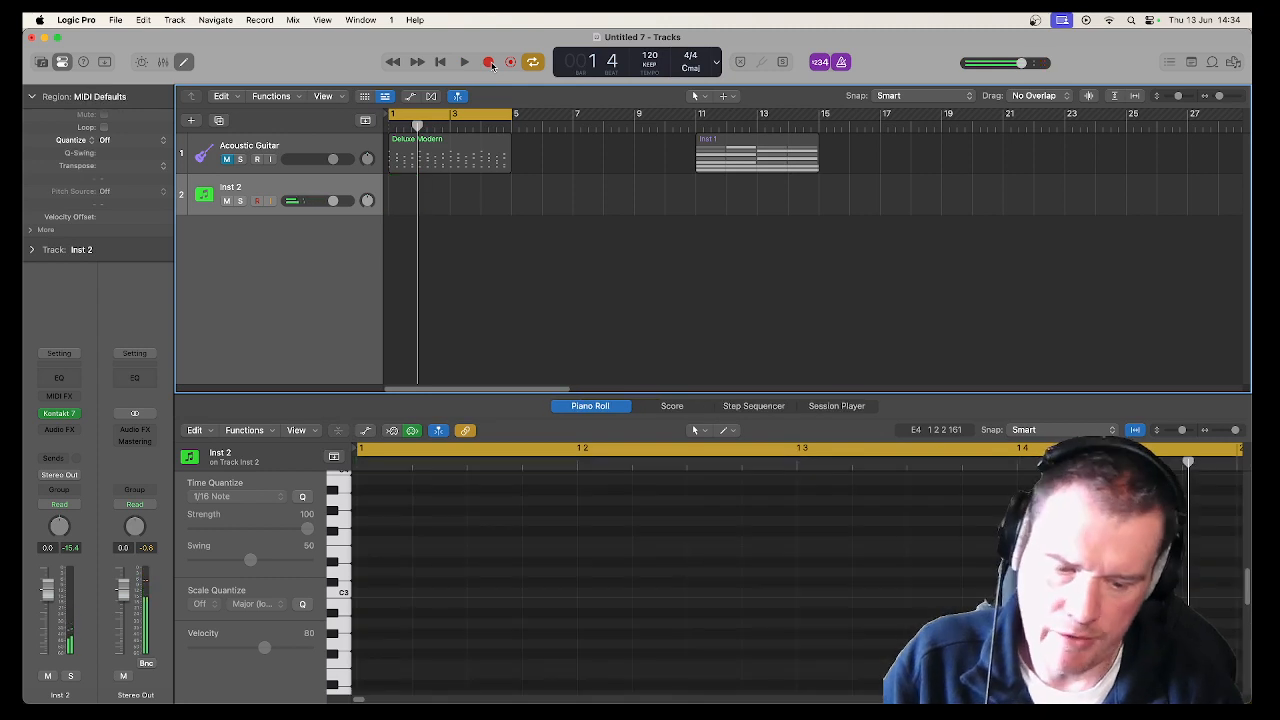
# Record a four-bar piano take on the Inst 2 track and quantize all its notes to 1/16 Note.
pyautogui.click(489, 63)
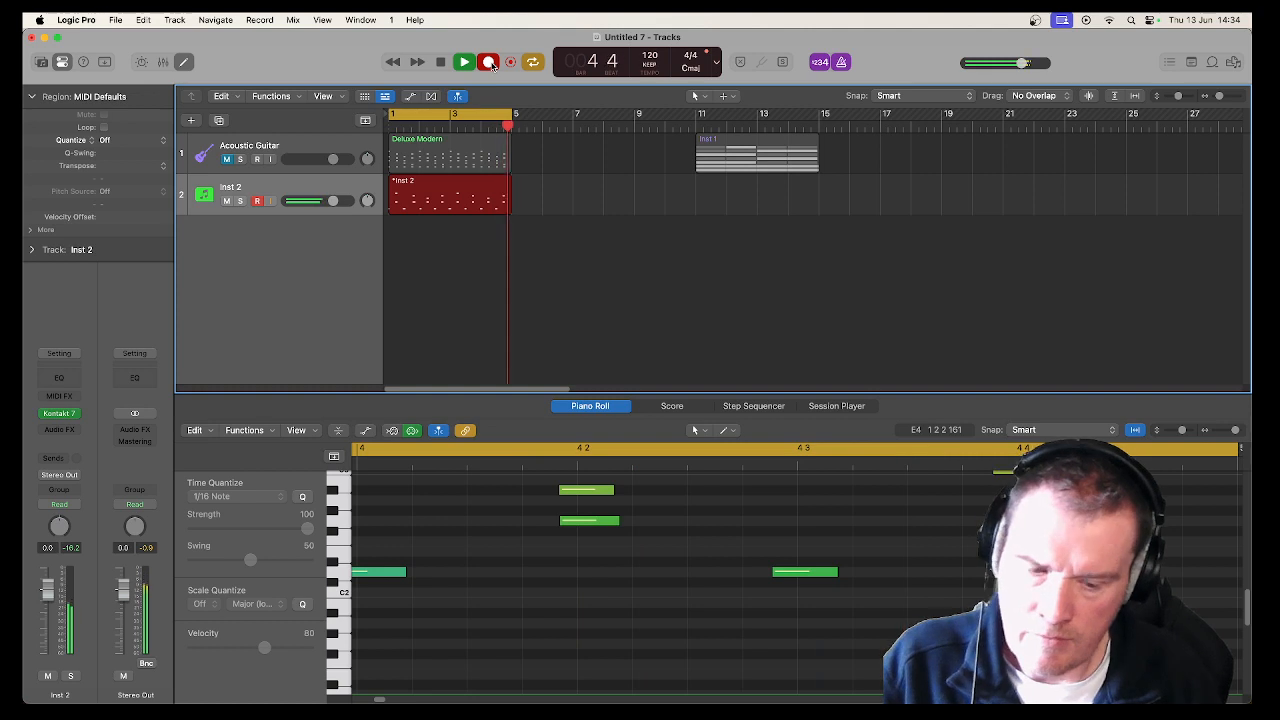
pyautogui.press('space')
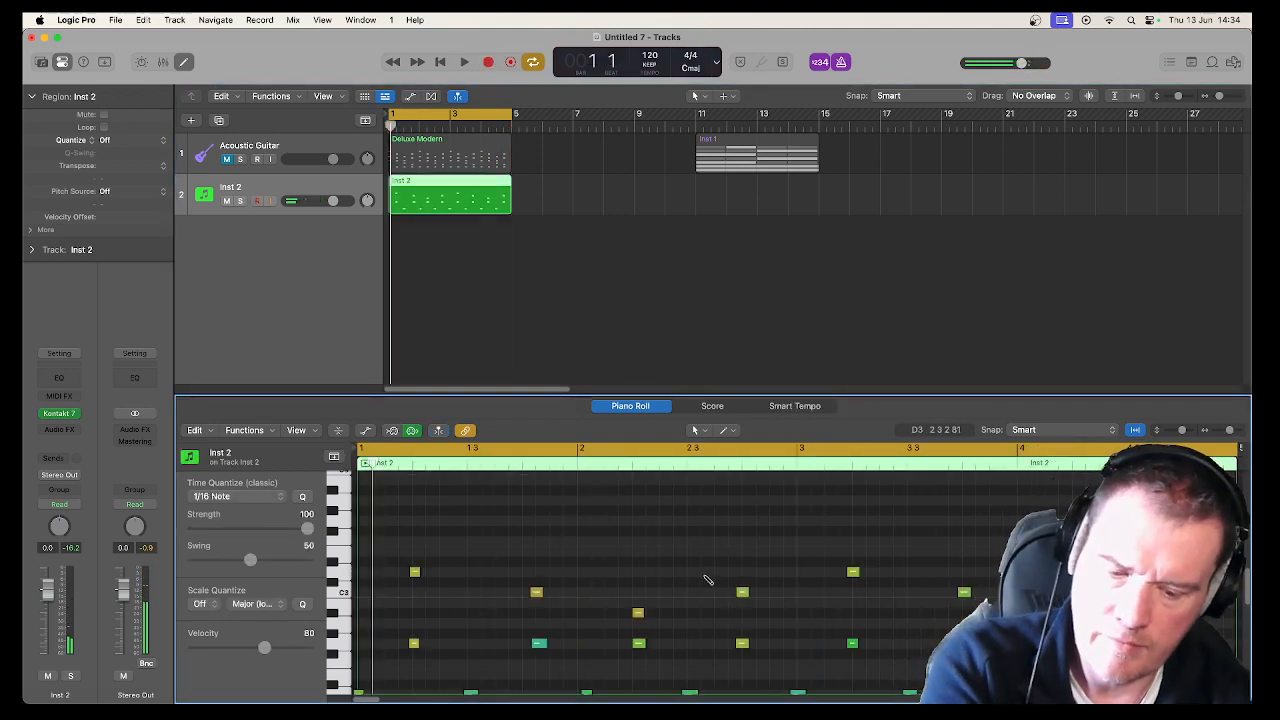
pyautogui.press('super+a')
pyautogui.press('q')
pyautogui.press('space')
pyautogui.scroll(-2, 704, 580)
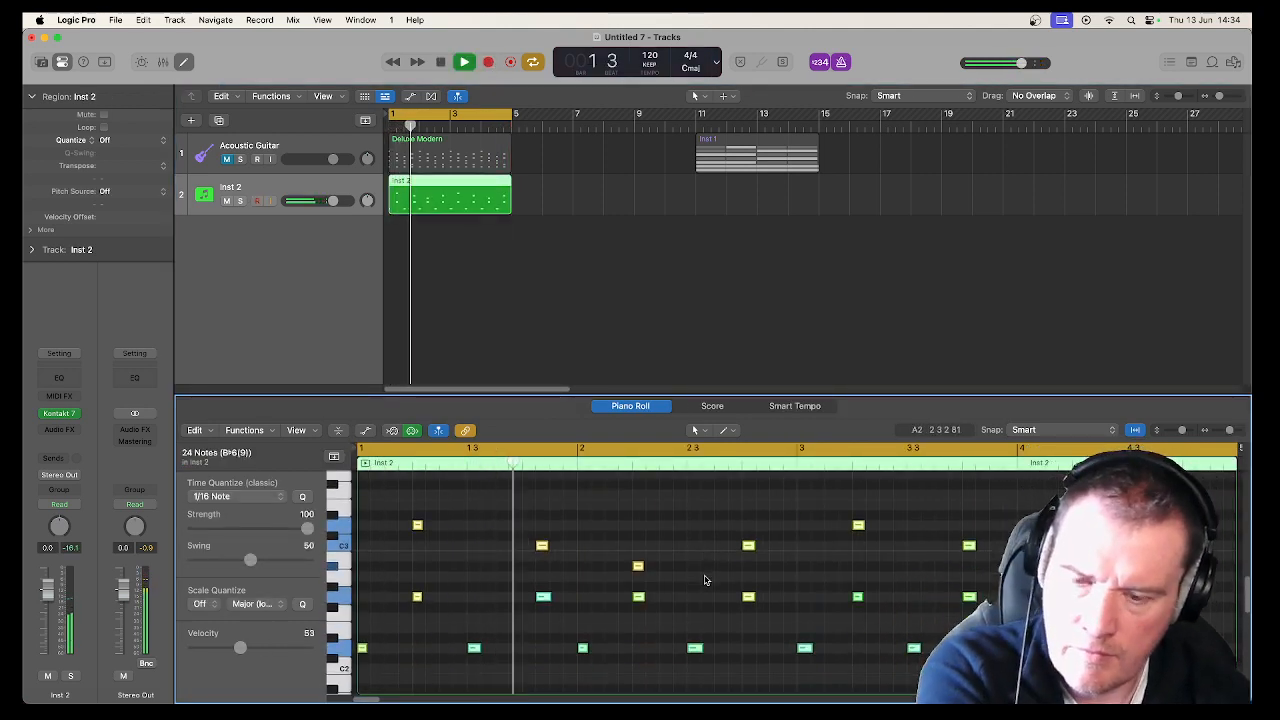
# Move the two upper notes near the end of bar 1 one sixteenth earlier onto beat 4 and play the region.
pyautogui.press('space')
pyautogui.moveTo(571, 623)
pyautogui.mouseDown()
pyautogui.moveTo(540, 532)
pyautogui.moveTo(540, 552)
pyautogui.mouseUp()
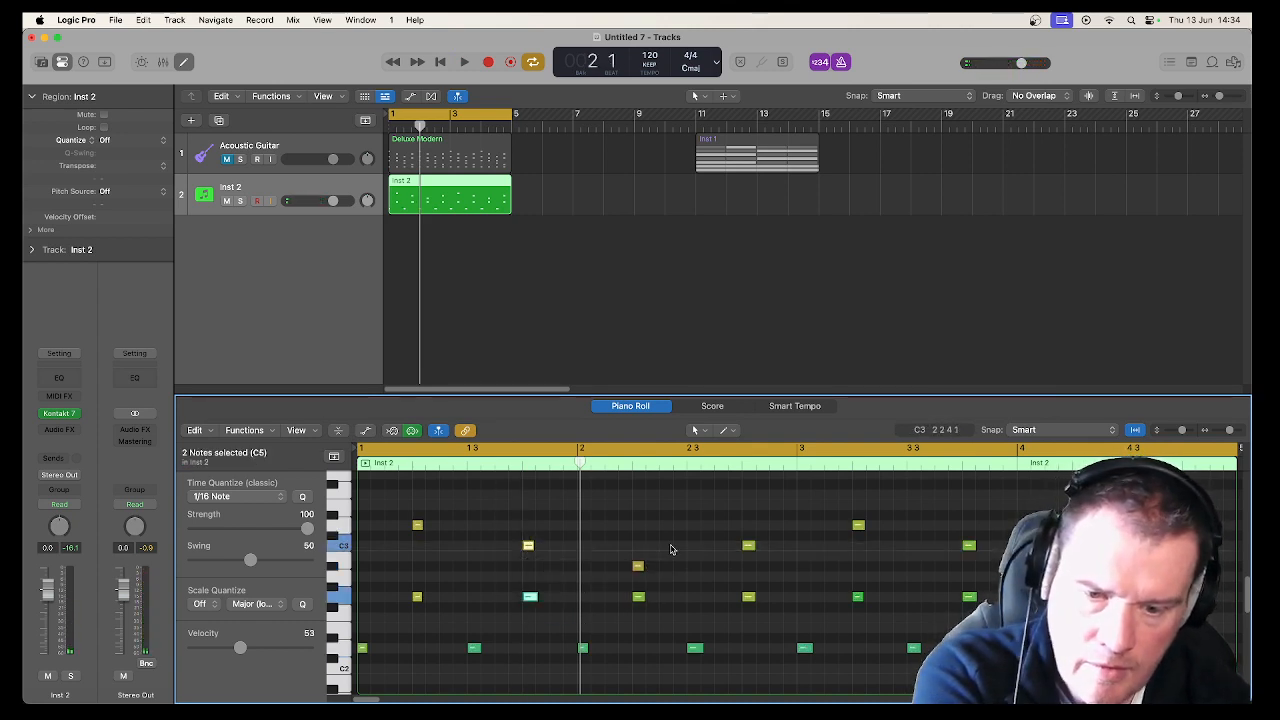
pyautogui.press('space')
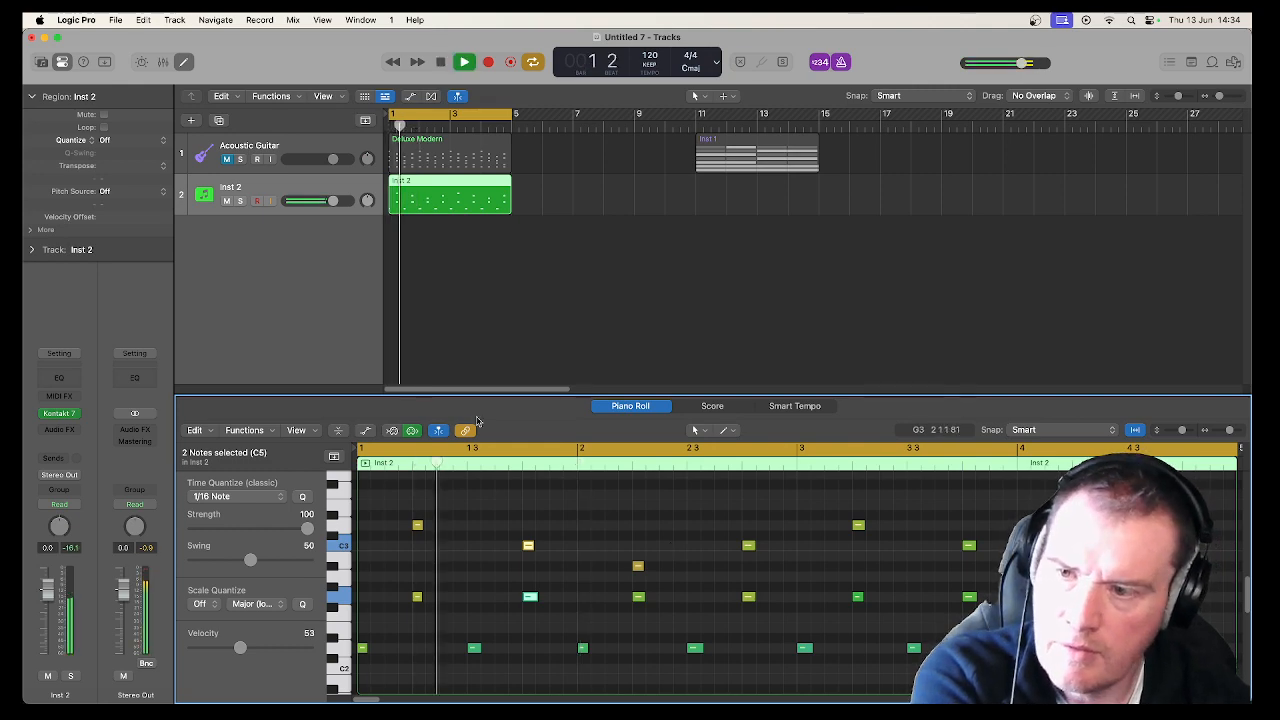
# Create one new software instrument track with an empty channel strip.
pyautogui.click(191, 121)
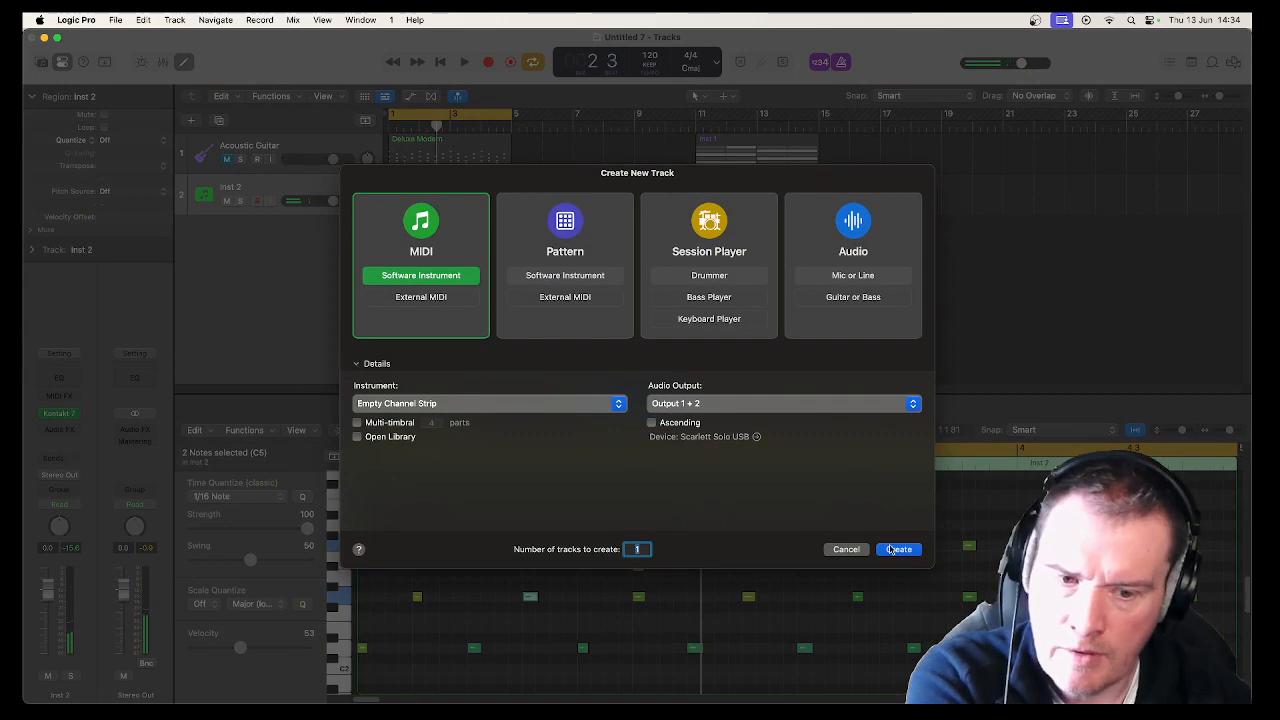
pyautogui.click(884, 546)
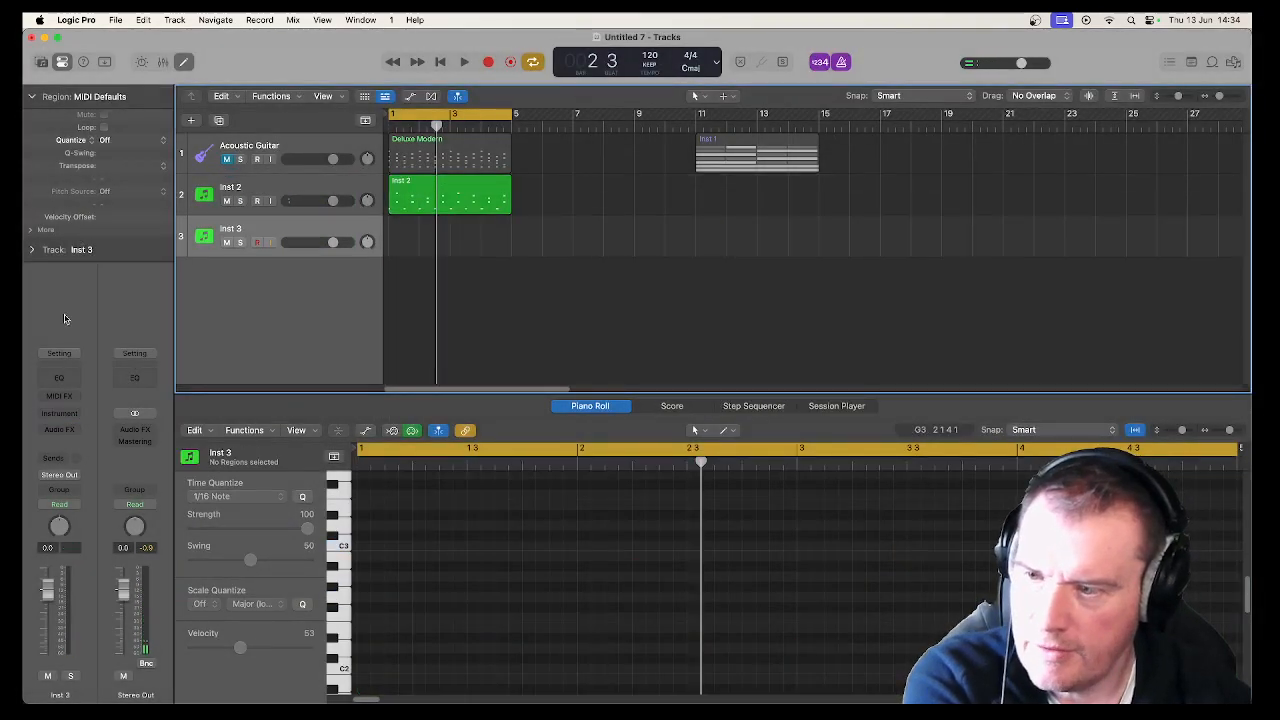
pyautogui.click(62, 413)
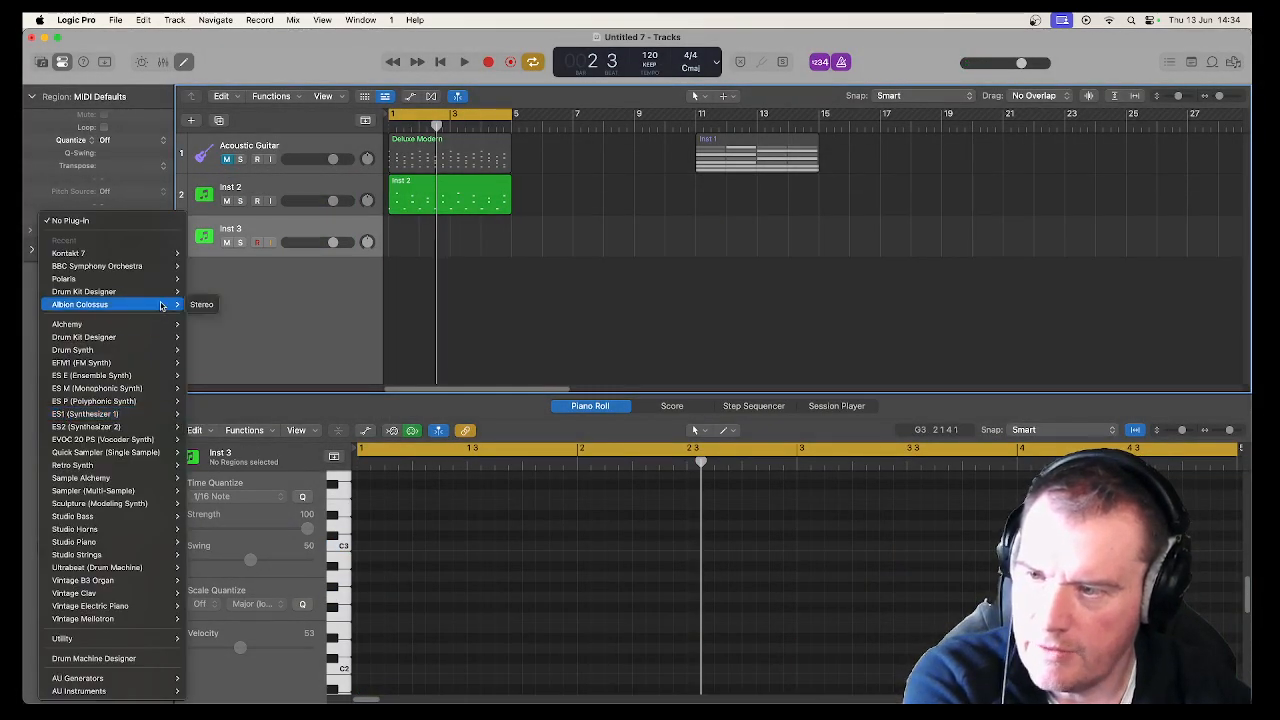
pyautogui.moveTo(160, 253)
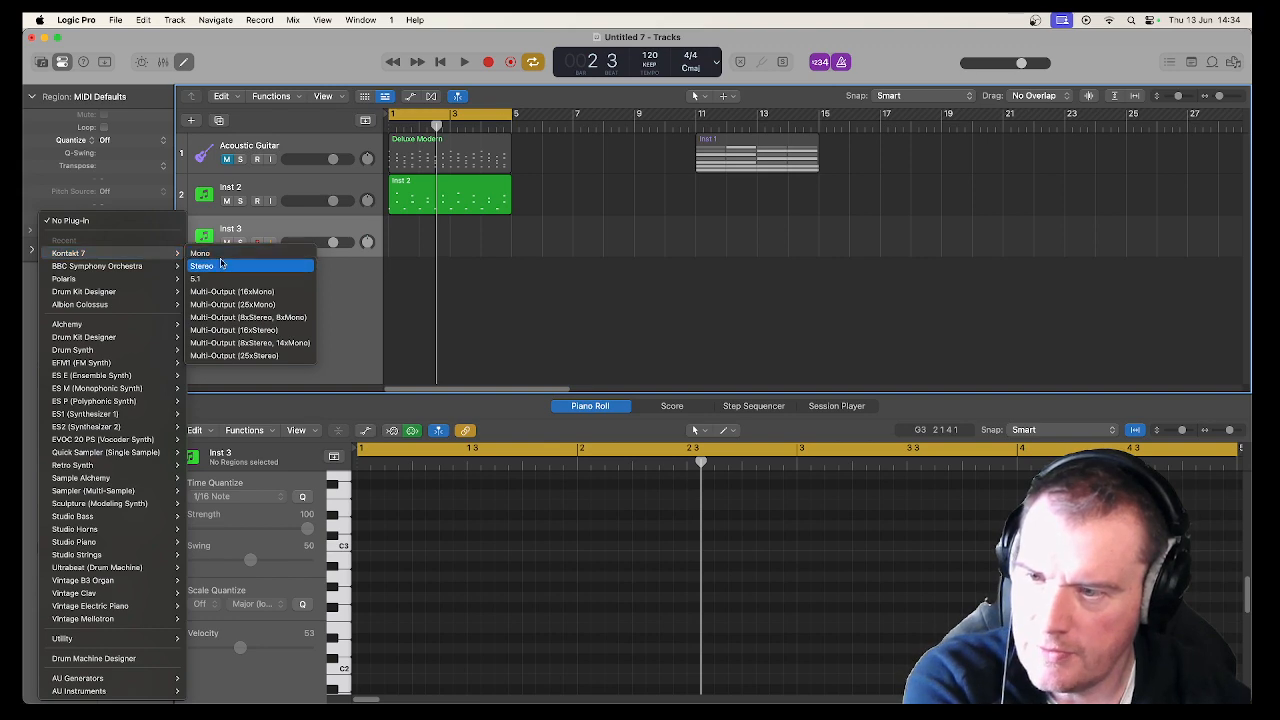
pyautogui.click(210, 266)
# Load the Dancefloor bass sound from the Library onto the new track.
pyautogui.click(42, 62)
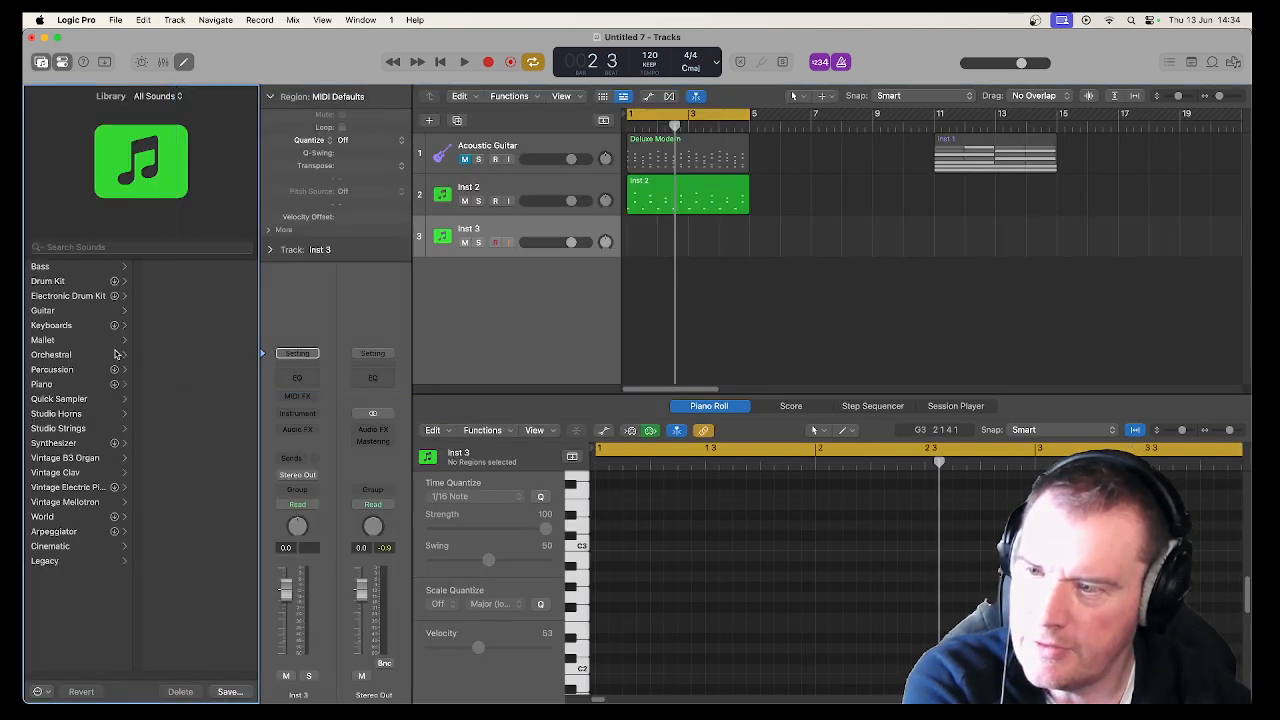
pyautogui.click(59, 268)
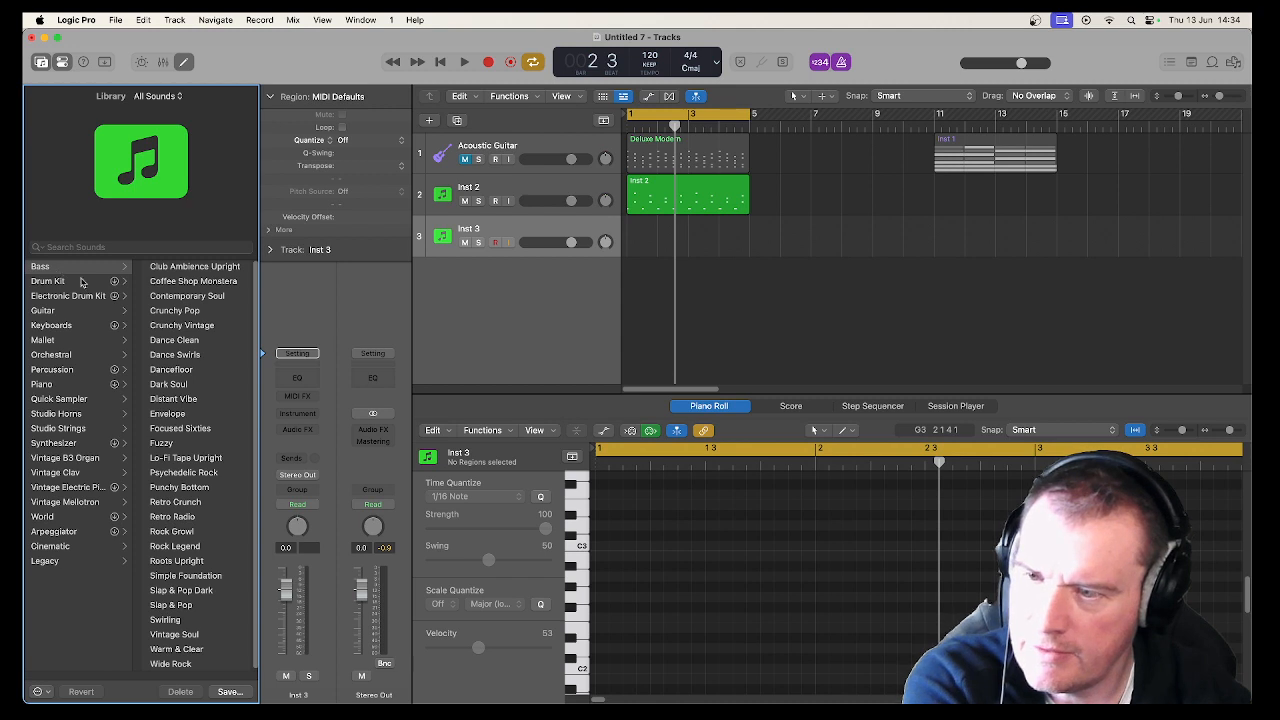
pyautogui.click(186, 370)
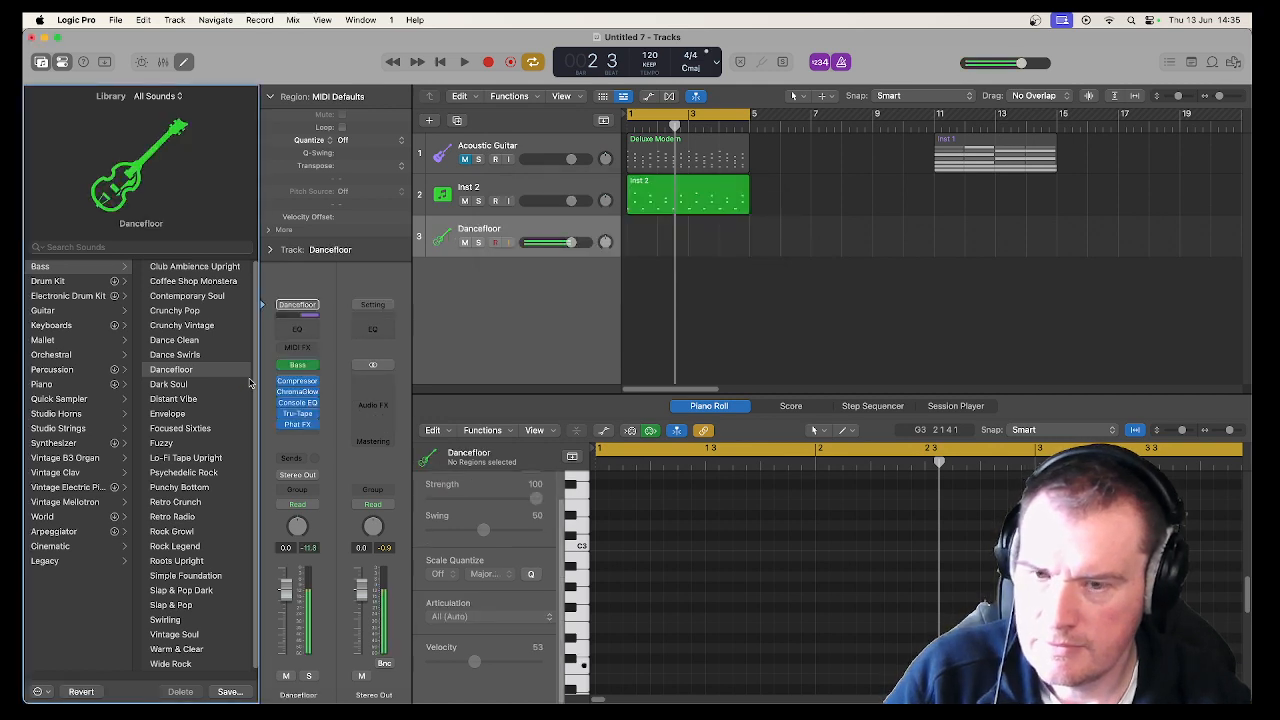
# Rehearse over playback, record a bass take on the Dancefloor track, stop, and delete the recorded region.
pyautogui.click(464, 62)
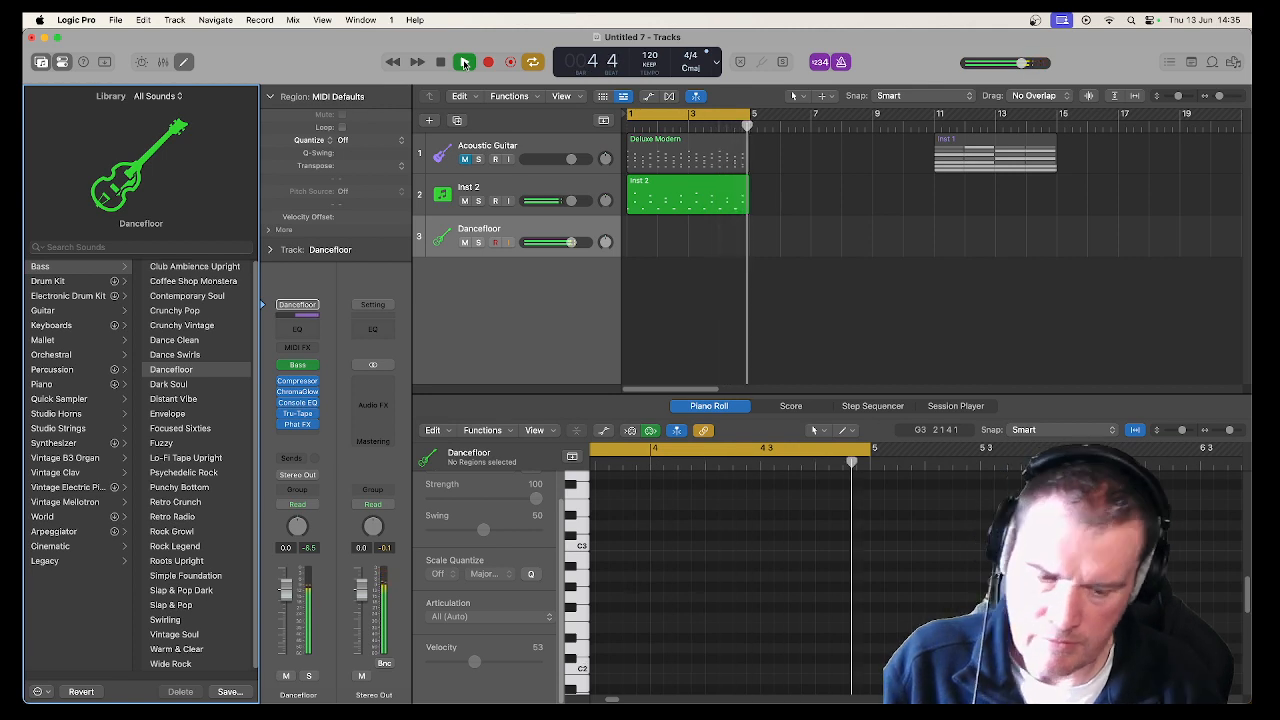
pyautogui.press('r')
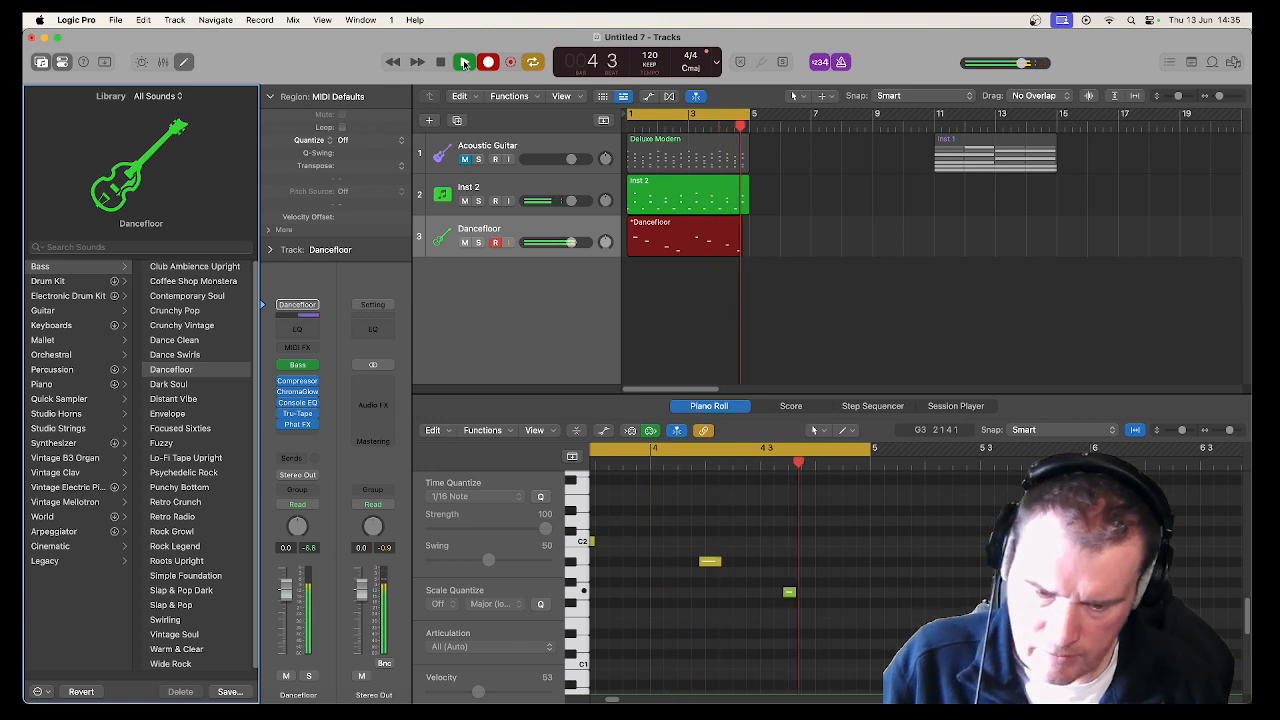
pyautogui.press('space')
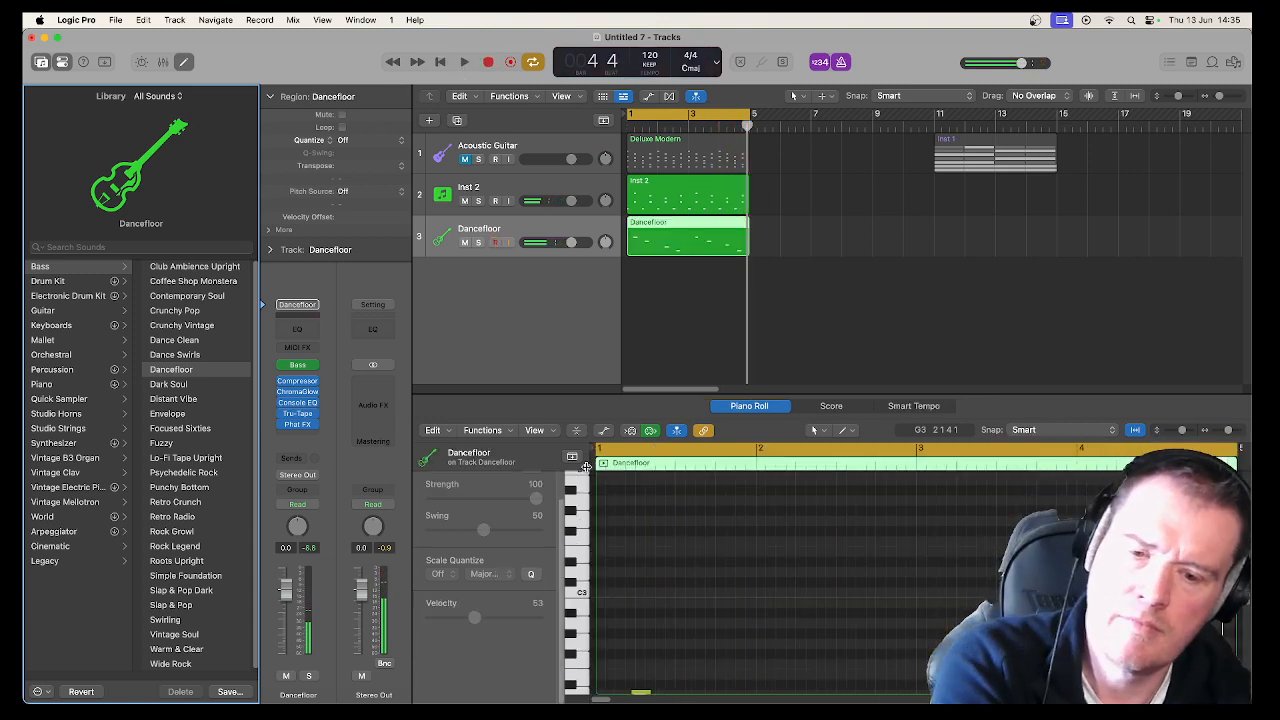
pyautogui.click(634, 222)
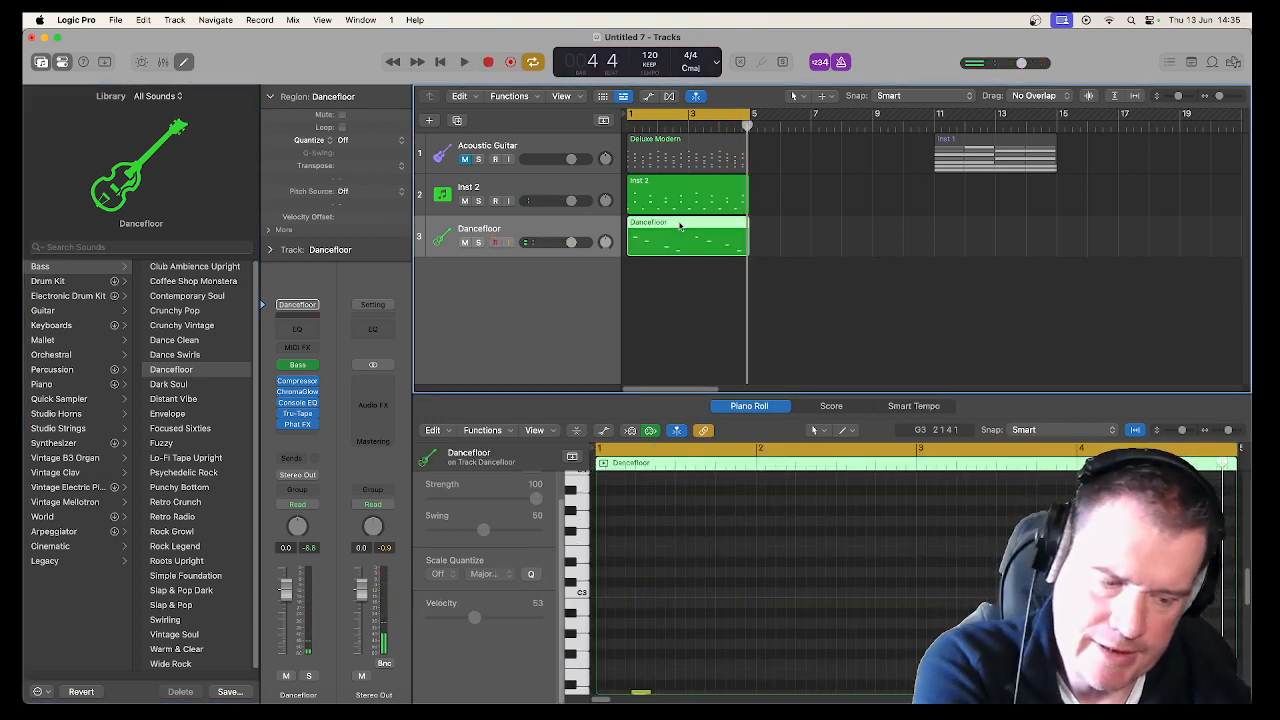
pyautogui.press('Delete')
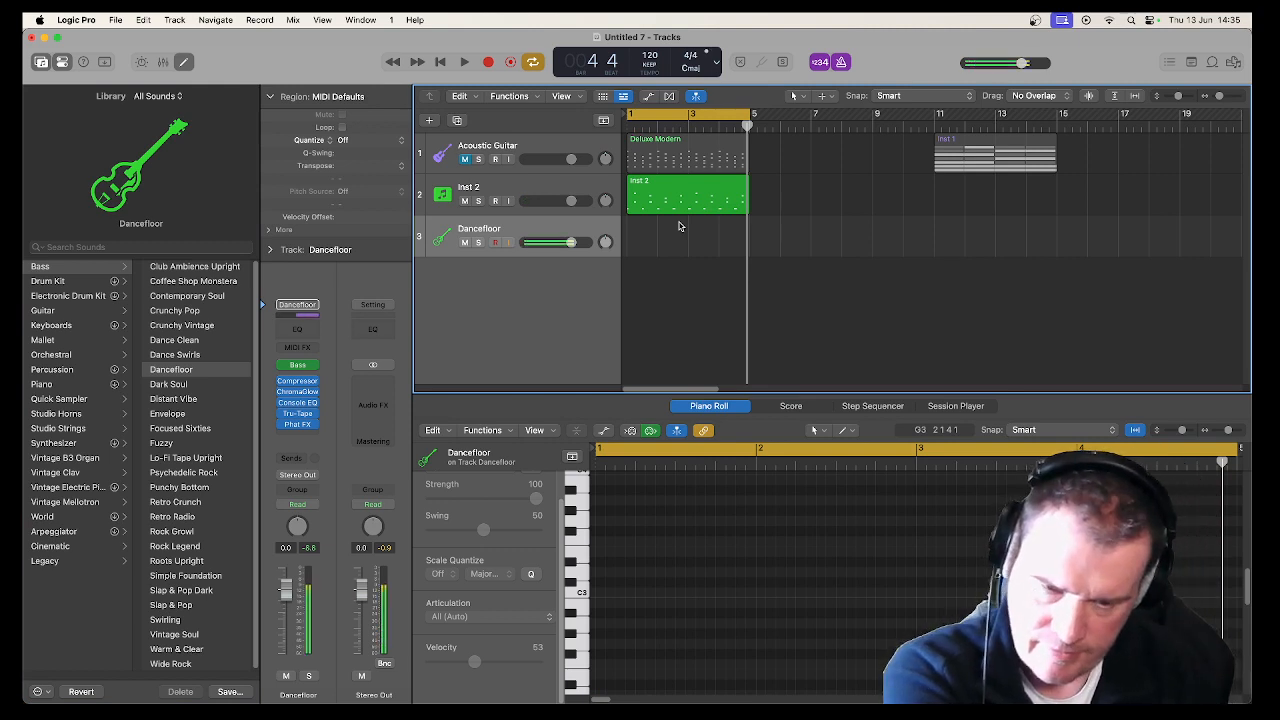
# Record a new bass take over bars 1 to 4 on the Dancefloor track.
pyautogui.press('space')
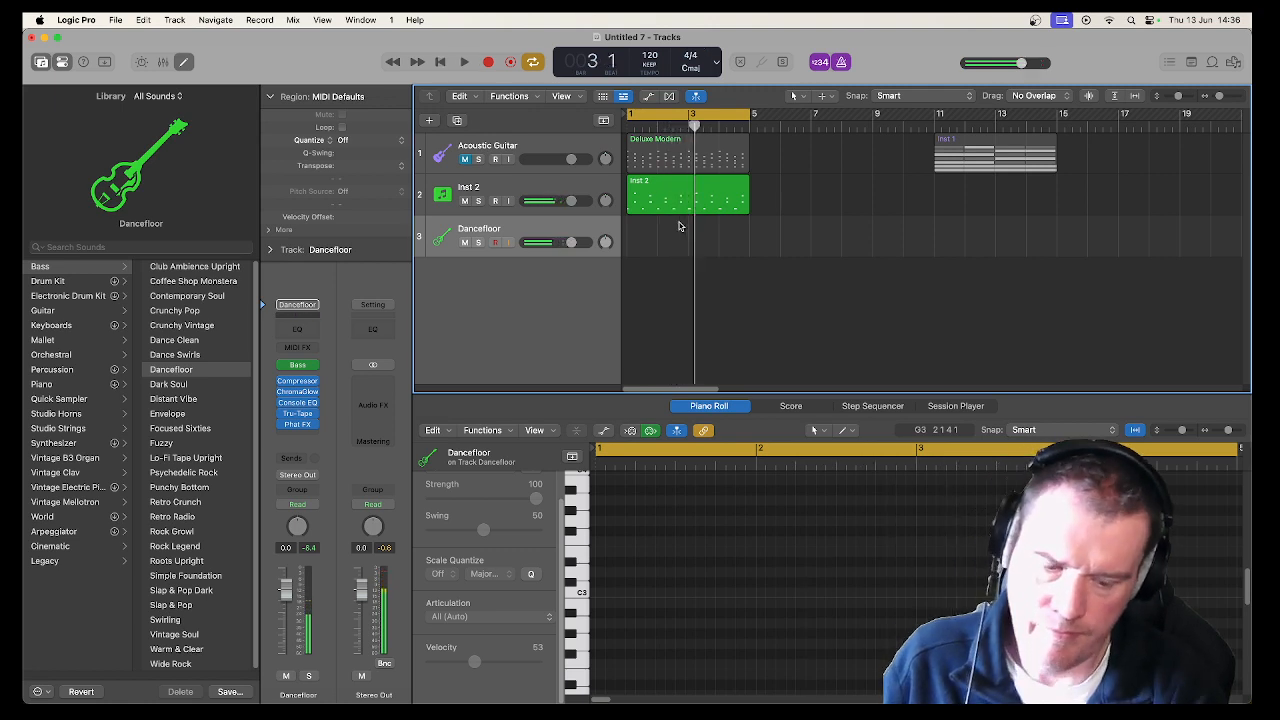
pyautogui.press('r')
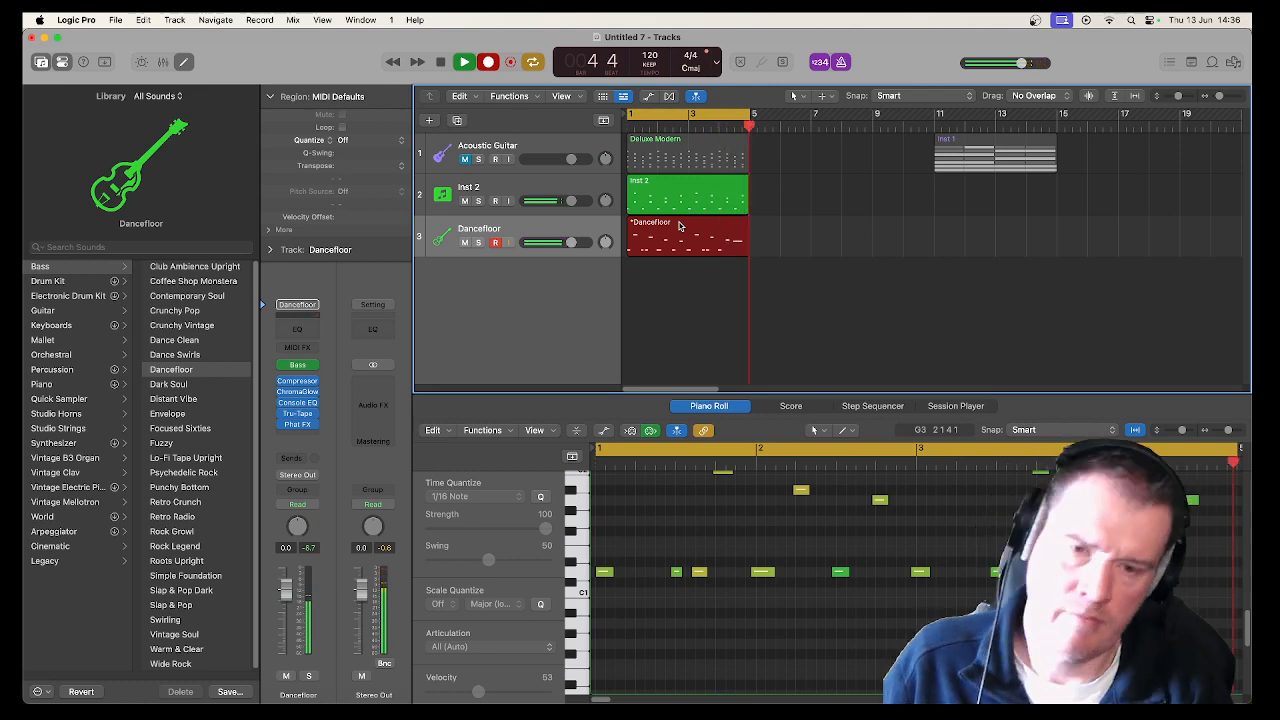
pyautogui.press('space')
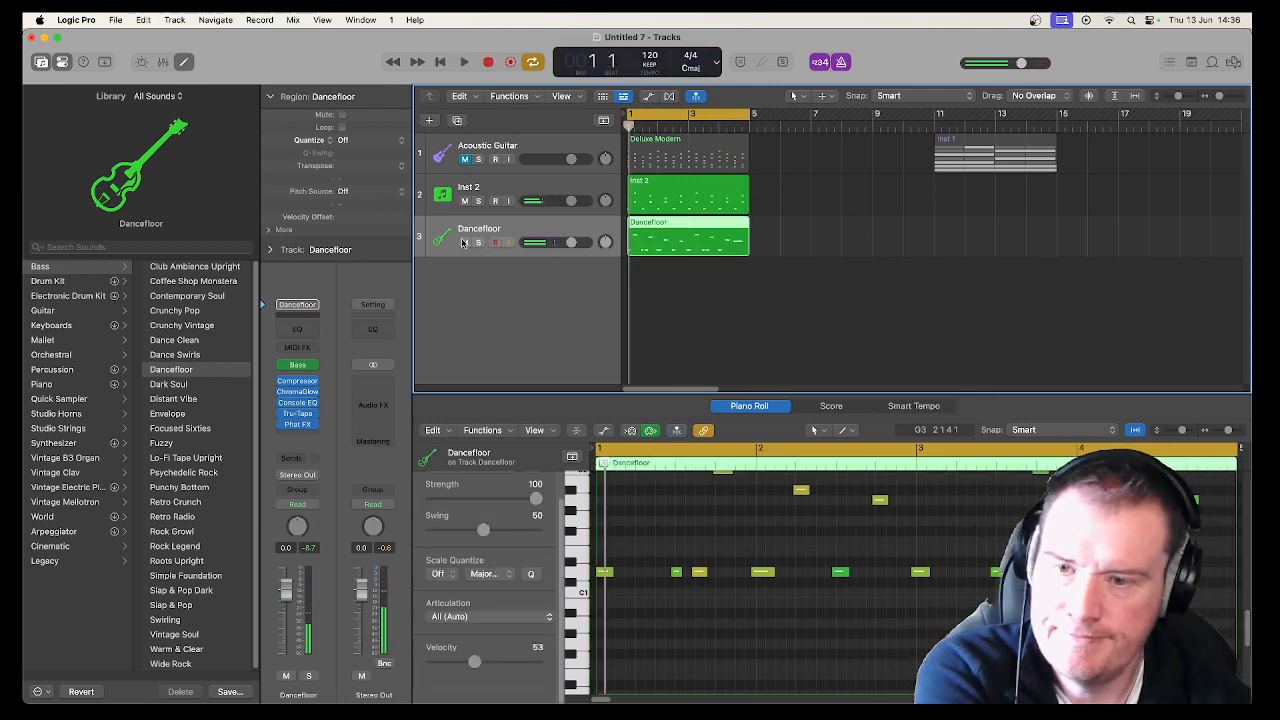
# Add another software instrument track and load the Modern Classic vintage electric piano sound from the Library.
pyautogui.click(433, 122)
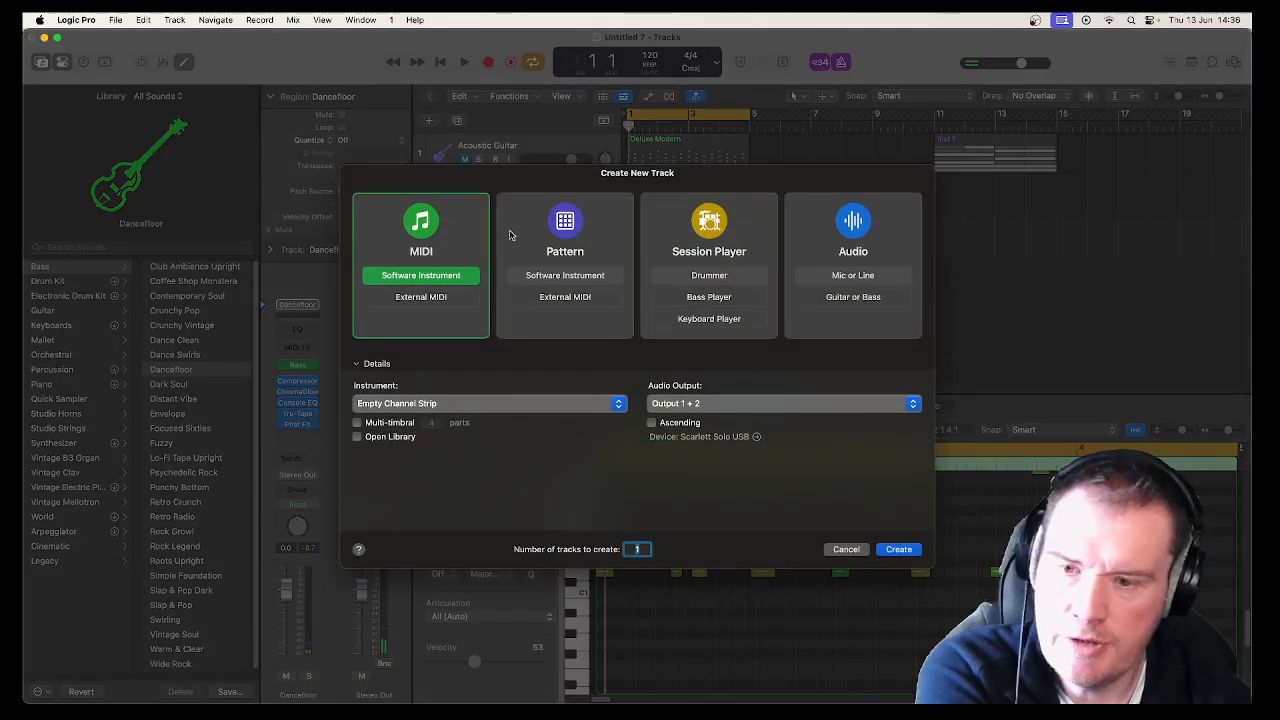
pyautogui.click(898, 550)
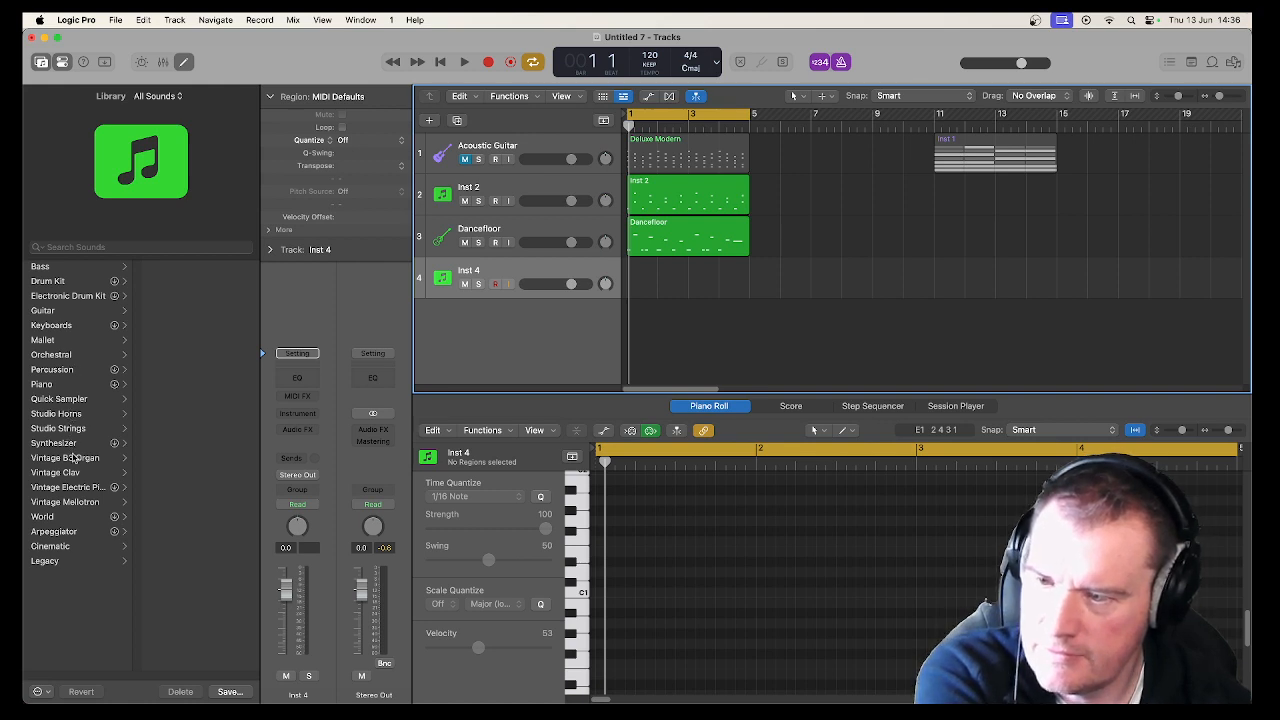
pyautogui.click(70, 488)
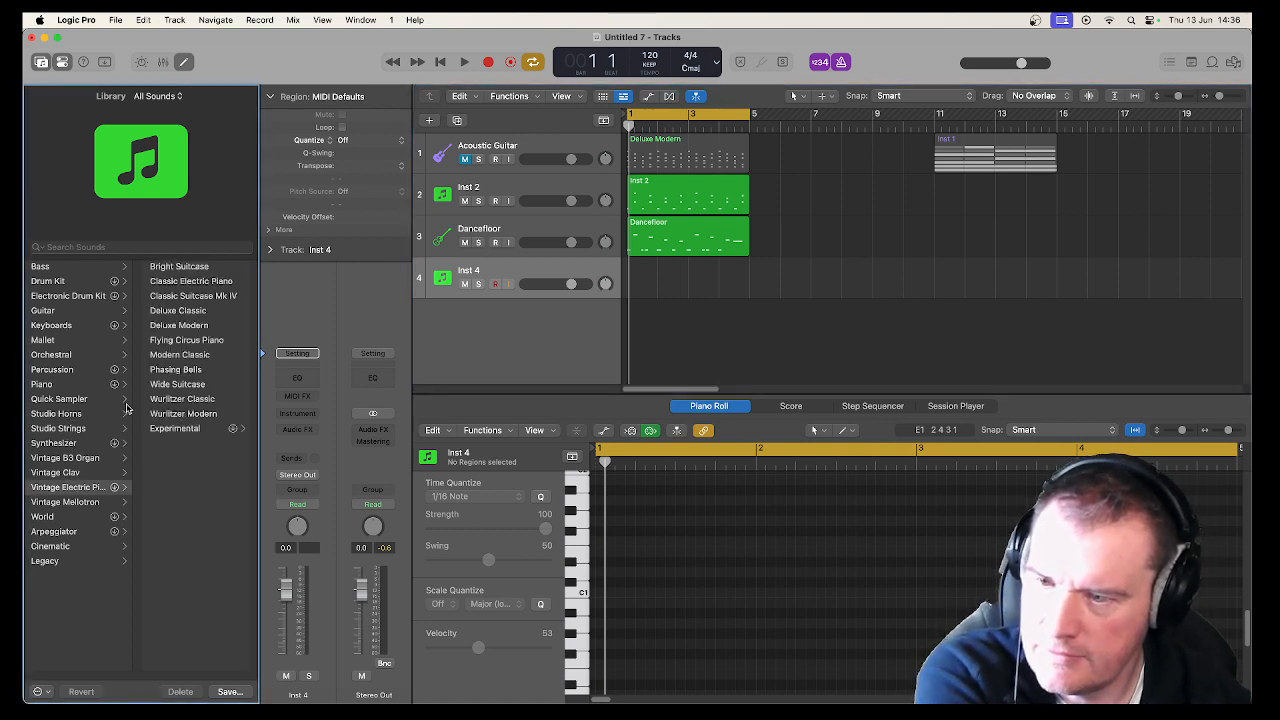
pyautogui.click(175, 356)
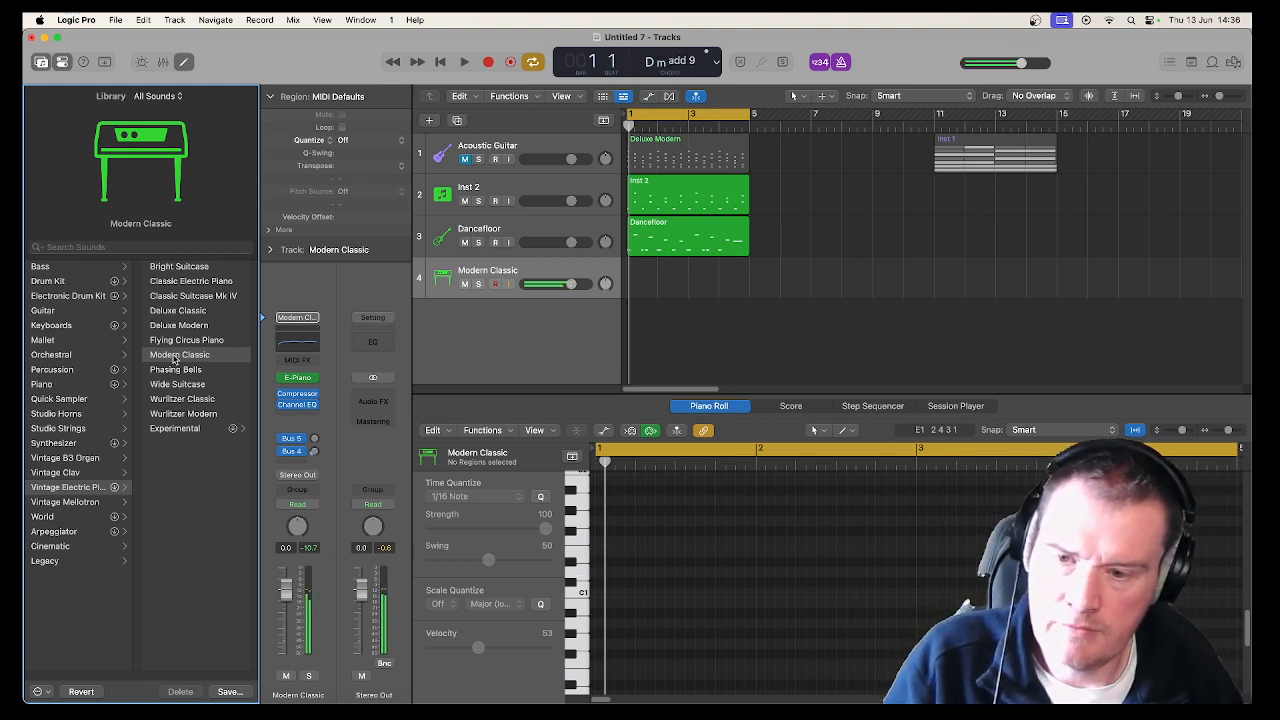
# Practise over playback and record a four-bar electric piano take on the Modern Classic track.
pyautogui.press('space')
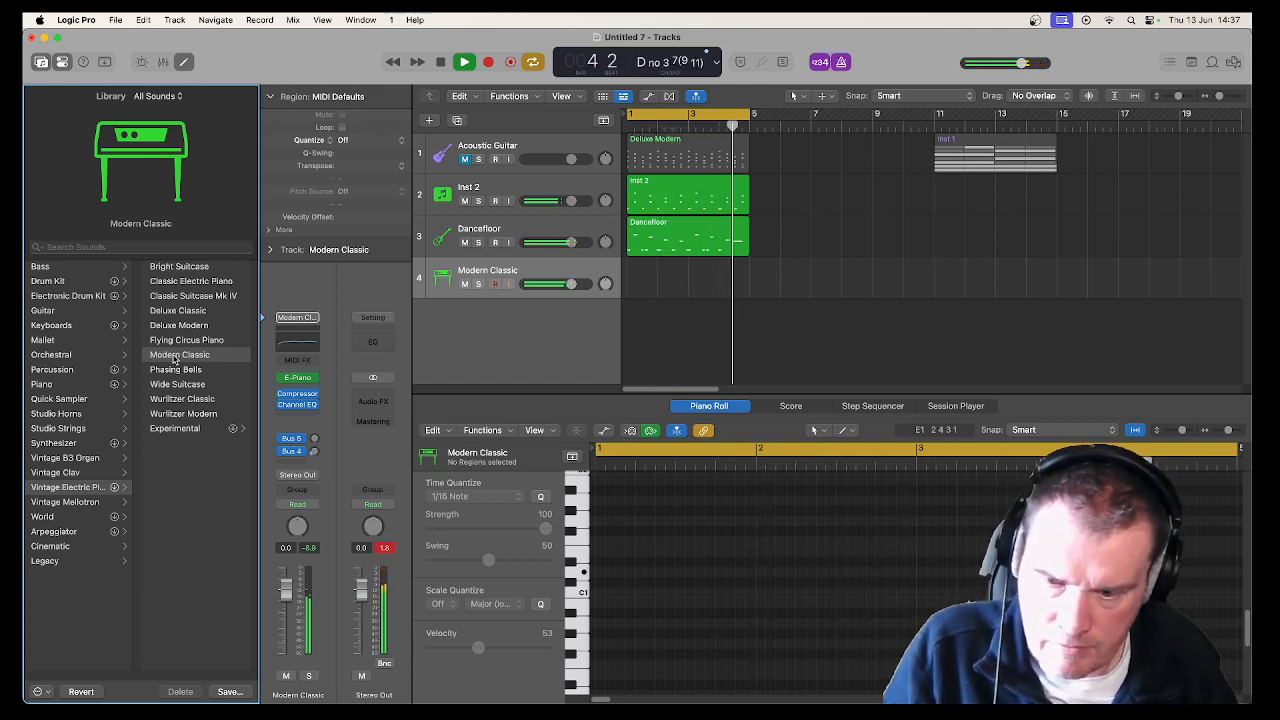
pyautogui.press('b')
pyautogui.press('r')
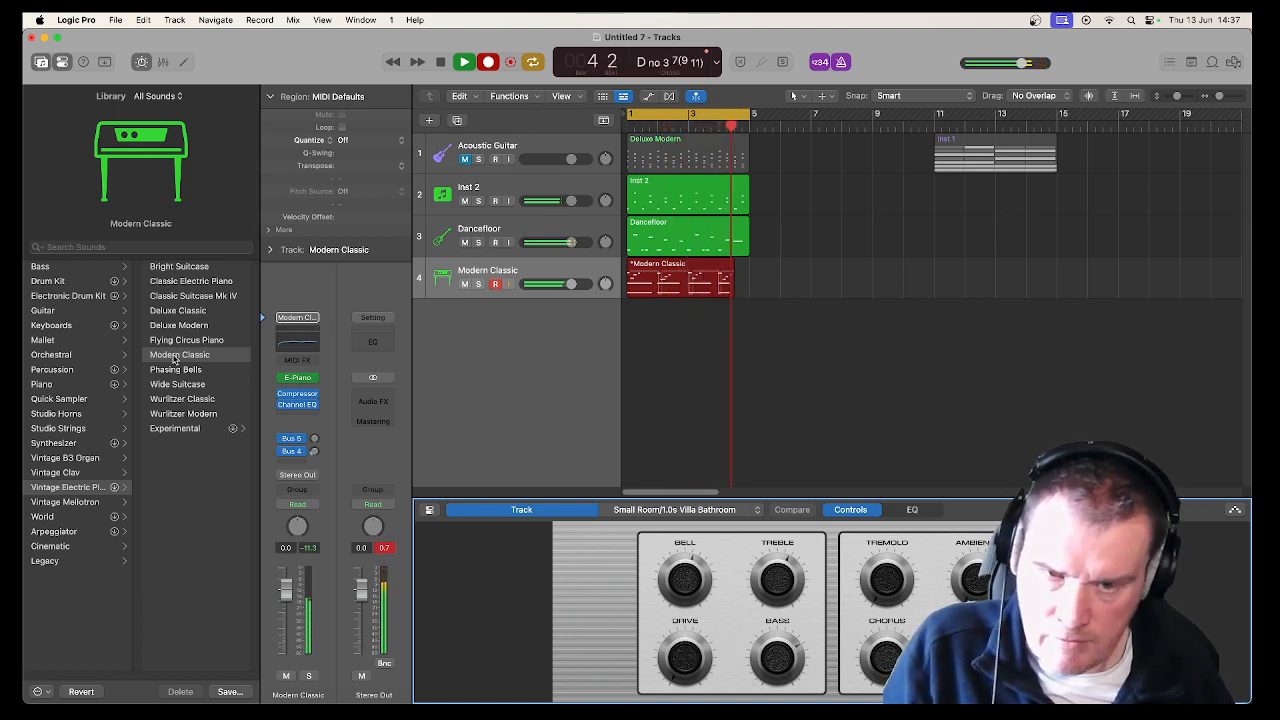
pyautogui.press('space')
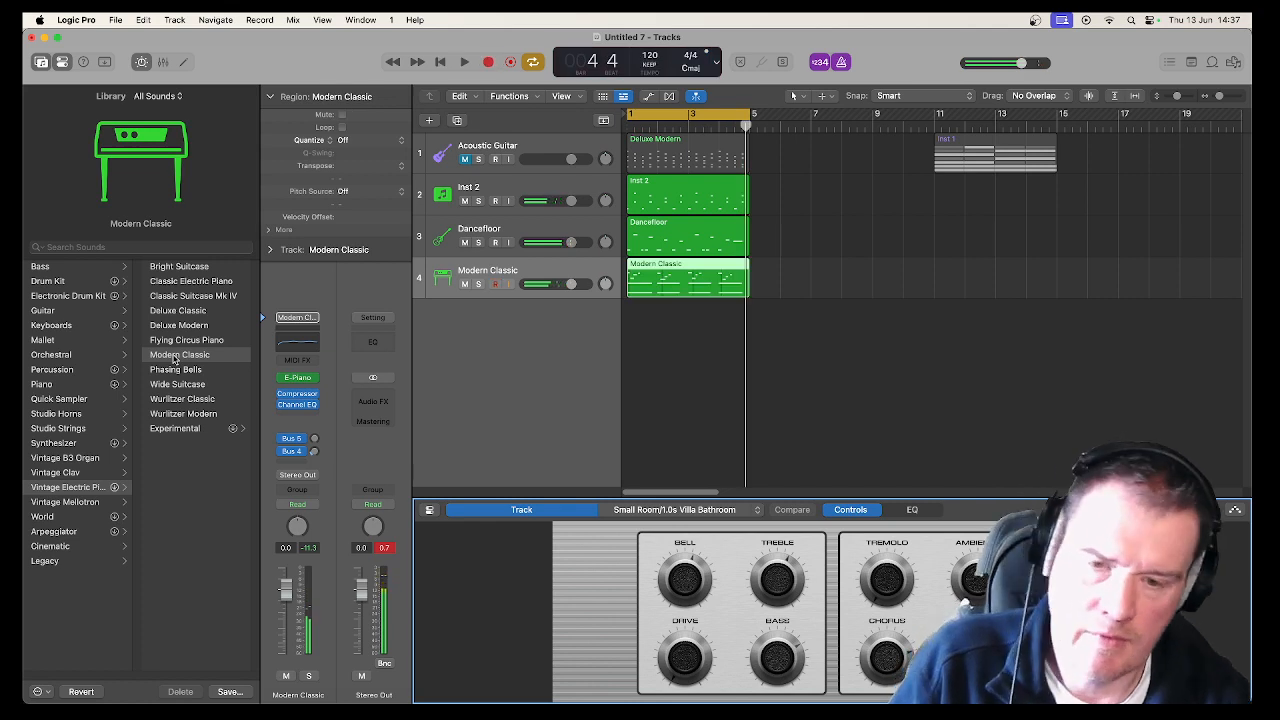
# Open the Modern Classic region in the Piano Roll, quantize all its notes to 1/16 Note, and play the result.
pyautogui.doubleClick(712, 271)
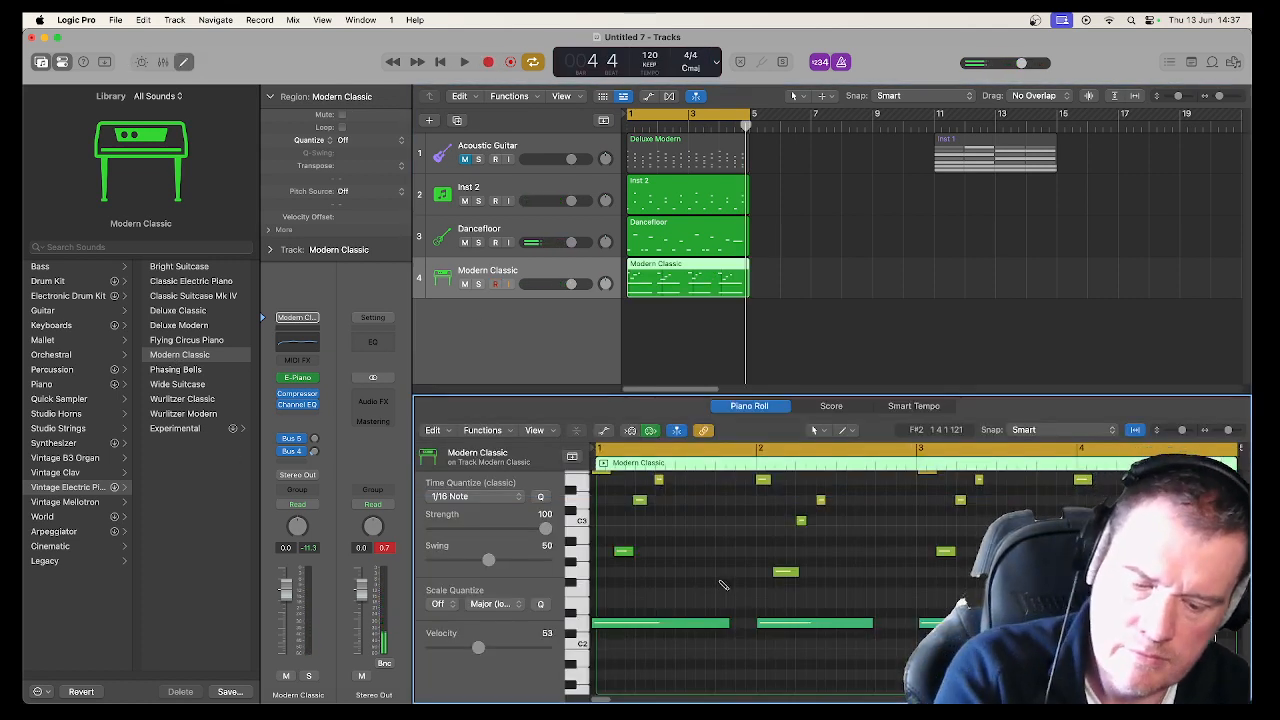
pyautogui.press('super+a')
pyautogui.press('space')
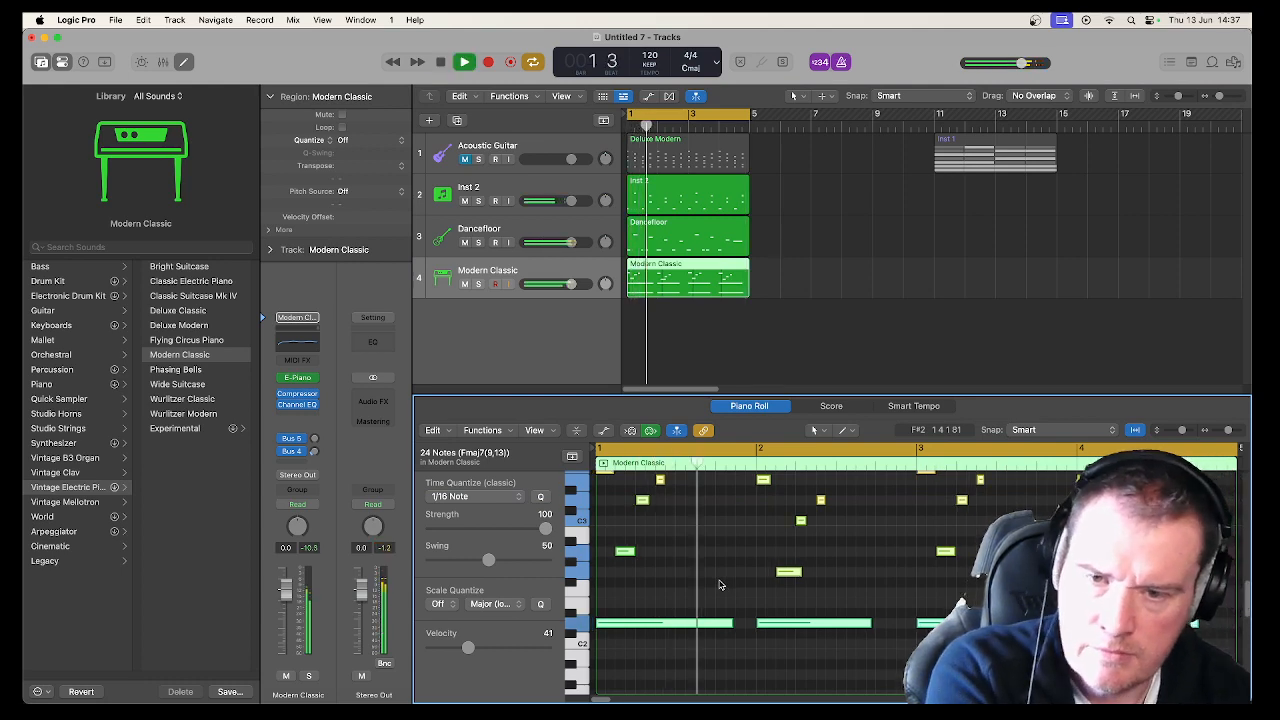
pyautogui.press('space')
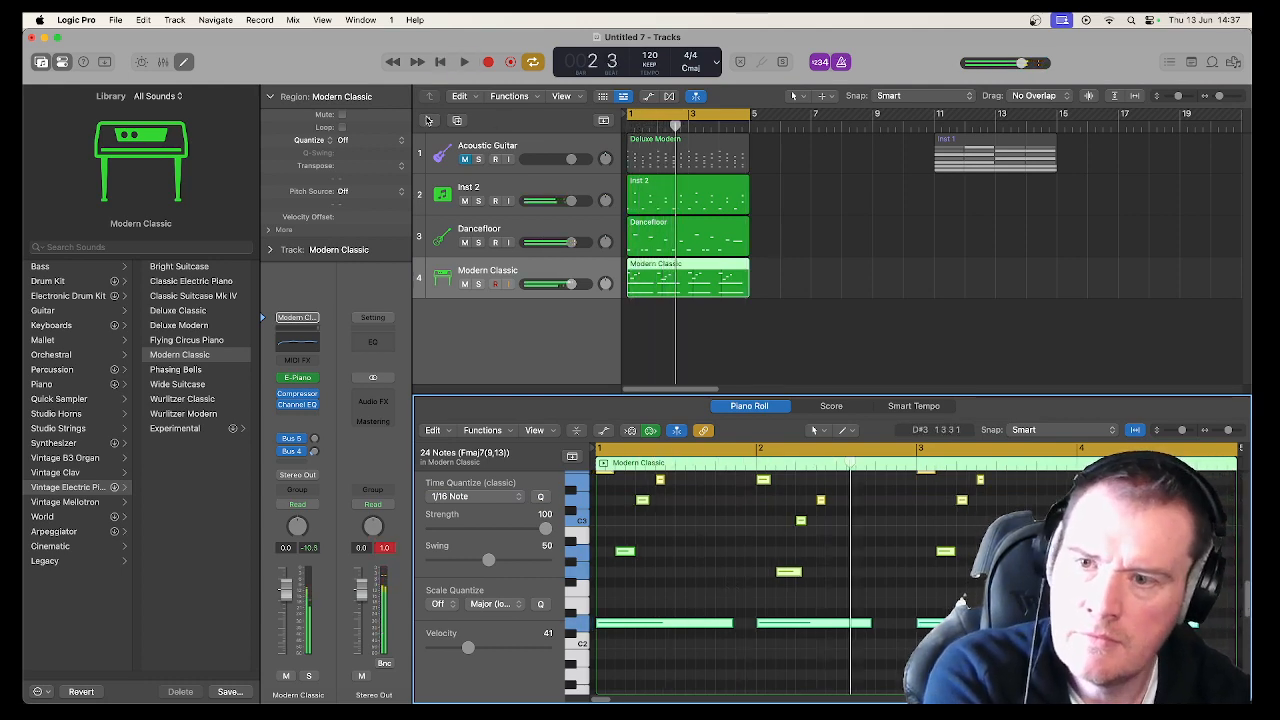
# Start a new Session Player track with the Drummer type.
pyautogui.click(428, 120)
pyautogui.click(747, 228)
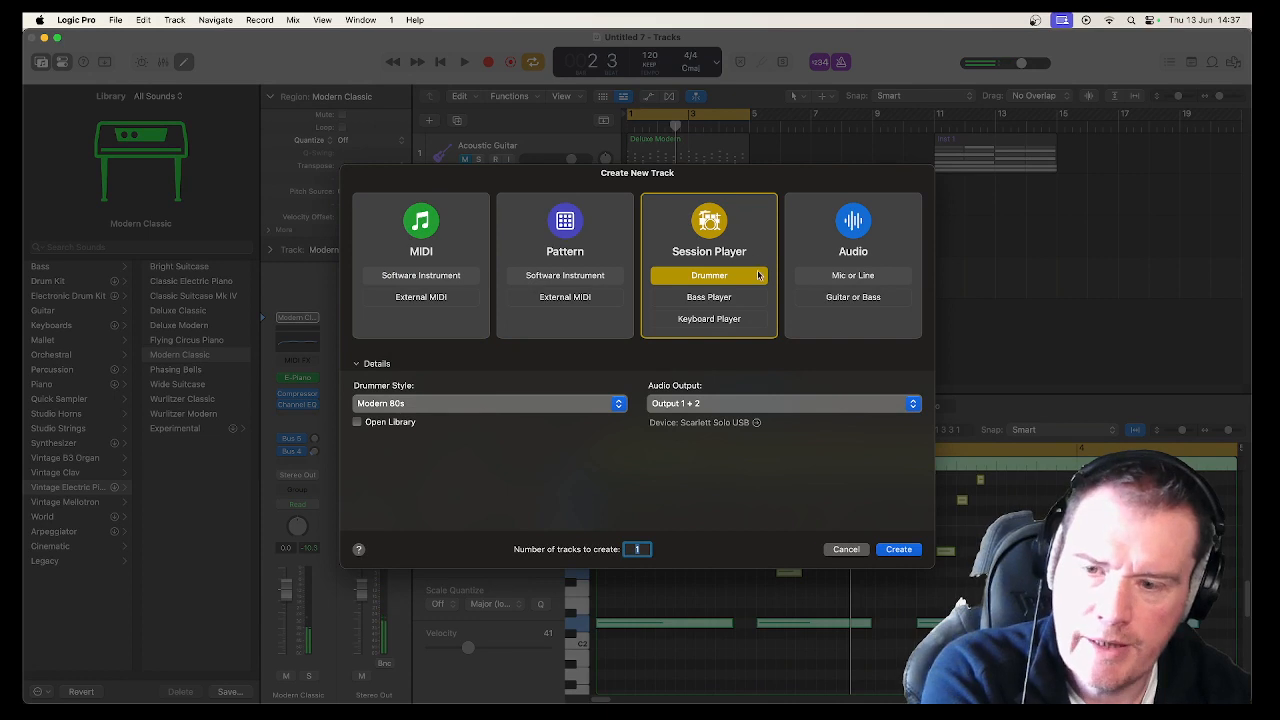
pyautogui.click(493, 403)
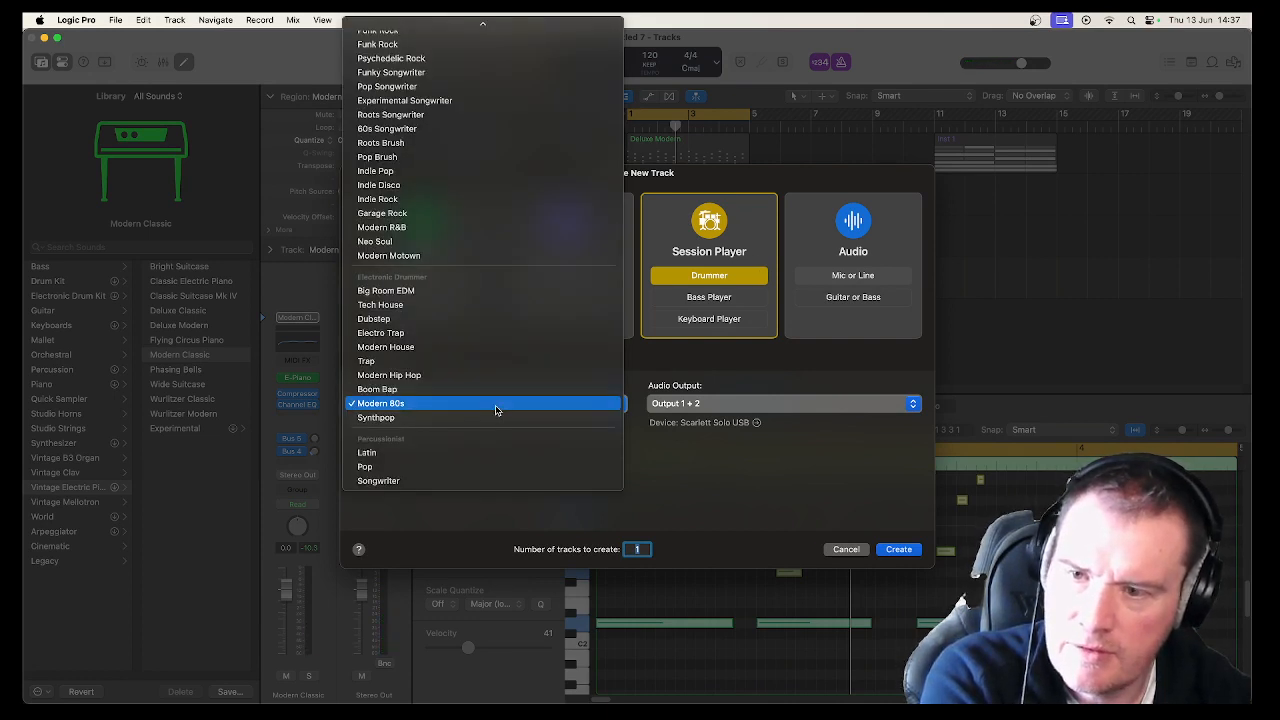
pyautogui.click(481, 157)
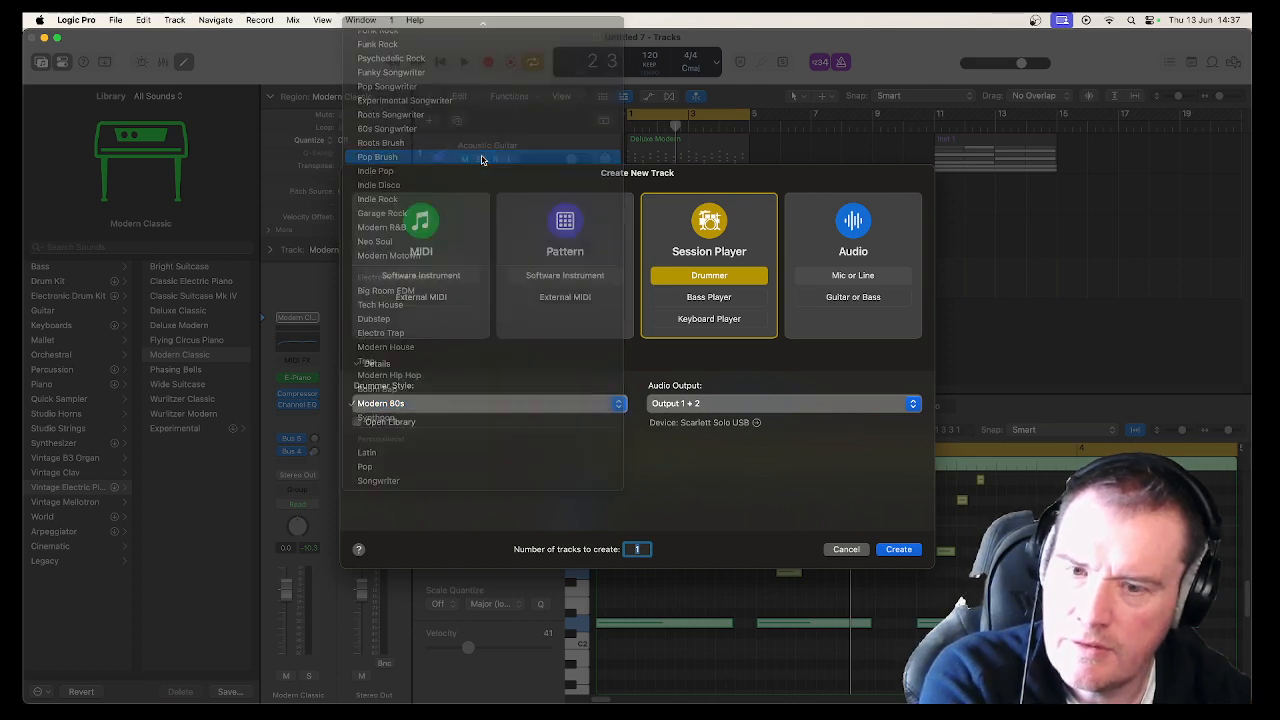
pyautogui.click(906, 549)
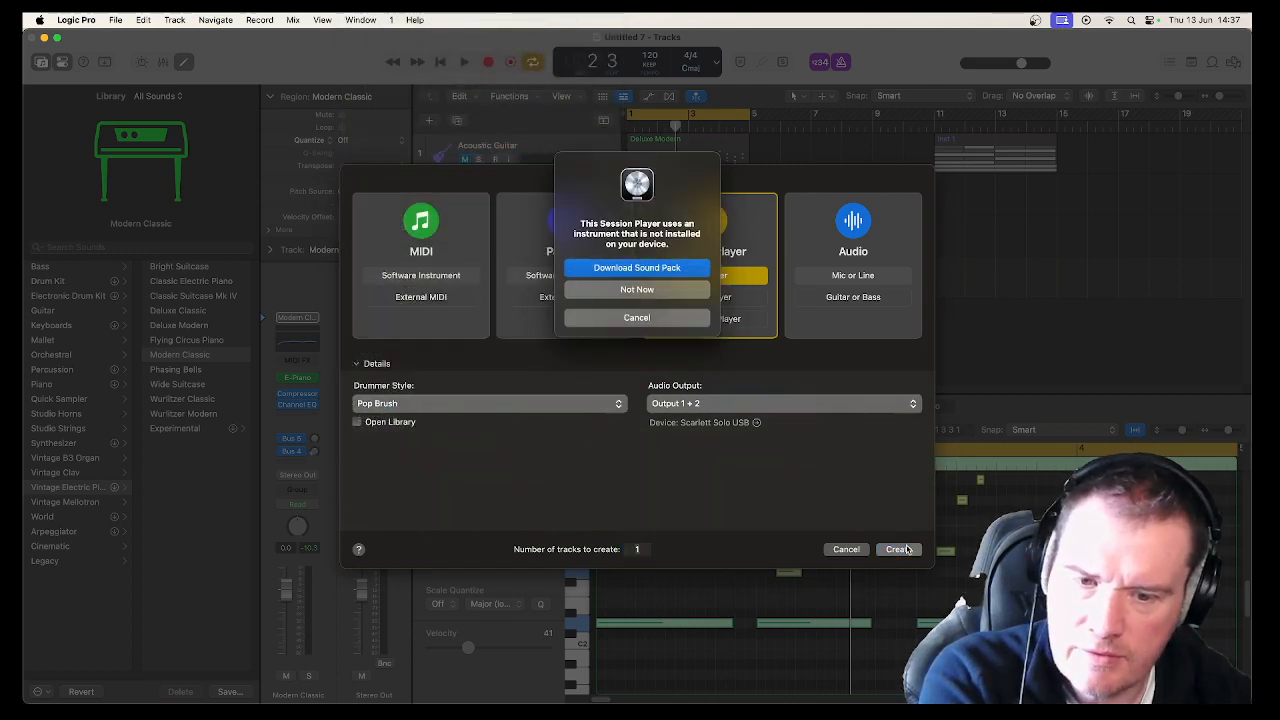
pyautogui.click(689, 318)
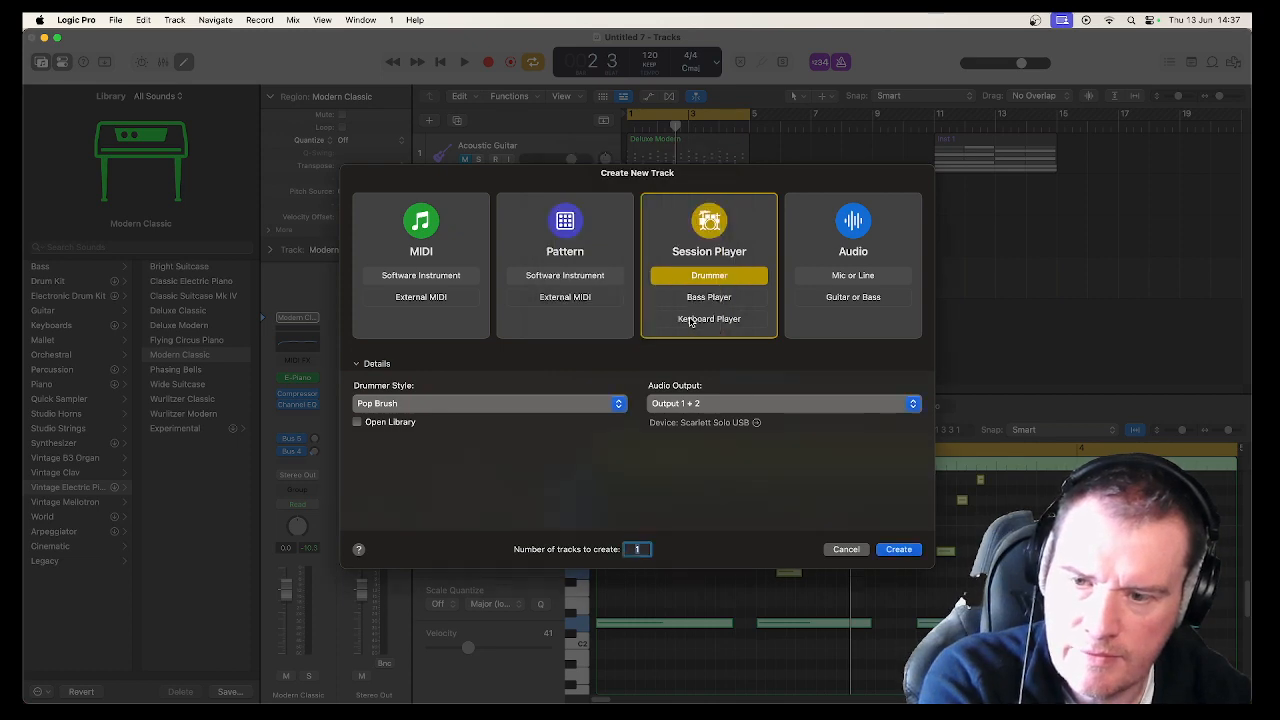
# Set the drummer style to Indie Pop and create the track.
pyautogui.click(566, 409)
pyautogui.click(566, 418)
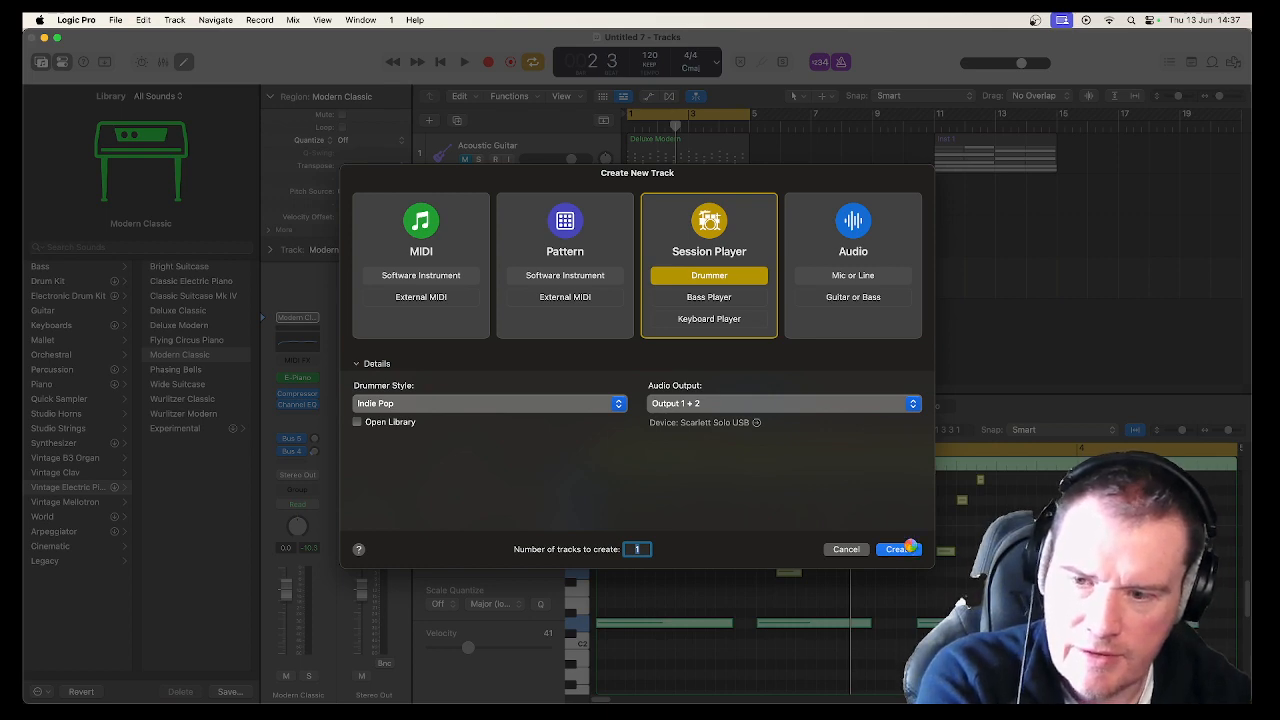
pyautogui.click(900, 549)
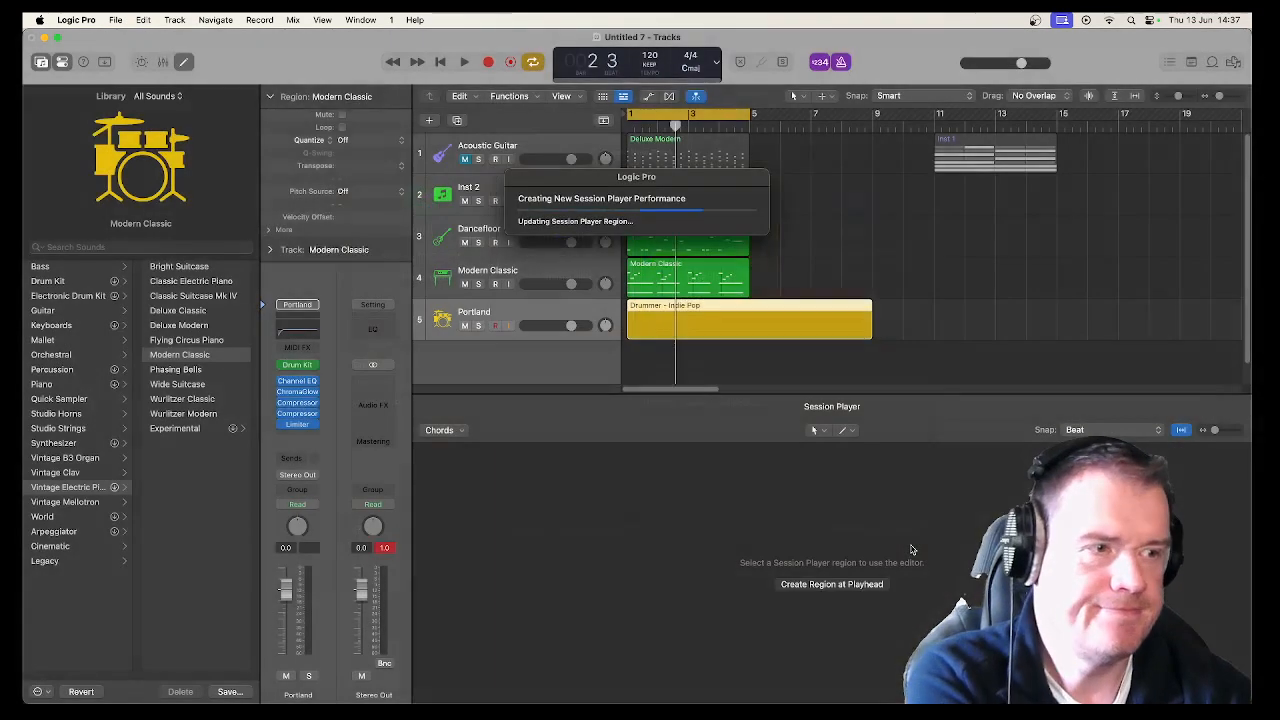
# Play the arrangement with the new drums and shorten the Indie Pop drummer region to four bars, ending at bar 5.
pyautogui.press('space')
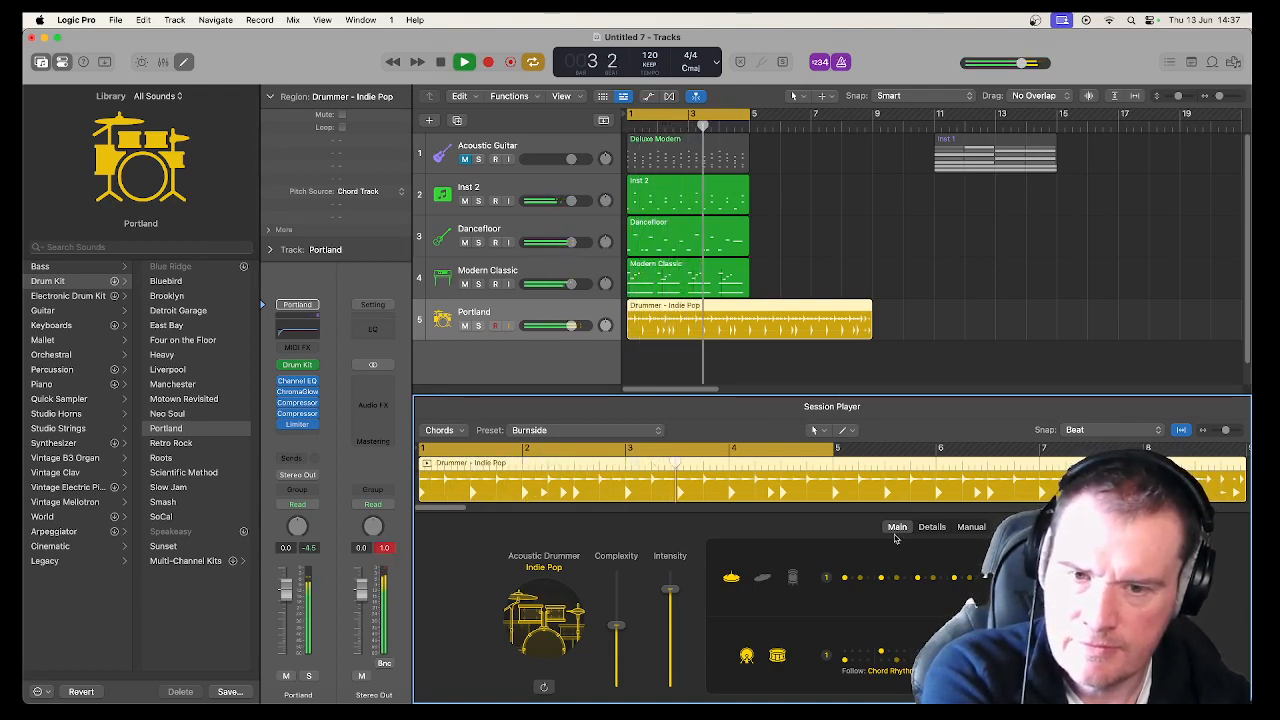
pyautogui.moveTo(871, 337); pyautogui.dragTo(751, 350)
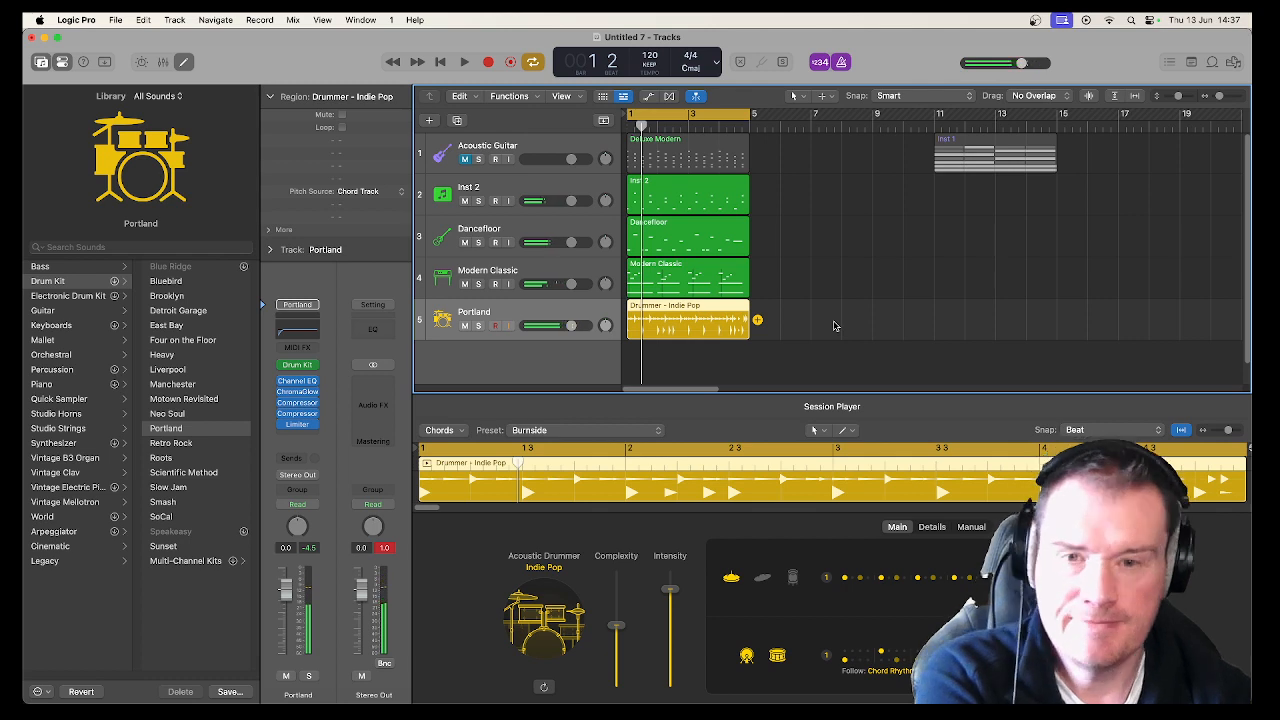
# Listen to the Acoustic Guitar track soloed, then unsolo it and play the other four tracks together for comparison.
pyautogui.click(478, 160)
pyautogui.press('space')
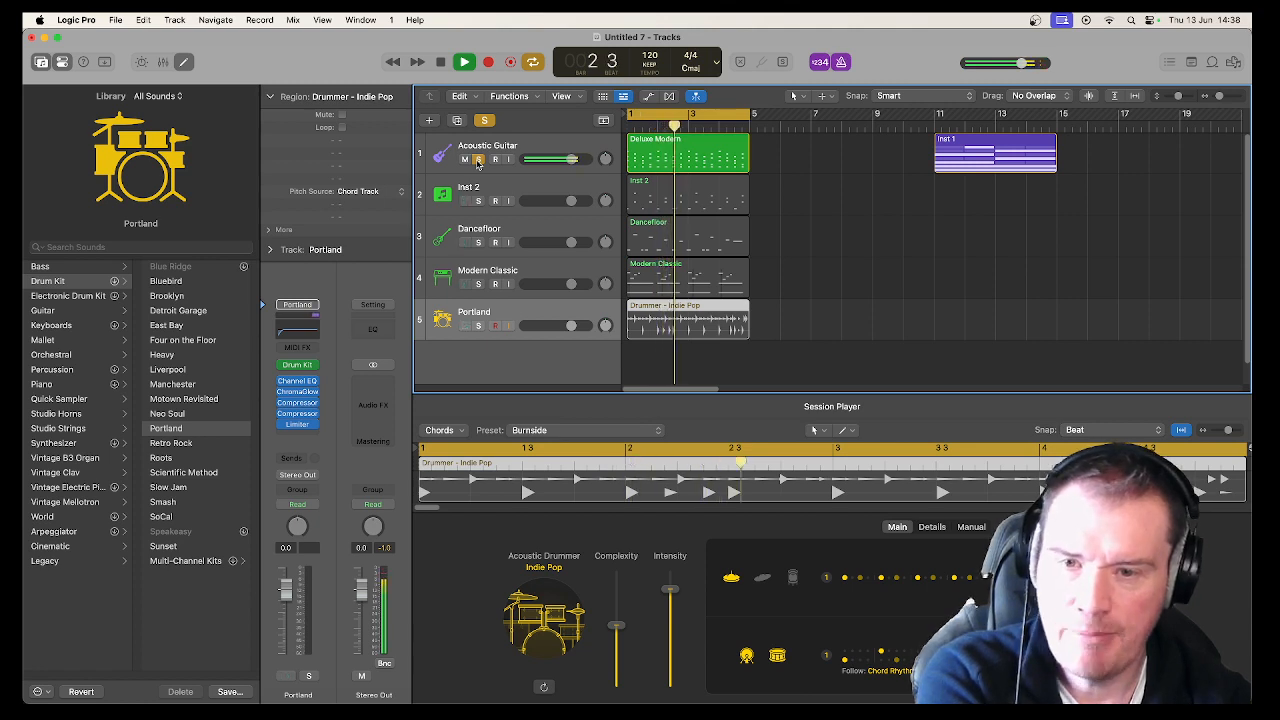
pyautogui.press('space')
pyautogui.click(478, 160)
pyautogui.press('space')
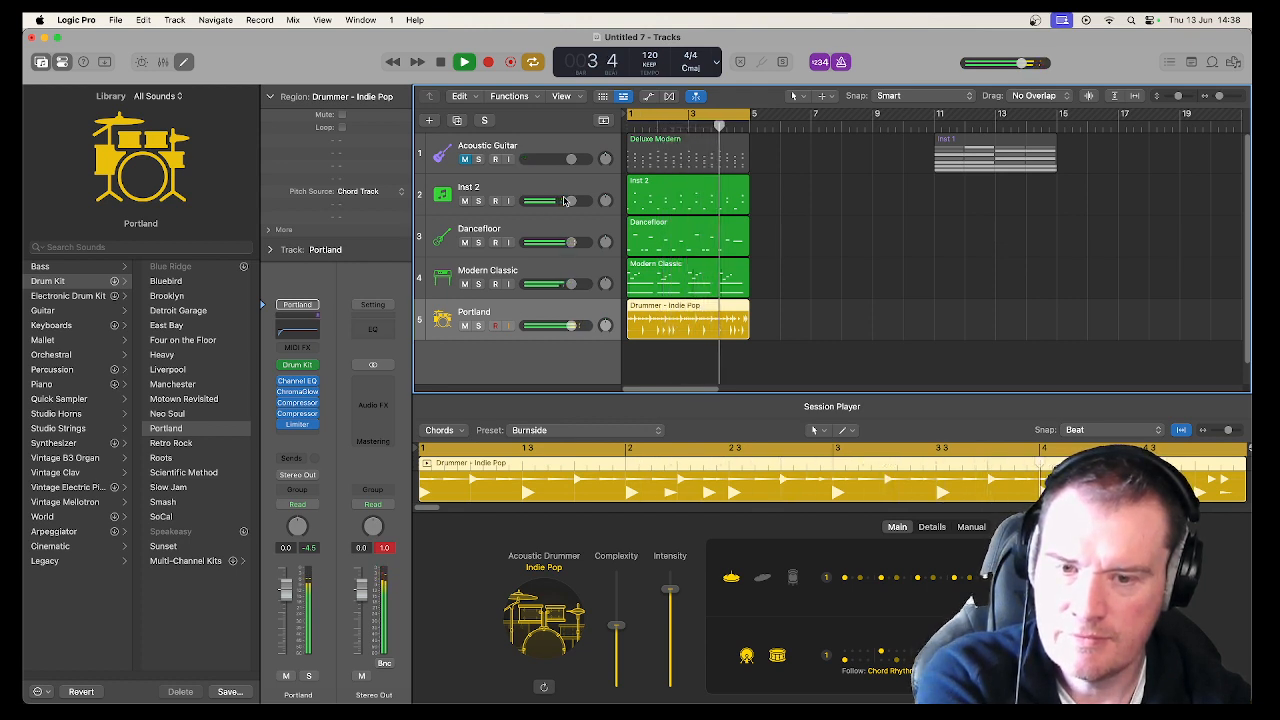
pyautogui.press('space')
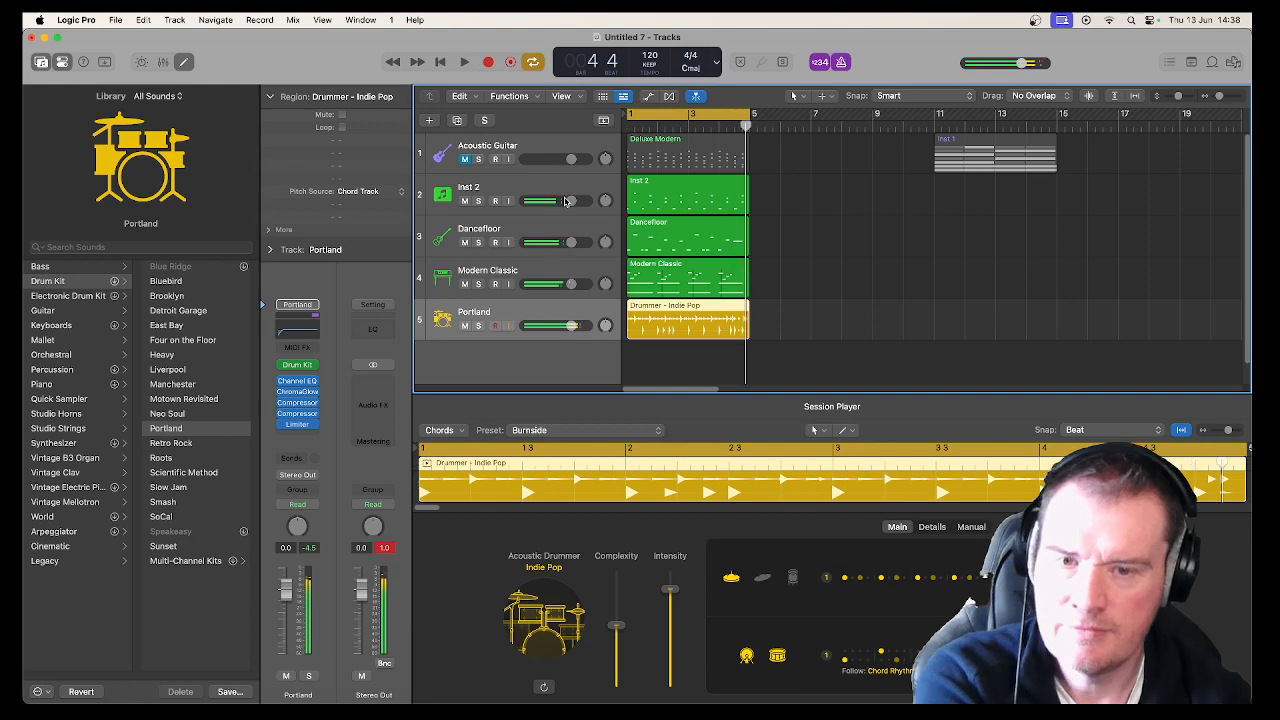